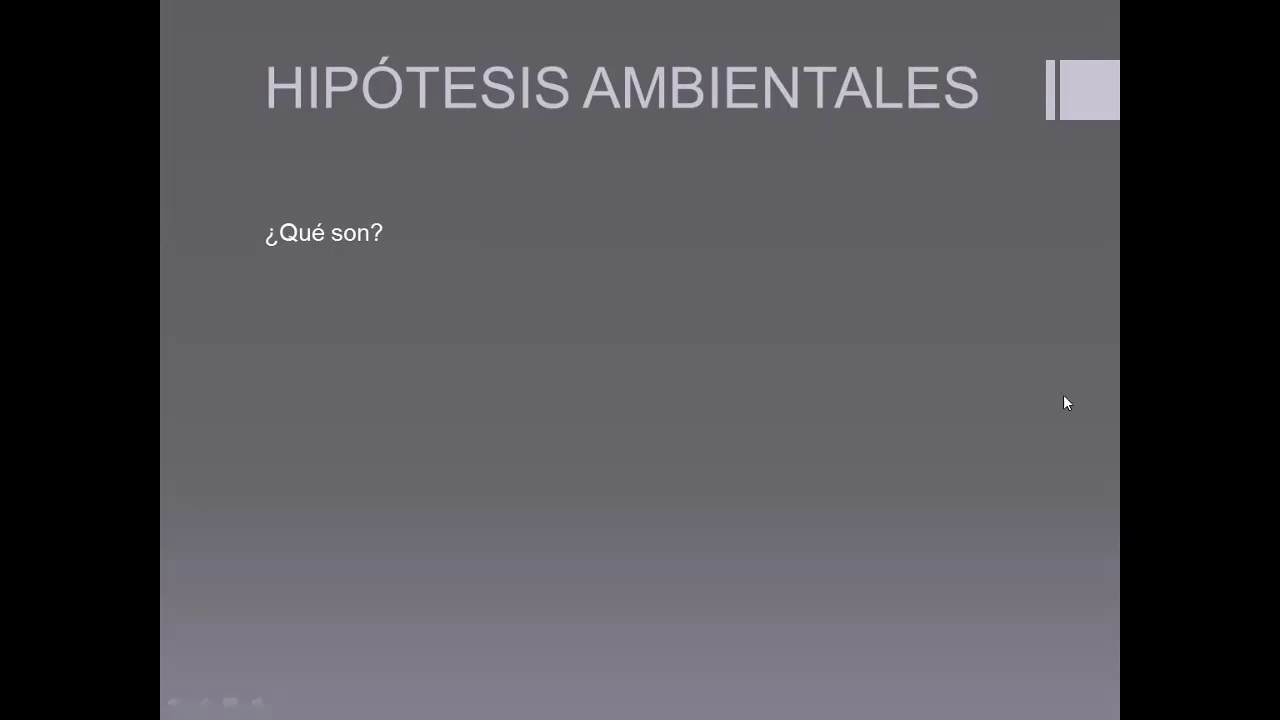
# Advance the slideshow to reveal '¿Por qué son importantes?' below '¿Qué son?'.
pyautogui.click(753, 357)
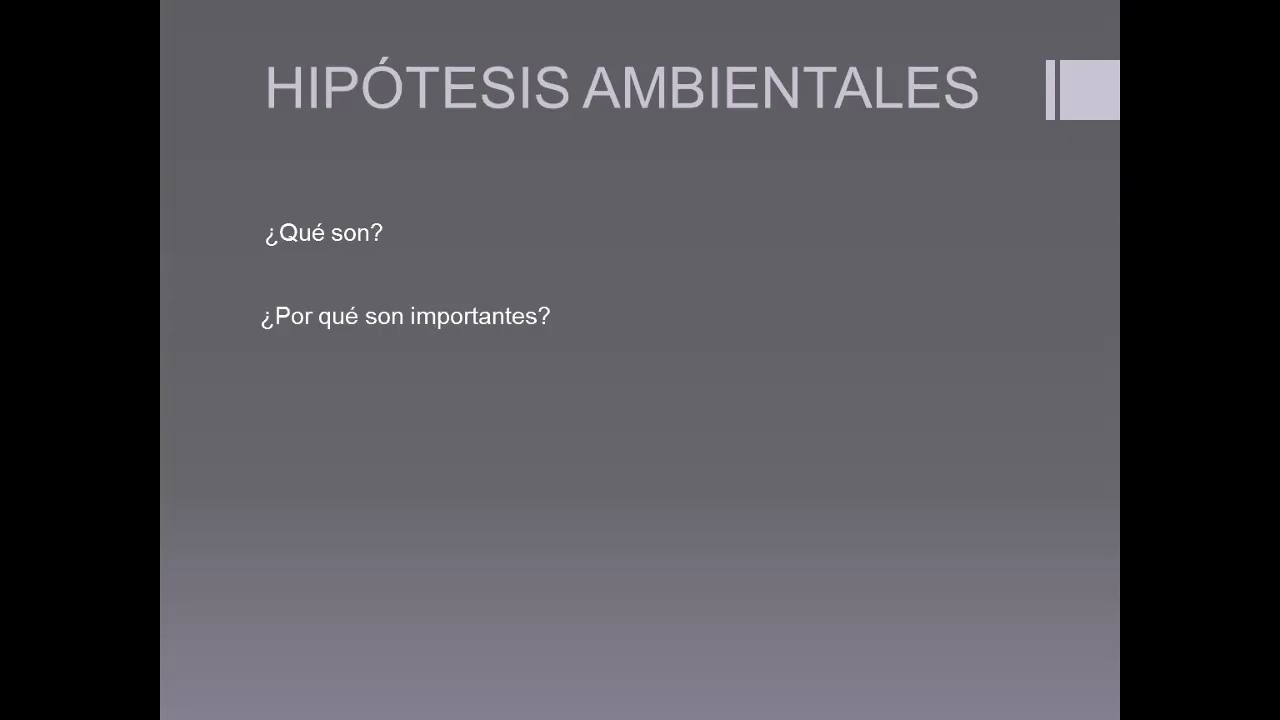
# Advance the slide to show the third question, '¿Qué hipótesis necesitamos?'.
pyautogui.press('Right')
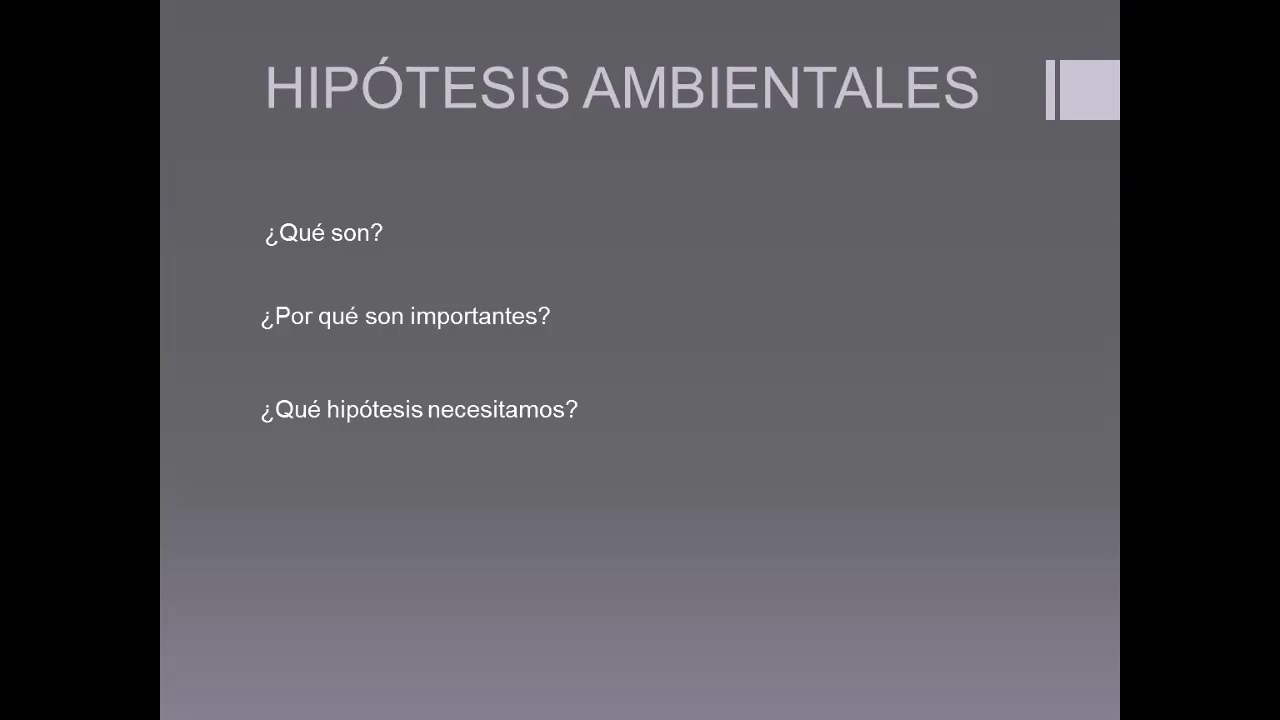
# Launch Paint from the Start search and maximize its window.
pyautogui.press('super')
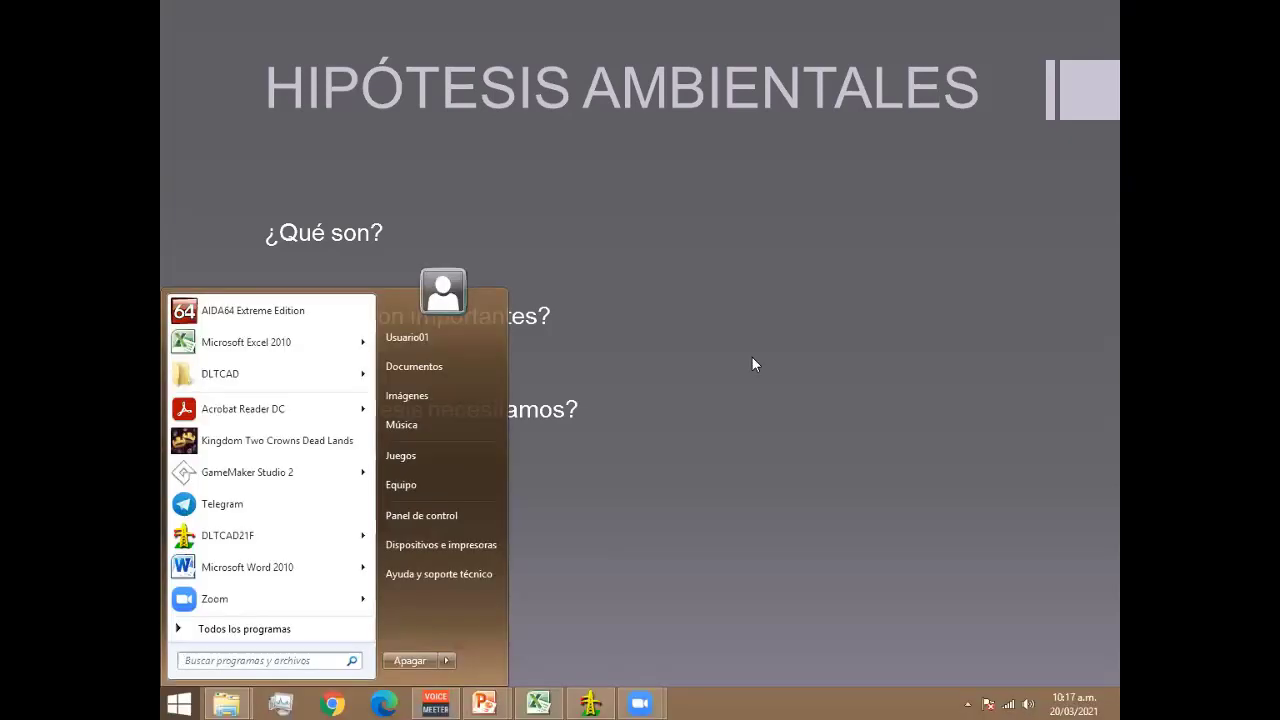
pyautogui.write('paint')
pyautogui.press('Return')
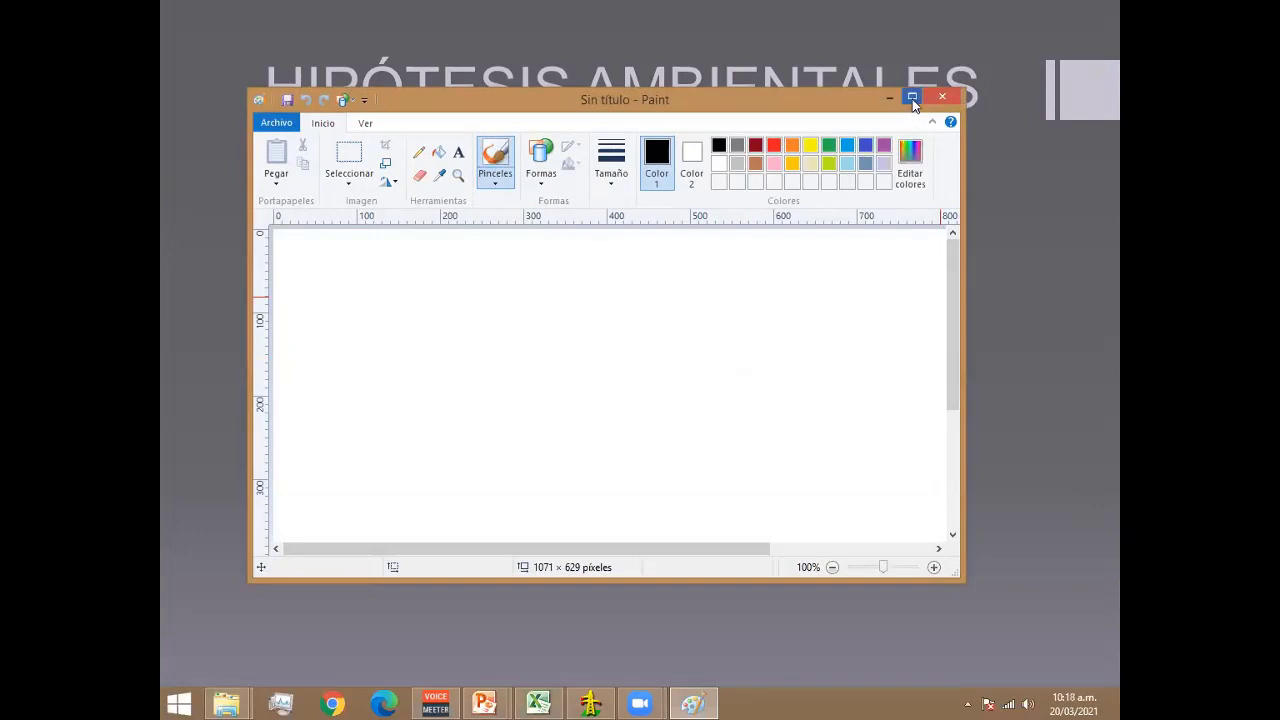
pyautogui.click(914, 96)
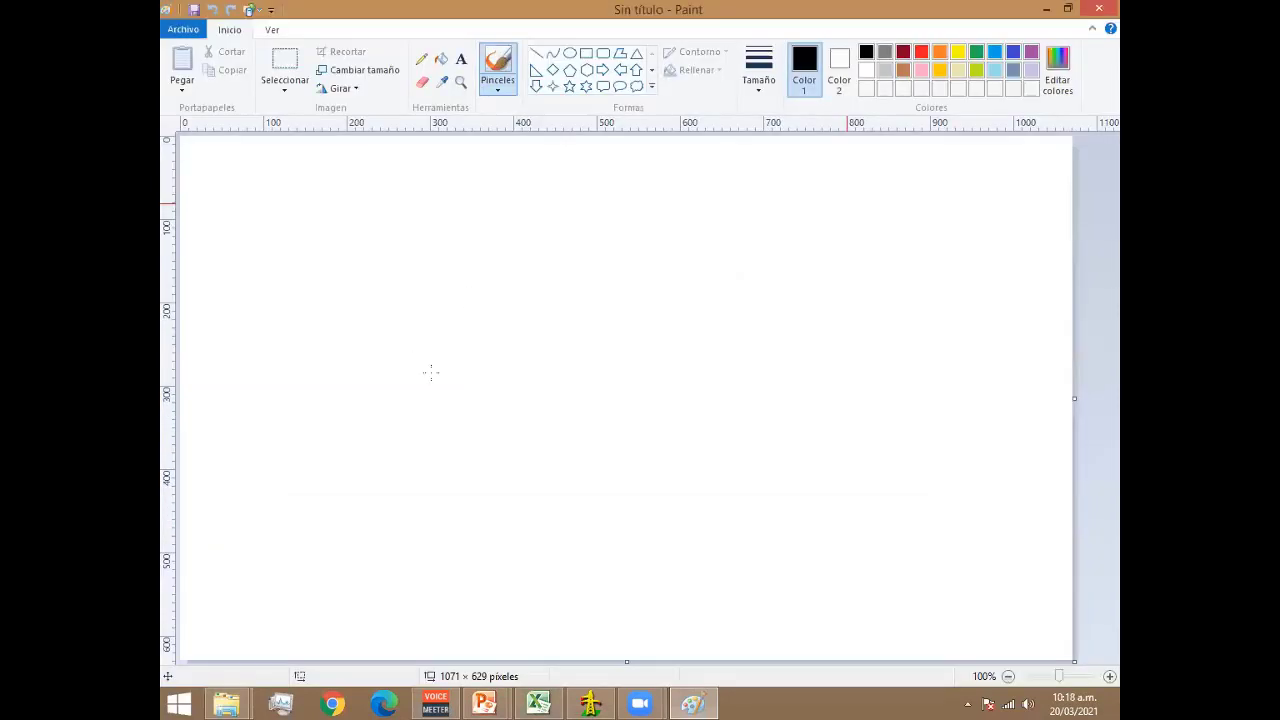
# Draw a small black circle, then a larger blue circle around it.
pyautogui.click(569, 53)
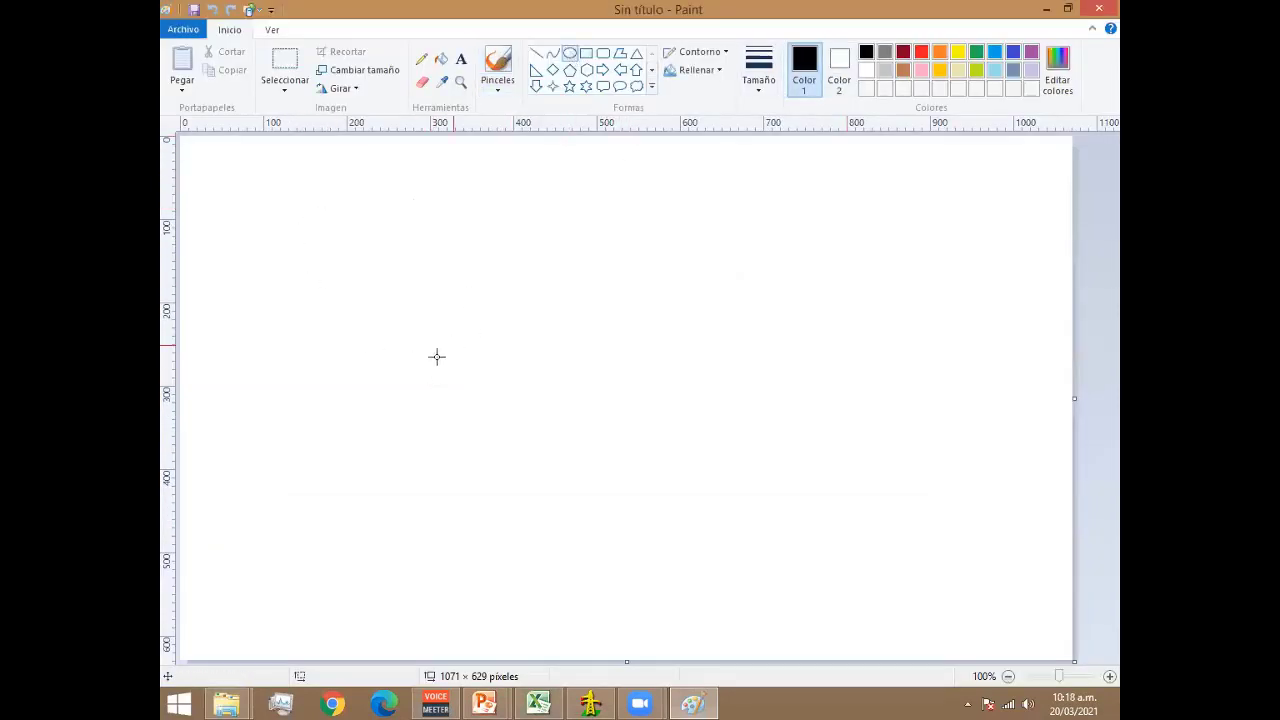
pyautogui.moveTo(420, 293); pyautogui.dragTo(520, 397)
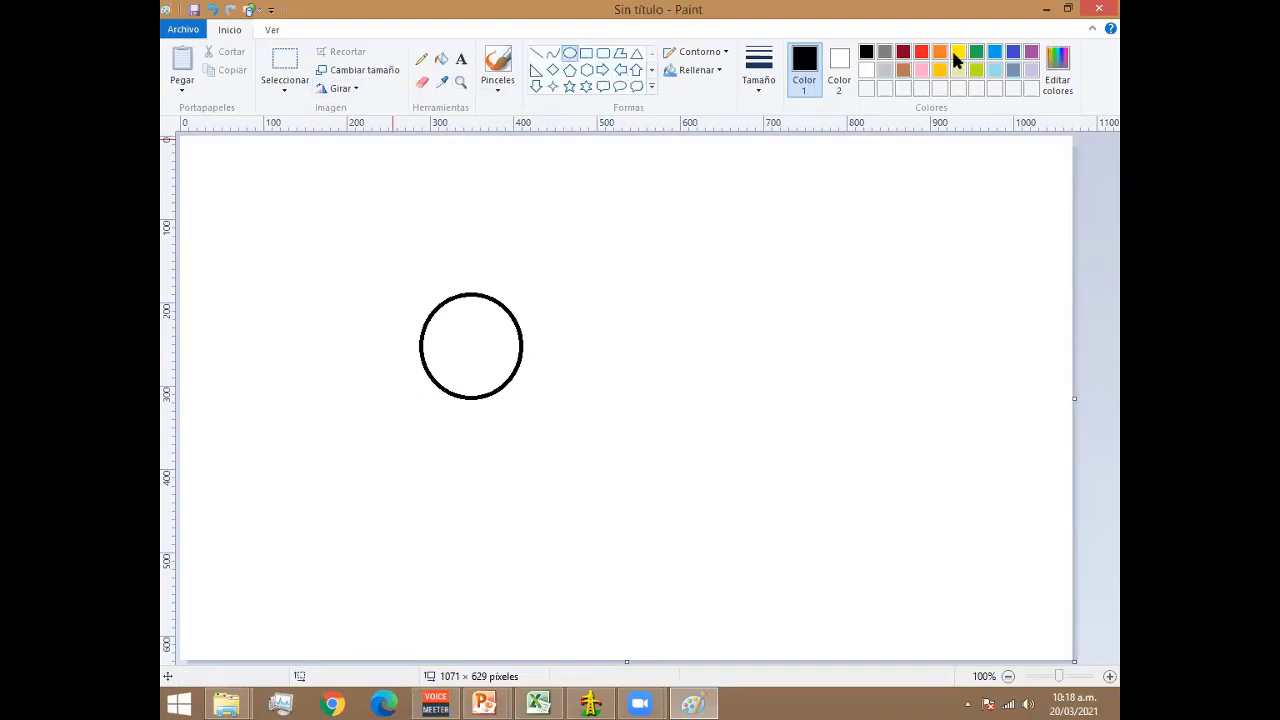
pyautogui.click(994, 51)
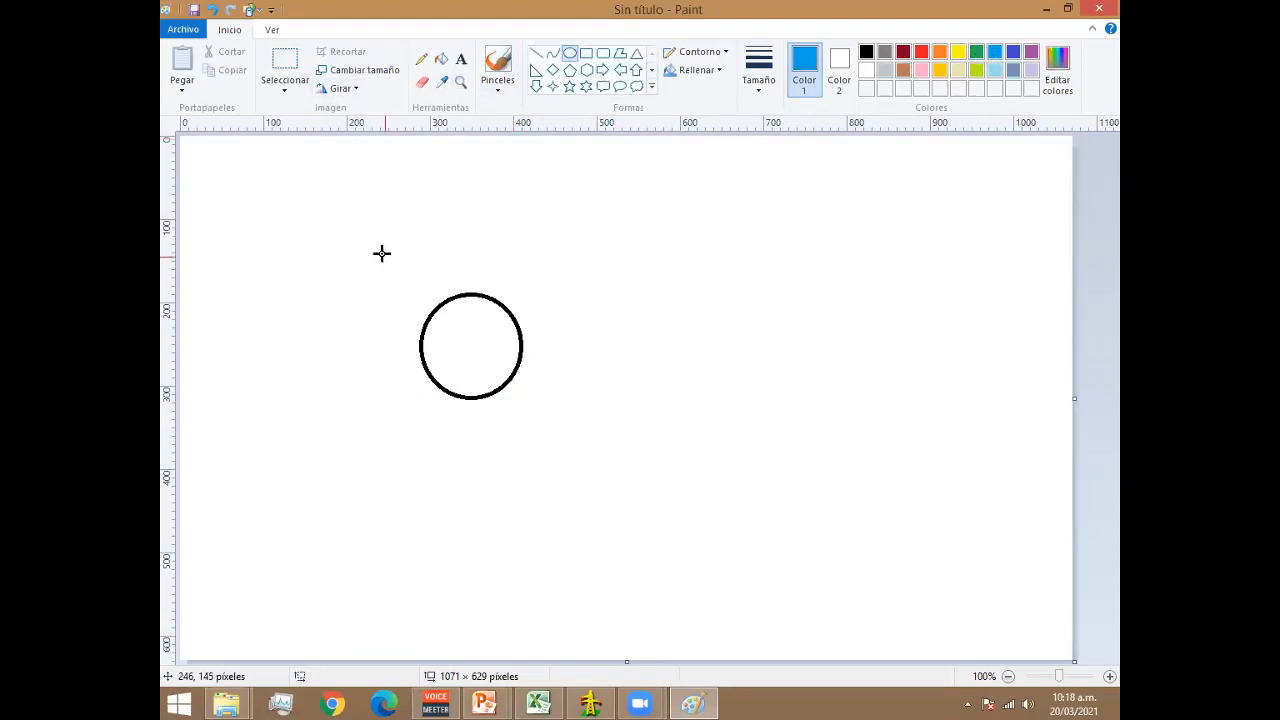
pyautogui.moveTo(361, 243); pyautogui.dragTo(578, 445)
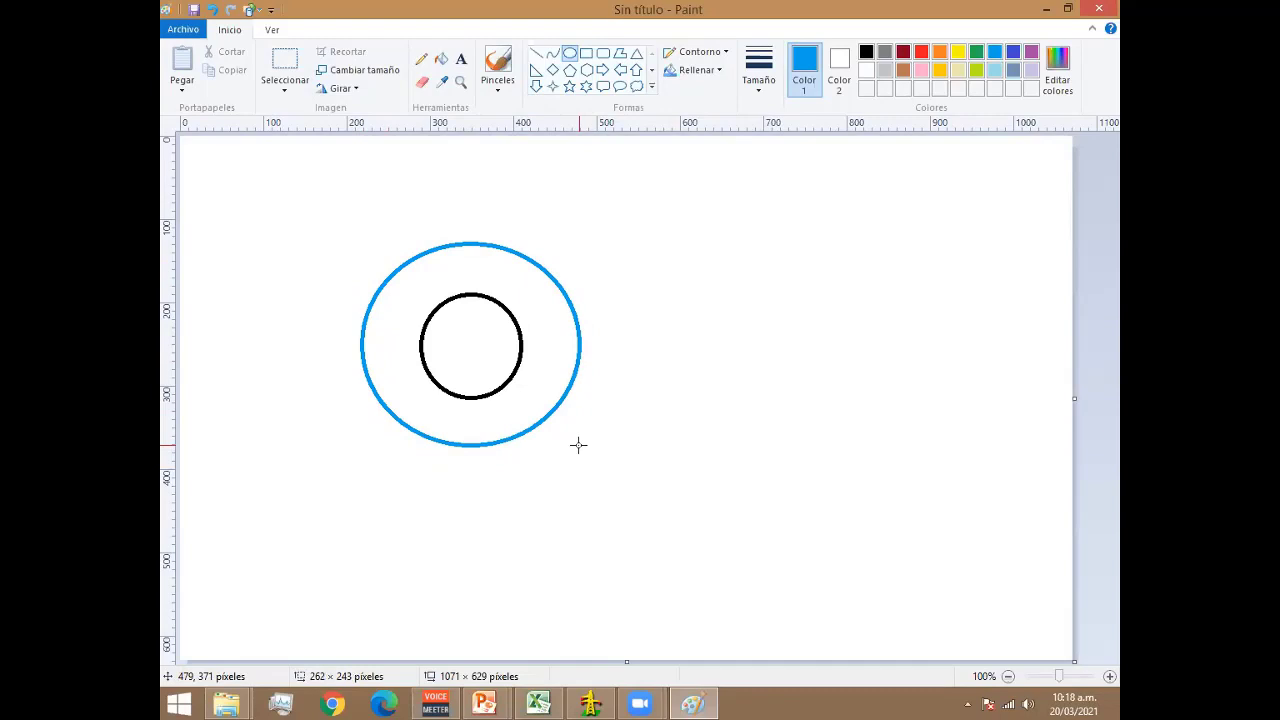
pyautogui.click(734, 532)
# Draw a long blue arrow pointing straight down from the circles' centre.
pyautogui.moveTo(480, 351); pyautogui.dragTo(482, 508)
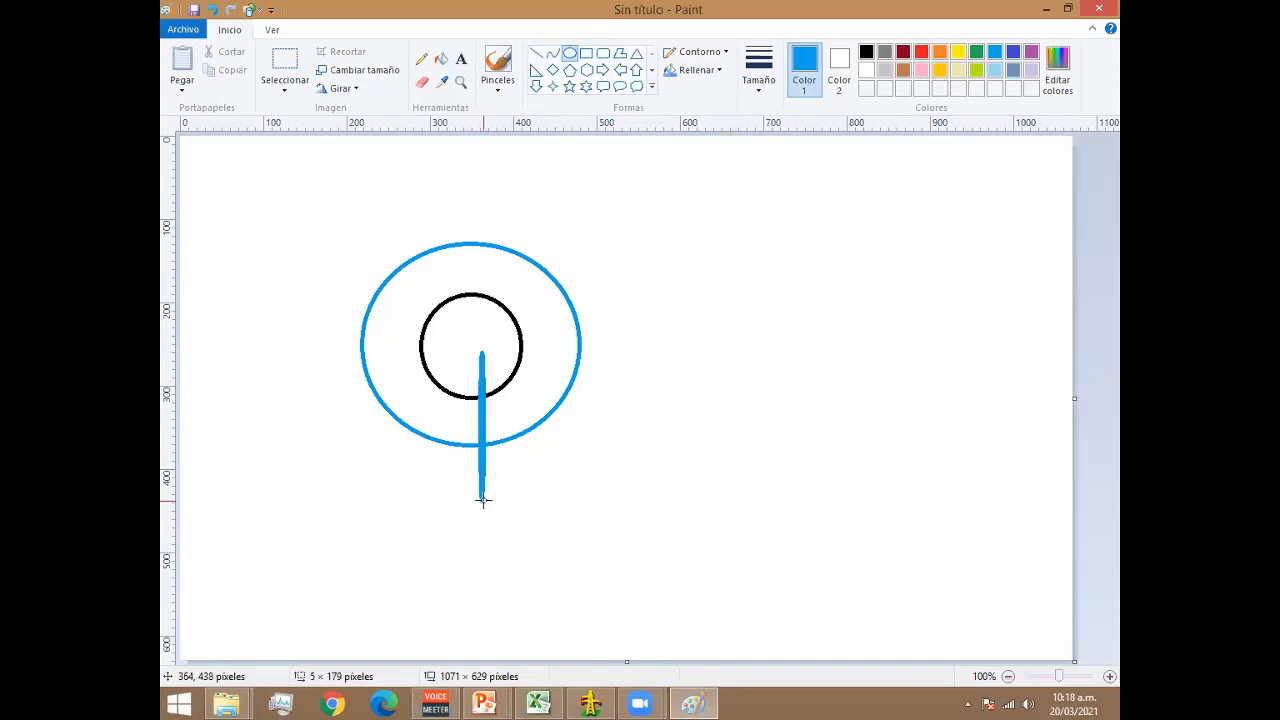
pyautogui.press('Escape')
pyautogui.click(537, 53)
pyautogui.moveTo(484, 345)
pyautogui.mouseDown()
pyautogui.moveTo(484, 536)
pyautogui.moveTo(497, 515)
pyautogui.moveTo(472, 515)
pyautogui.mouseUp()
pyautogui.click(553, 531)
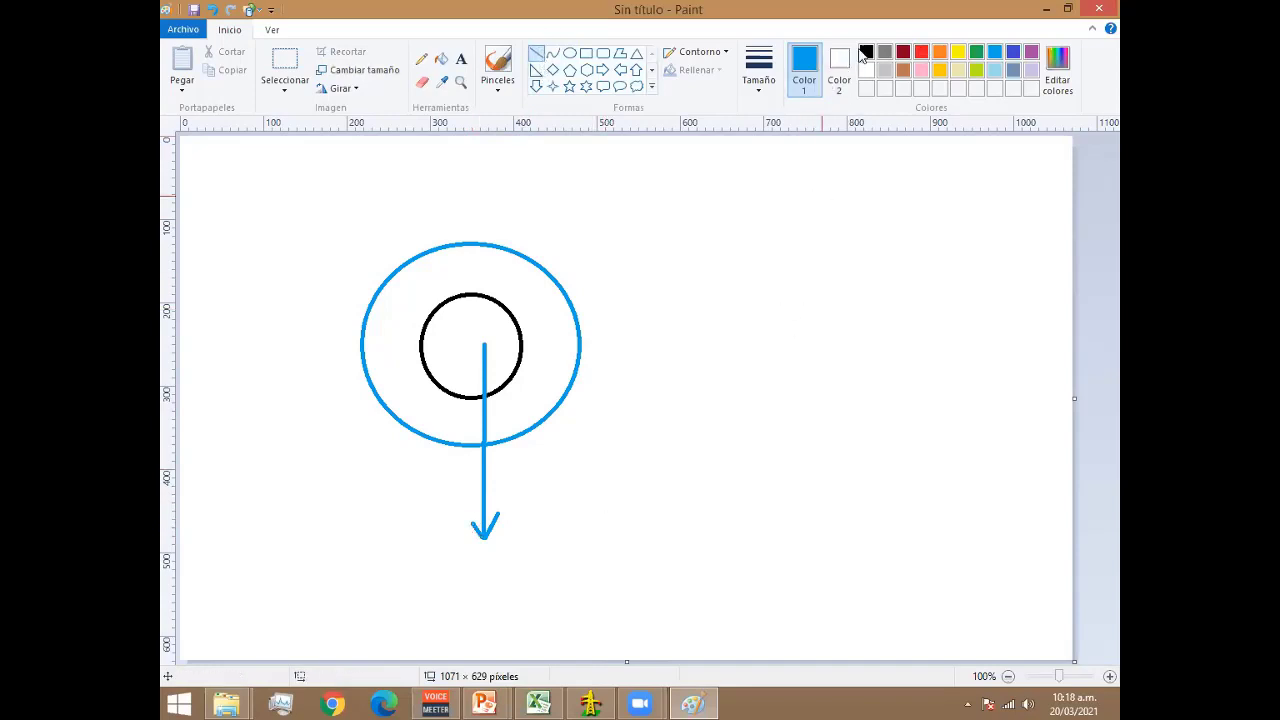
# Add a shorter black downward arrow beside the blue one.
pyautogui.moveTo(460, 337); pyautogui.dragTo(457, 500)
pyautogui.hotkey('ctrl', 'z')
pyautogui.click(868, 55)
pyautogui.moveTo(456, 343)
pyautogui.mouseDown()
pyautogui.moveTo(451, 508)
pyautogui.moveTo(455, 482)
pyautogui.mouseUp()
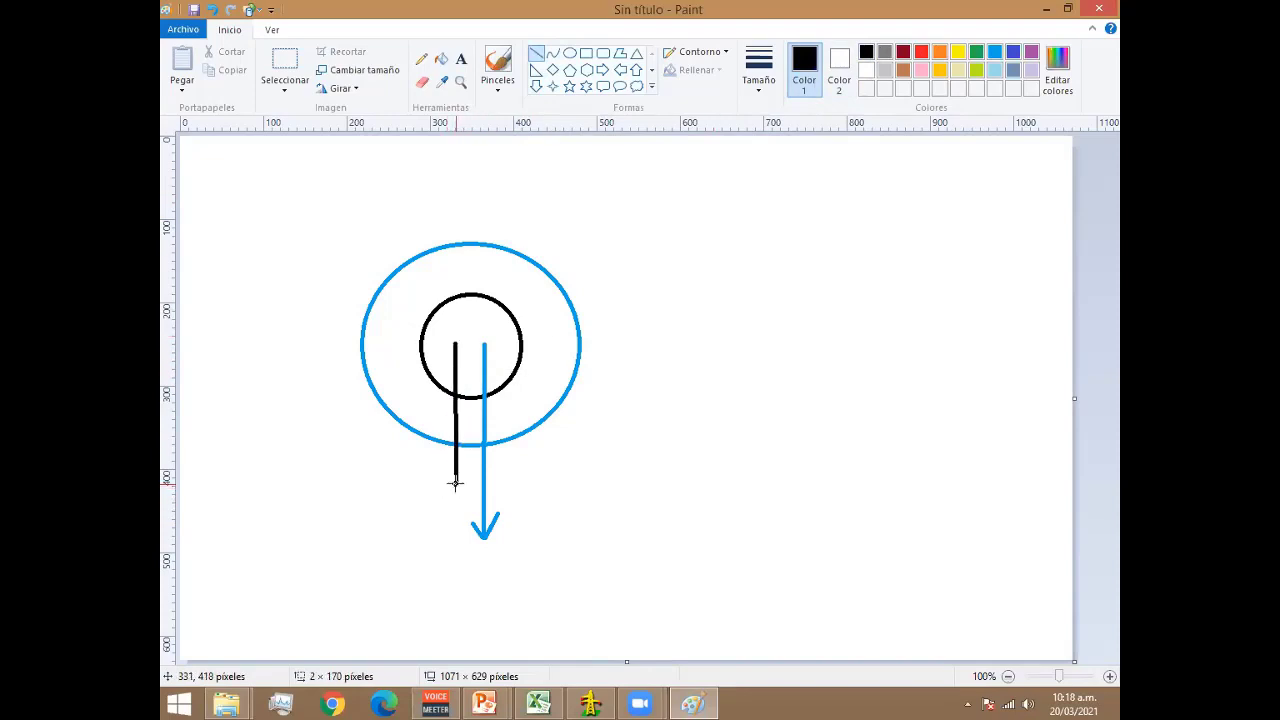
pyautogui.moveTo(455, 484)
pyautogui.mouseDown()
pyautogui.moveTo(467, 474)
pyautogui.moveTo(438, 472)
pyautogui.mouseUp()
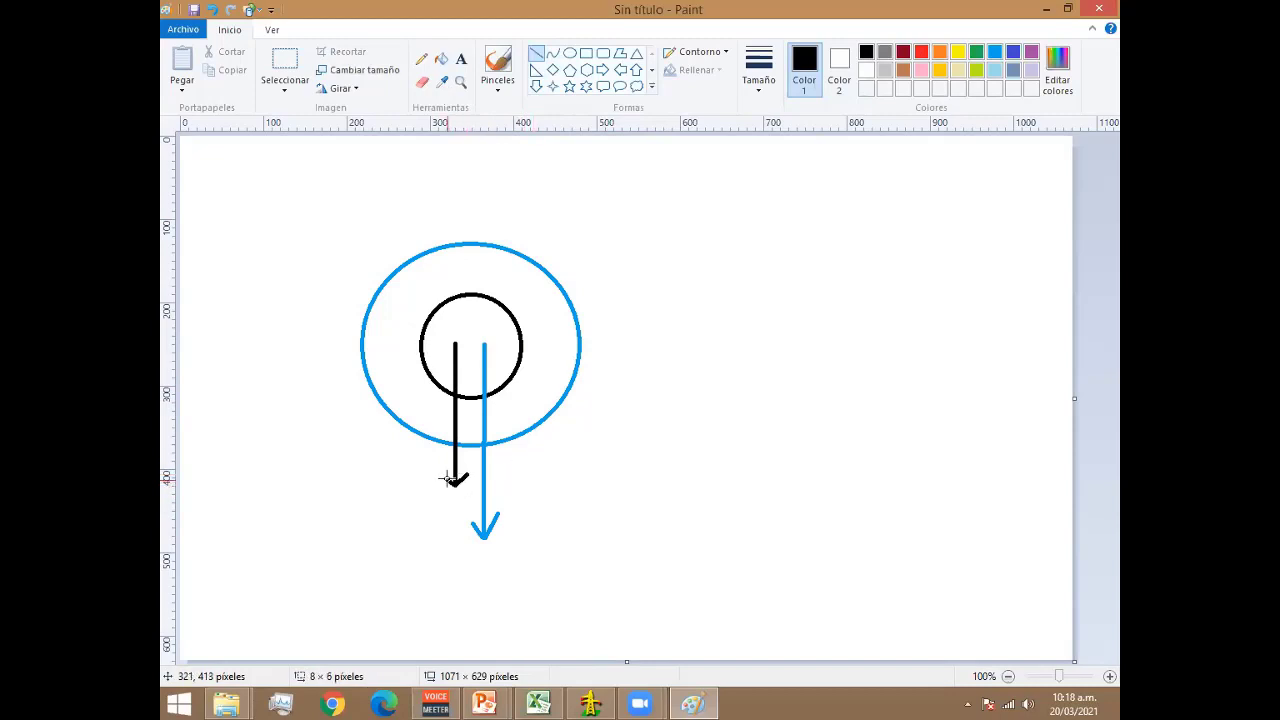
pyautogui.click(523, 462)
# Draw a green arrow pointing right from the centre, extending past the blue circle.
pyautogui.moveTo(493, 341); pyautogui.dragTo(657, 341)
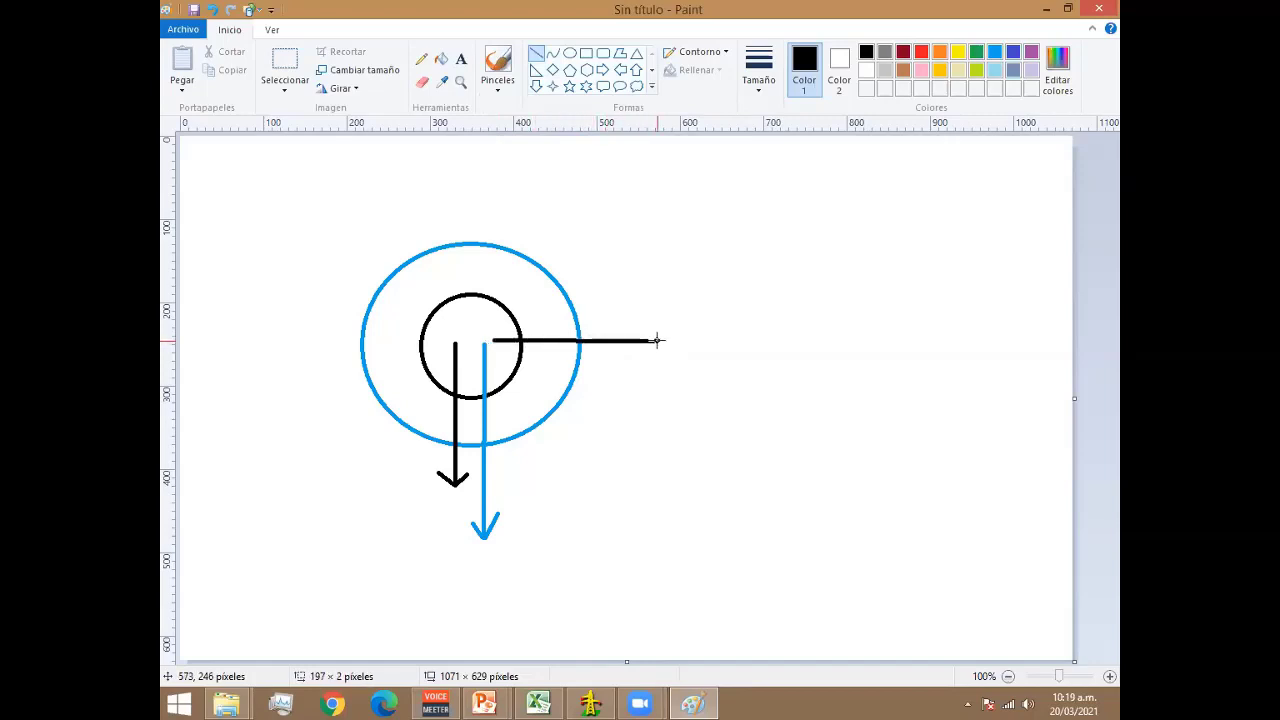
pyautogui.hotkey('ctrl', 'z')
pyautogui.click(983, 51)
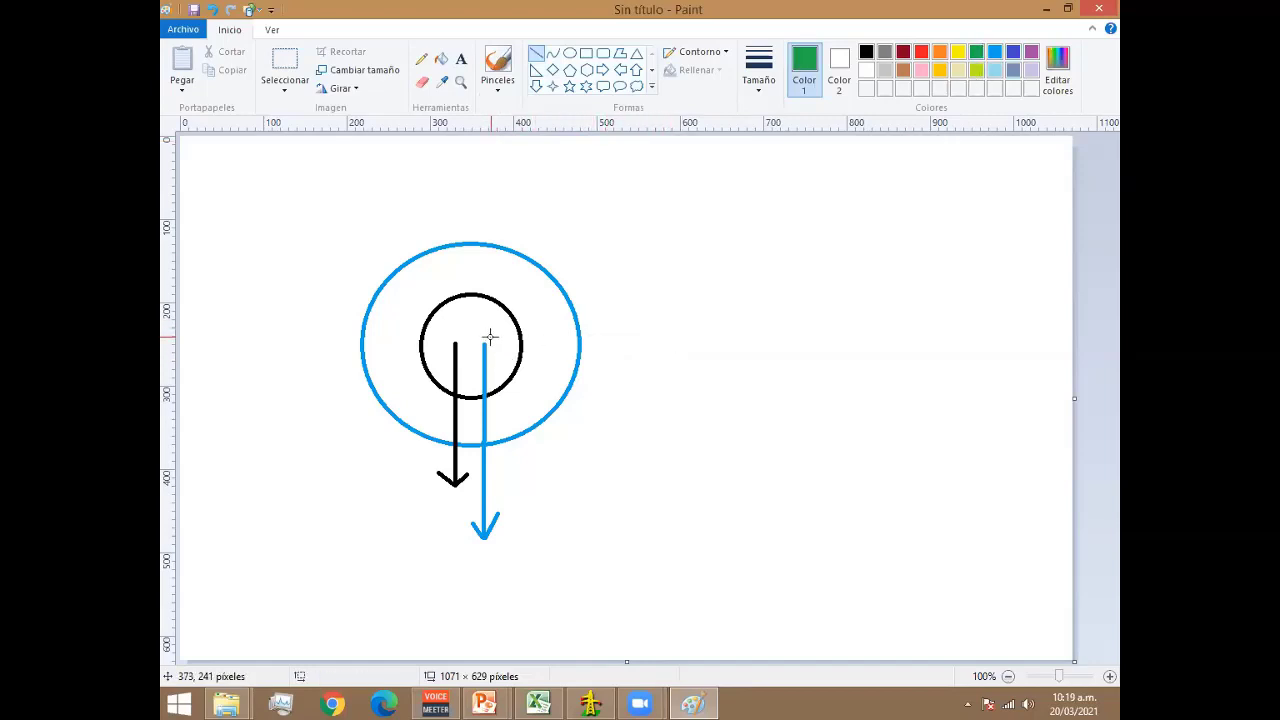
pyautogui.moveTo(490, 337); pyautogui.dragTo(660, 336)
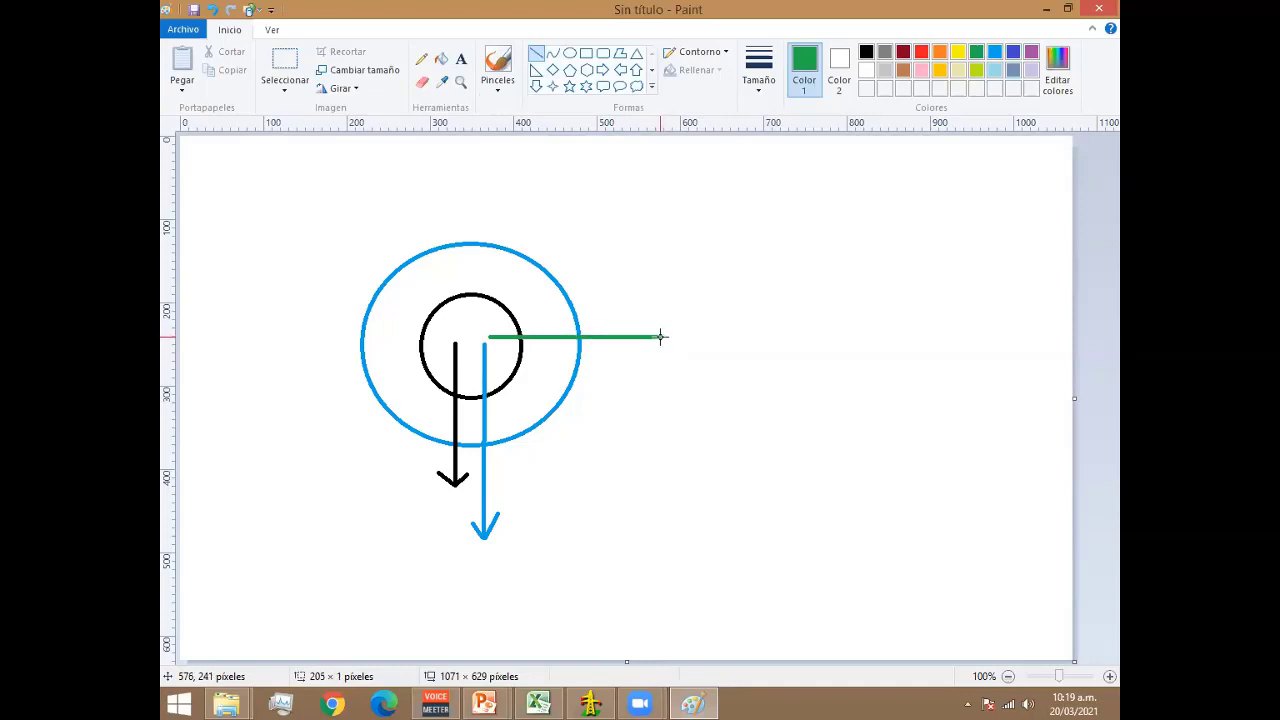
pyautogui.click(733, 387)
pyautogui.moveTo(660, 336)
pyautogui.mouseDown()
pyautogui.moveTo(647, 328)
pyautogui.moveTo(648, 347)
pyautogui.mouseUp()
pyautogui.click(681, 376)
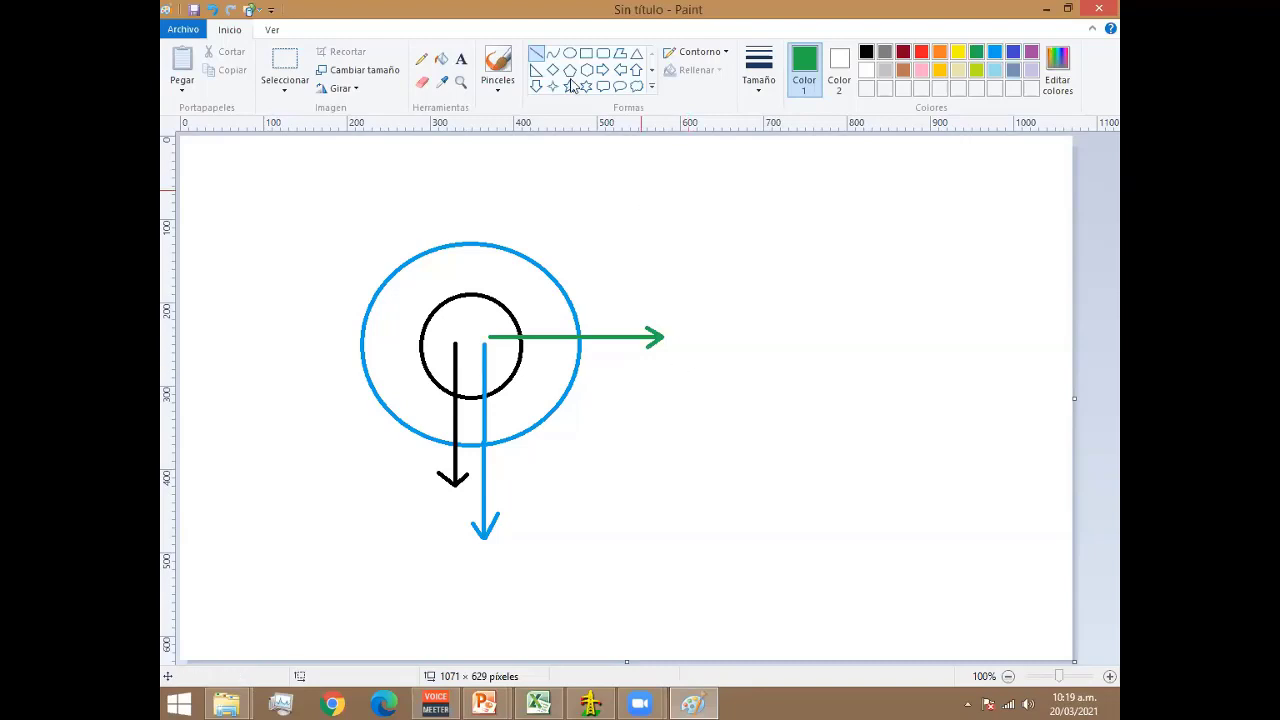
# Draw a black diagonal arrow from the centre toward the lower right.
pyautogui.click(866, 51)
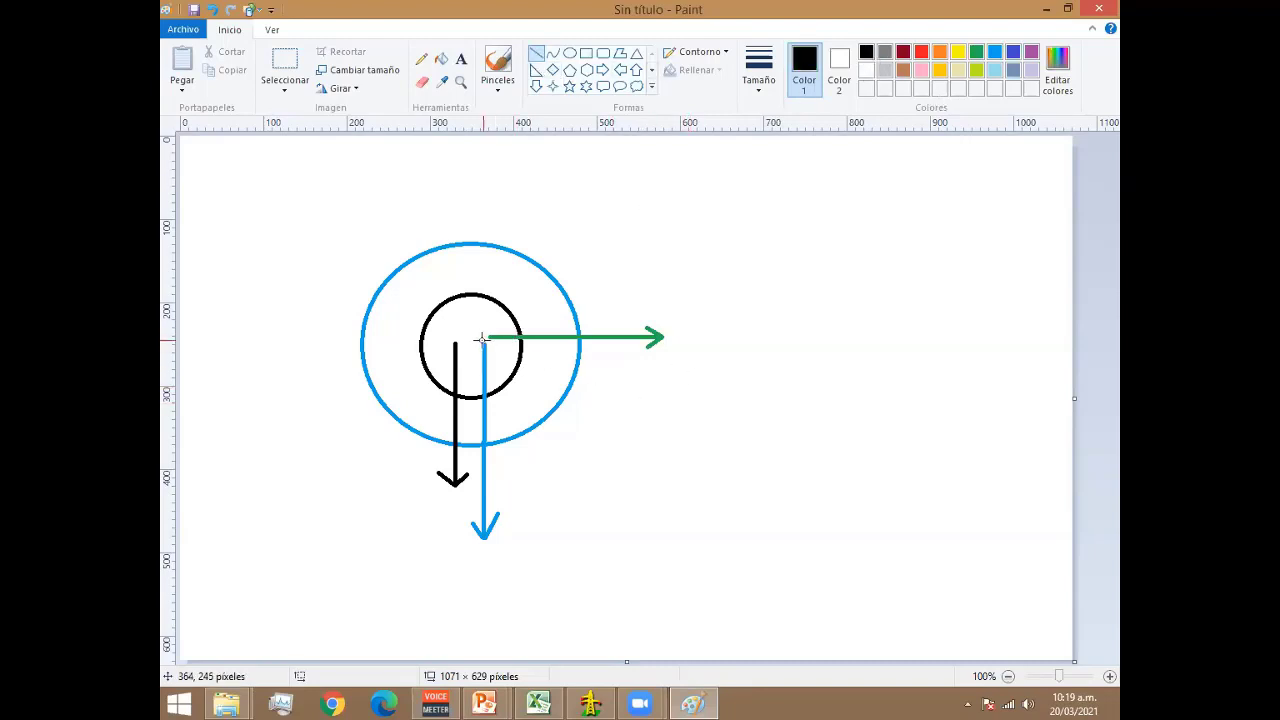
pyautogui.moveTo(481, 342); pyautogui.dragTo(644, 527)
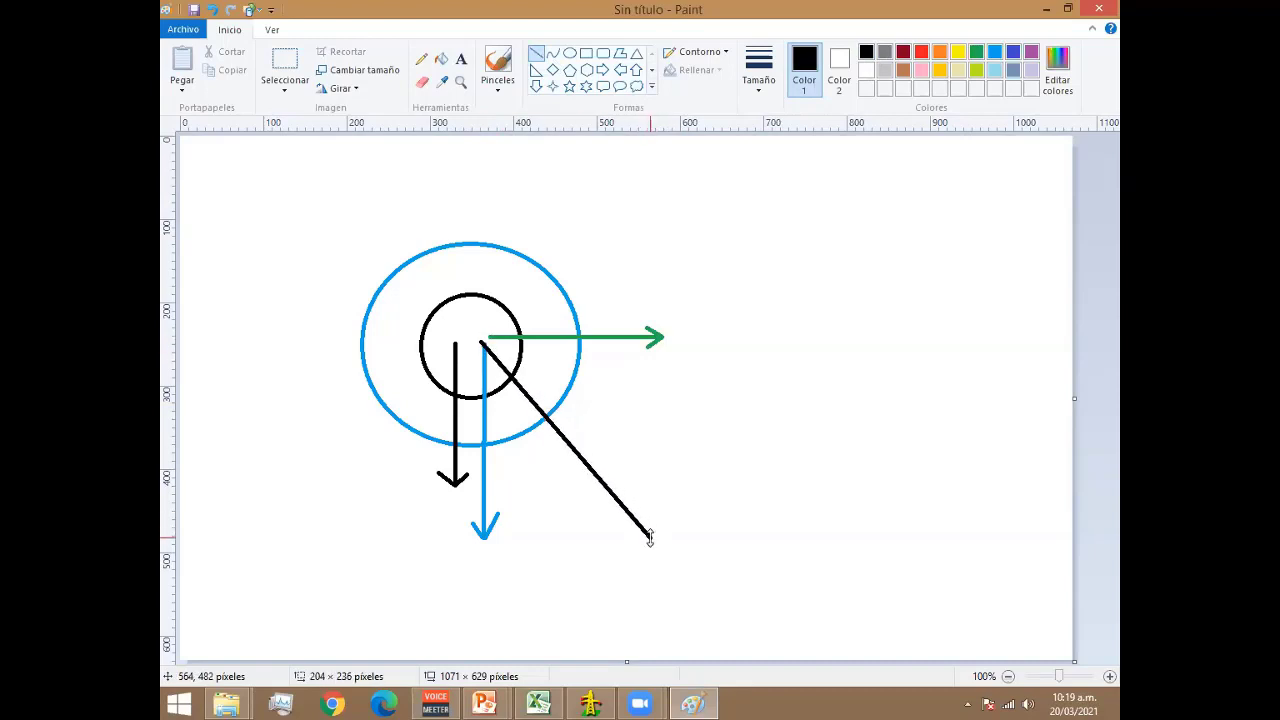
pyautogui.moveTo(644, 527)
pyautogui.mouseDown()
pyautogui.moveTo(645, 512)
pyautogui.moveTo(615, 530)
pyautogui.mouseUp()
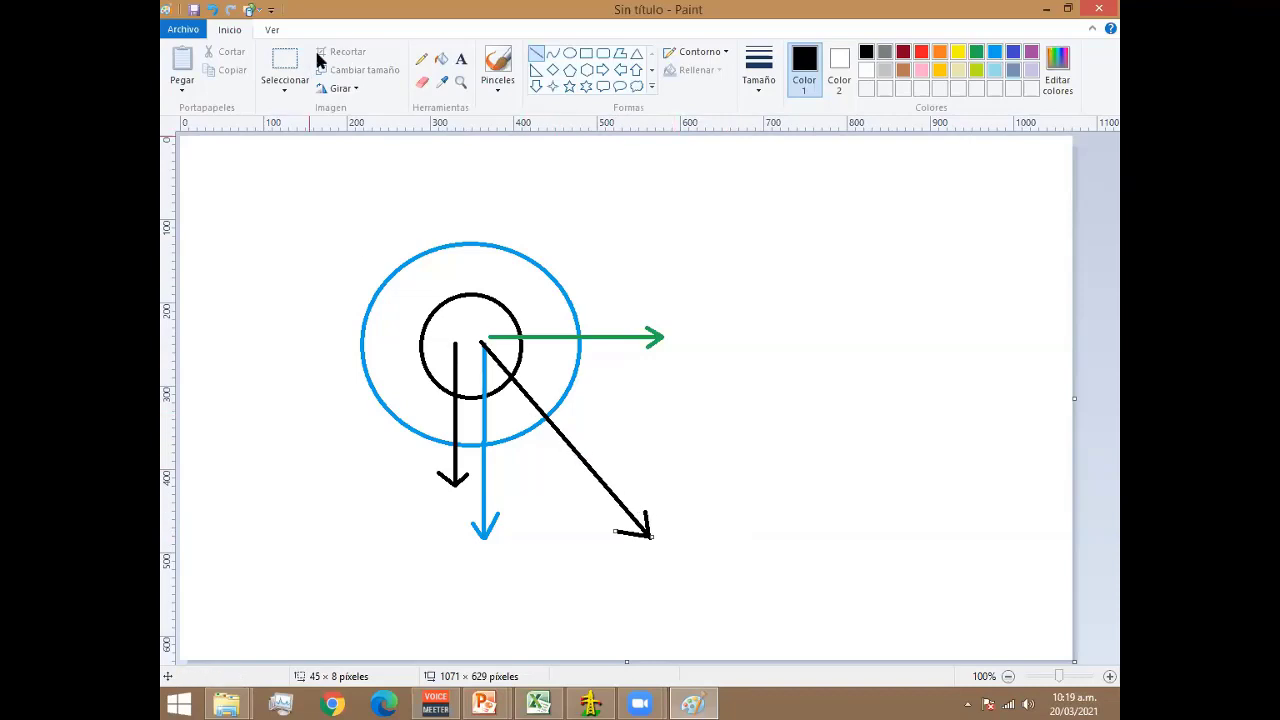
# Move the black arrow's tip further down-right and bridge the gap with a line.
pyautogui.click(265, 76)
pyautogui.moveTo(549, 443)
pyautogui.mouseDown()
pyautogui.moveTo(691, 566)
pyautogui.moveTo(702, 596)
pyautogui.mouseUp()
pyautogui.click(614, 217)
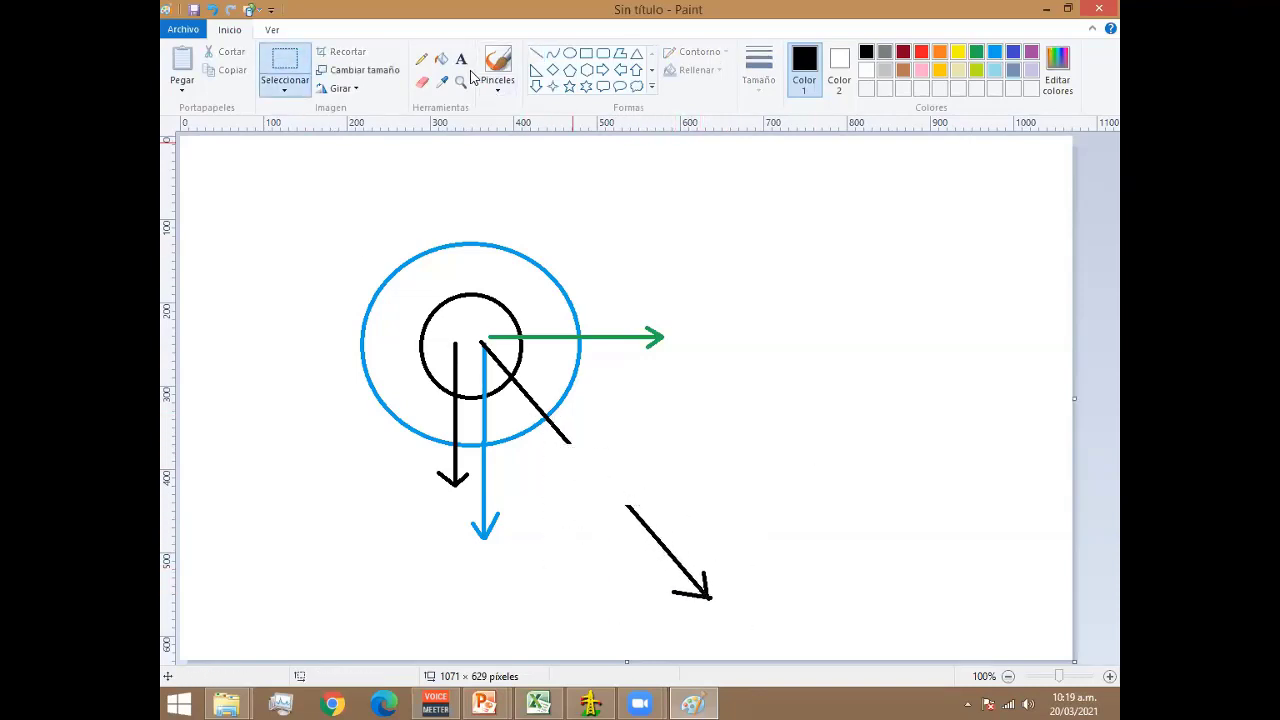
pyautogui.click(536, 53)
pyautogui.moveTo(564, 439); pyautogui.dragTo(623, 509)
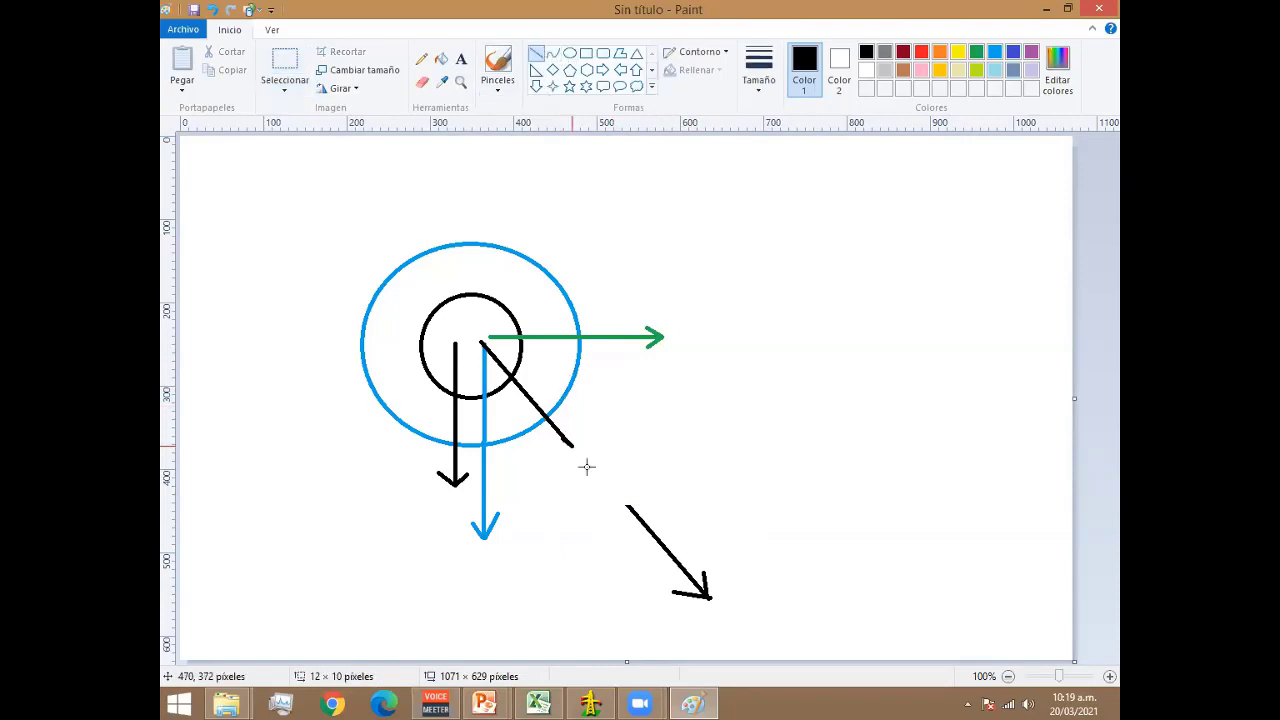
pyautogui.click(780, 528)
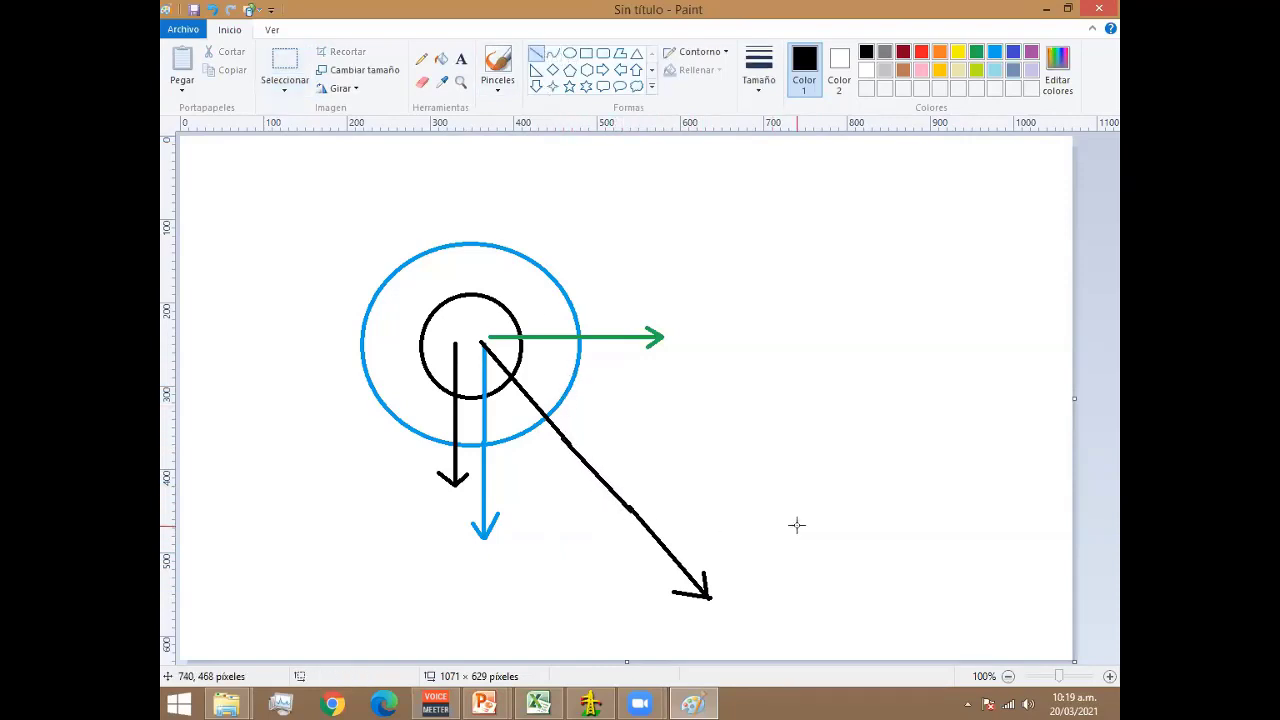
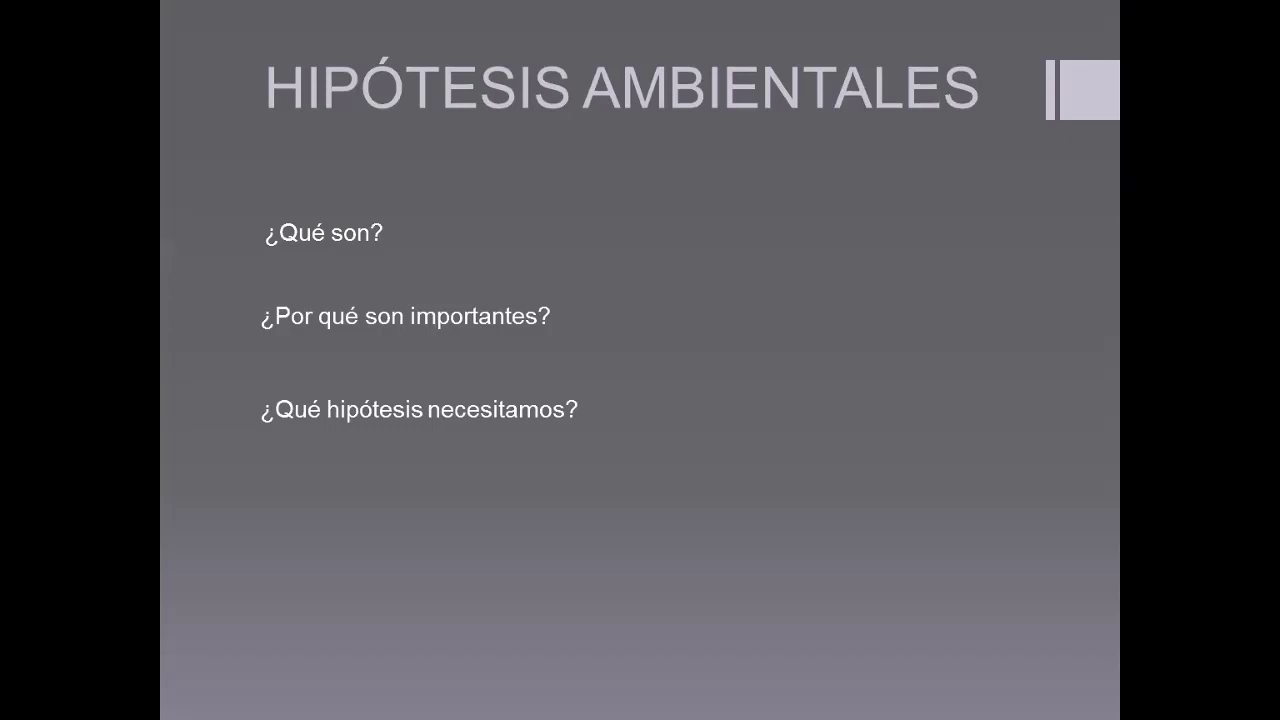
# Advance the Hipótesis Ambientales slide to reveal the fourth question, ¿Qué condiciones ambientales necesitamos?
pyautogui.press('Right')
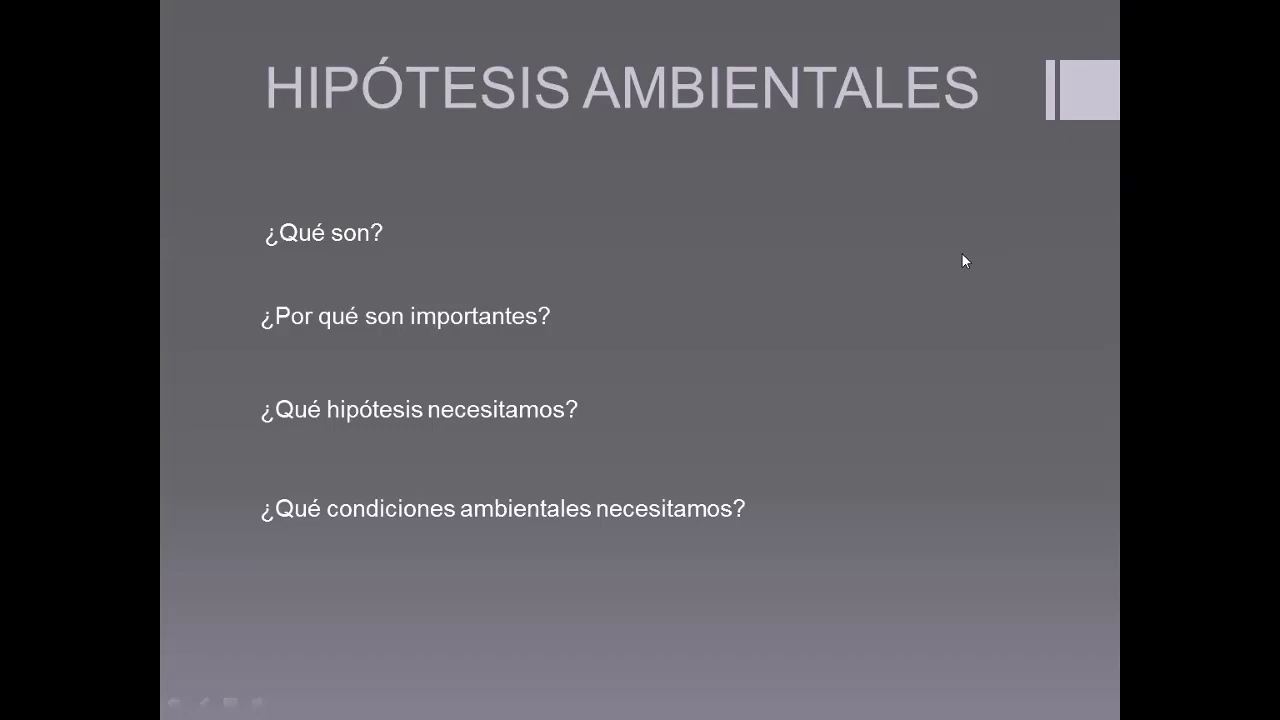
# Switch from the slideshow to the Excel Hipótesis workbook's Condiciones ambientales sheet.
pyautogui.hotkey('alt', 'Tab')
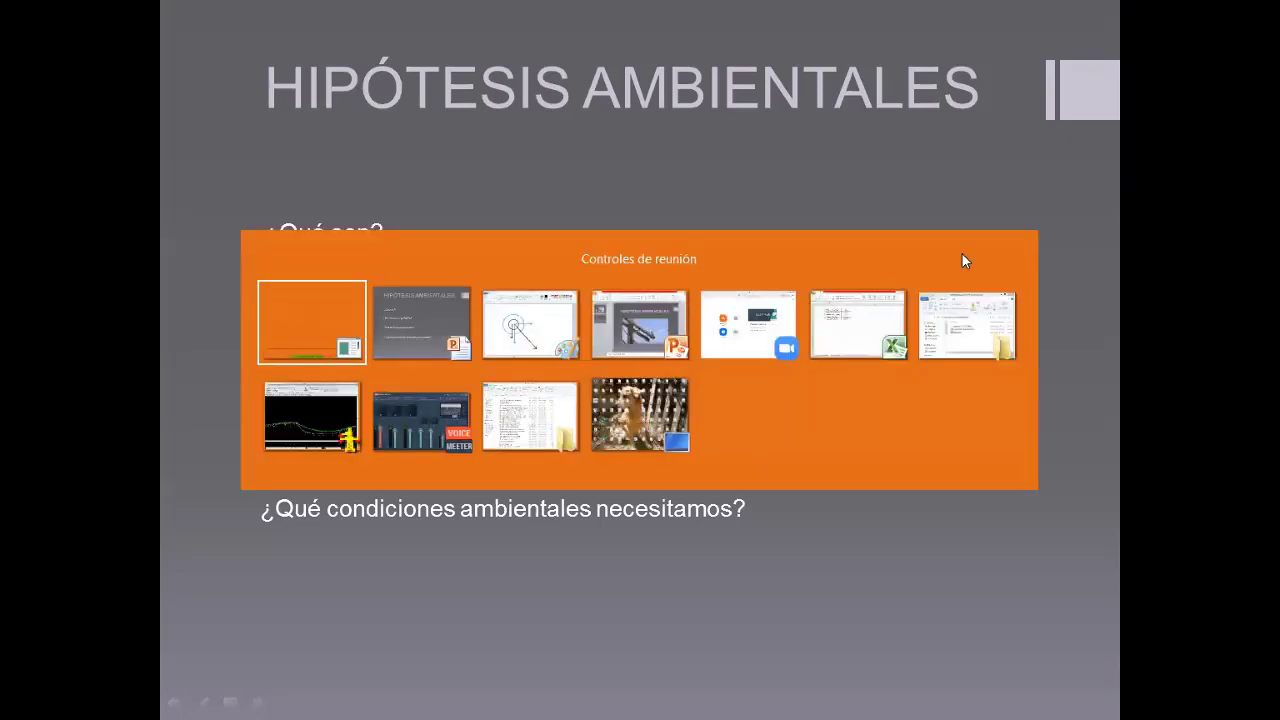
pyautogui.click(858, 323)
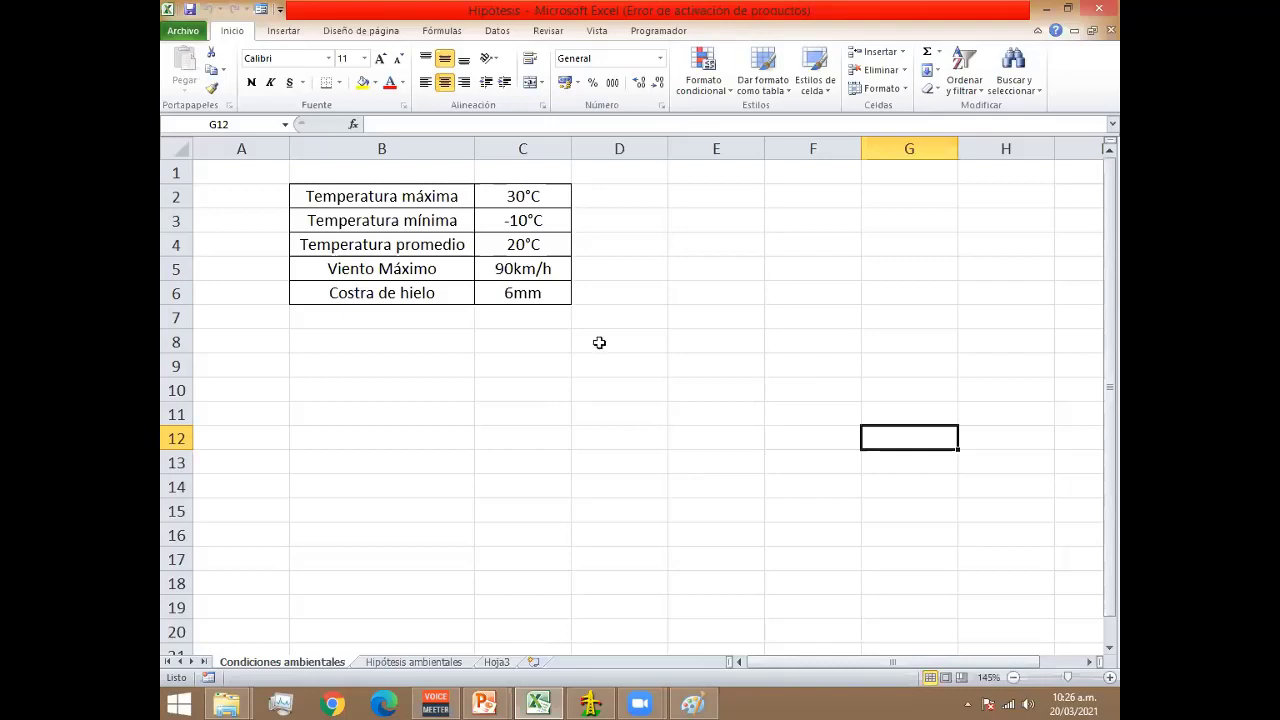
# Highlight the conditions table B2:C6 while explaining it, then go to the Hipótesis ambientales sheet.
pyautogui.moveTo(427, 192); pyautogui.dragTo(545, 293)
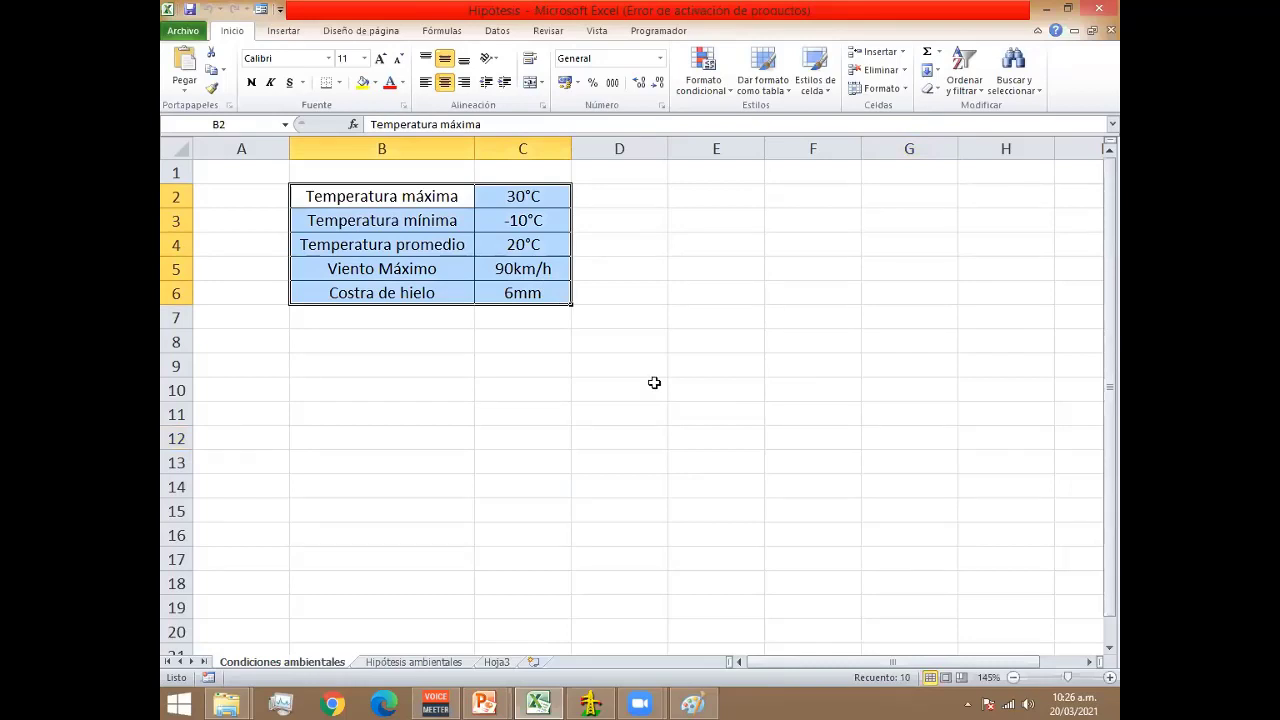
pyautogui.click(618, 295)
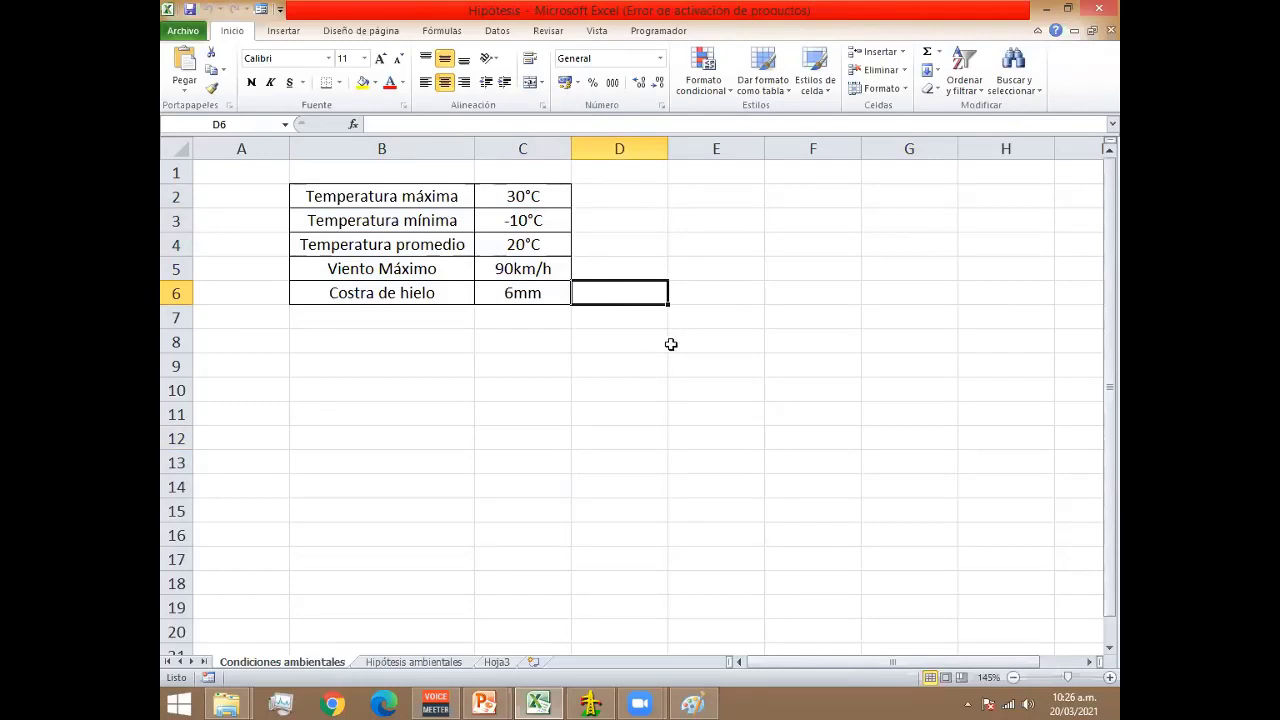
pyautogui.click(692, 301)
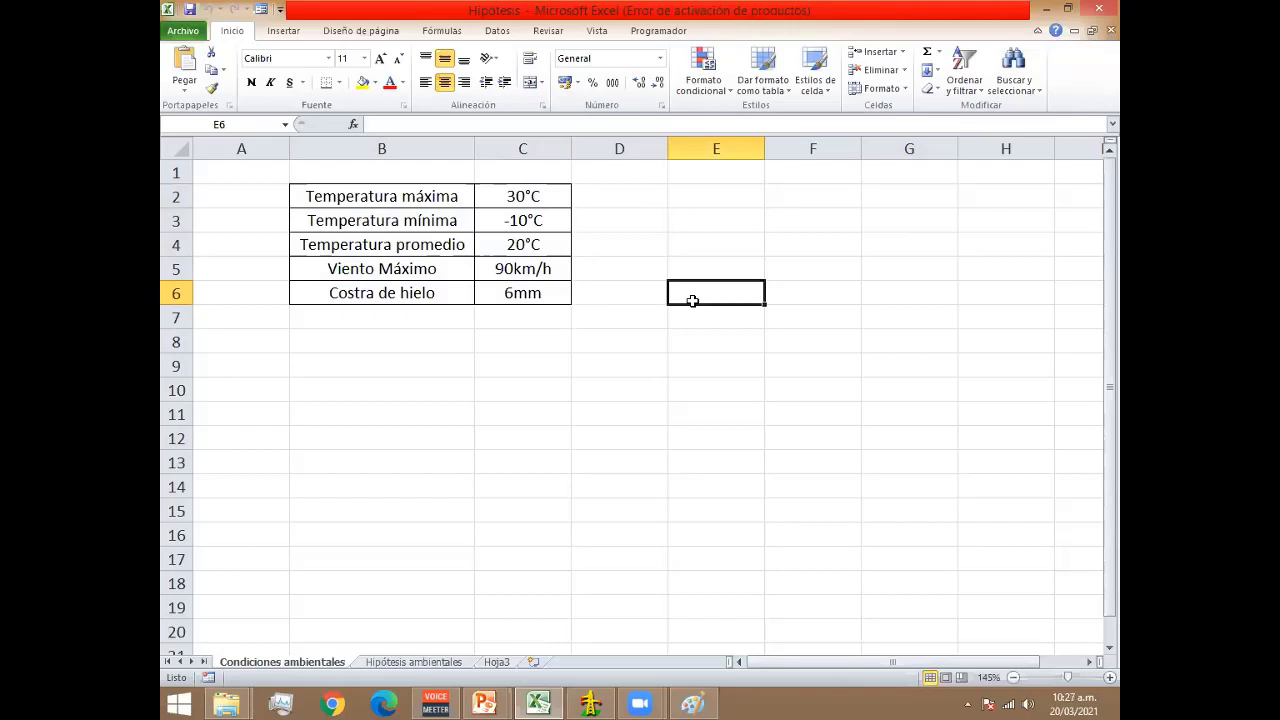
pyautogui.moveTo(417, 197); pyautogui.dragTo(550, 296)
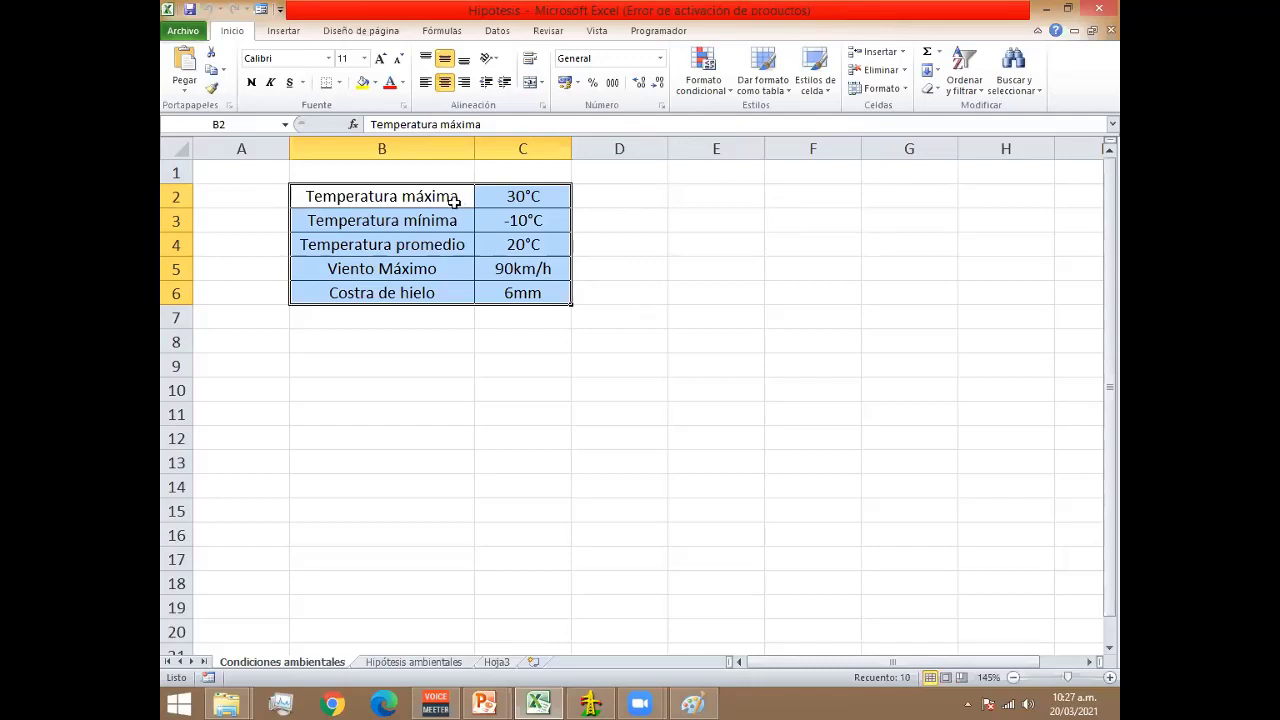
pyautogui.moveTo(421, 199); pyautogui.dragTo(530, 292)
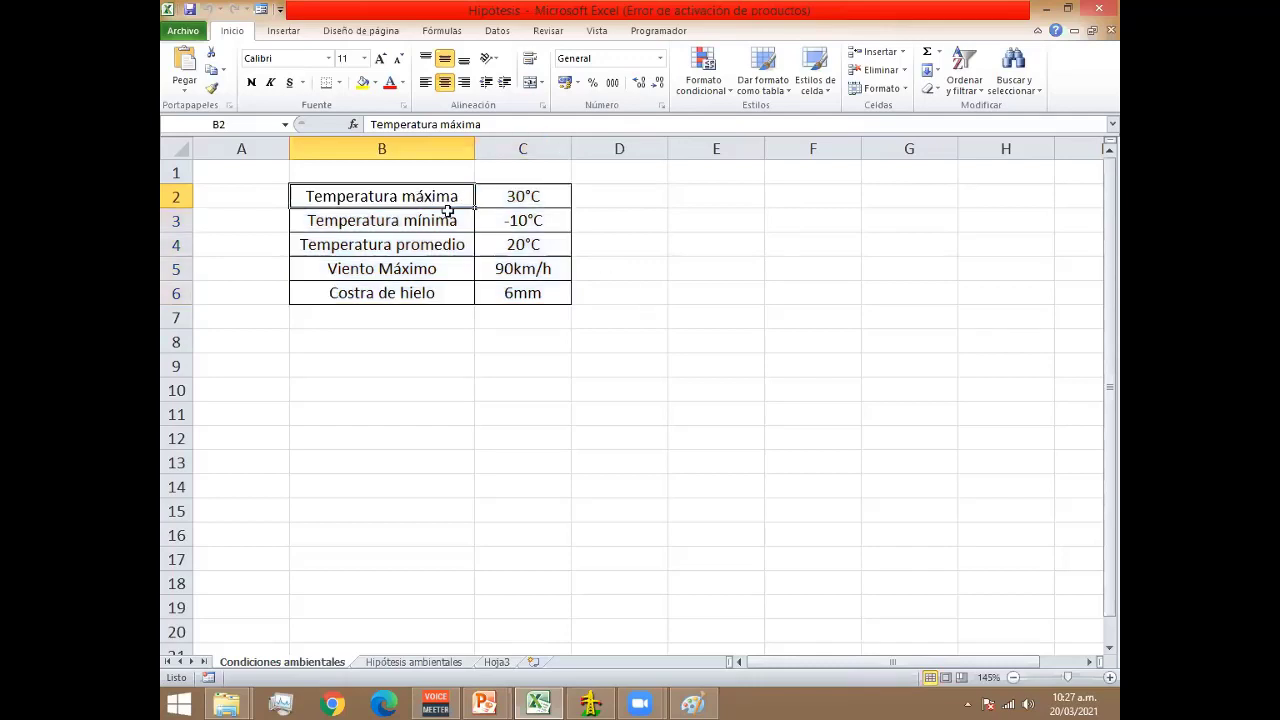
pyautogui.click(654, 331)
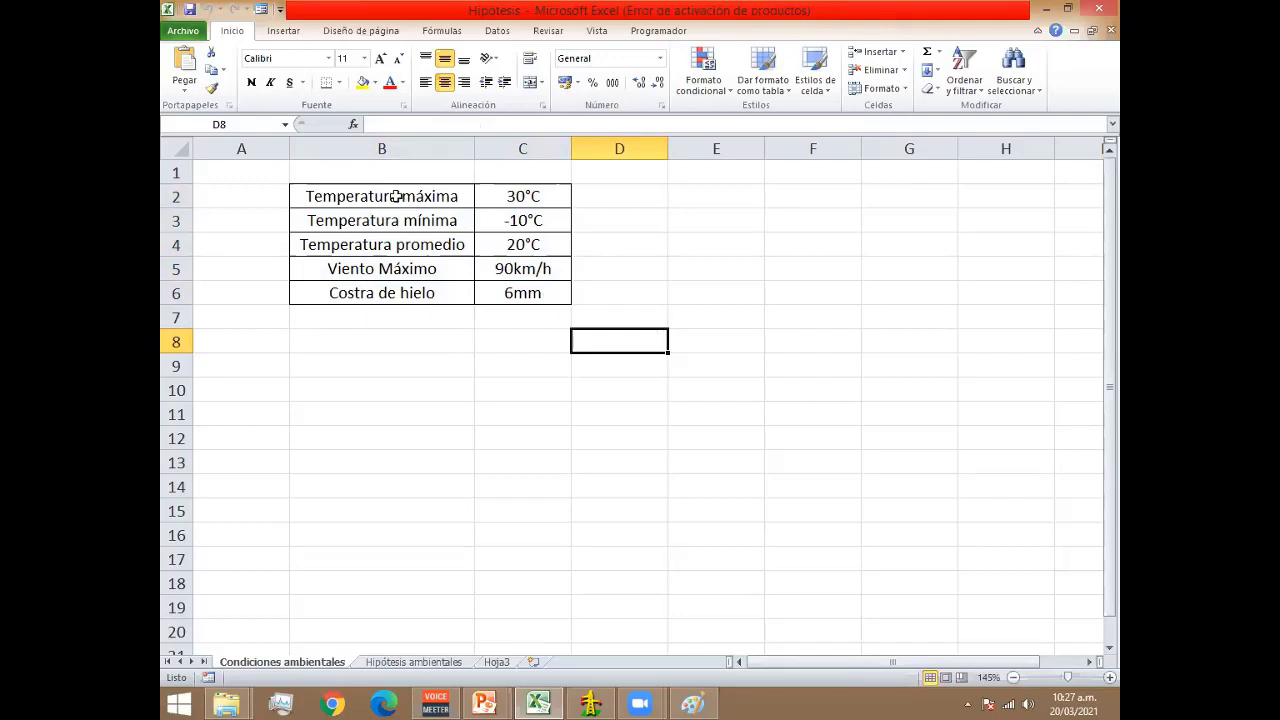
pyautogui.moveTo(398, 197); pyautogui.dragTo(535, 293)
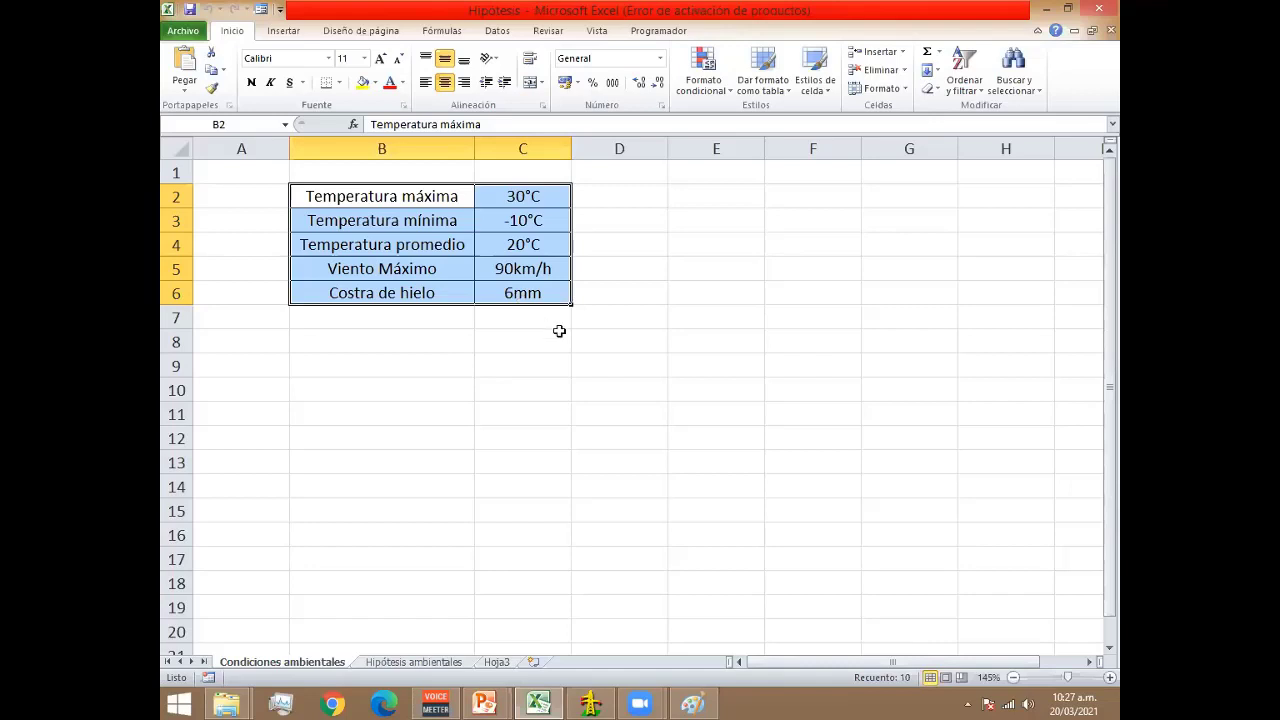
pyautogui.click(437, 662)
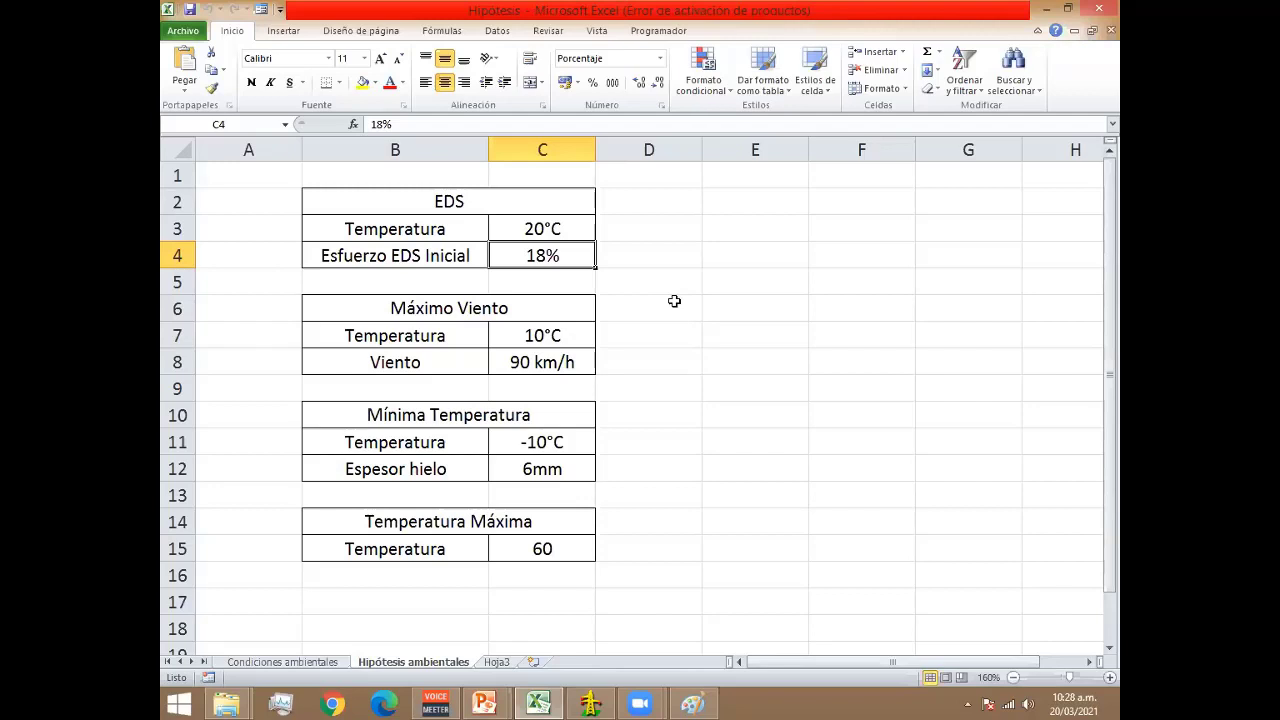
pyautogui.click(670, 248)
pyautogui.click(734, 238)
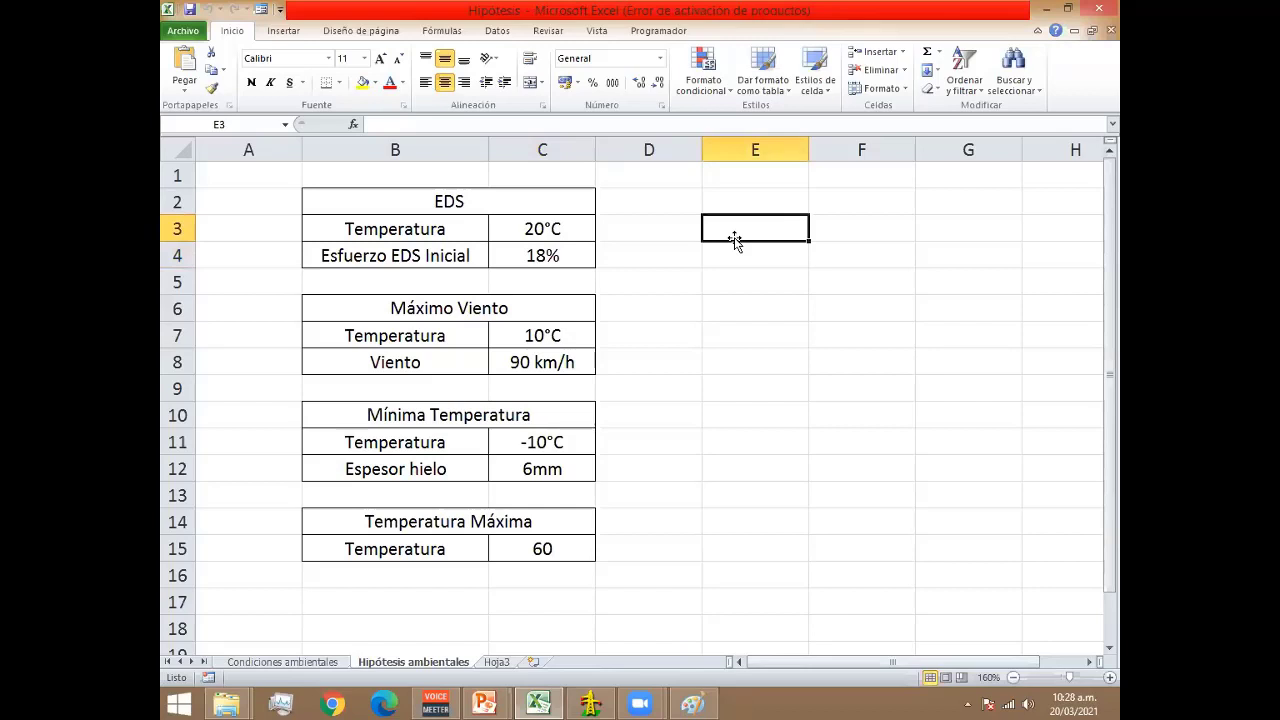
pyautogui.moveTo(516, 196); pyautogui.dragTo(520, 251)
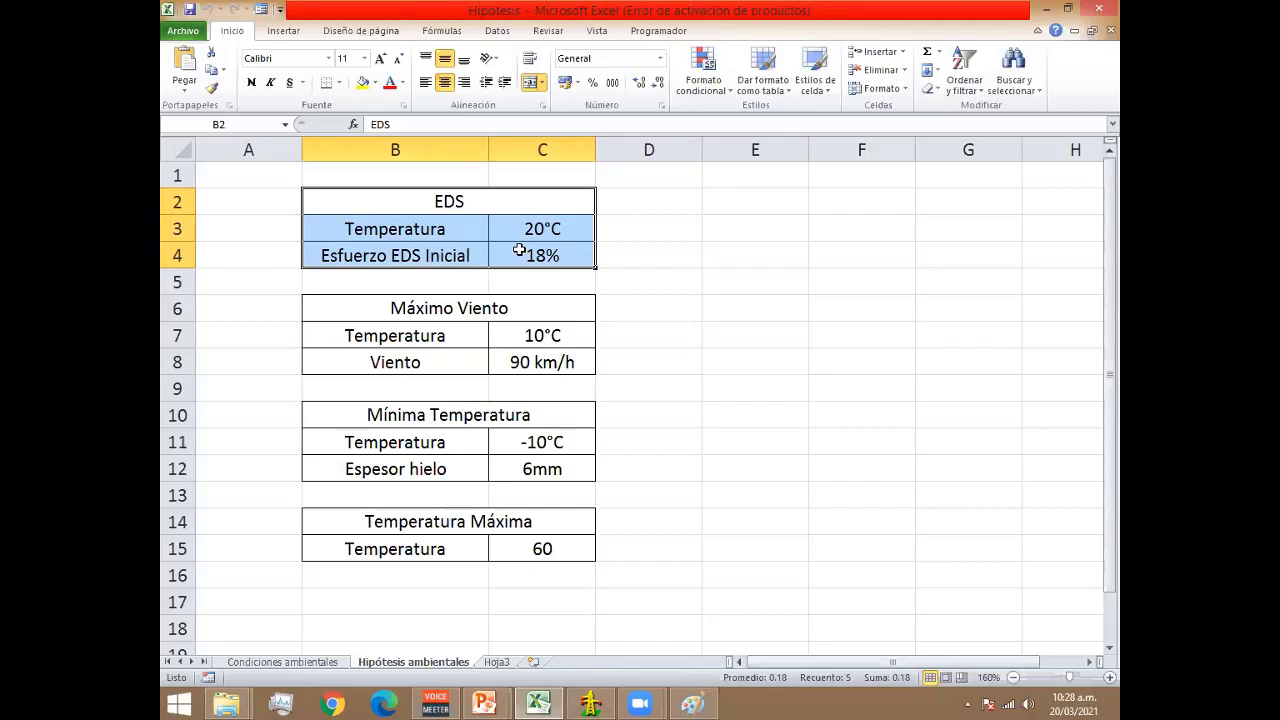
pyautogui.click(518, 229)
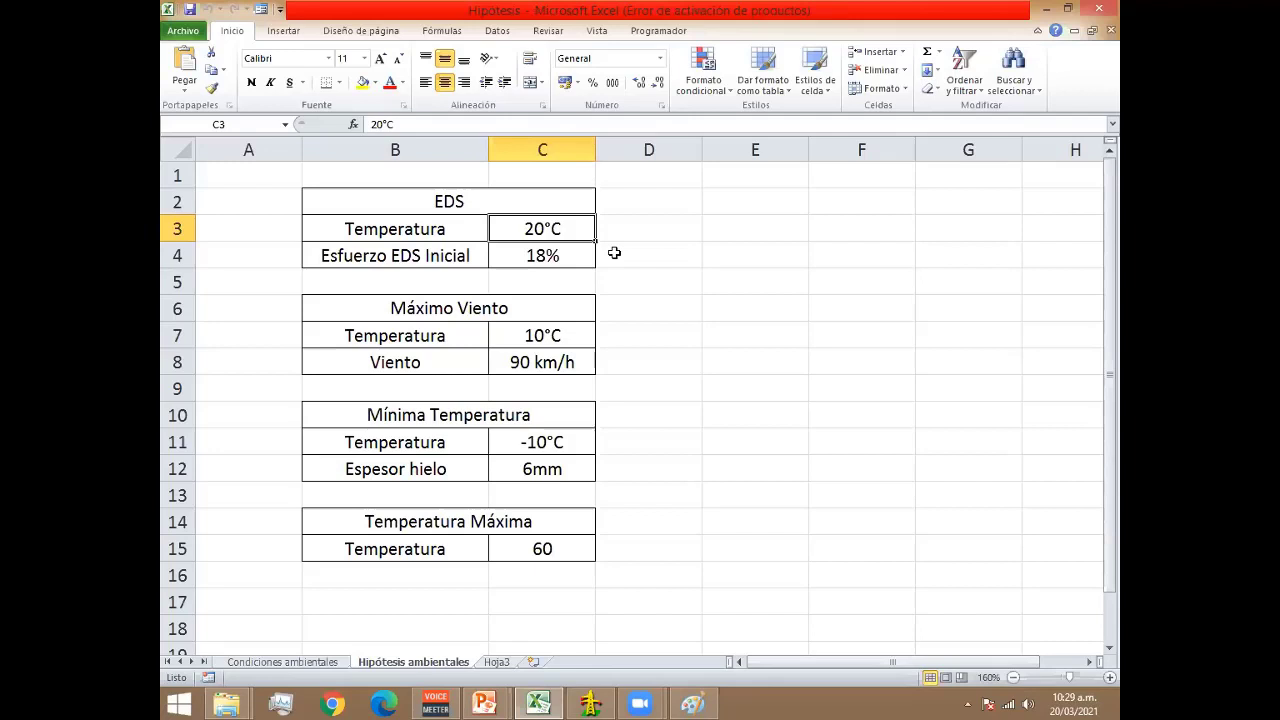
pyautogui.moveTo(499, 203); pyautogui.dragTo(501, 250)
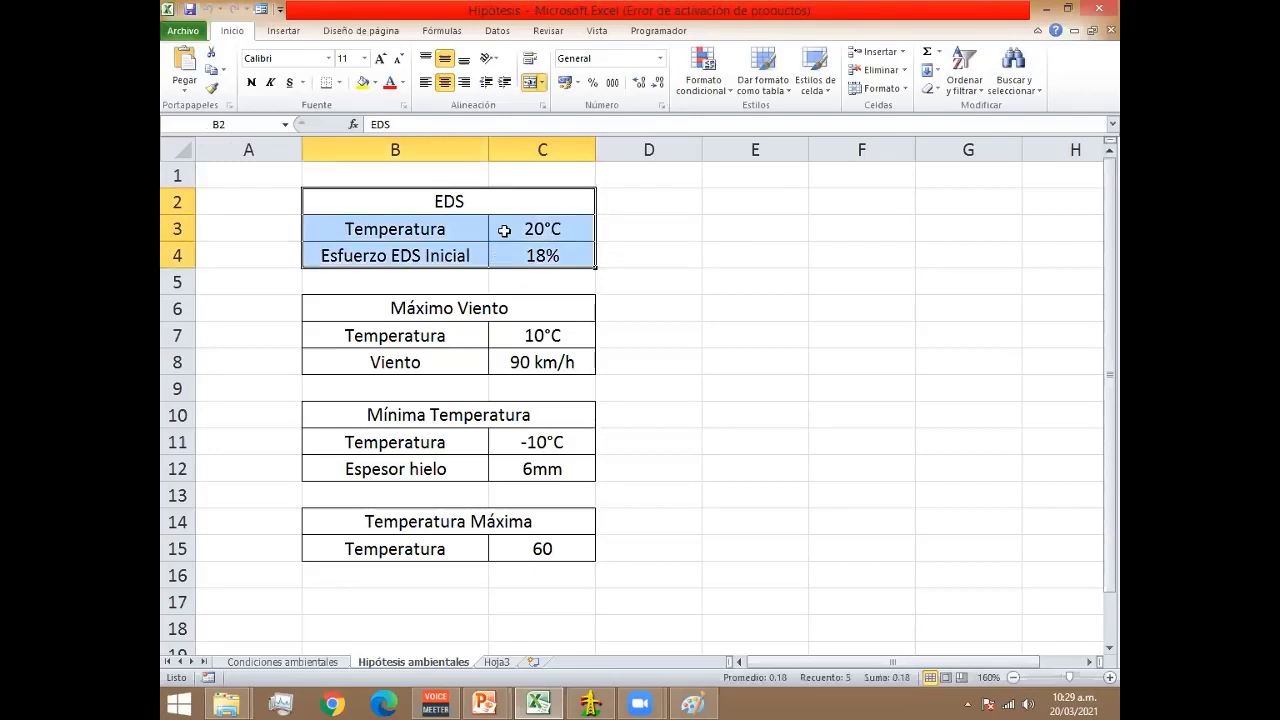
pyautogui.moveTo(500, 196); pyautogui.dragTo(497, 231)
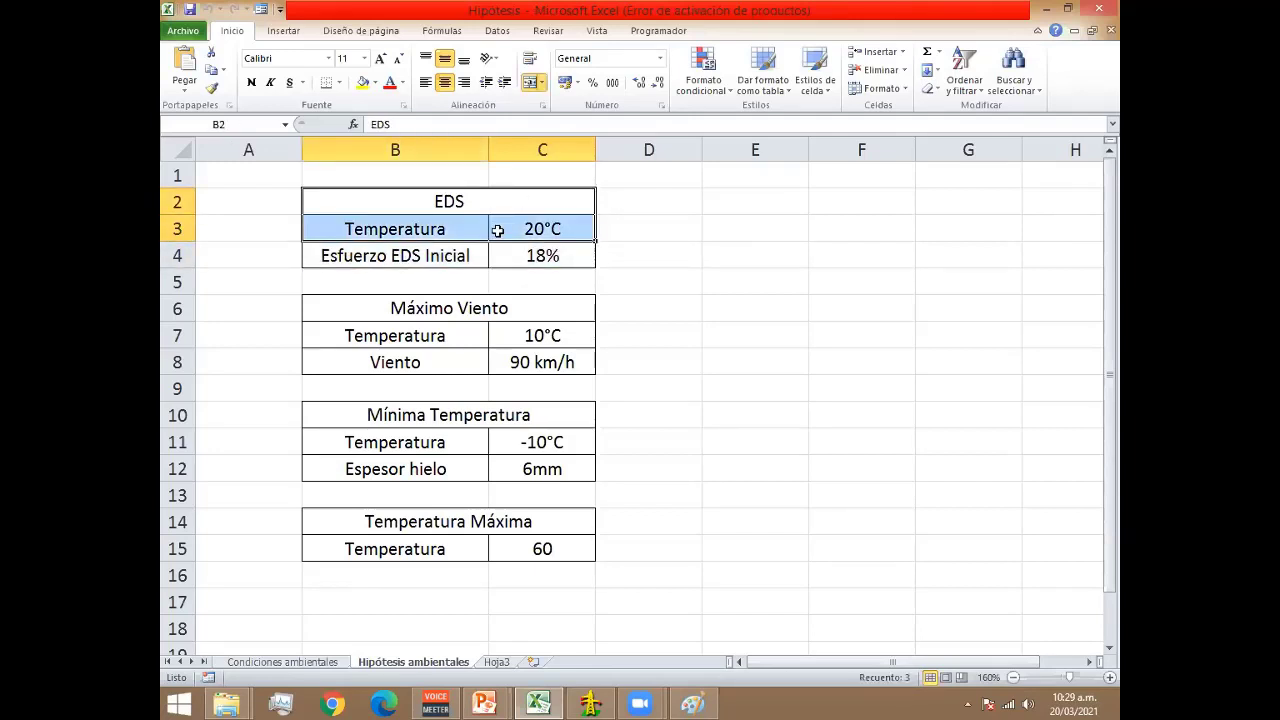
pyautogui.click(328, 665)
pyautogui.click(522, 248)
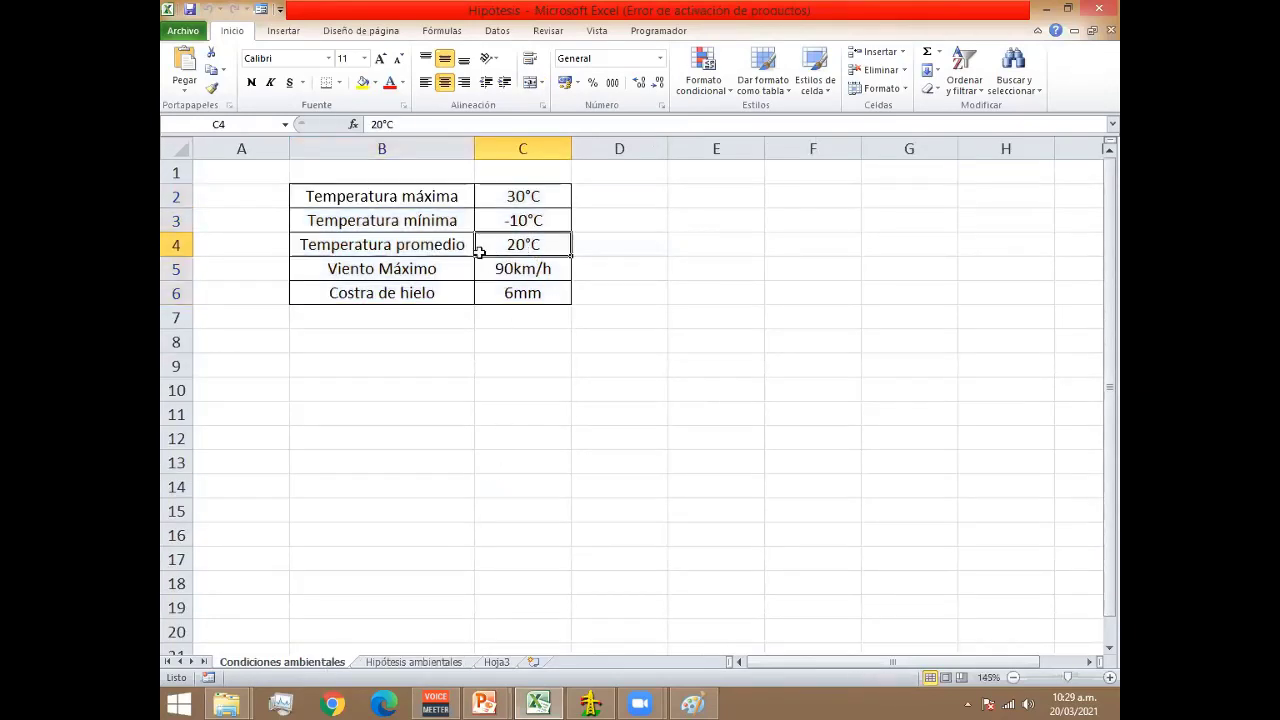
pyautogui.moveTo(440, 248); pyautogui.dragTo(513, 258)
pyautogui.click(513, 256)
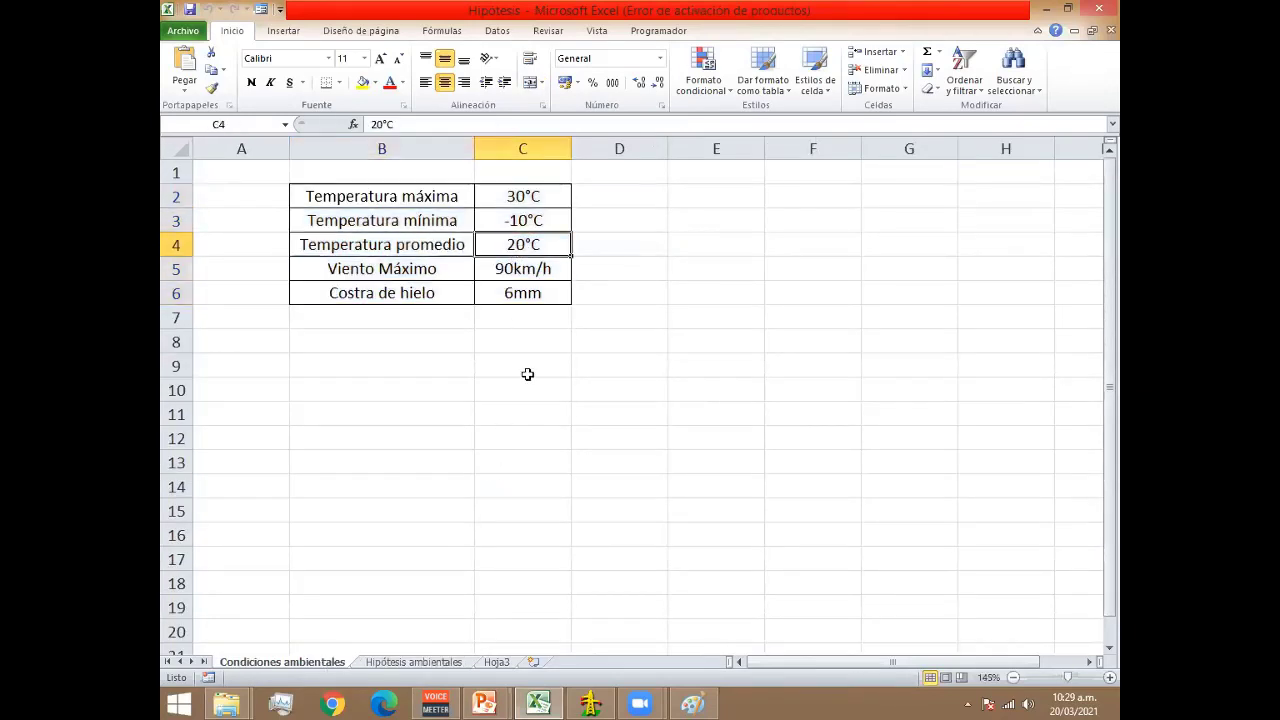
pyautogui.click(436, 662)
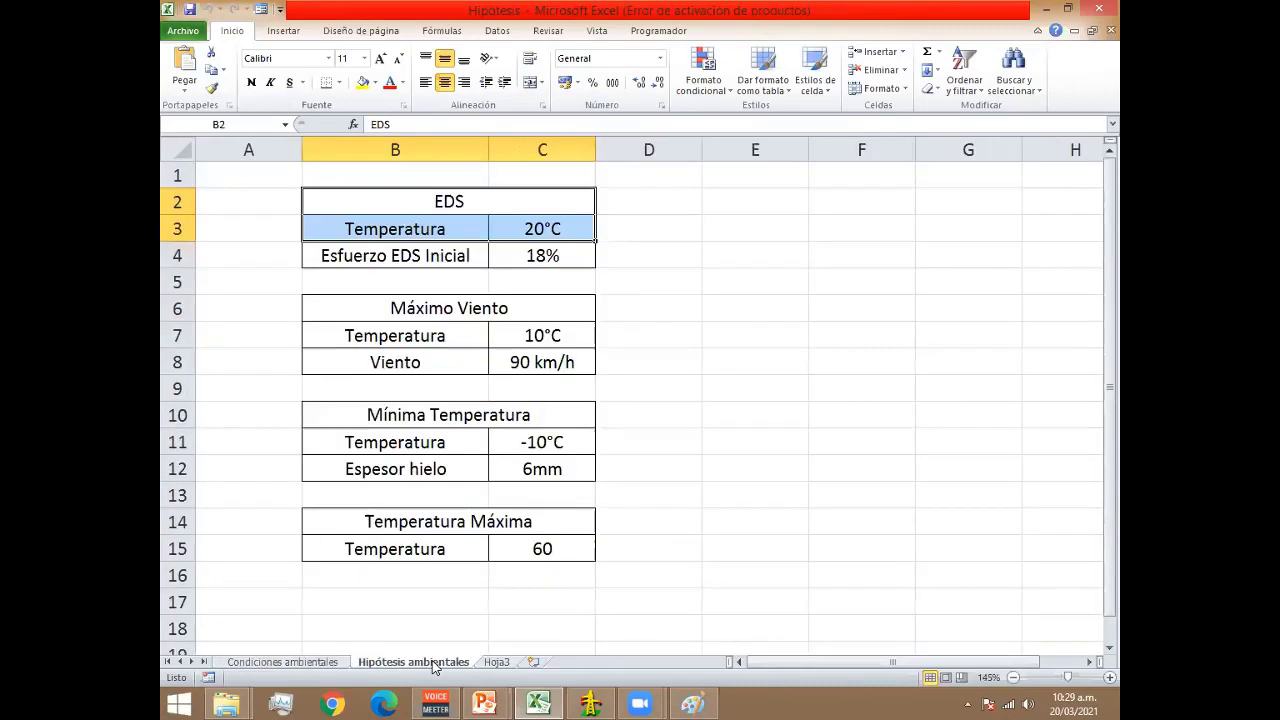
pyautogui.click(771, 212)
pyautogui.moveTo(414, 254); pyautogui.dragTo(518, 257)
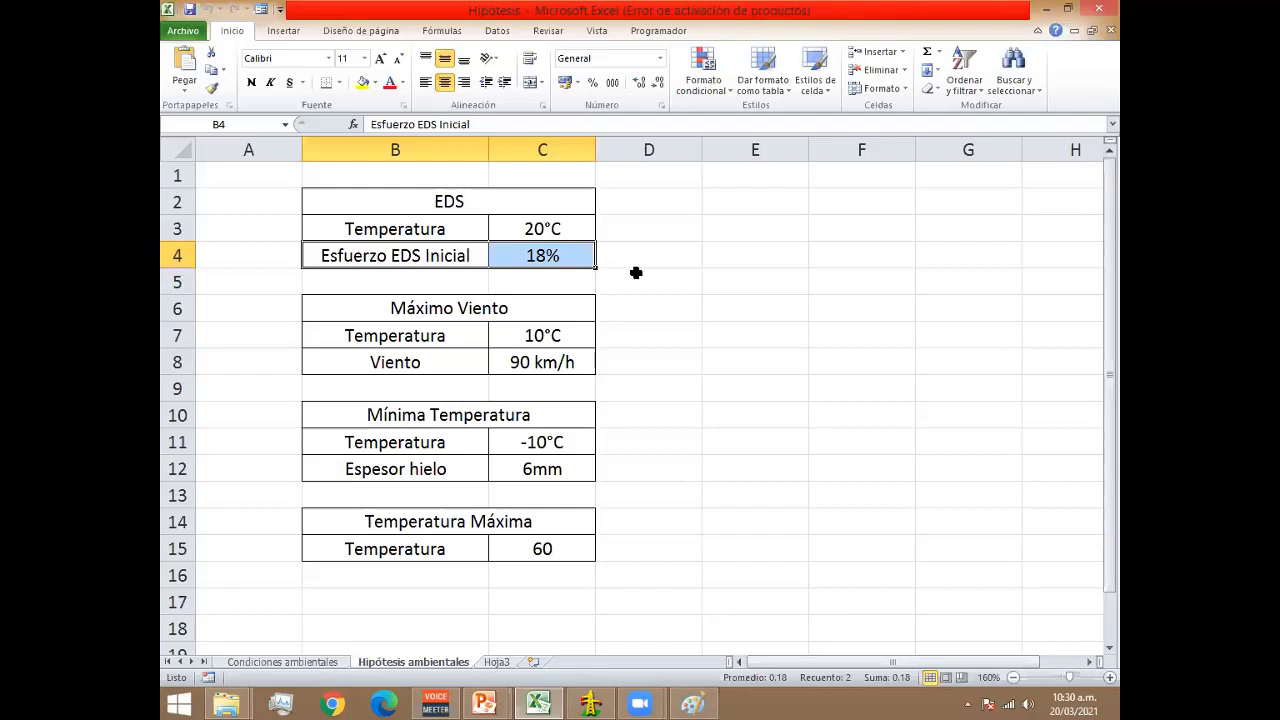
pyautogui.click(564, 249)
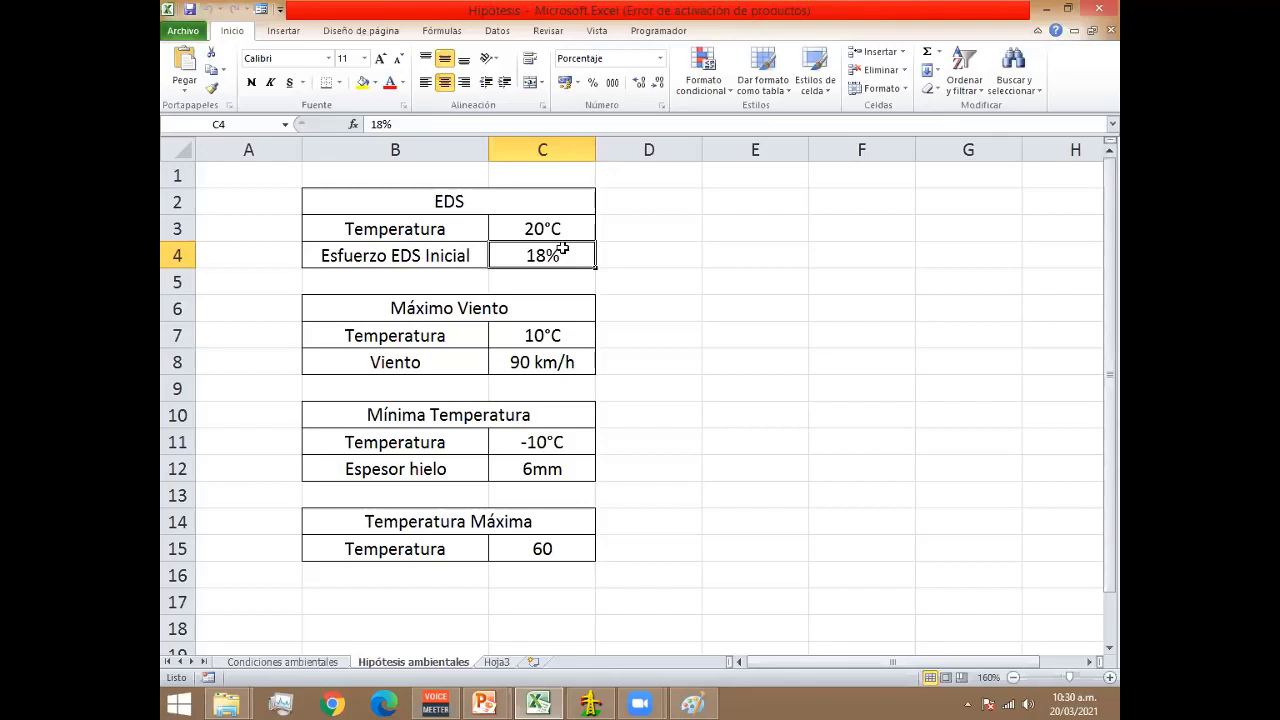
pyautogui.click(649, 256)
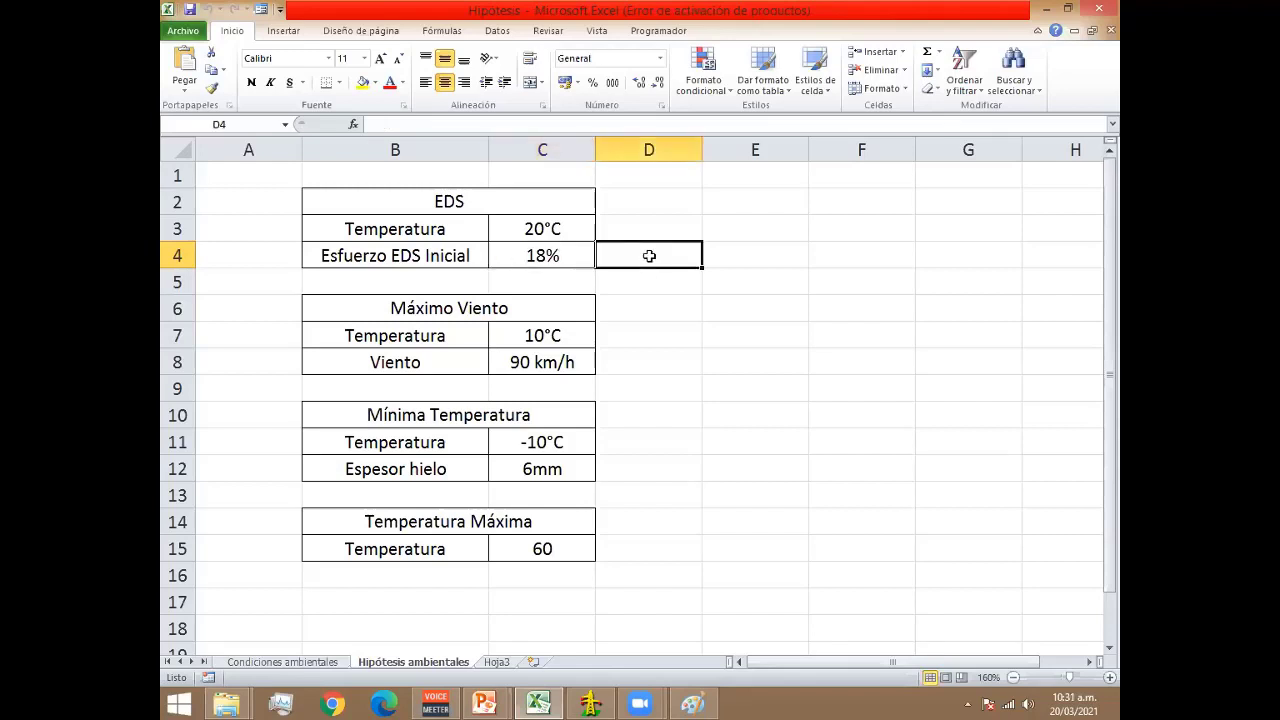
pyautogui.write('50%')
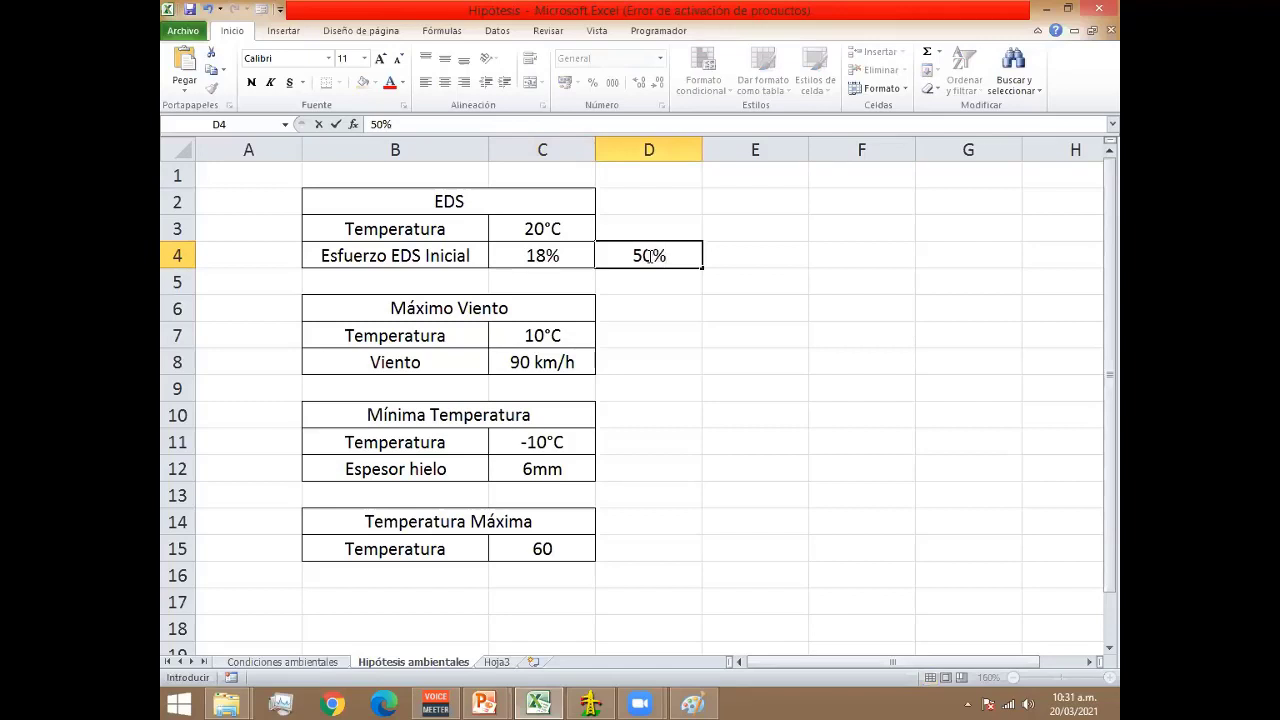
pyautogui.press('BackSpace')
pyautogui.press('BackSpace')
pyautogui.press('BackSpace')
pyautogui.write('60')
pyautogui.press('BackSpace')
pyautogui.press('BackSpace')
pyautogui.click(573, 255)
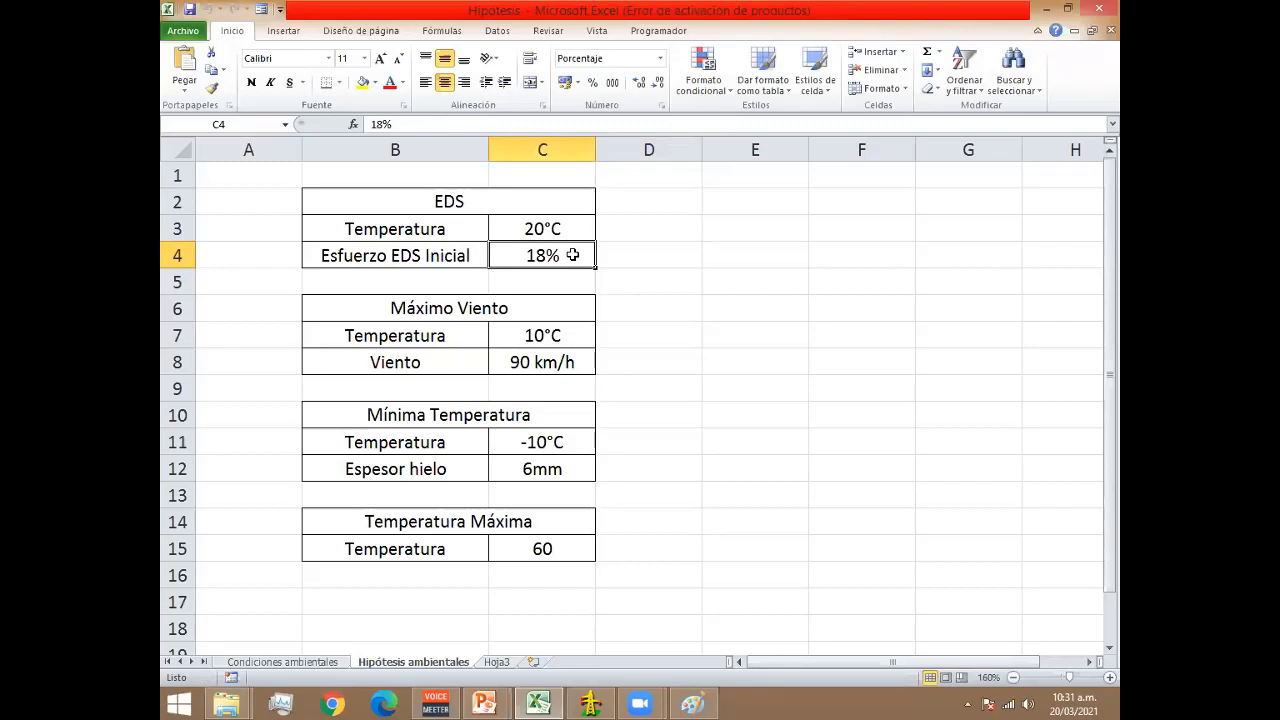
pyautogui.press('Right')
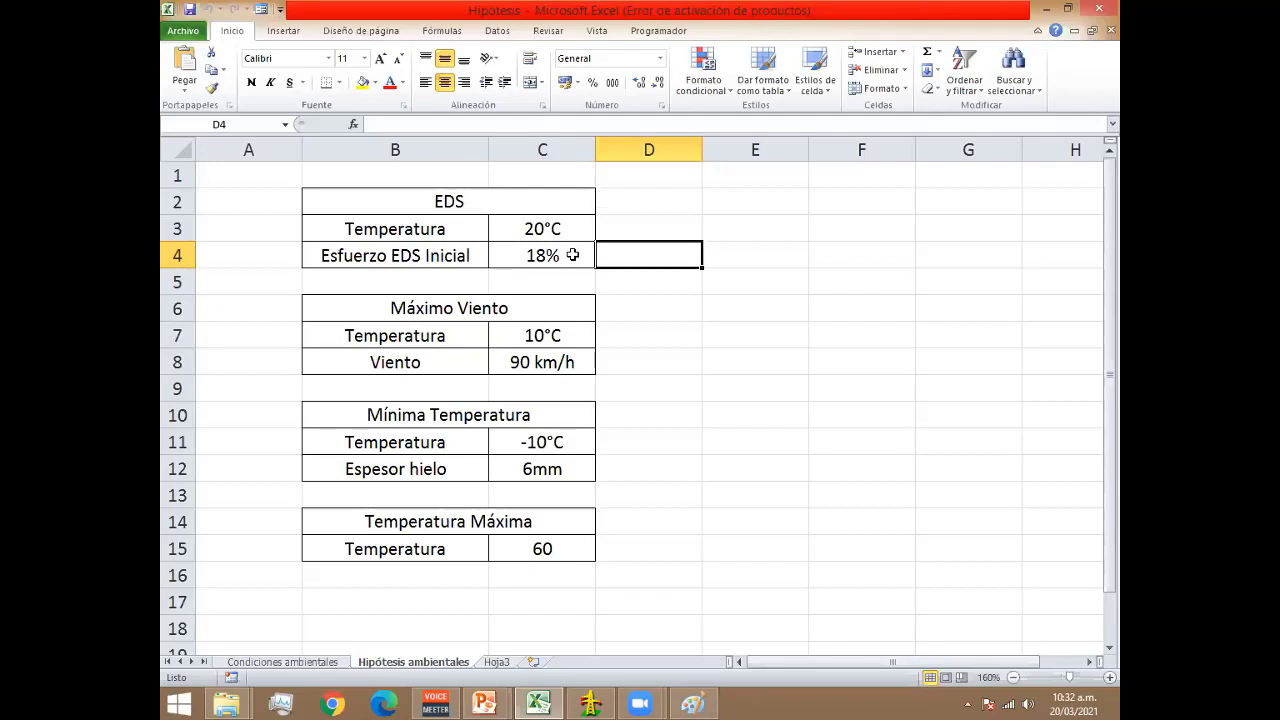
pyautogui.write('40')
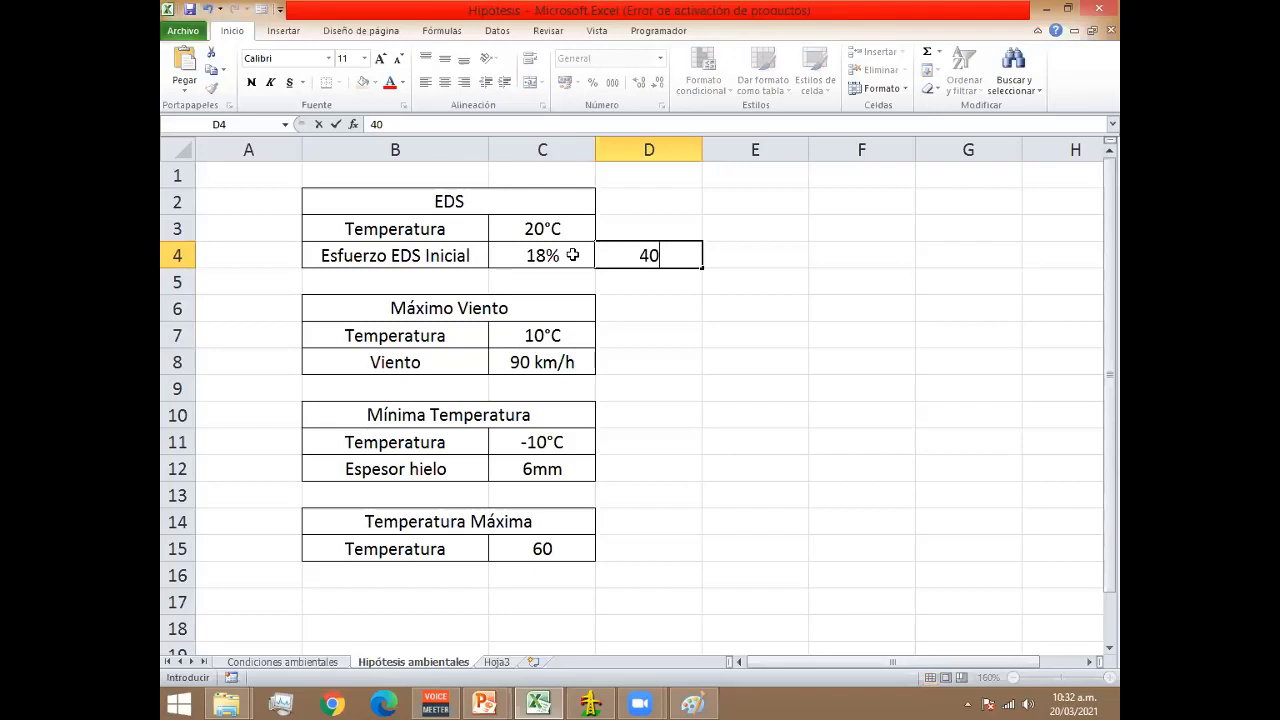
pyautogui.write('%')
pyautogui.press('BackSpace')
pyautogui.press('BackSpace')
pyautogui.press('BackSpace')
pyautogui.press('Tab')
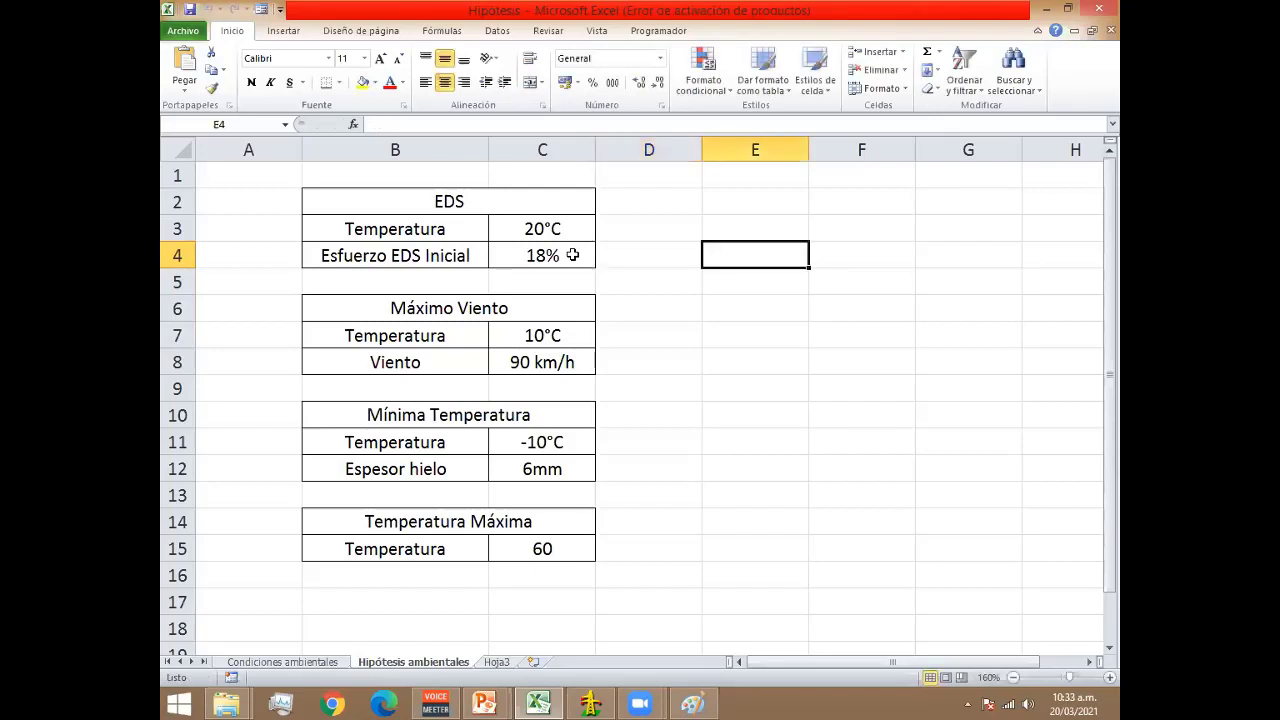
pyautogui.press('Left')
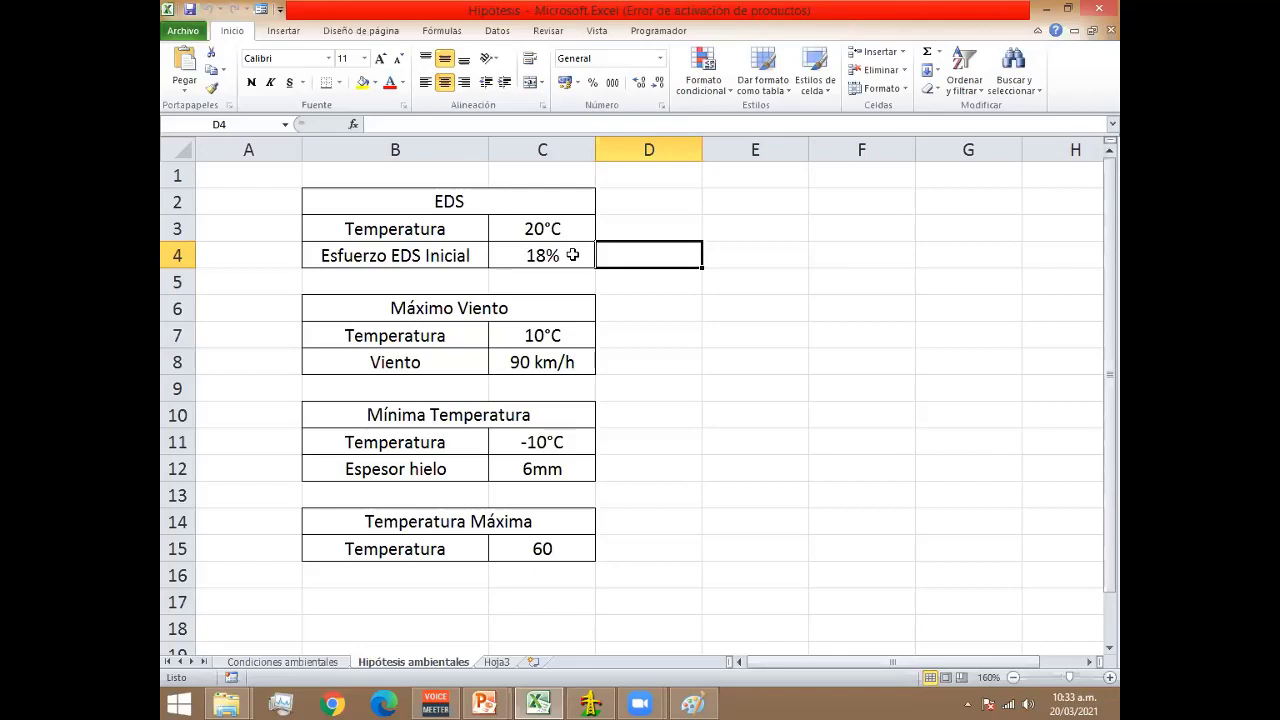
pyautogui.write('30')
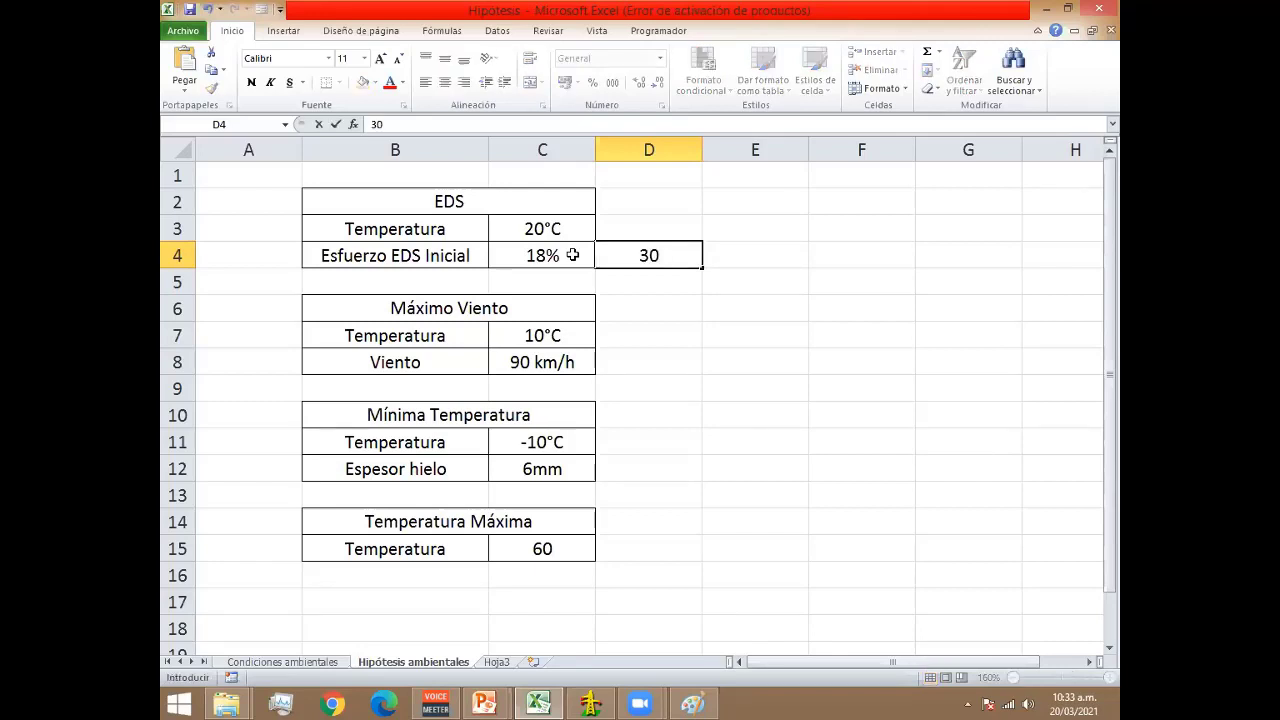
pyautogui.write('%')
pyautogui.press('BackSpace')
pyautogui.press('BackSpace')
pyautogui.press('BackSpace')
pyautogui.write('40')
pyautogui.write('%')
pyautogui.press('Tab')
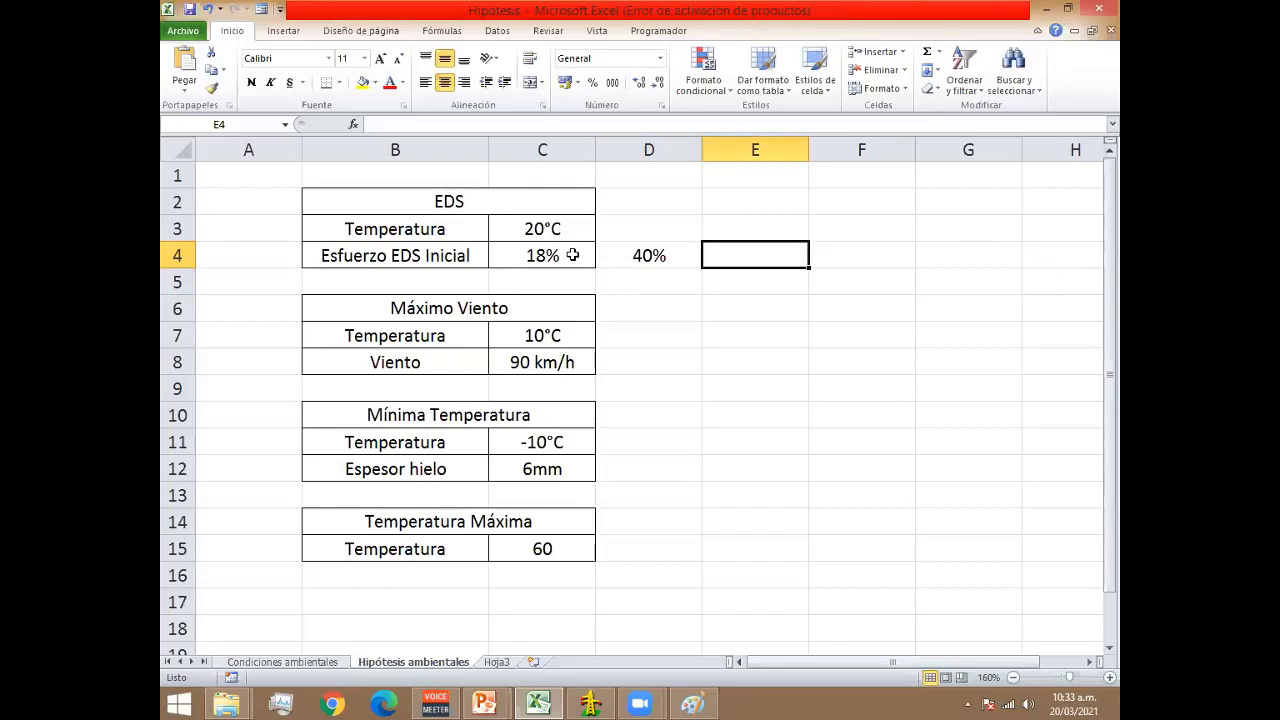
pyautogui.press('Left')
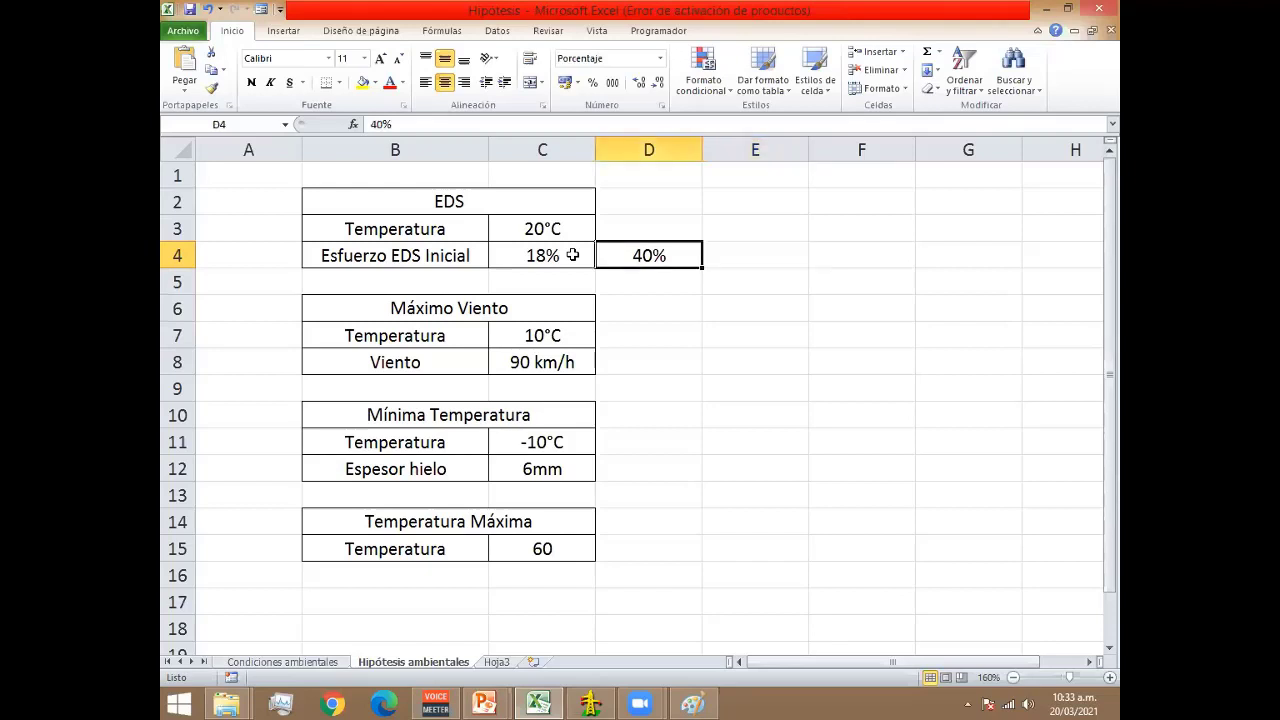
pyautogui.press('Delete')
# Select the 18% EDS stress value on the Hipótesis ambientales sheet.
pyautogui.click(572, 255)
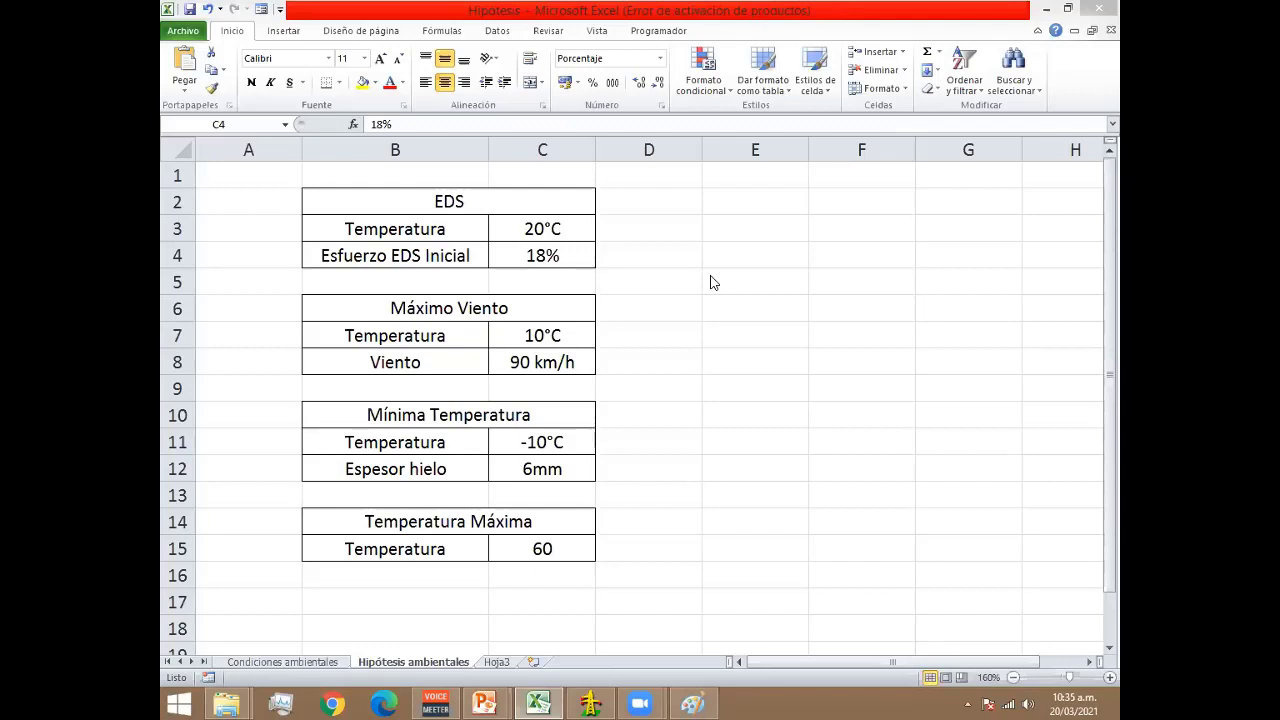
# Highlight the EDS table, then the Máximo Viento table (10°C, 90 km/h) in B6:C8.
pyautogui.click(518, 203)
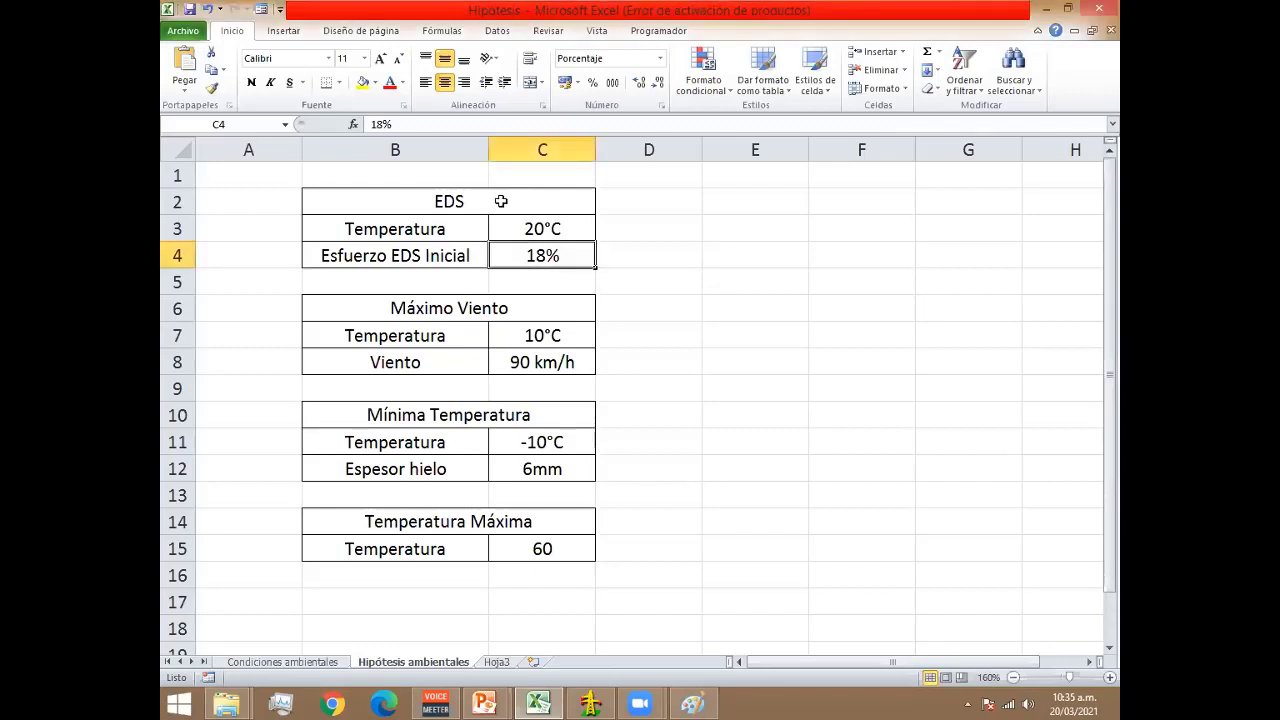
pyautogui.moveTo(501, 201); pyautogui.dragTo(496, 251)
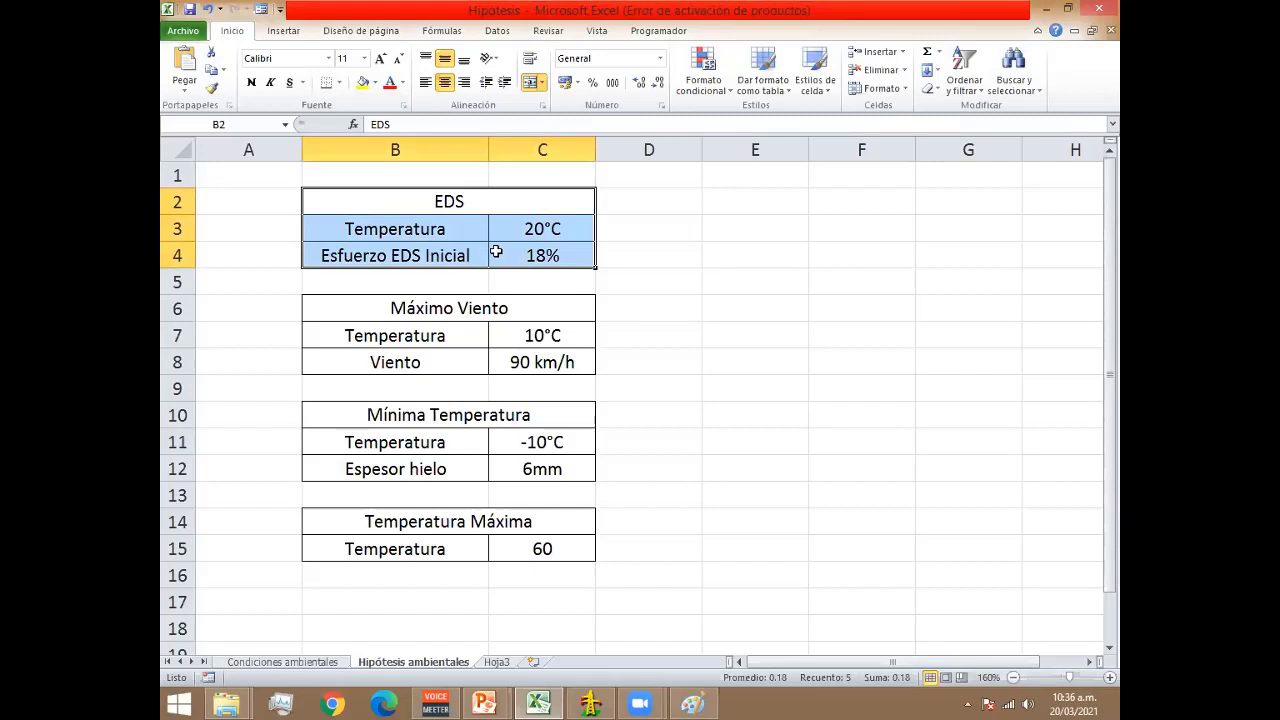
pyautogui.click(527, 305)
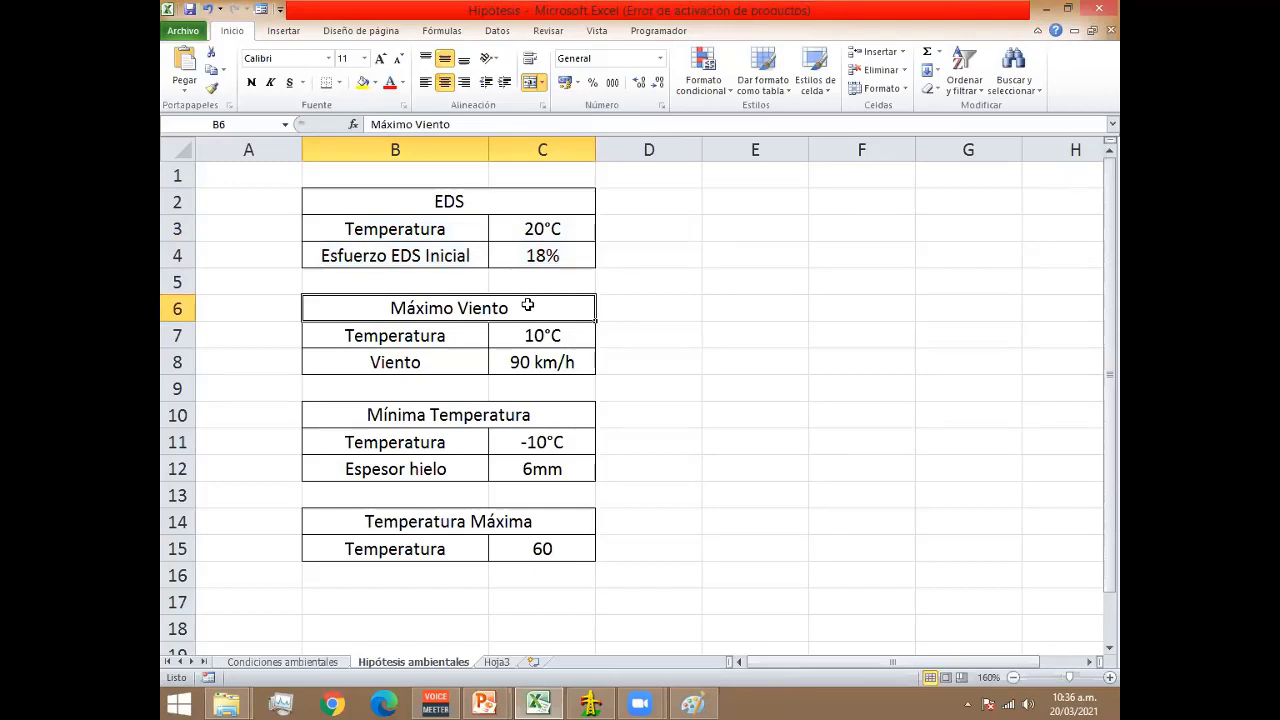
pyautogui.moveTo(511, 209); pyautogui.dragTo(503, 255)
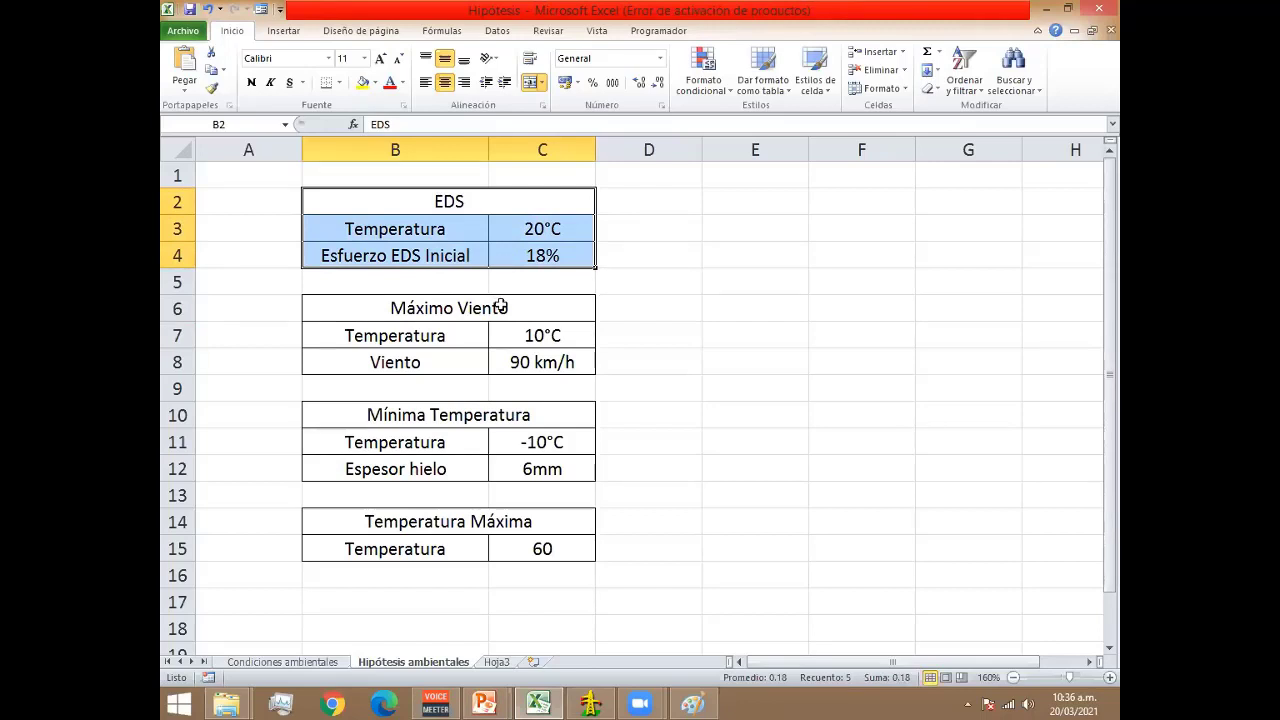
pyautogui.moveTo(500, 305); pyautogui.dragTo(491, 362)
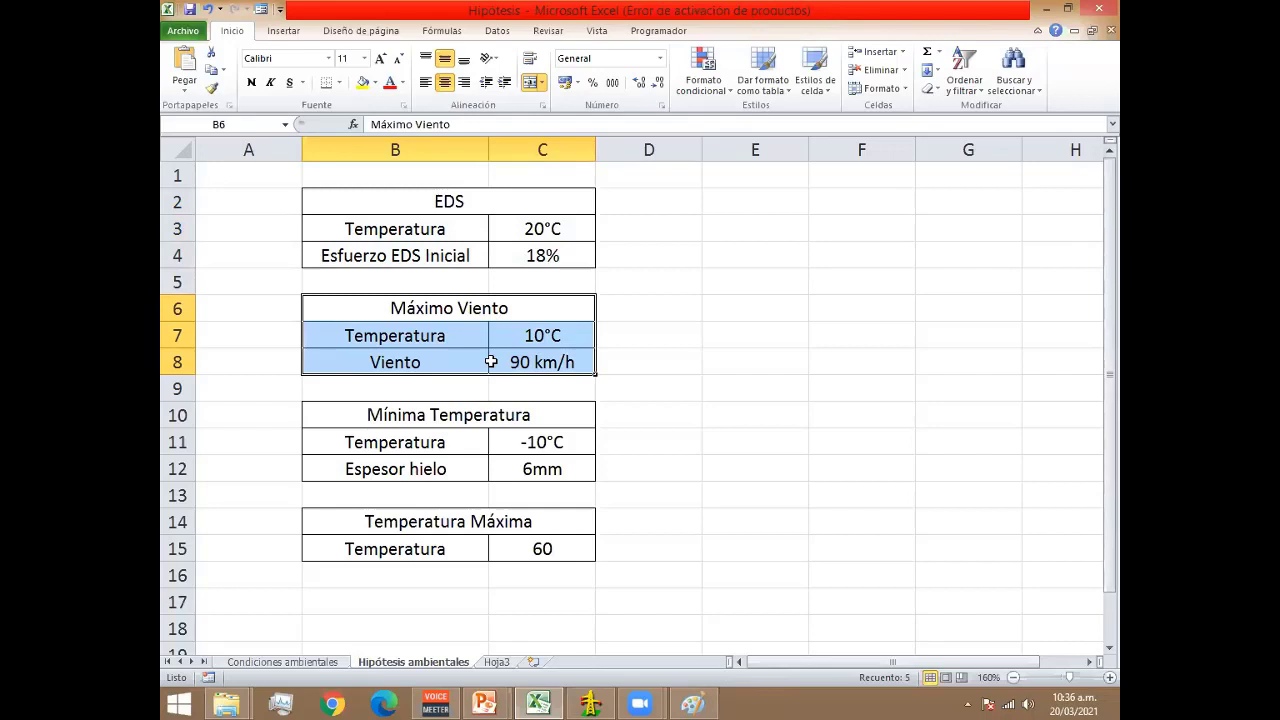
pyautogui.moveTo(520, 306); pyautogui.dragTo(514, 363)
pyautogui.click(555, 358)
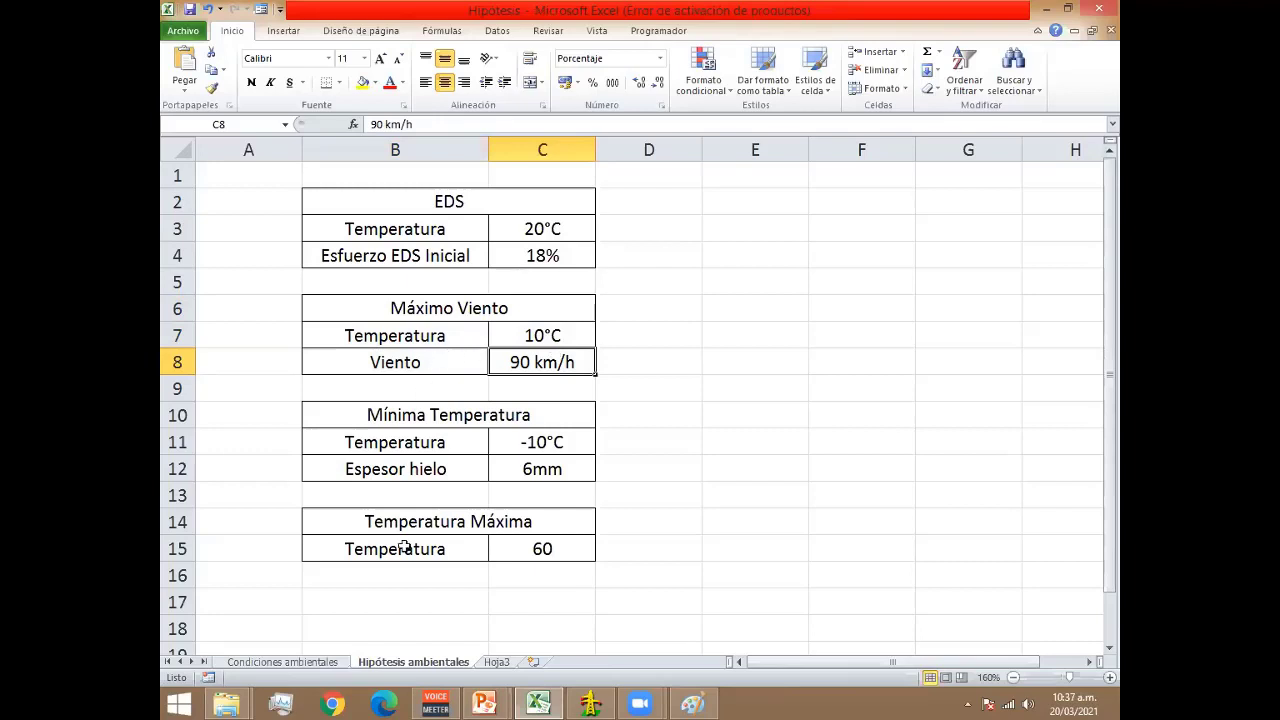
pyautogui.click(316, 662)
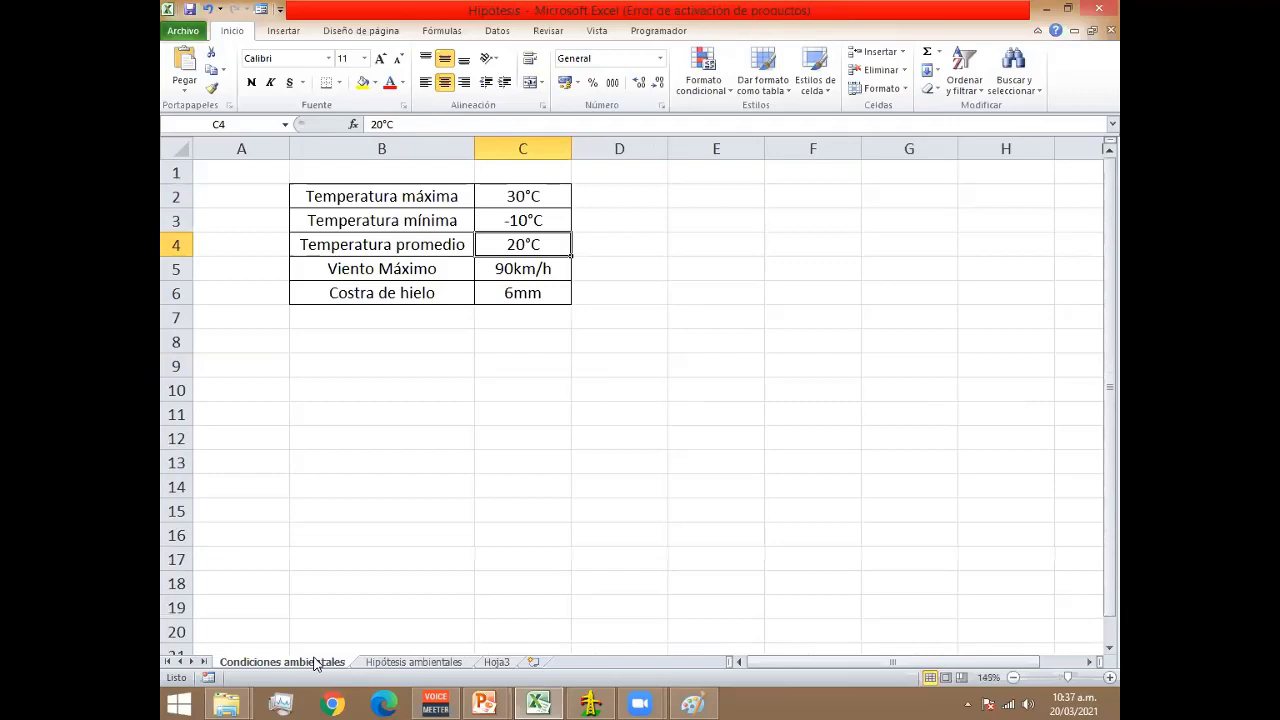
pyautogui.click(412, 662)
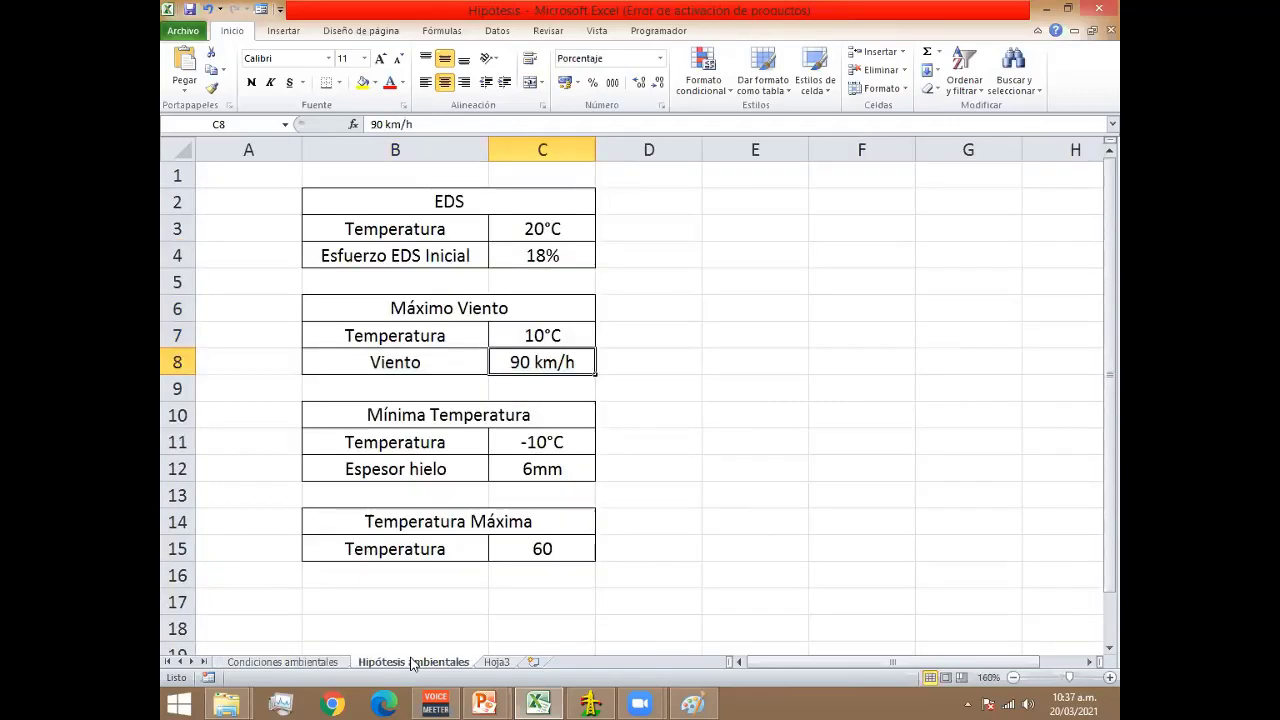
pyautogui.click(306, 662)
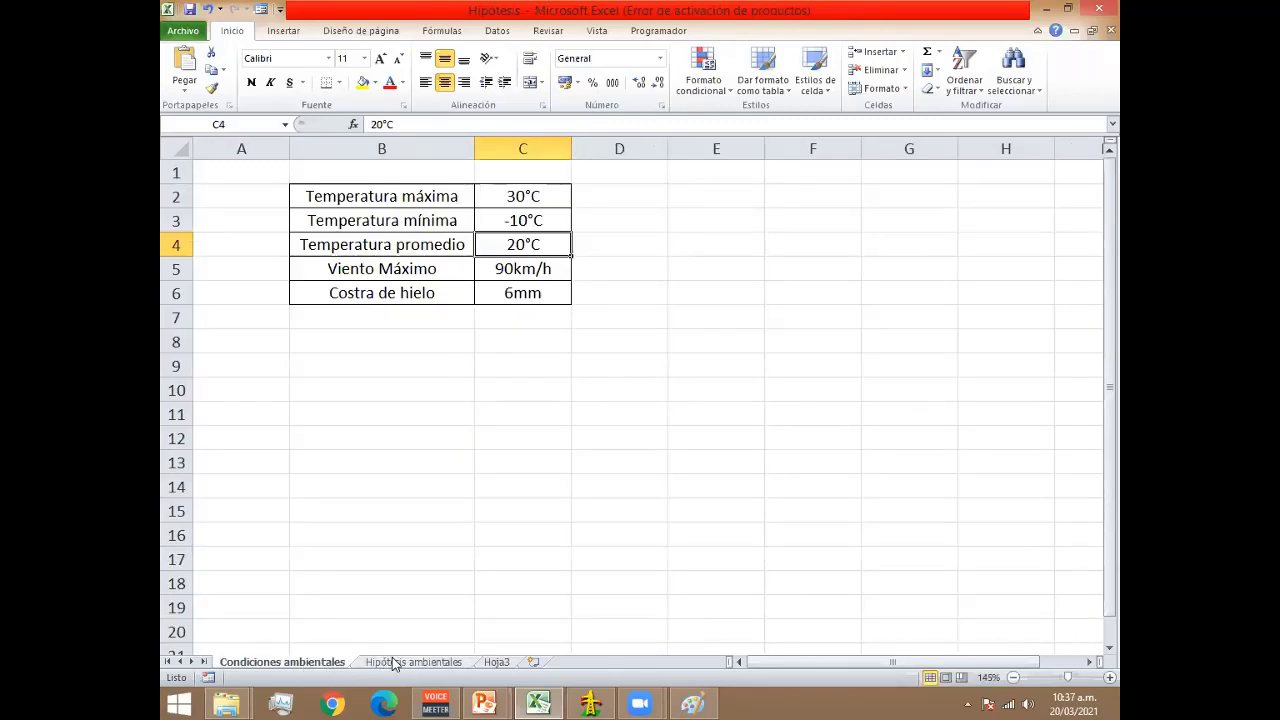
pyautogui.click(390, 662)
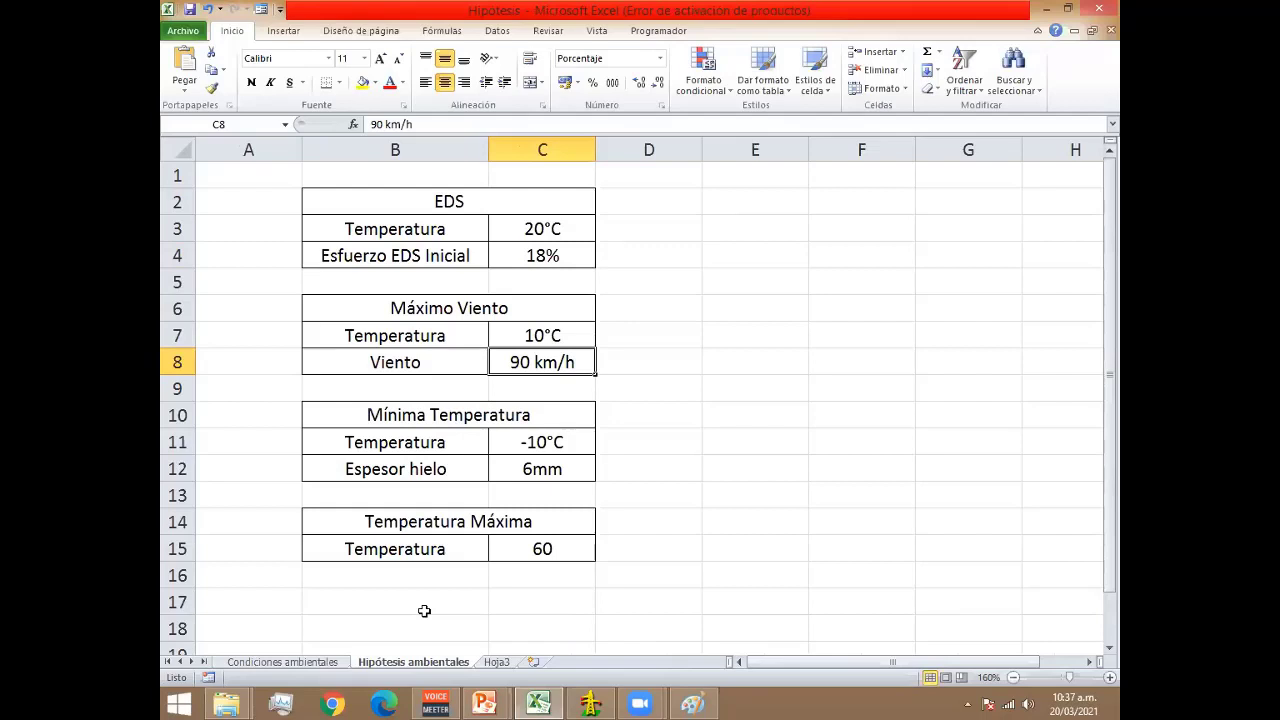
# Highlight the Mínima Temperatura table (-10°C, 6 mm ice) in B10:C12, briefly selecting all tables.
pyautogui.moveTo(531, 414); pyautogui.dragTo(540, 458)
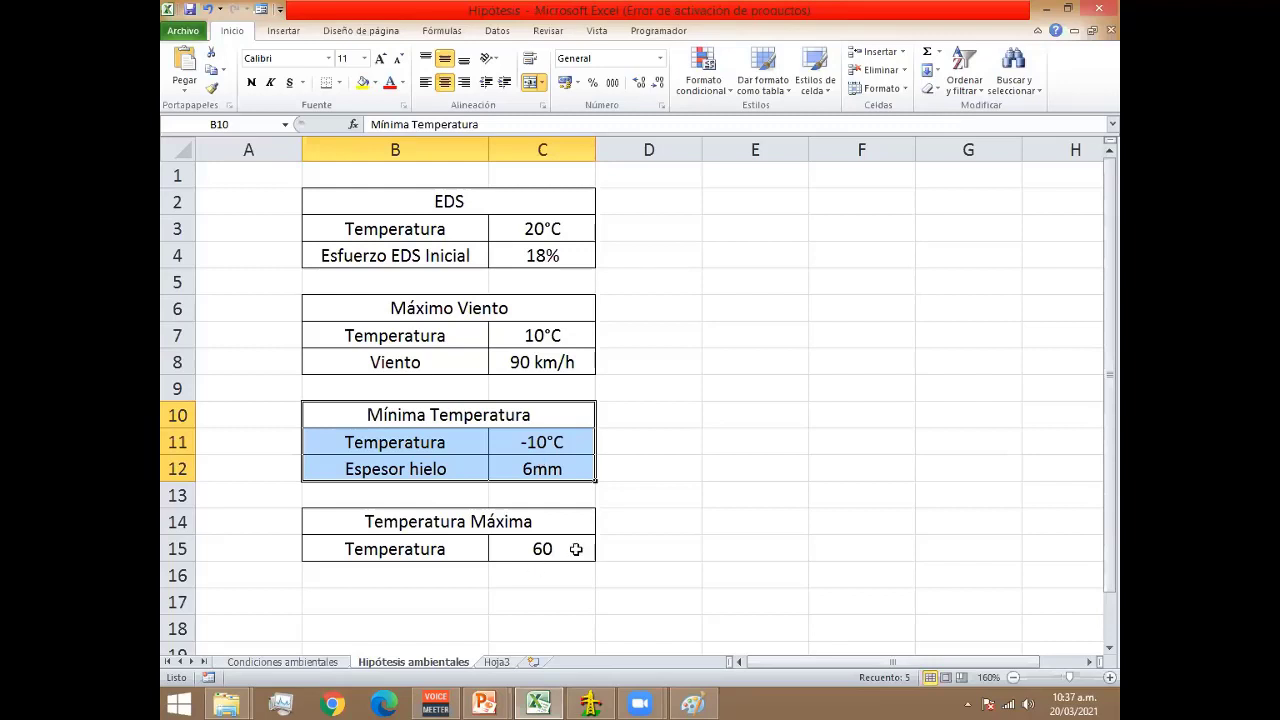
pyautogui.moveTo(478, 205); pyautogui.dragTo(479, 540)
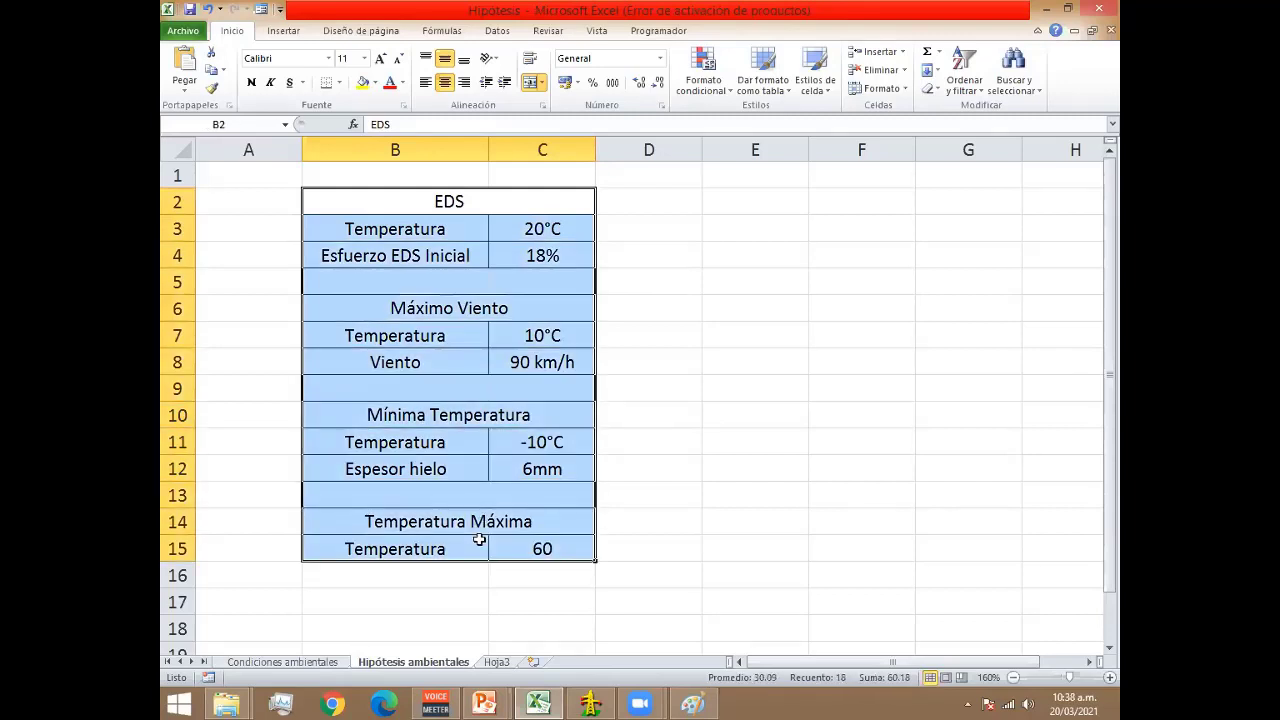
pyautogui.click(659, 433)
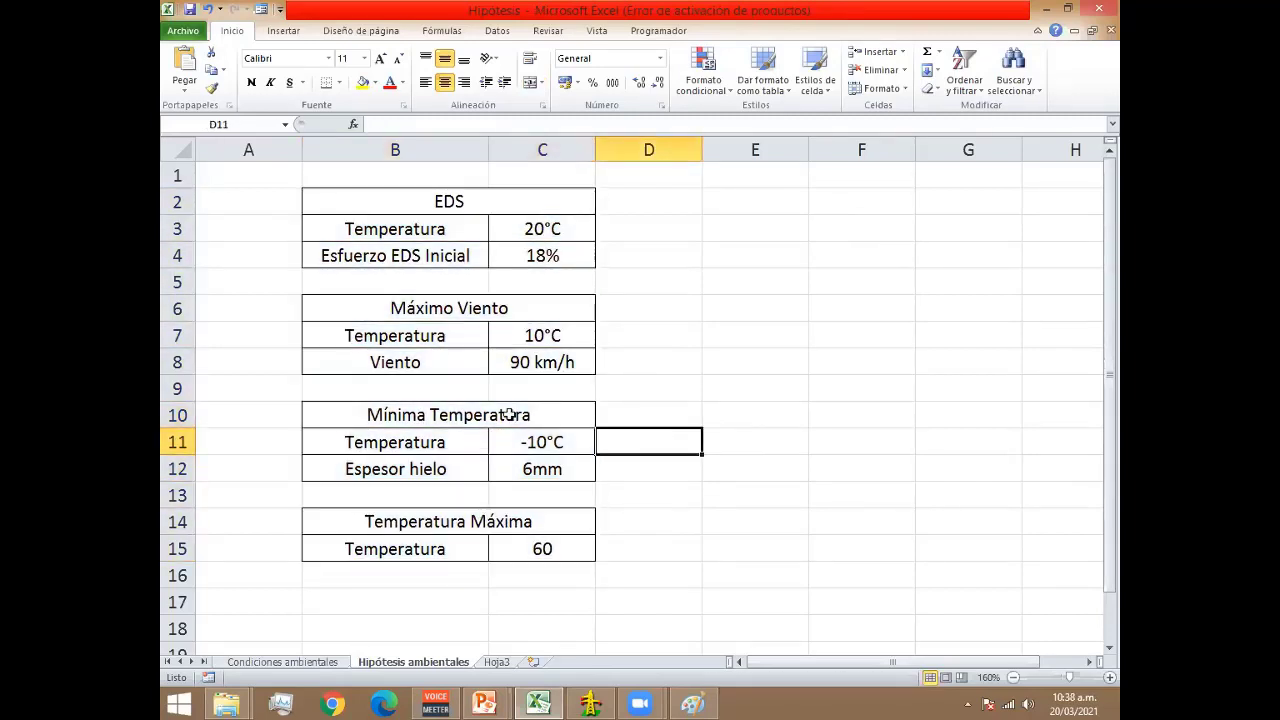
pyautogui.moveTo(511, 414); pyautogui.dragTo(511, 469)
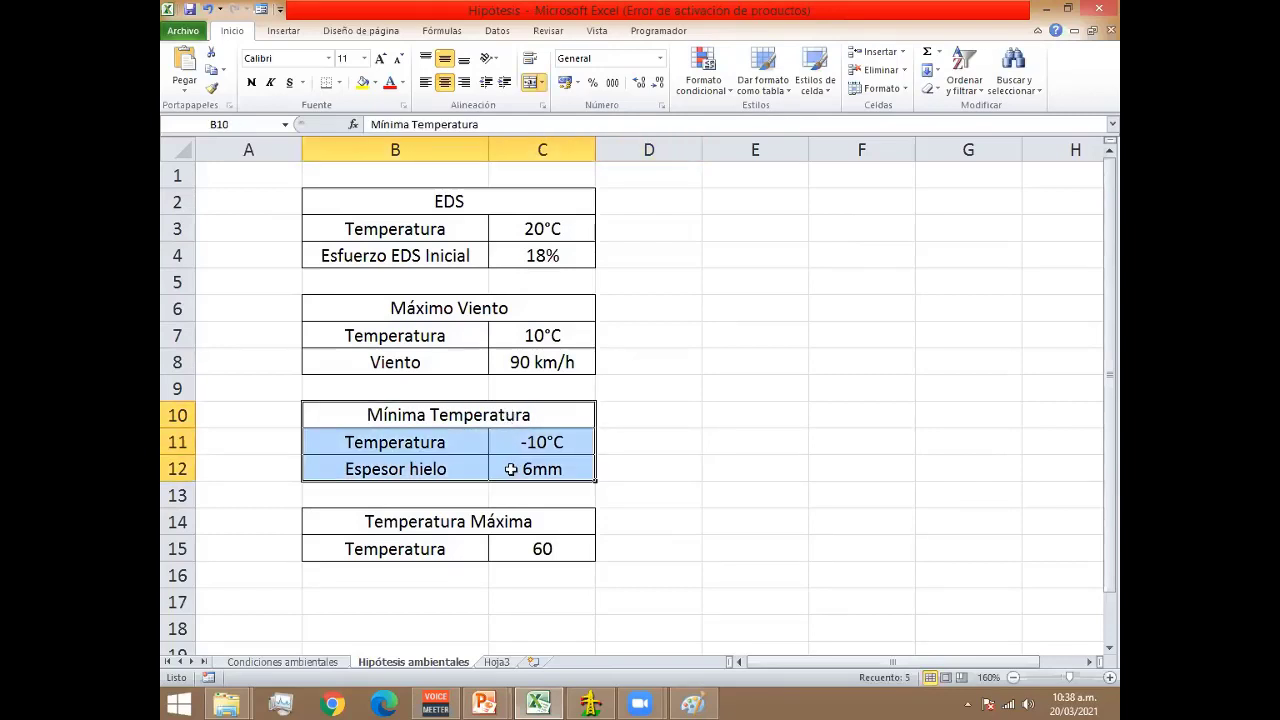
pyautogui.click(310, 664)
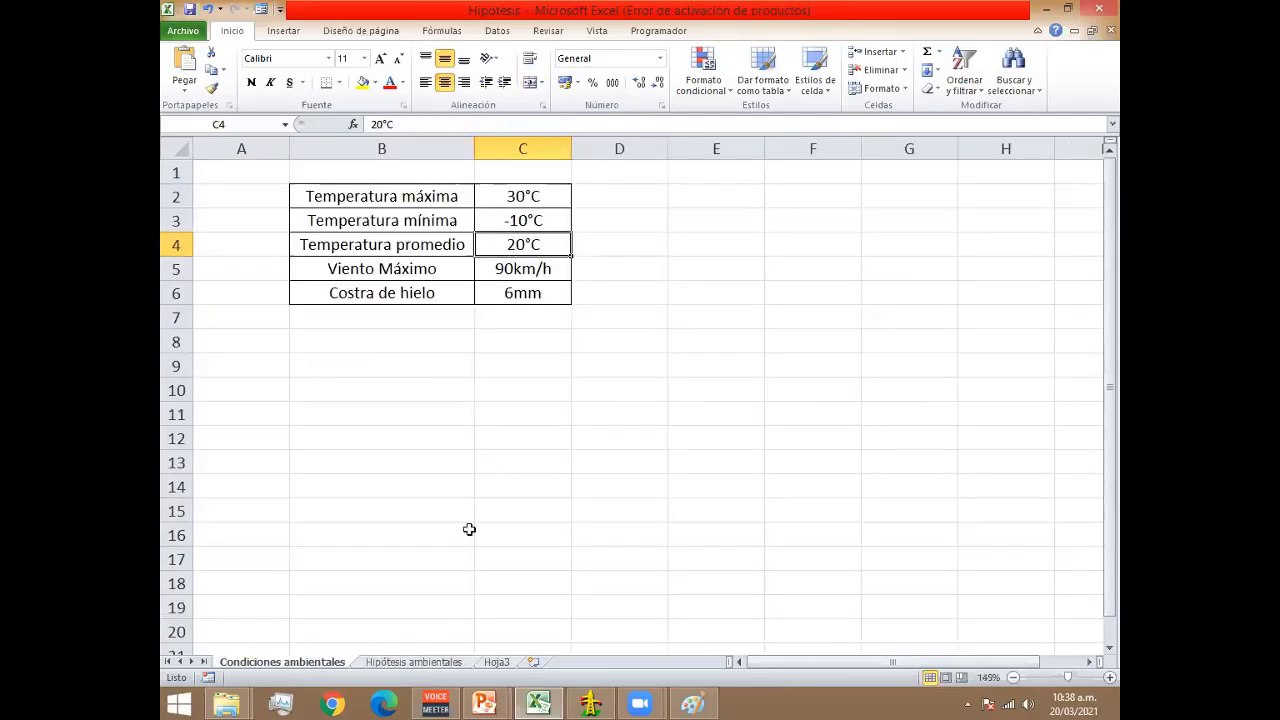
pyautogui.click(435, 666)
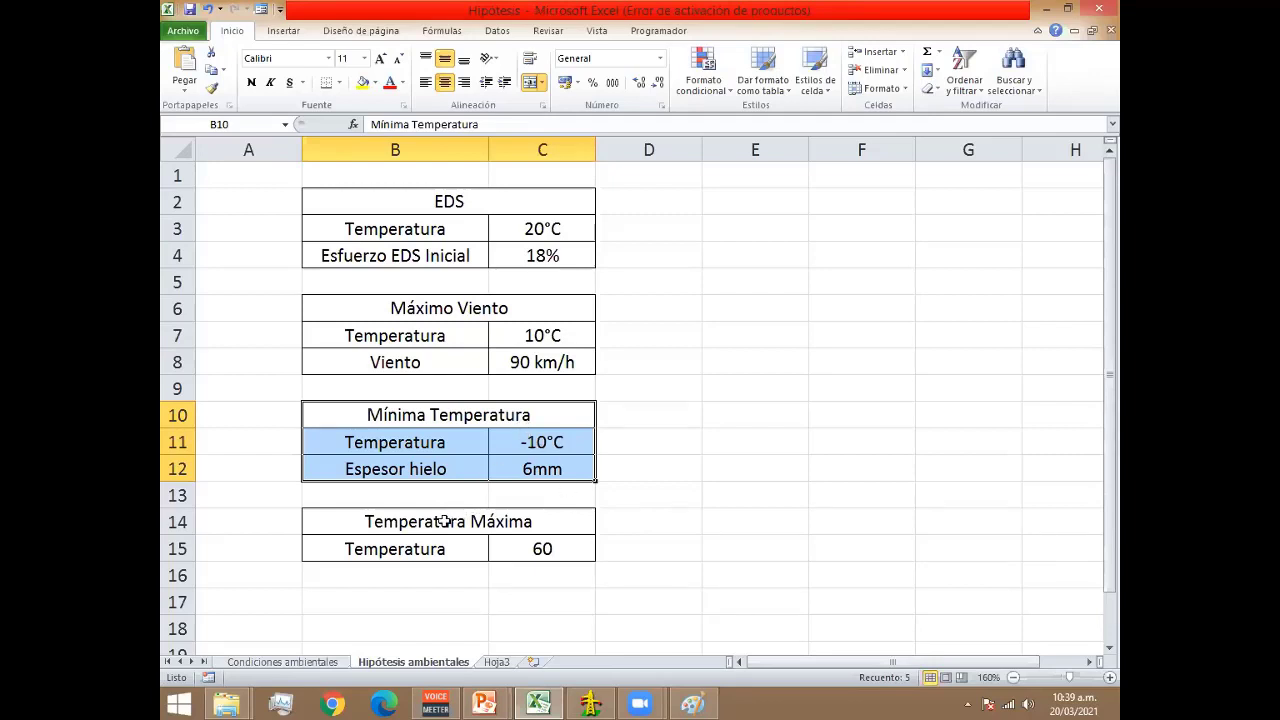
# Highlight the Temperatura Máxima table (60) and compare it with the Condiciones ambientales sheet.
pyautogui.moveTo(445, 521); pyautogui.dragTo(434, 551)
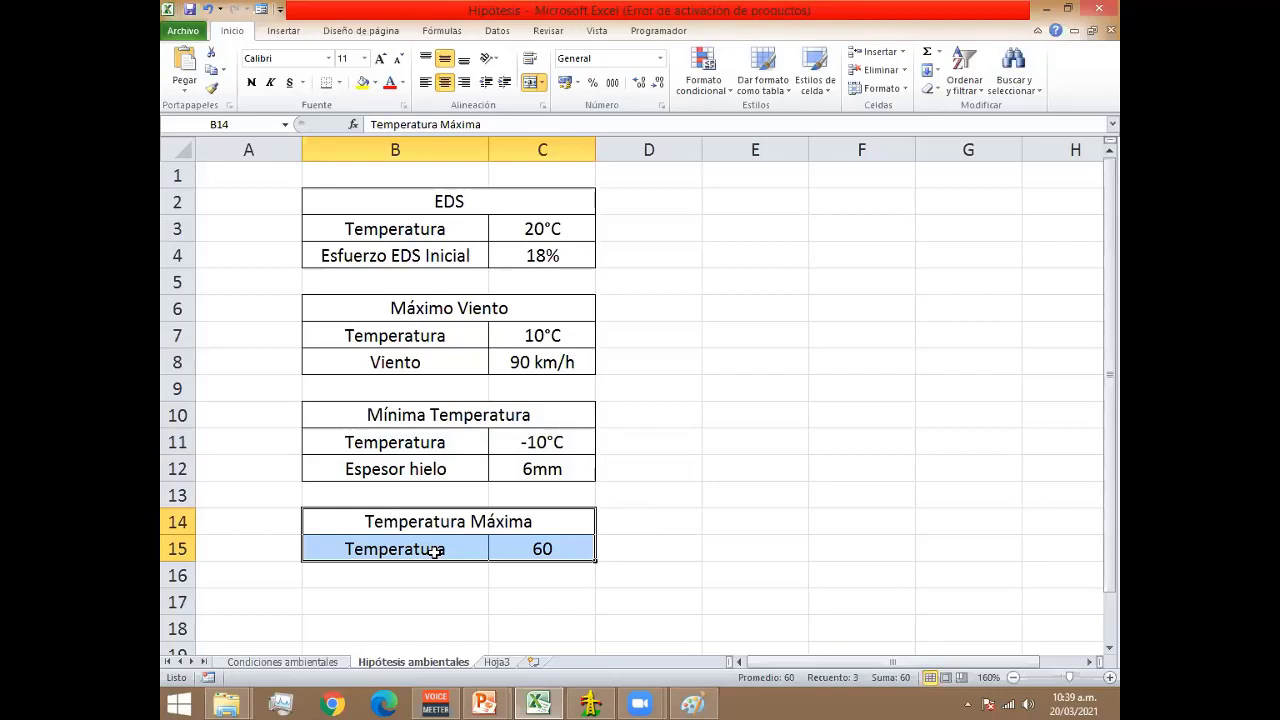
pyautogui.click(304, 663)
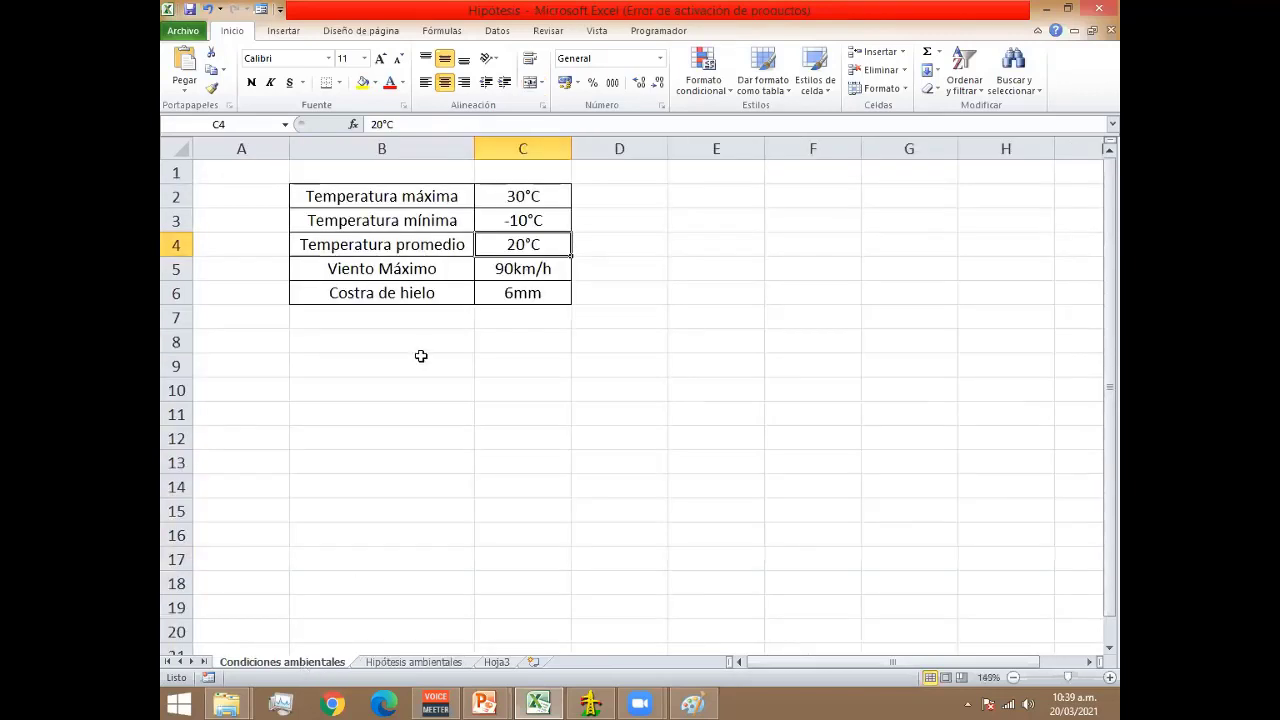
pyautogui.click(424, 662)
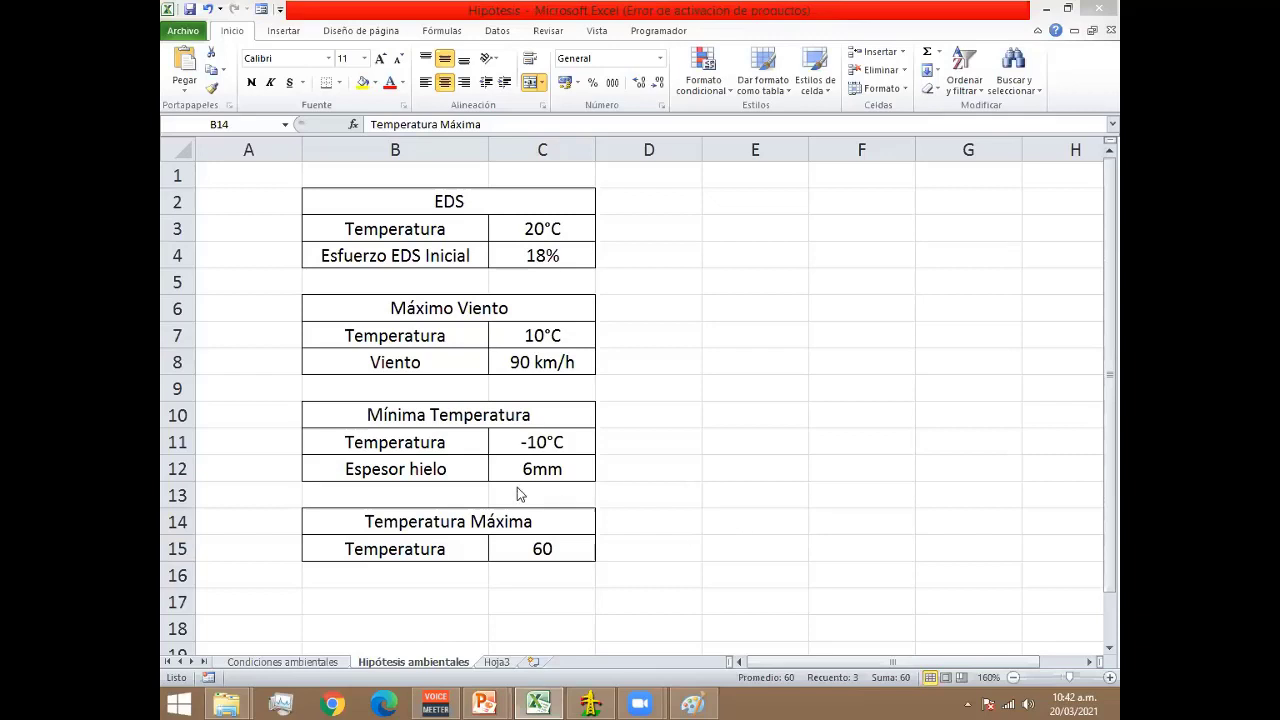
pyautogui.moveTo(450, 518); pyautogui.dragTo(437, 545)
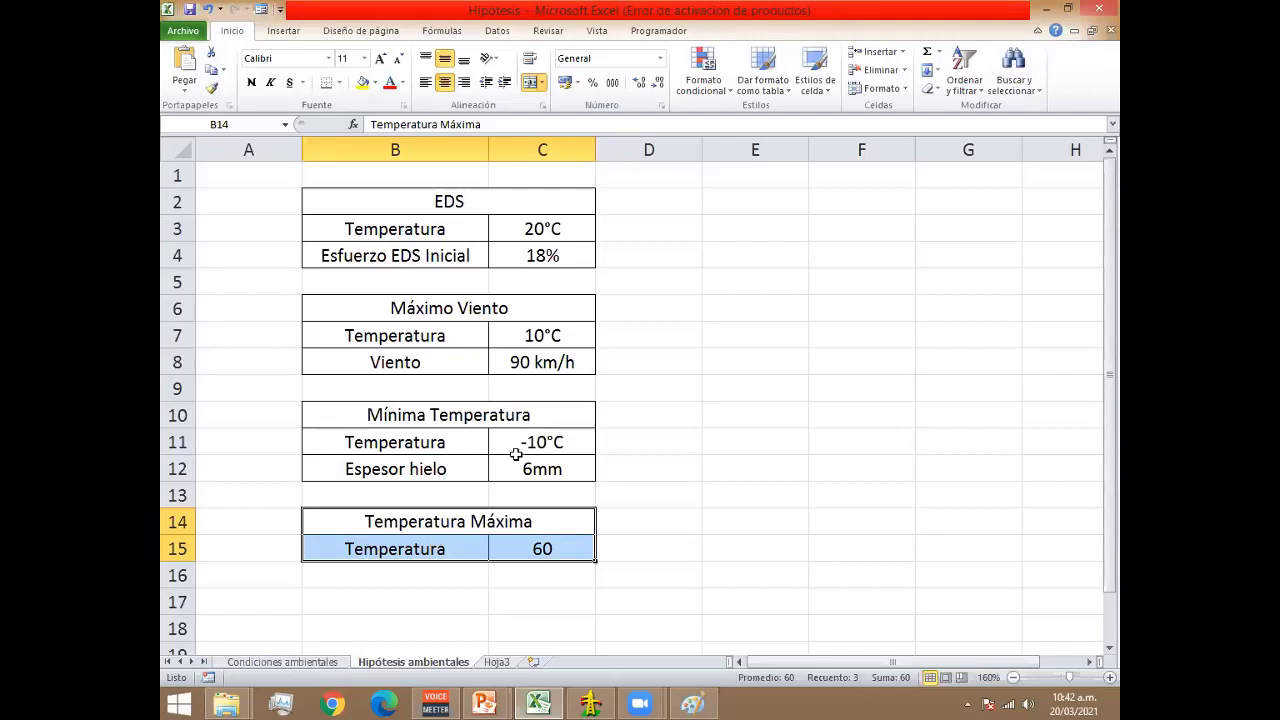
pyautogui.moveTo(463, 419); pyautogui.dragTo(463, 473)
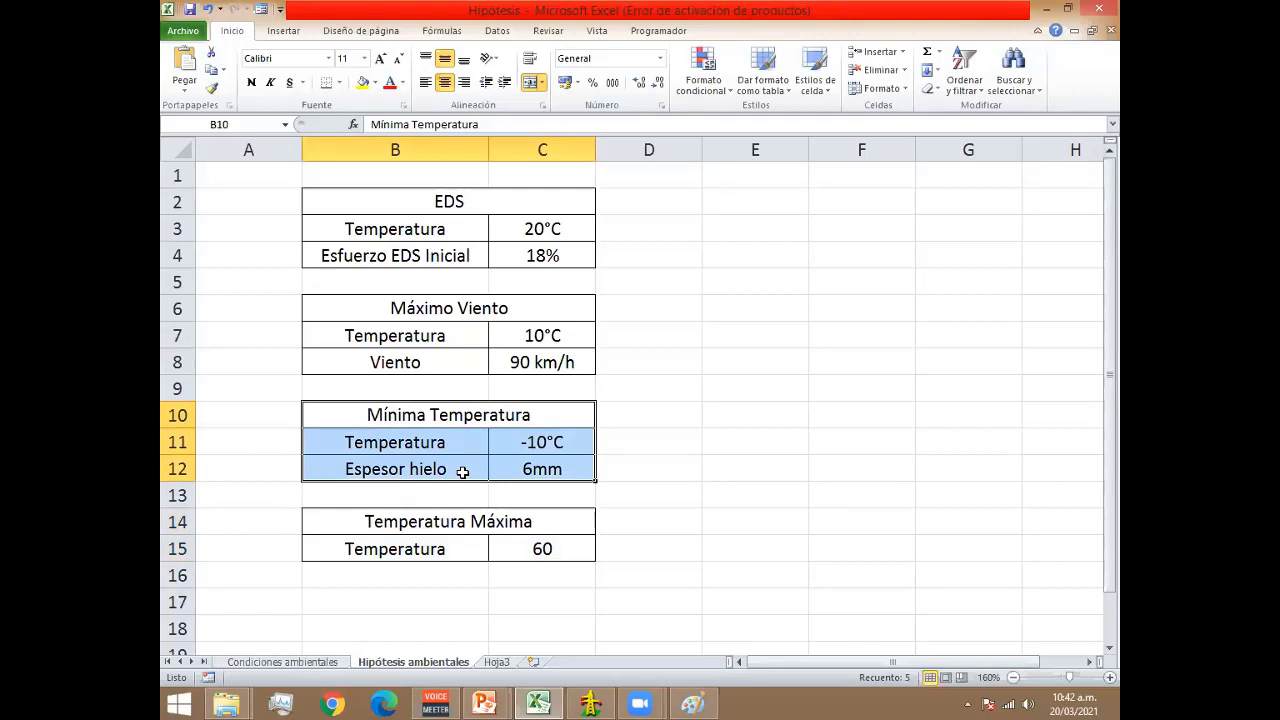
pyautogui.moveTo(437, 442); pyautogui.dragTo(533, 445)
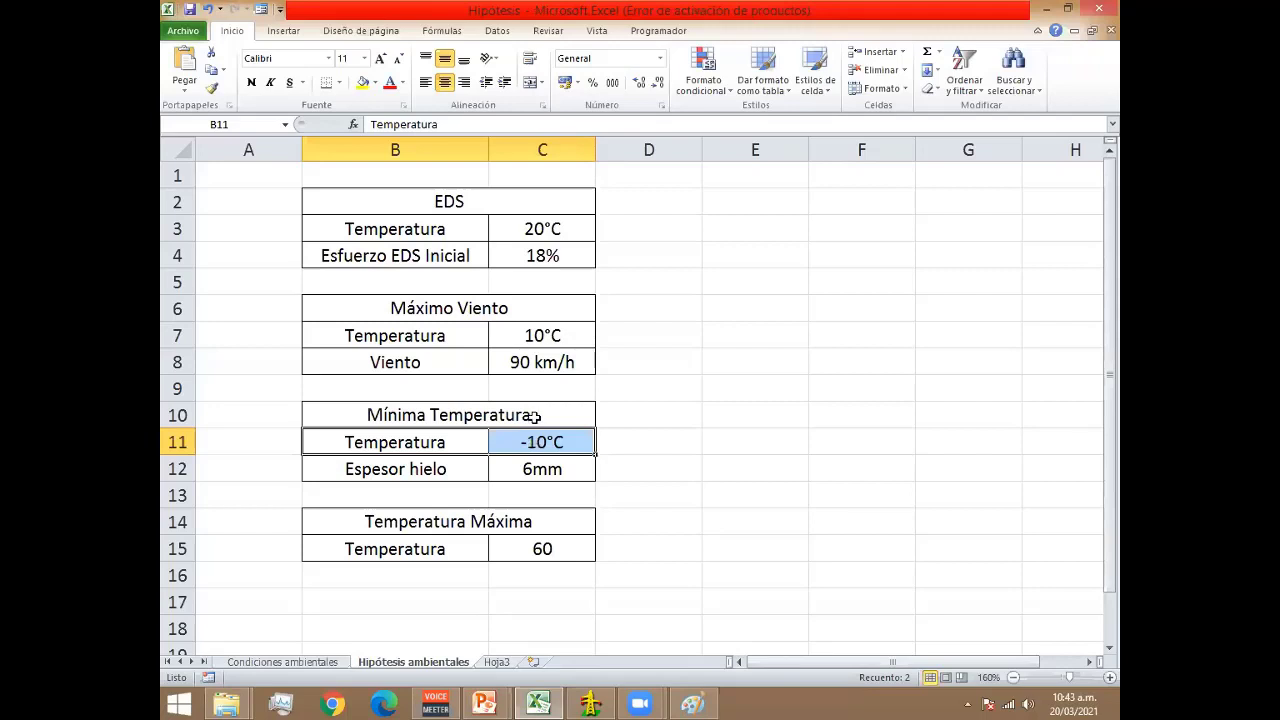
pyautogui.moveTo(540, 417); pyautogui.dragTo(528, 469)
pyautogui.click(638, 472)
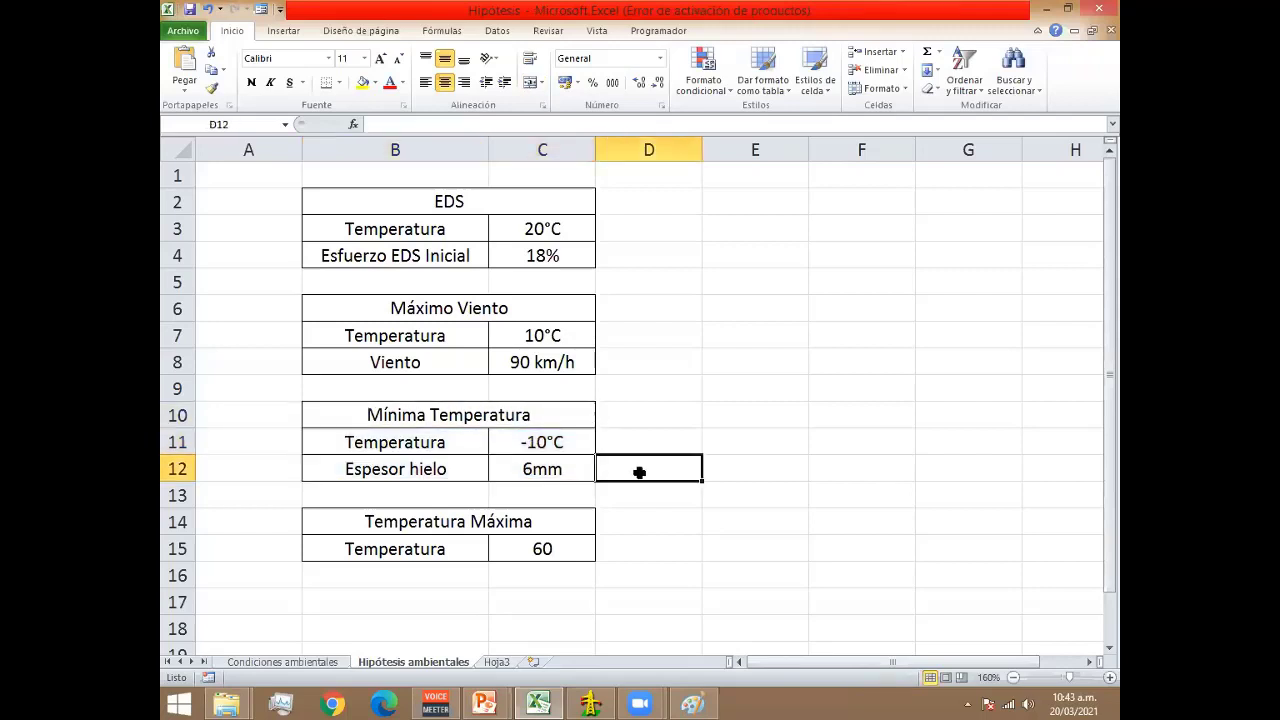
pyautogui.click(731, 468)
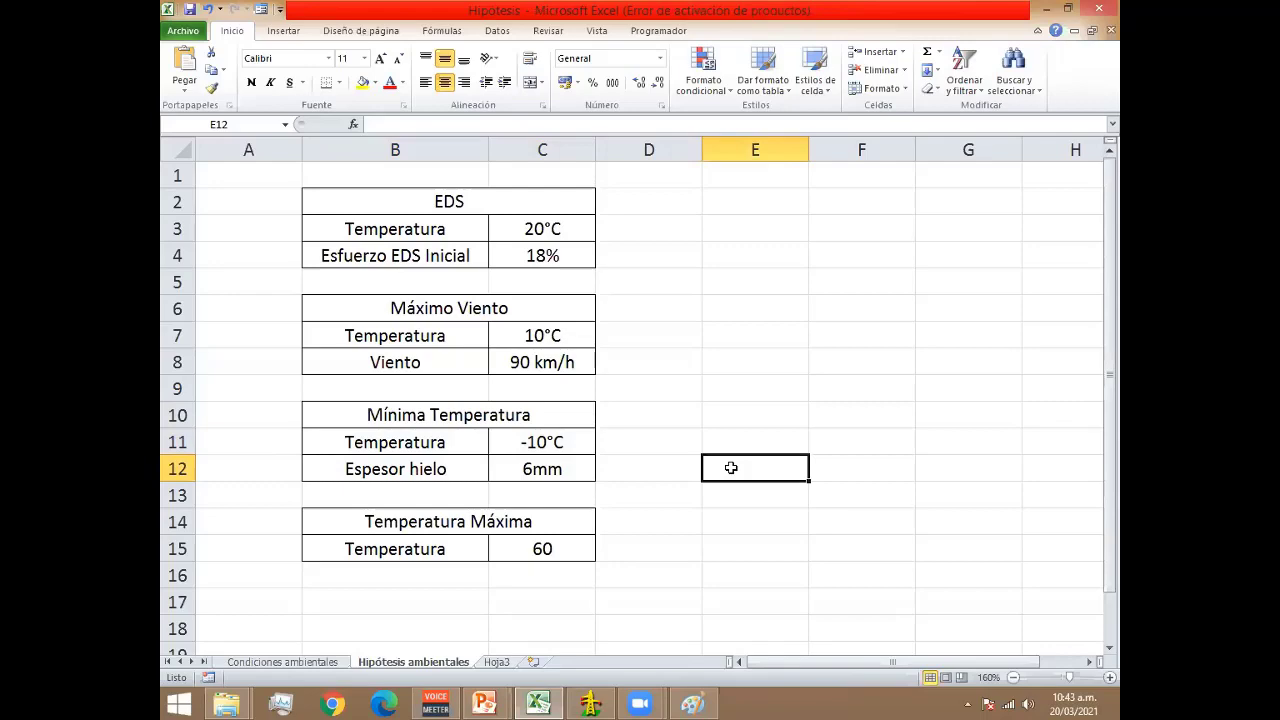
# Switch to DLT-CAD's profile view of Ejemplo_LT_XYZ_ABS6.DLT and scroll the drawing.
pyautogui.click(590, 703)
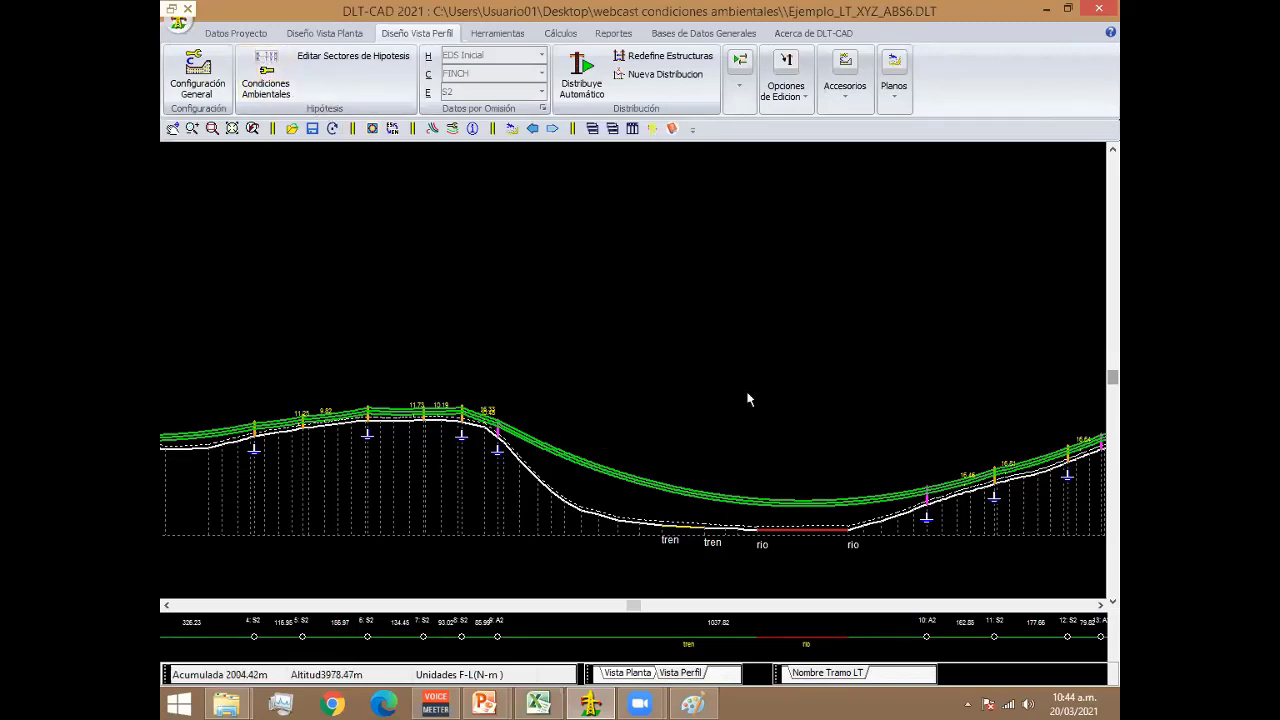
pyautogui.scroll(-2, 900, 384)
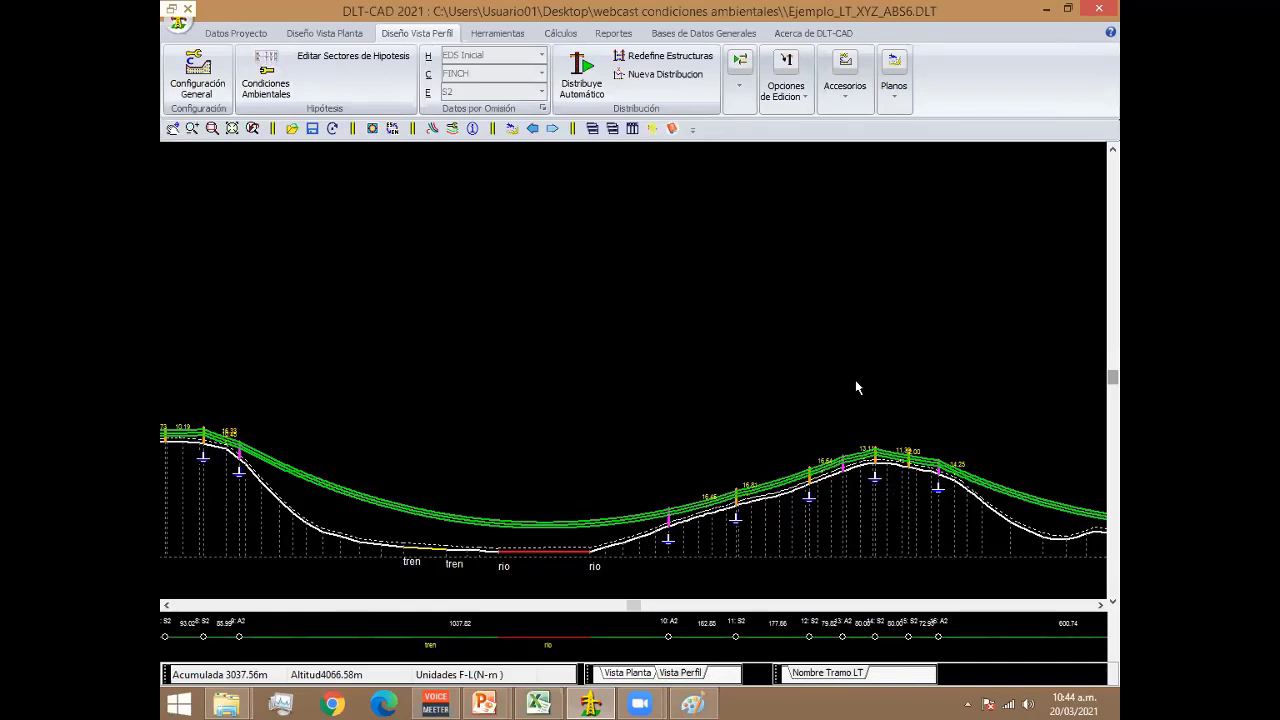
pyautogui.click(288, 75)
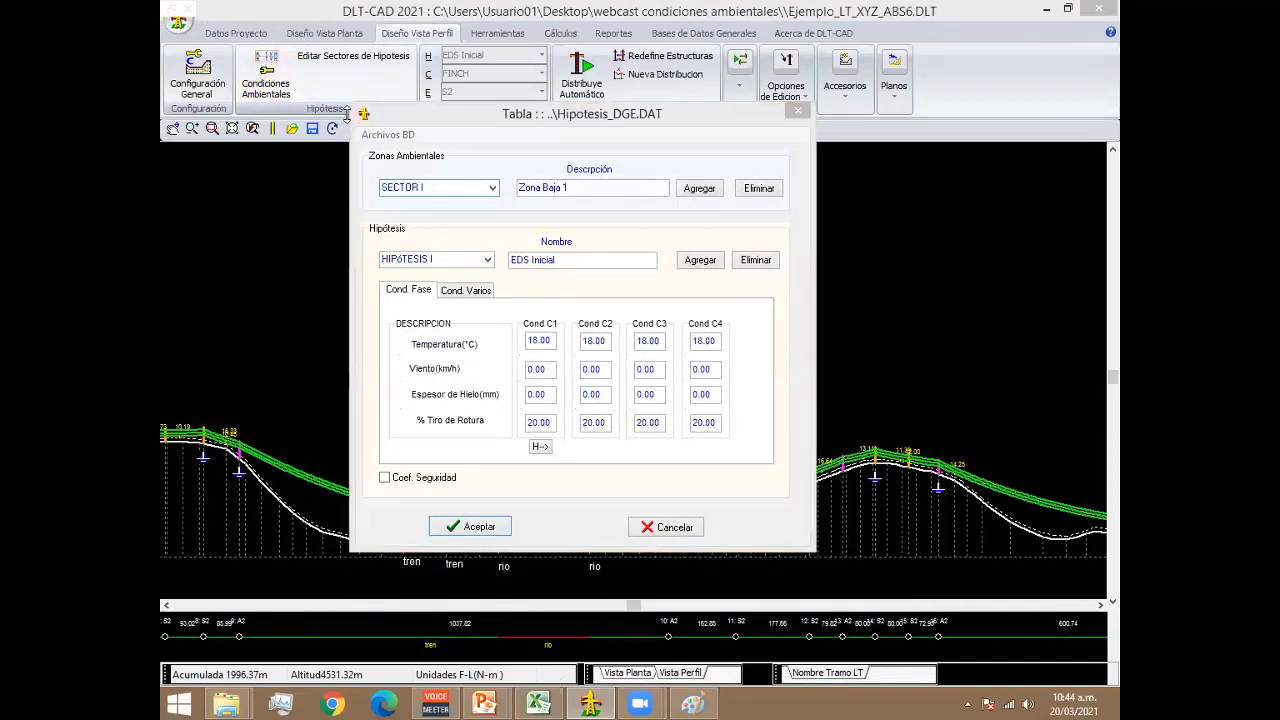
pyautogui.click(876, 92)
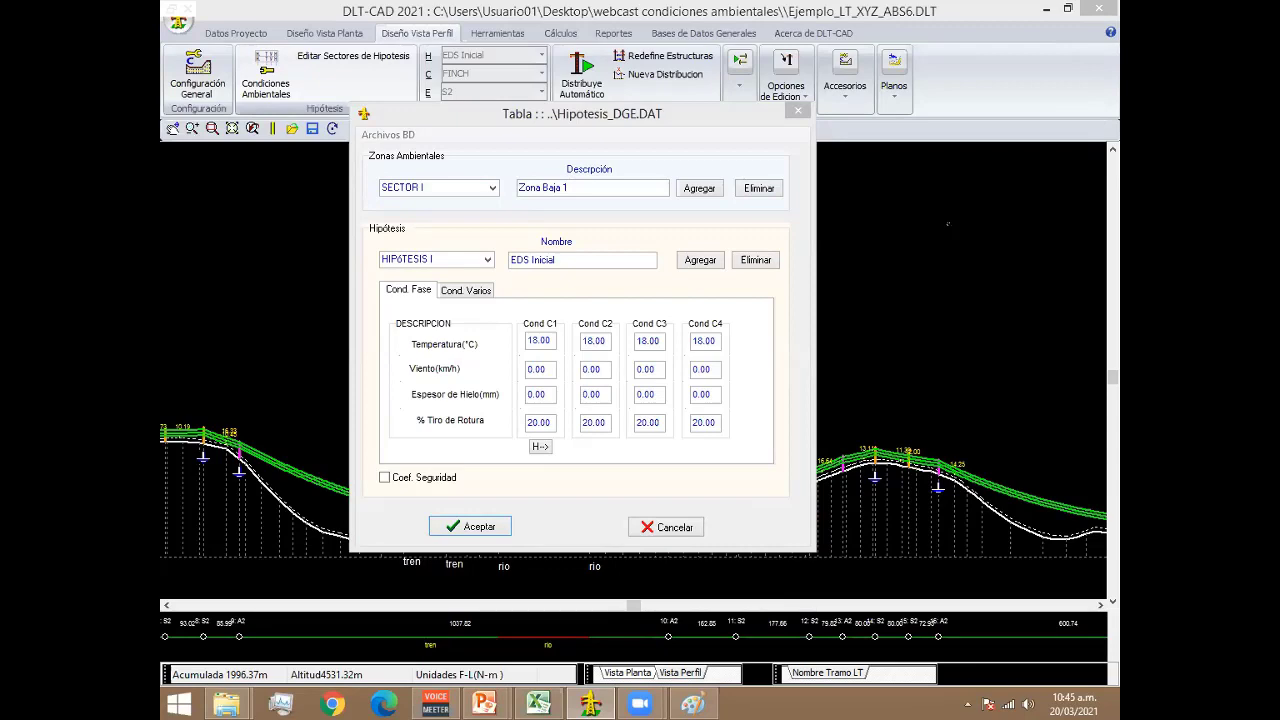
pyautogui.click(798, 111)
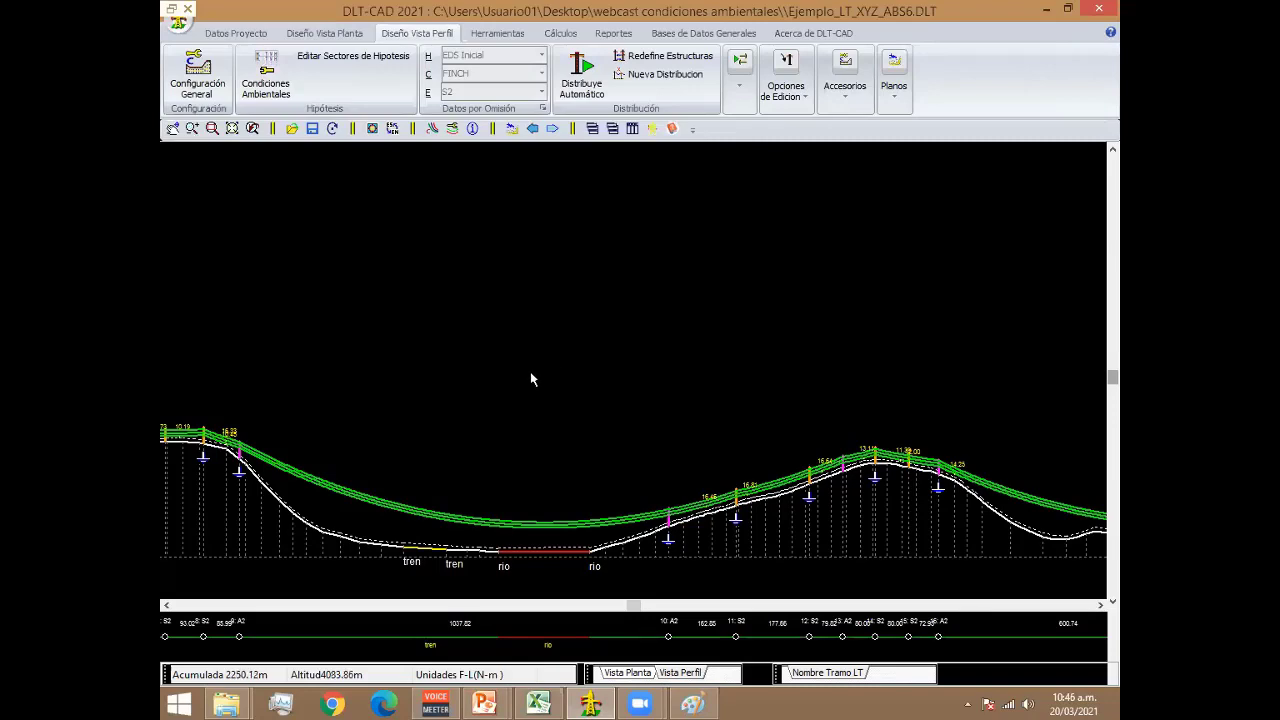
pyautogui.moveTo(530, 371)
pyautogui.mouseDown(button='middle')
pyautogui.moveTo(773, 351)
pyautogui.moveTo(797, 318)
pyautogui.moveTo(767, 329)
pyautogui.mouseUp(button='middle')
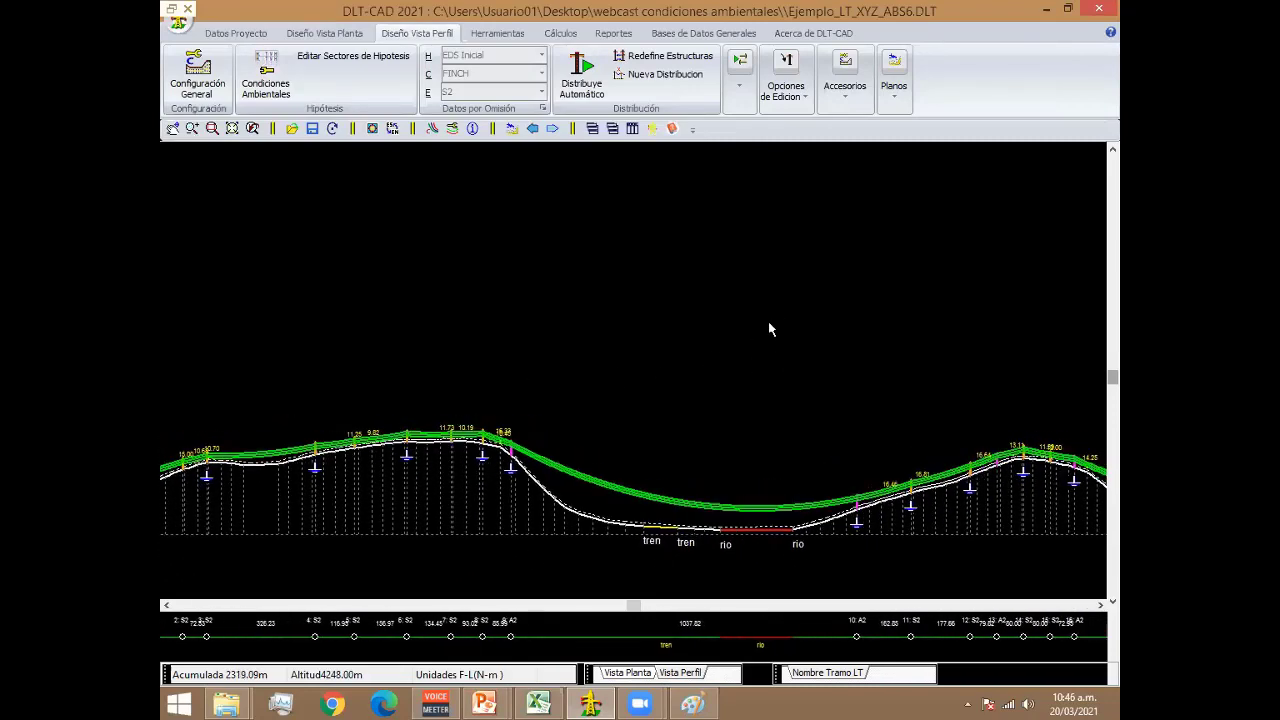
# Reopen the hypothesis table, confirm the 18% EDS value in Excel cell C4, and select C1's breaking tension.
pyautogui.click(266, 75)
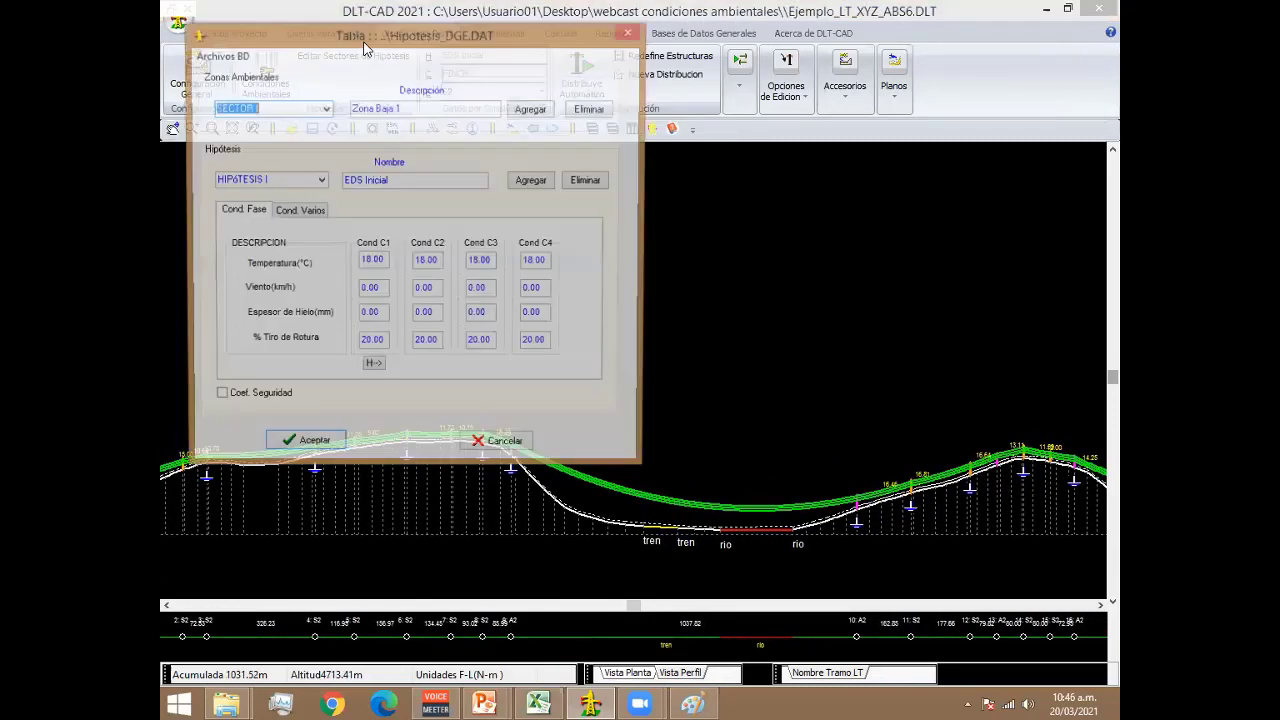
pyautogui.moveTo(366, 45); pyautogui.dragTo(584, 172)
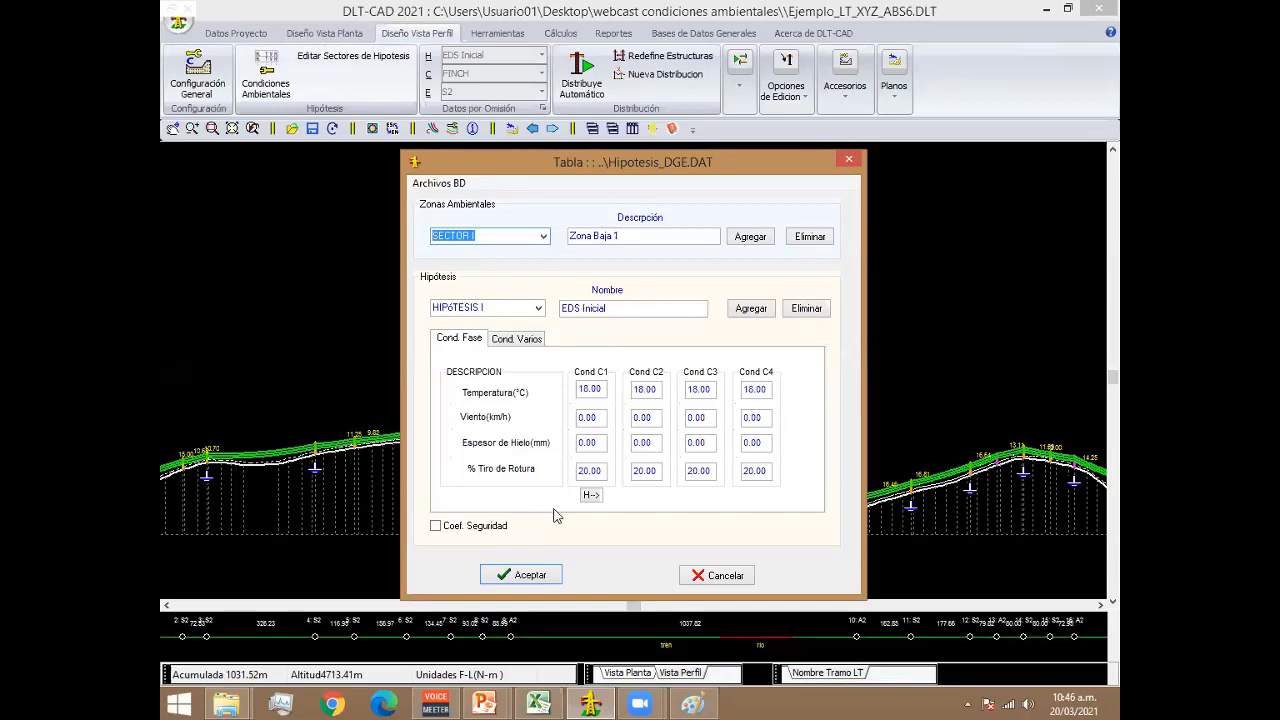
pyautogui.click(538, 704)
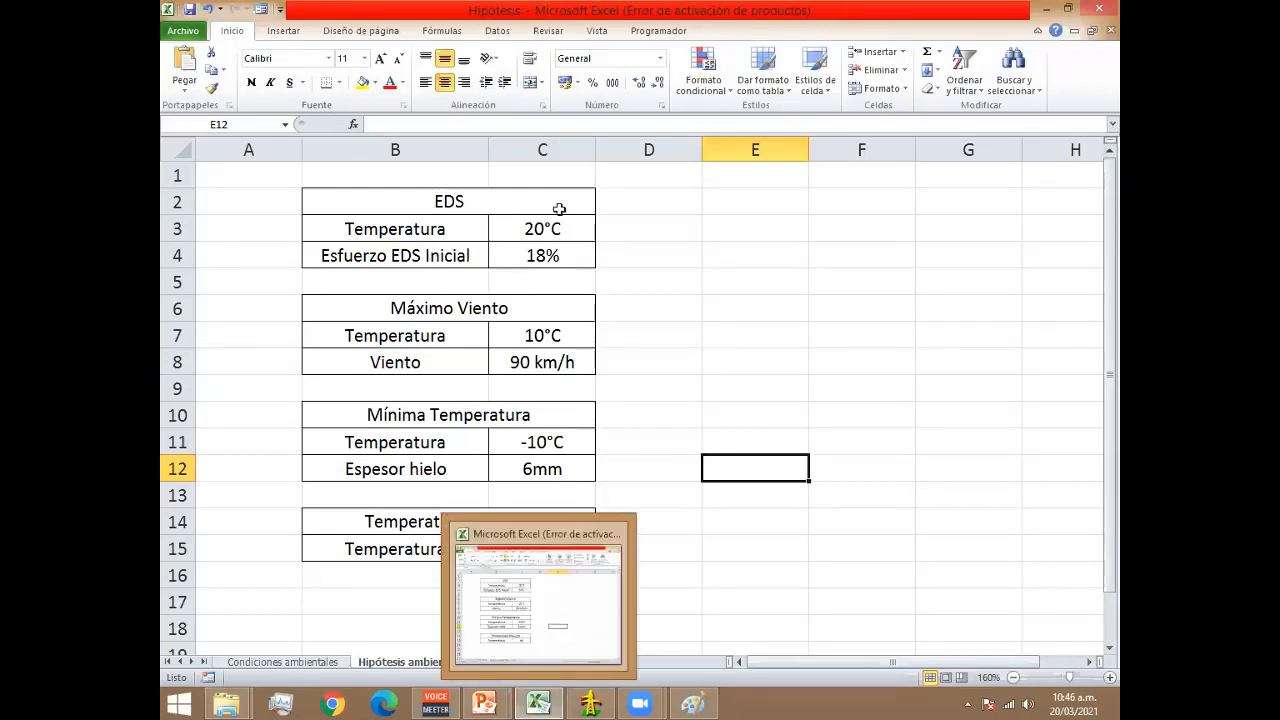
pyautogui.click(562, 250)
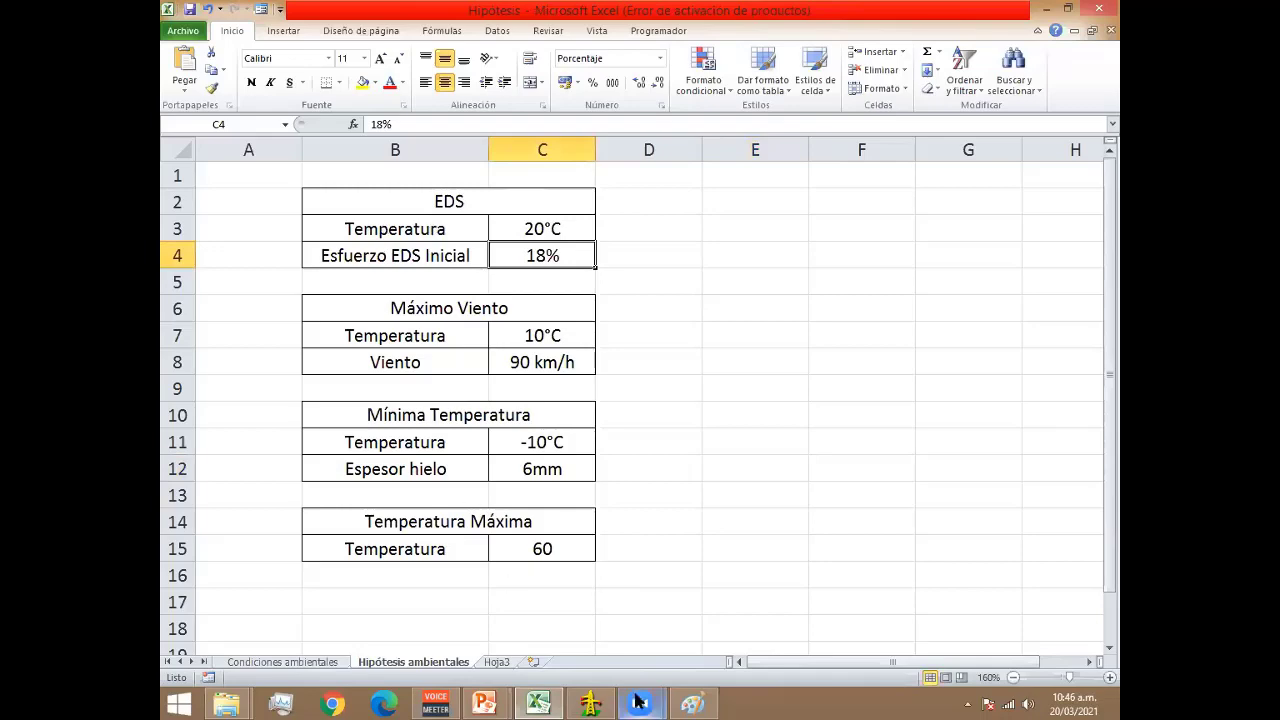
pyautogui.click(590, 703)
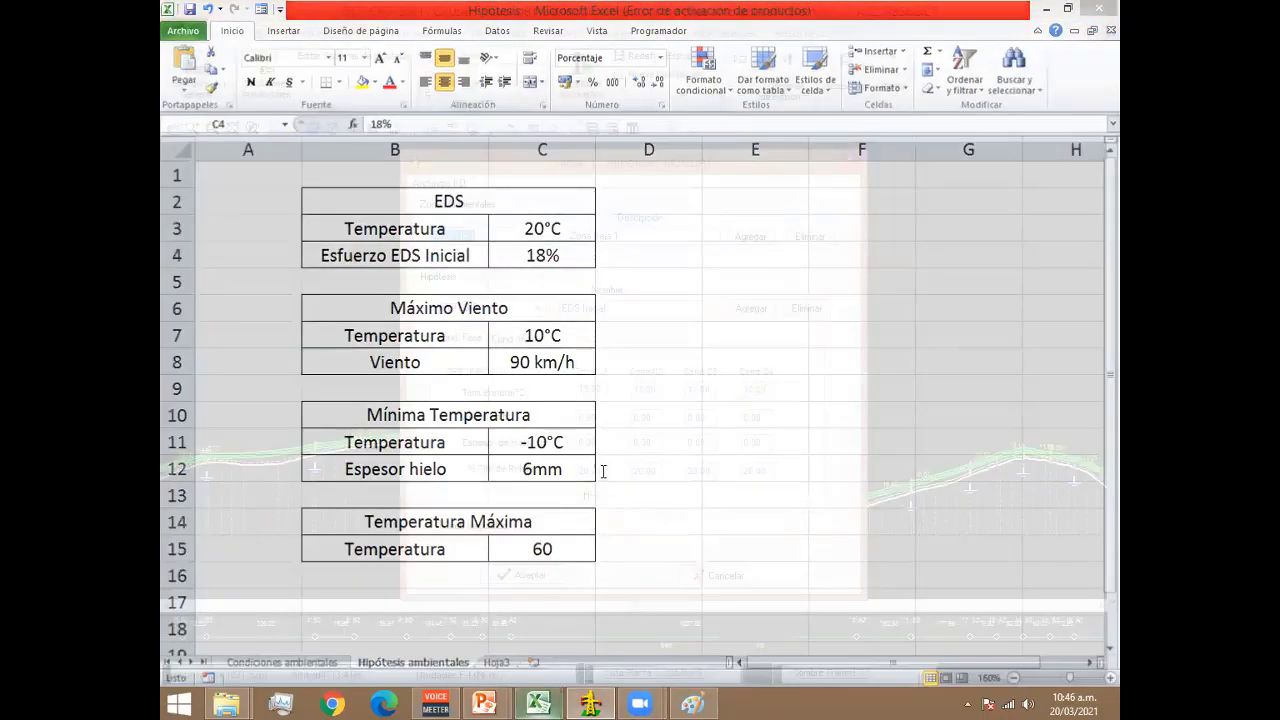
pyautogui.doubleClick(583, 472)
# Enter 18% breaking tension, 20 °C, 0 wind and 0 ice for conductor C1 under EDS Inicial.
pyautogui.write('18')
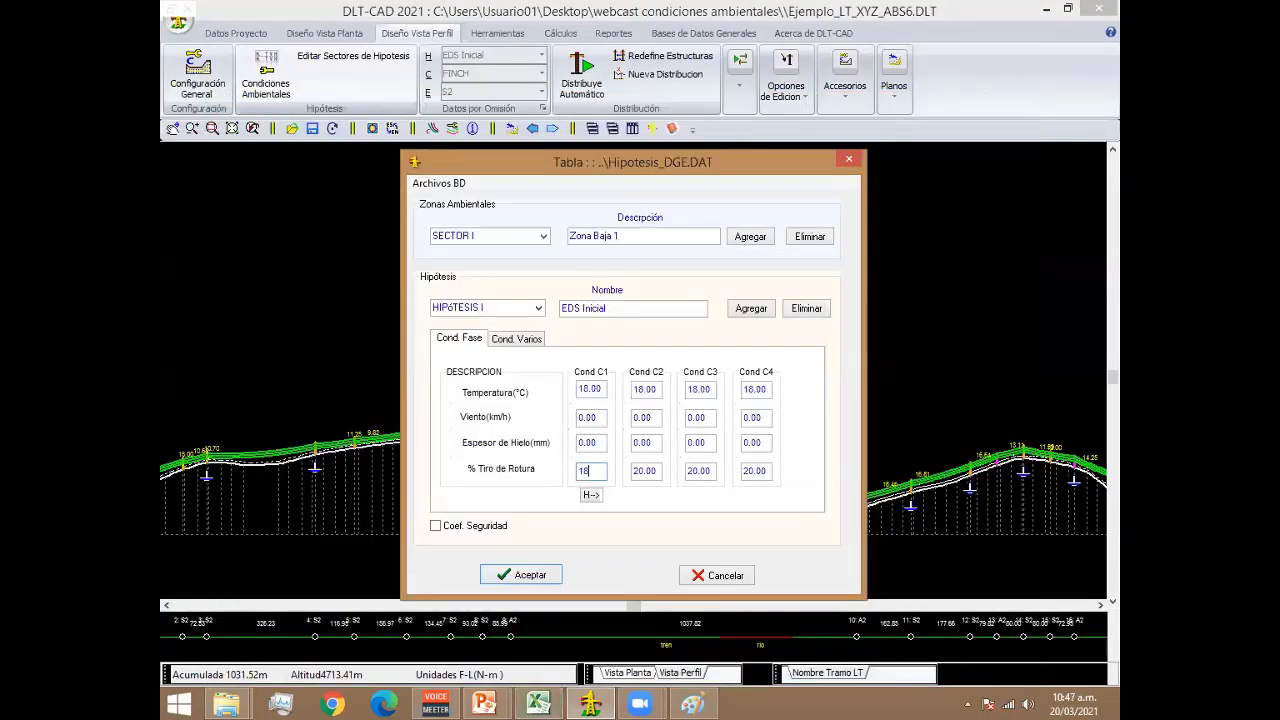
pyautogui.doubleClick(575, 389)
pyautogui.write('20')
pyautogui.doubleClick(596, 418)
pyautogui.write('0.')
pyautogui.doubleClick(590, 442)
pyautogui.write('0')
pyautogui.write('.')
pyautogui.moveTo(606, 471); pyautogui.dragTo(553, 463)
# Copy Cond C1's EDS Inicial values (20 °C, 0 wind, 0 ice, 18 %) to conductors C2–C4.
pyautogui.click(648, 418)
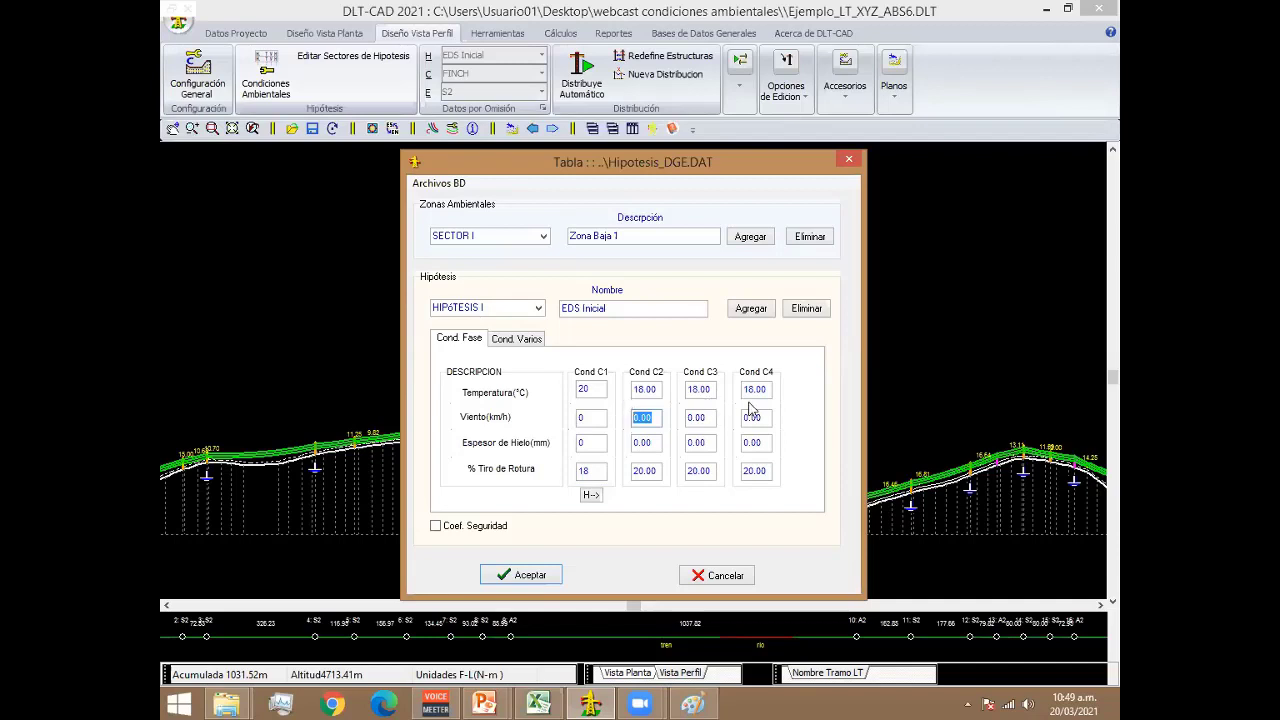
pyautogui.click(634, 390)
pyautogui.click(655, 416)
pyautogui.click(593, 495)
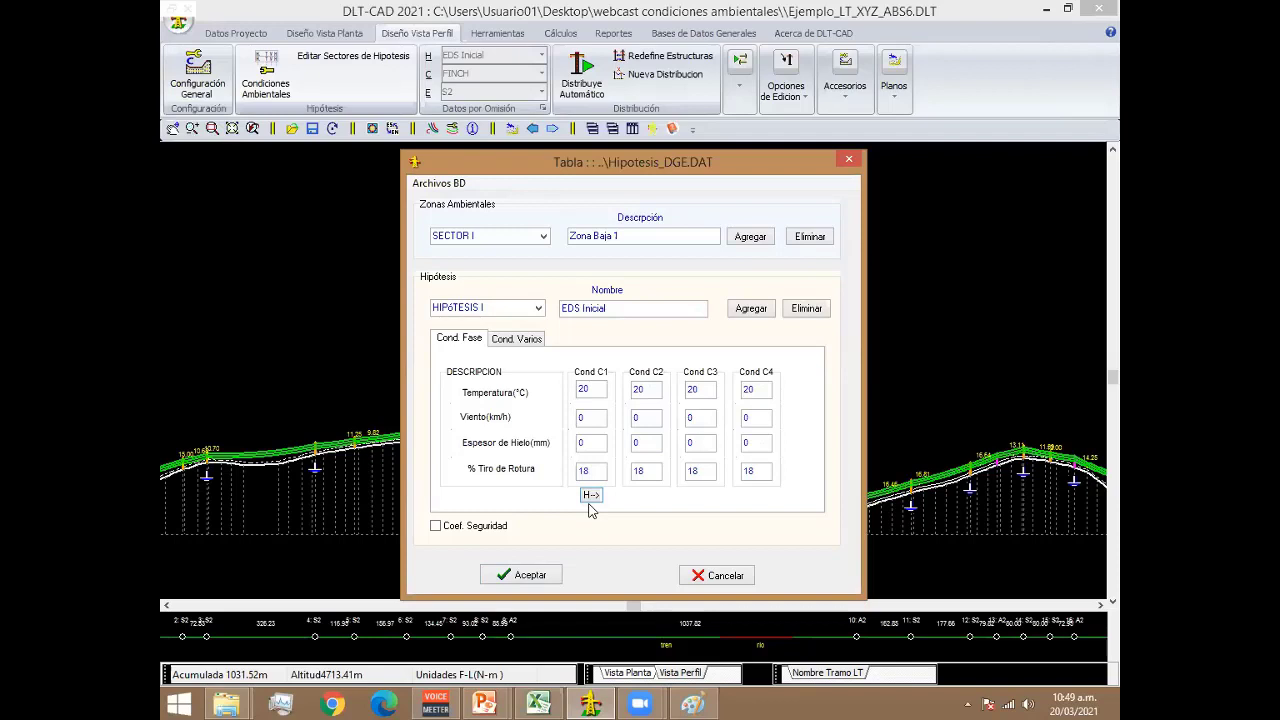
# Compare the EDS Inicial name in Hipótesis I, then settle on Hipótesis II, Temp. Mínima (0 °C, 60 % tiro de seguridad).
pyautogui.click(540, 308)
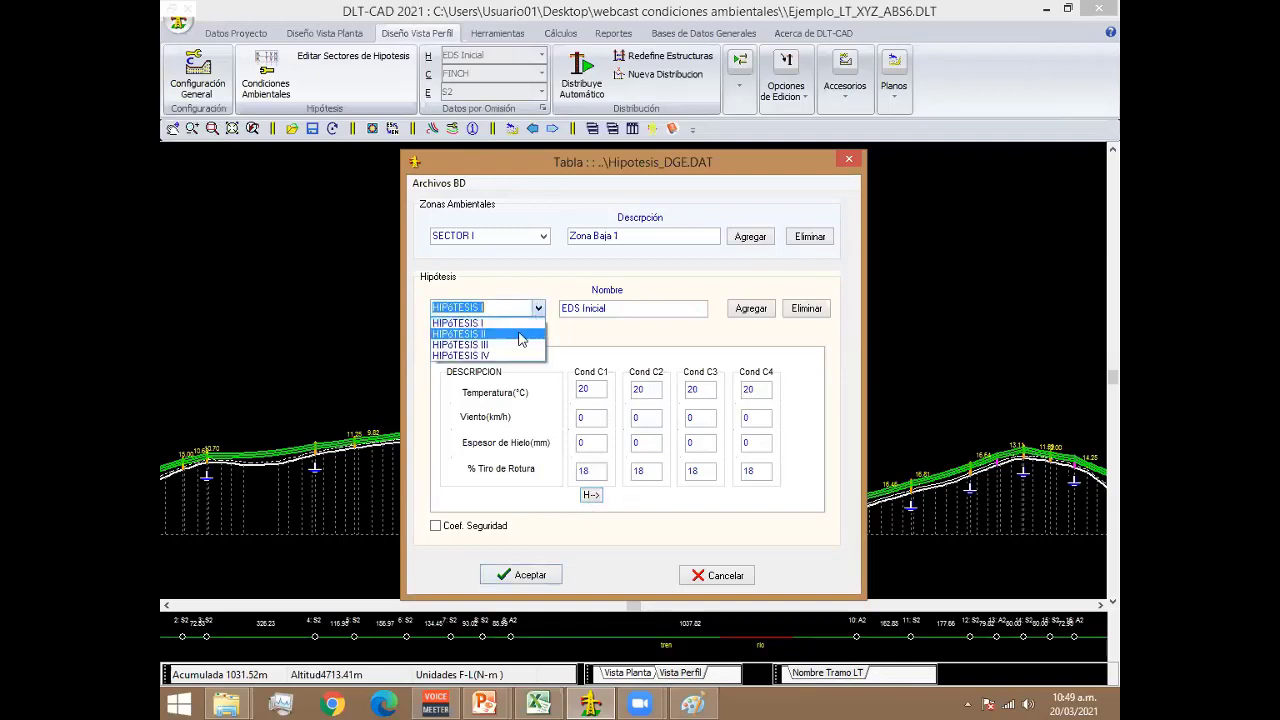
pyautogui.click(520, 331)
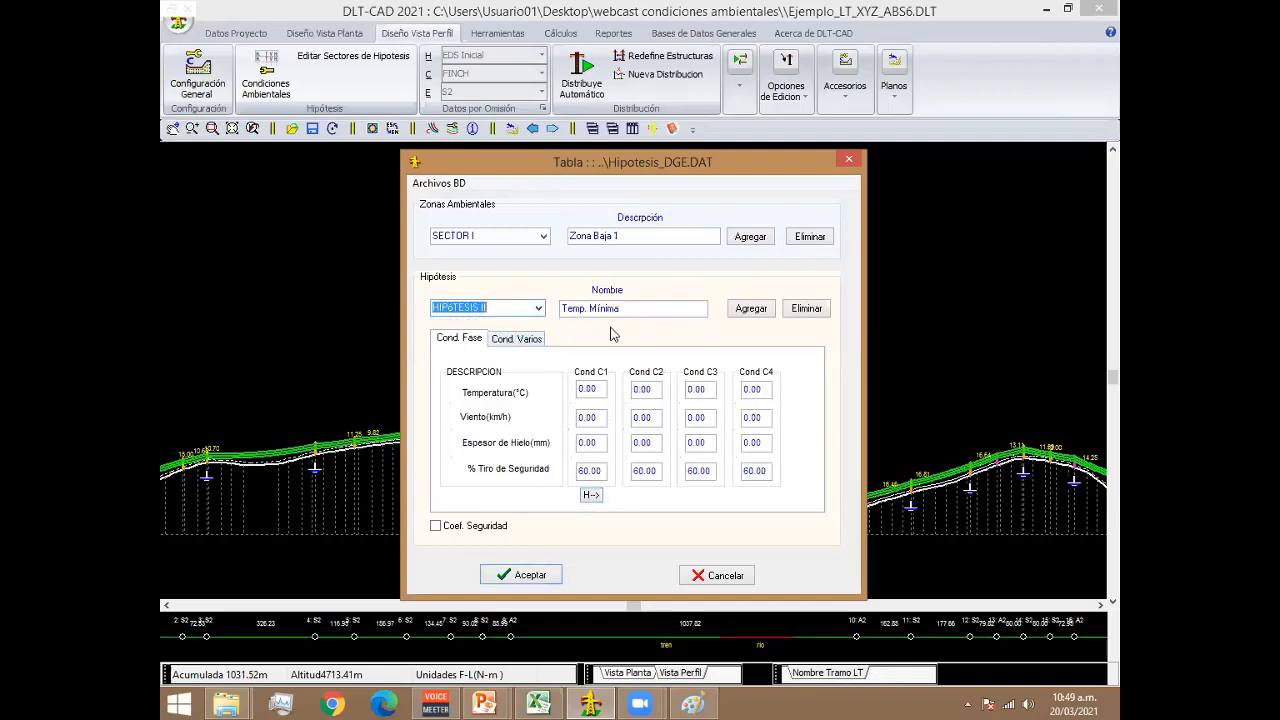
pyautogui.press('Tab')
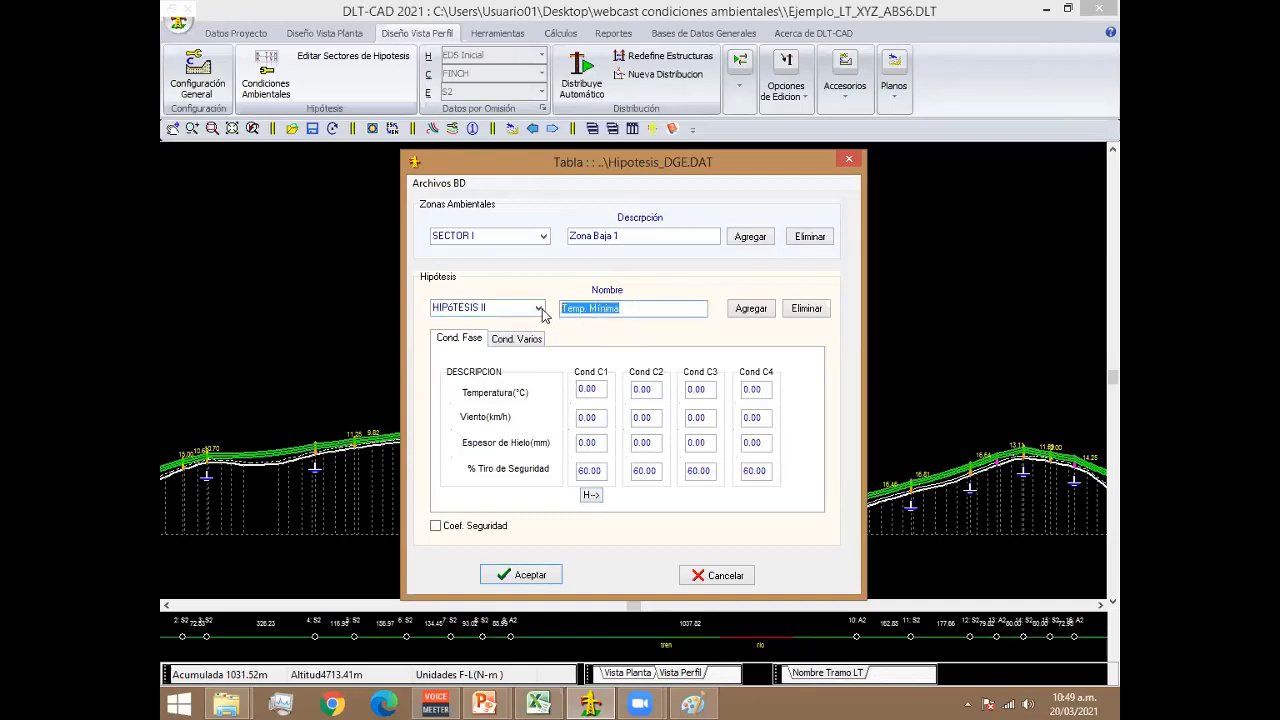
pyautogui.click(539, 310)
pyautogui.click(530, 321)
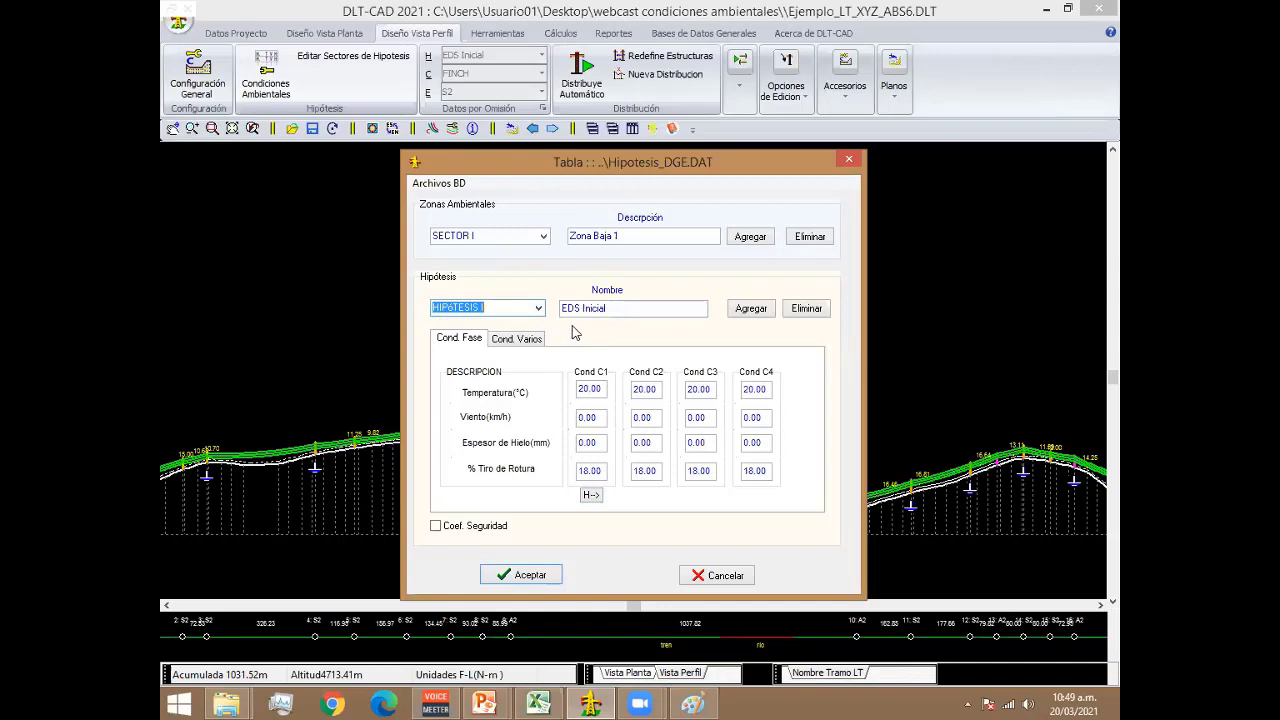
pyautogui.moveTo(617, 311); pyautogui.dragTo(561, 310)
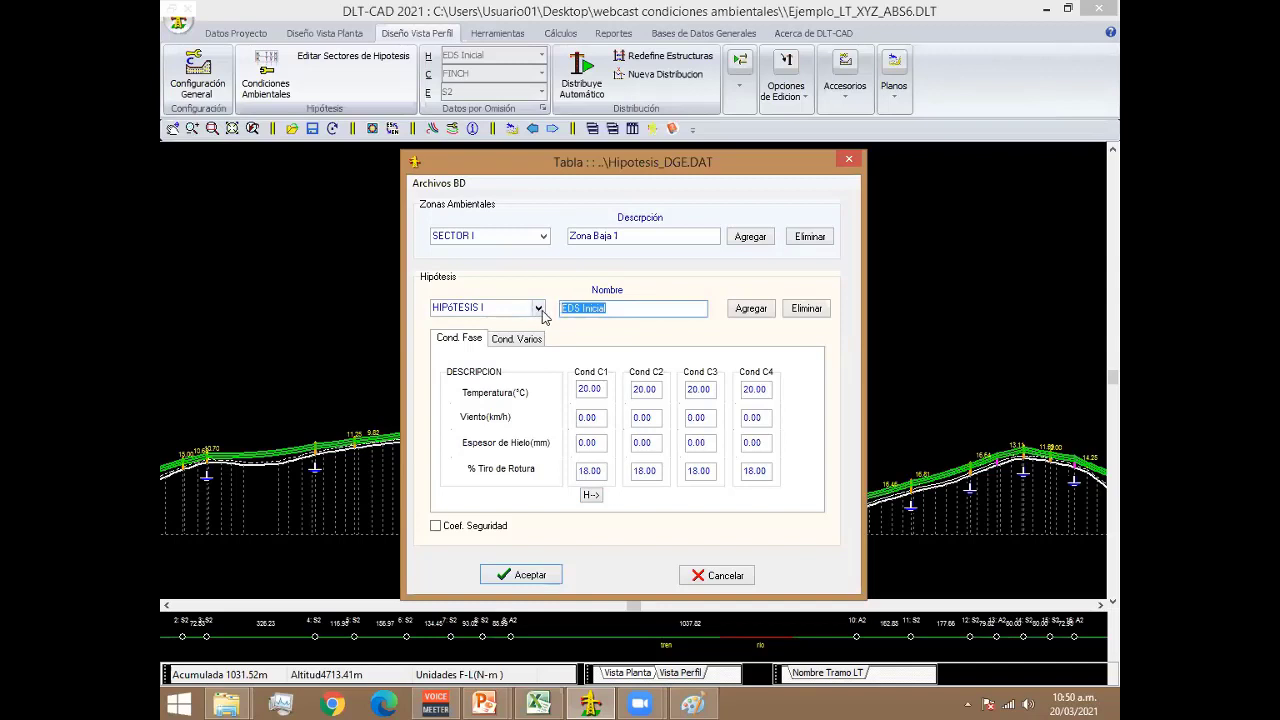
pyautogui.click(539, 308)
pyautogui.click(515, 331)
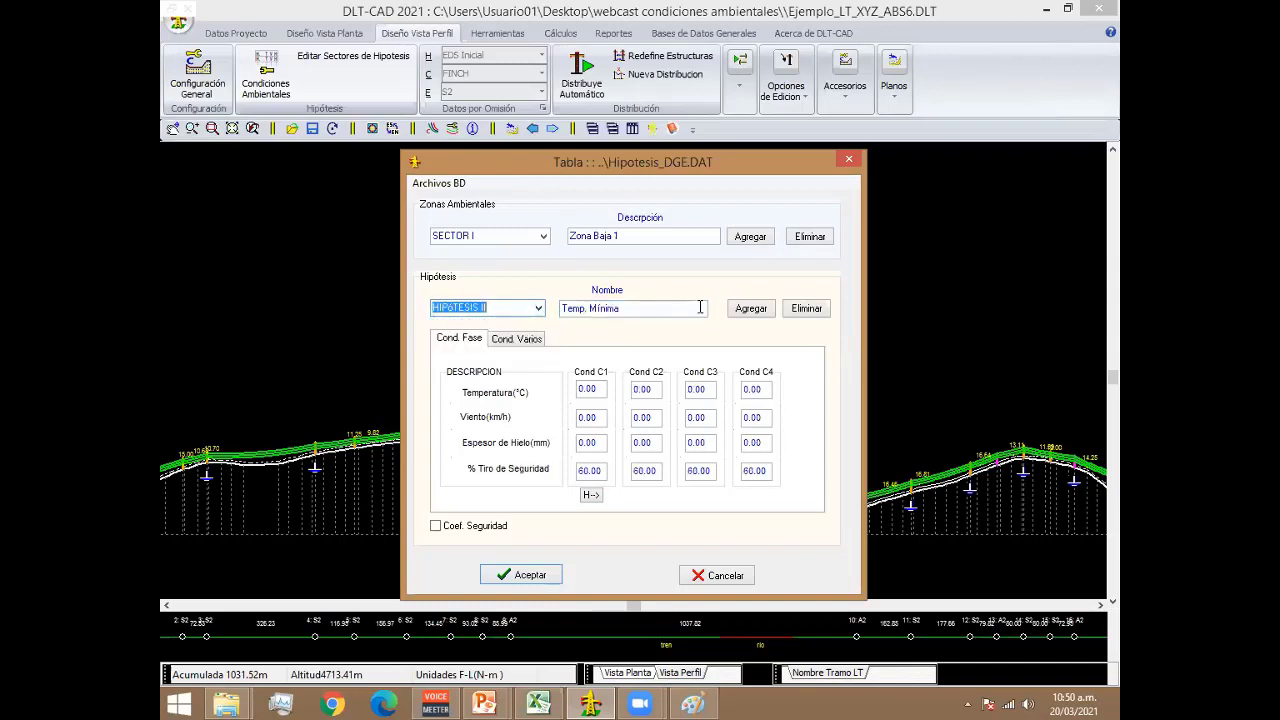
# Replace the Hipótesis II name with 'Min Temp', discarding the mistyped attempts.
pyautogui.press('Tab')
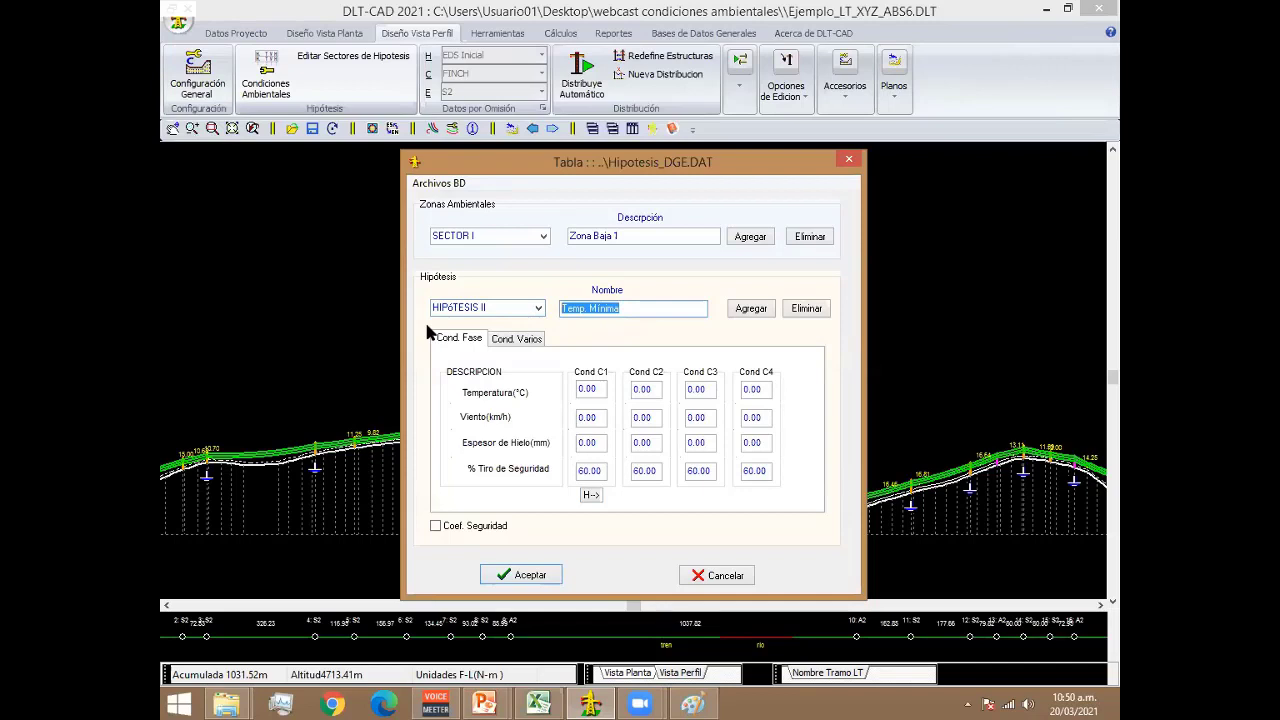
pyautogui.write('Max')
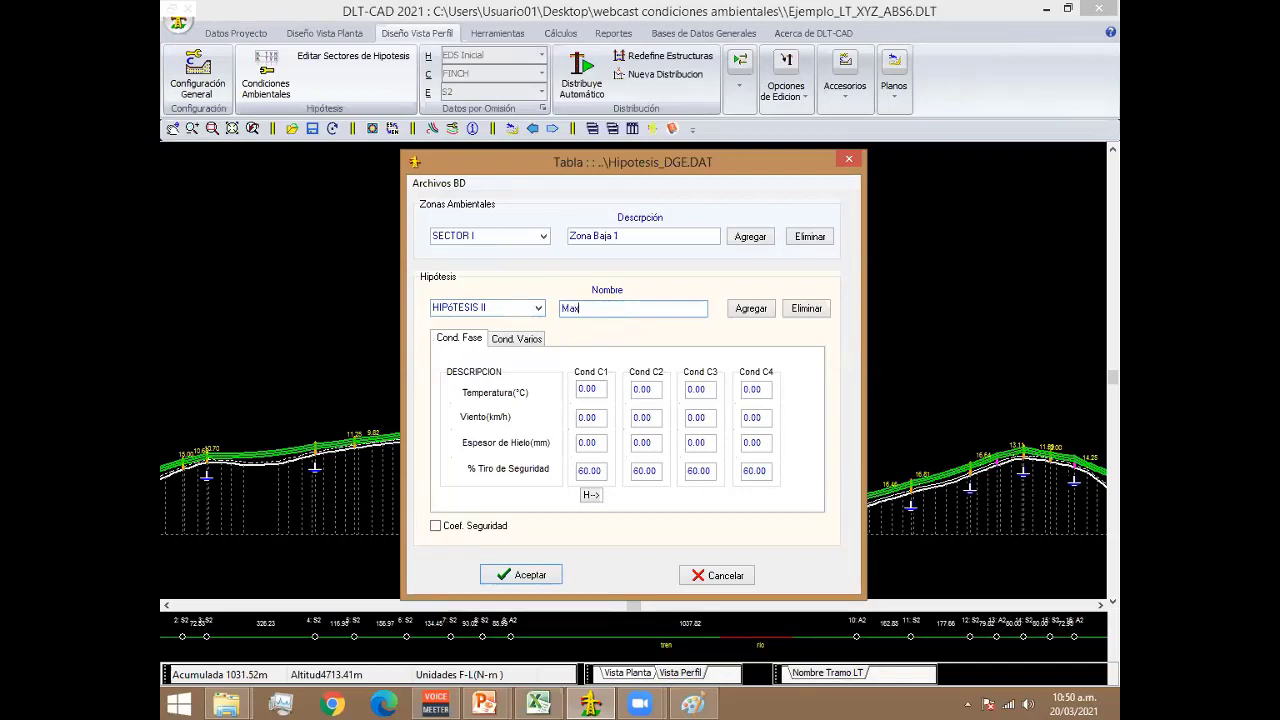
pyautogui.write('ima temperat')
pyautogui.write('ur')
pyautogui.press('BackSpace')
pyautogui.press('BackSpace')
pyautogui.press('BackSpace')
pyautogui.press('BackSpace')
pyautogui.press('BackSpace')
pyautogui.press('BackSpace')
pyautogui.write('M')
pyautogui.write('Viento')
pyautogui.write(' +')
pyautogui.write(' Hie')
pyautogui.press('BackSpace')
pyautogui.press('BackSpace')
pyautogui.press('BackSpace')
pyautogui.press('BackSpace')
pyautogui.press('BackSpace')
pyautogui.write('Min Te')
pyautogui.write('mp')
pyautogui.click(537, 703)
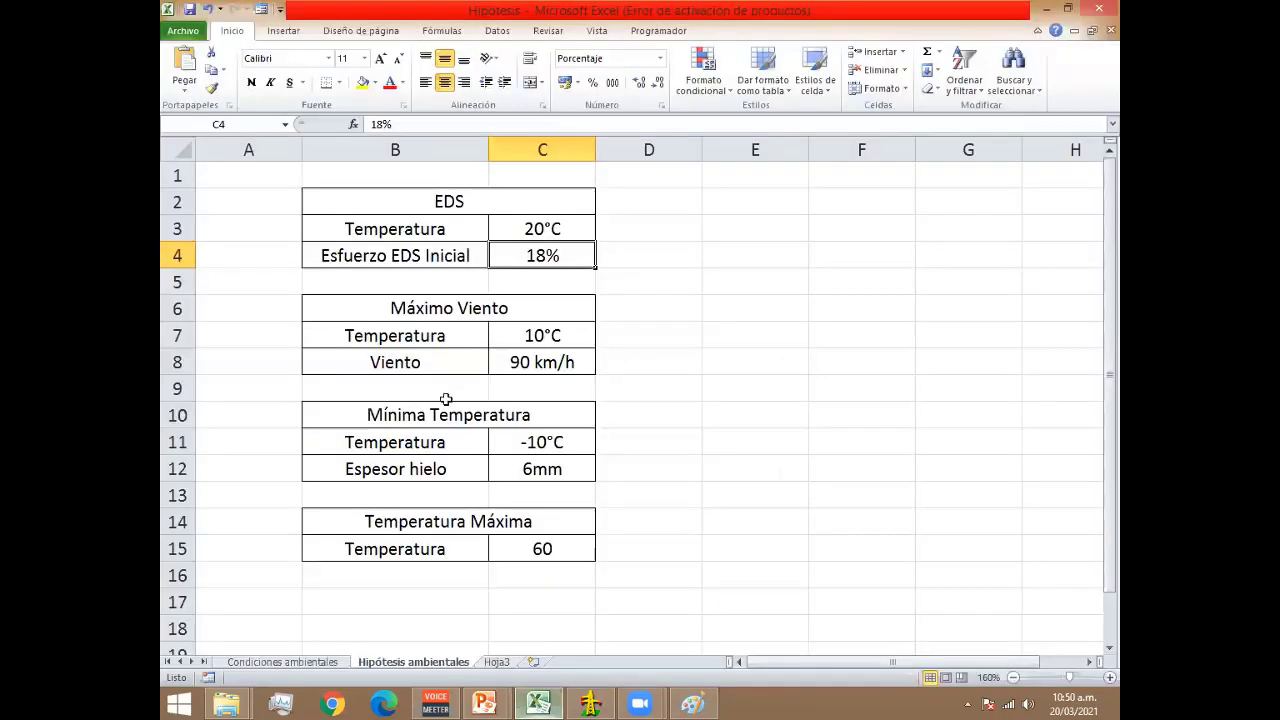
pyautogui.moveTo(388, 418); pyautogui.dragTo(388, 470)
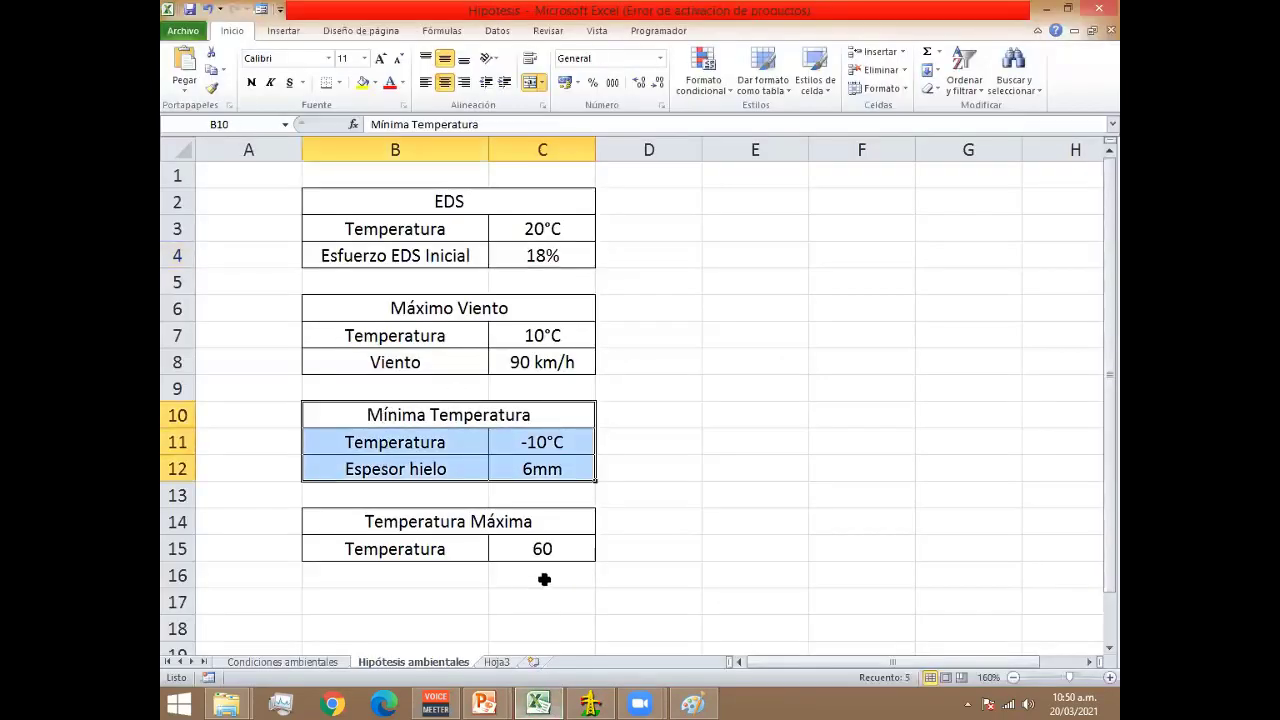
pyautogui.click(539, 703)
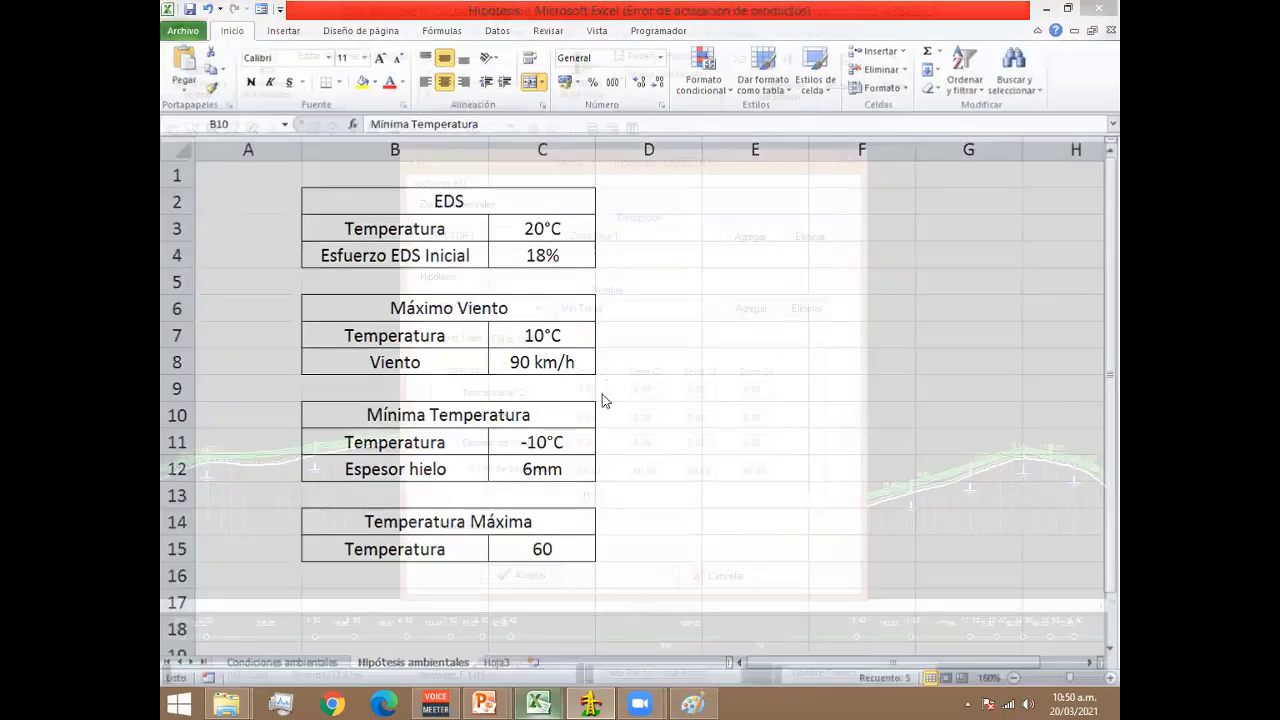
# Enter -10 °C temperature and 6 mm ice thickness for Cond C1, checking Excel's reference values.
pyautogui.write('-')
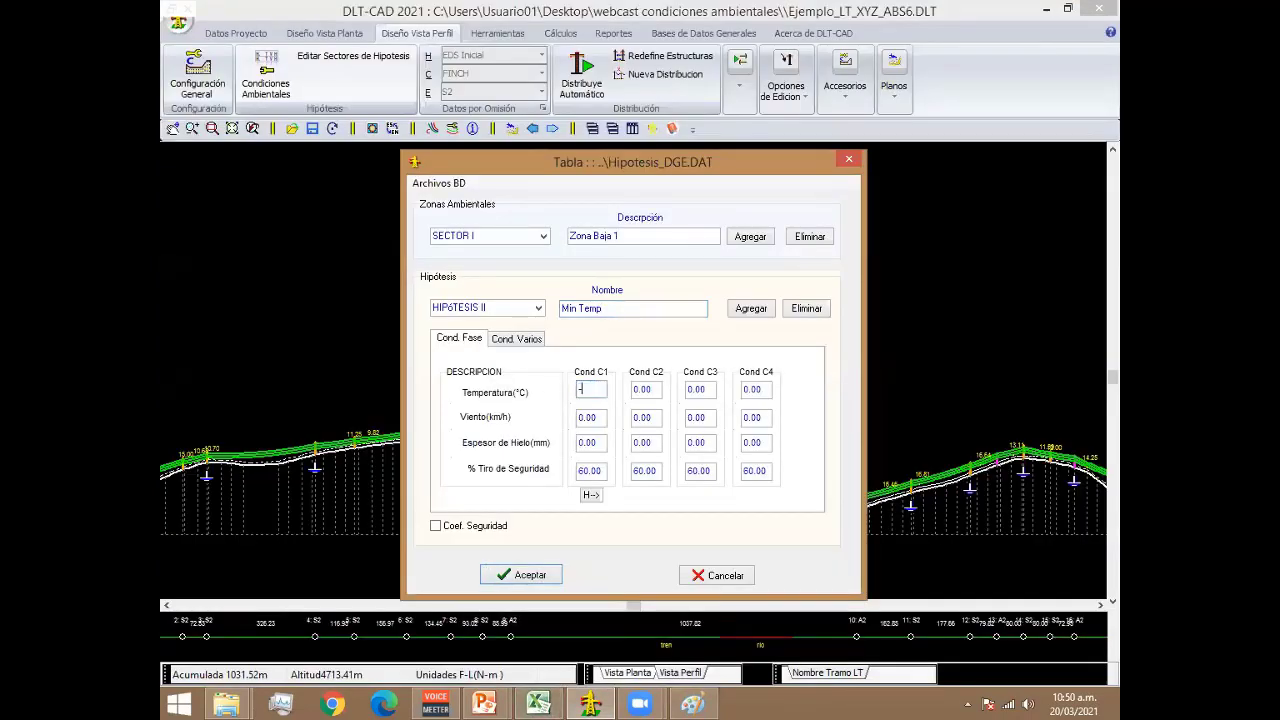
pyautogui.write('10')
pyautogui.click(595, 419)
pyautogui.click(579, 445)
pyautogui.write('6')
pyautogui.click(553, 703)
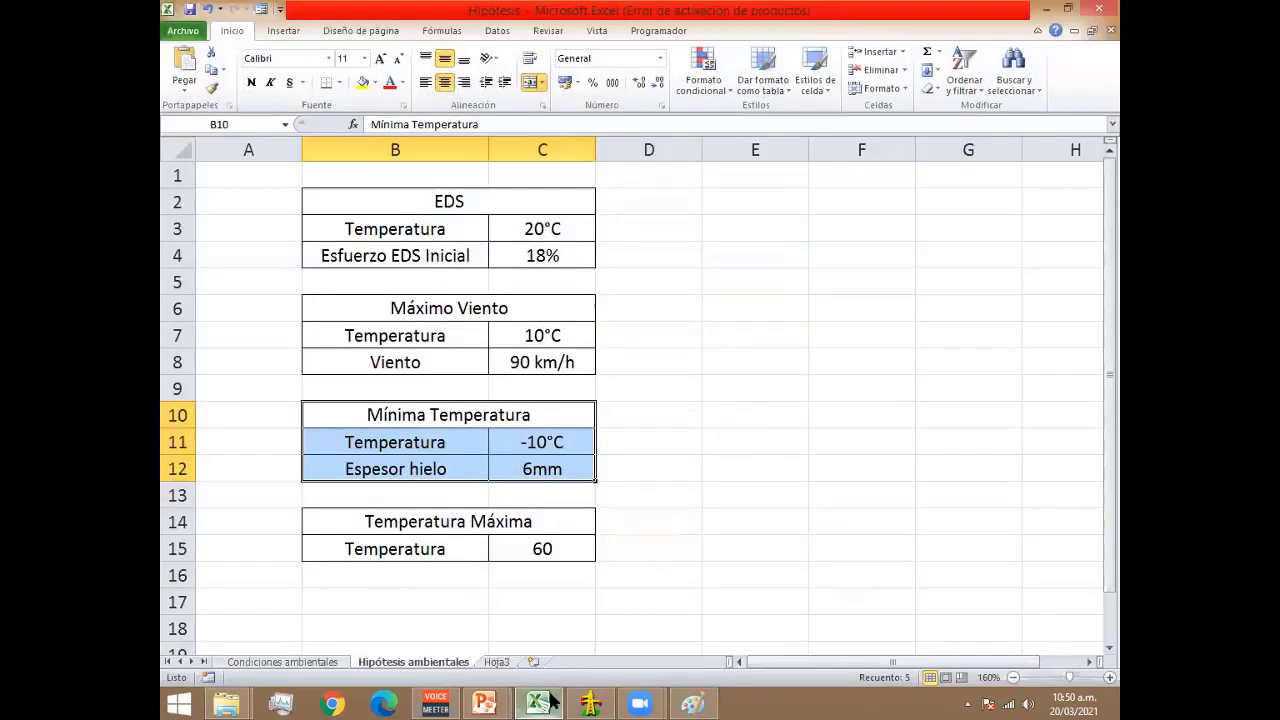
pyautogui.click(550, 703)
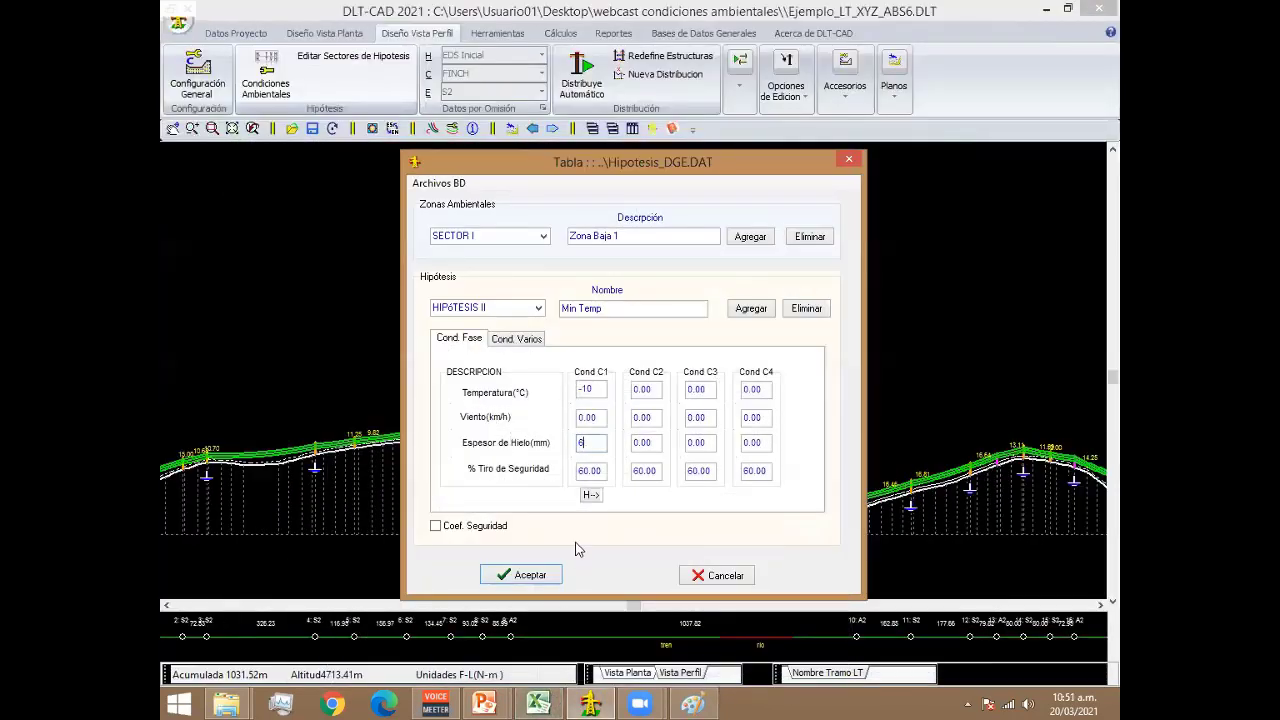
pyautogui.click(598, 471)
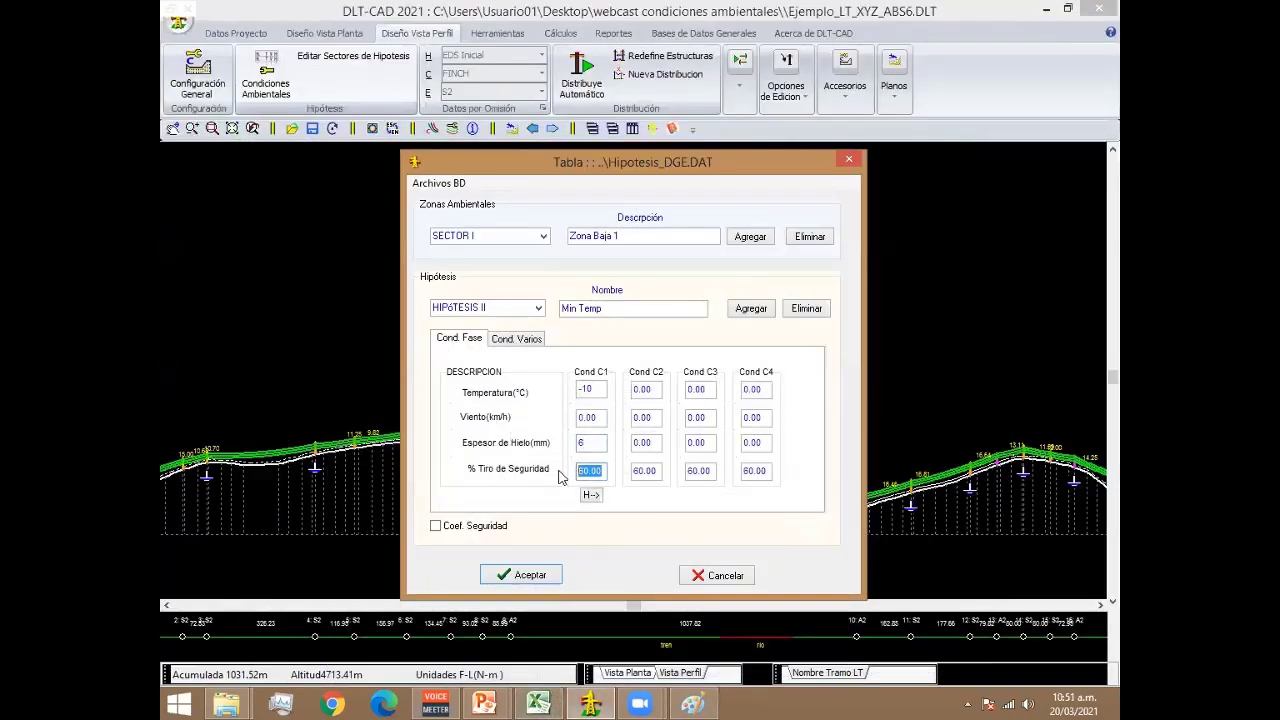
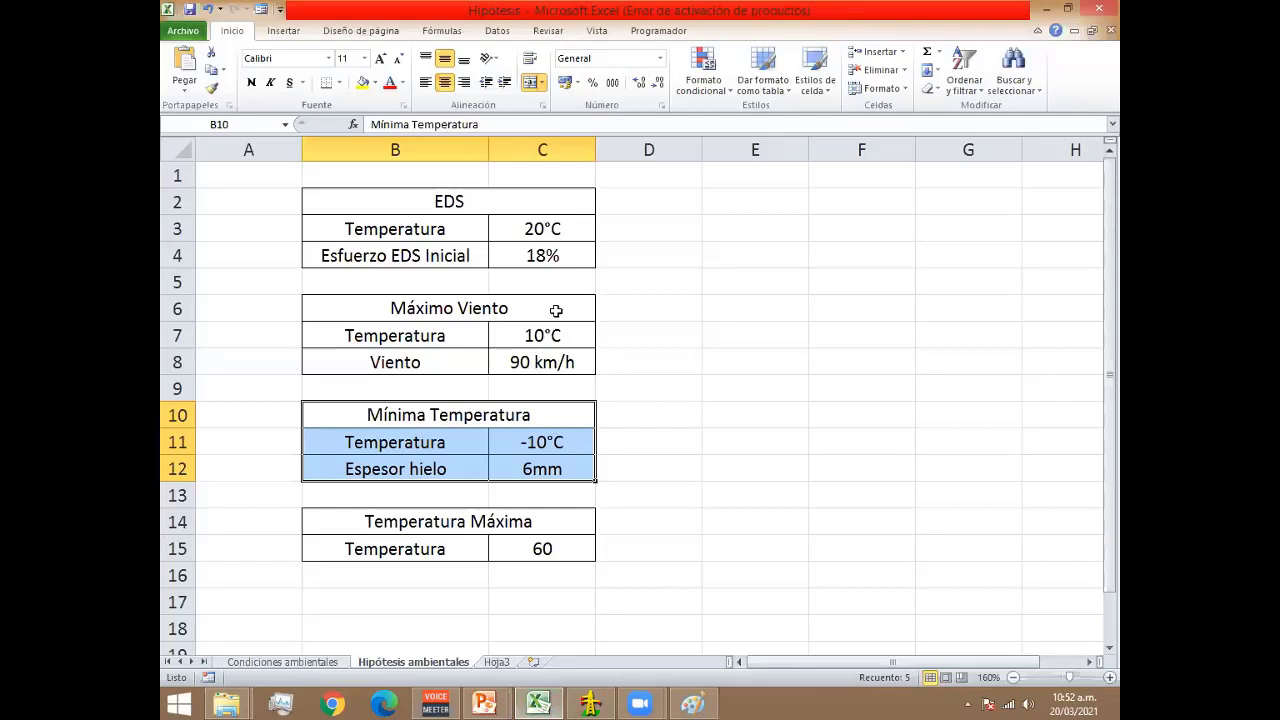
# Review the Máximo Viento, Mínima Temperatura and Temperatura Máxima reference tables in Excel.
pyautogui.moveTo(552, 335); pyautogui.dragTo(563, 360)
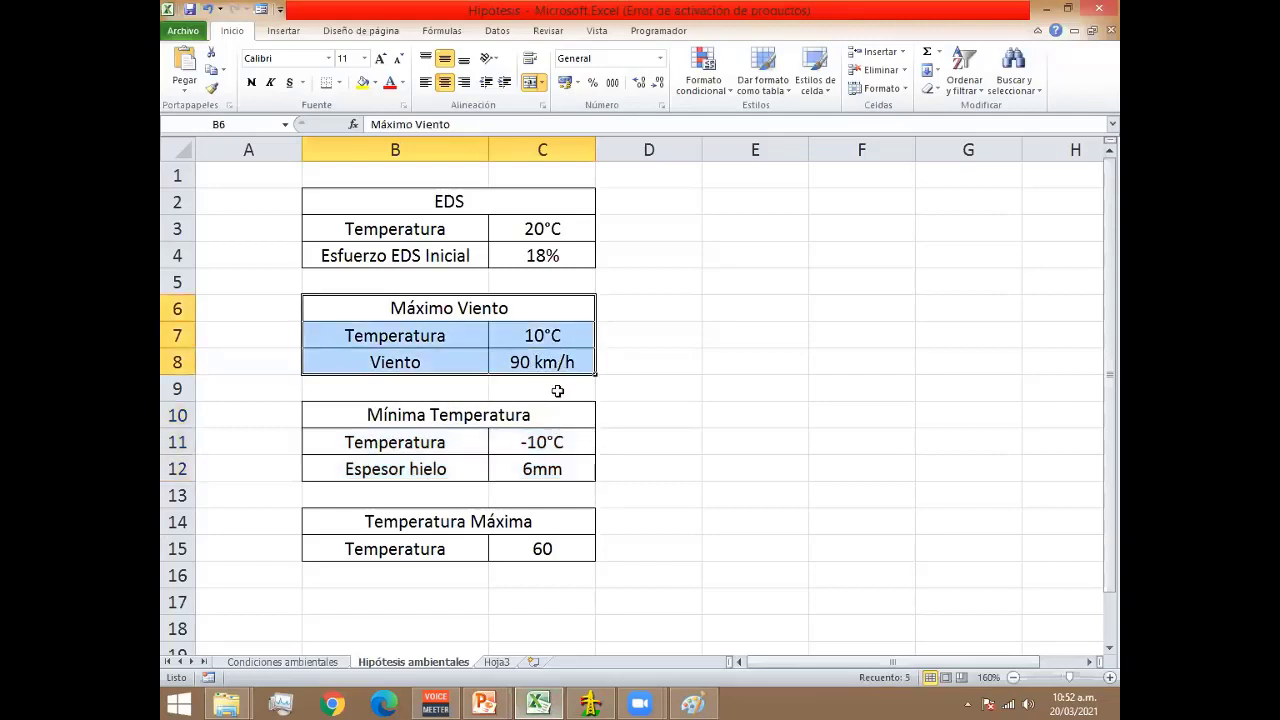
pyautogui.click(552, 425)
pyautogui.moveTo(552, 428); pyautogui.dragTo(543, 550)
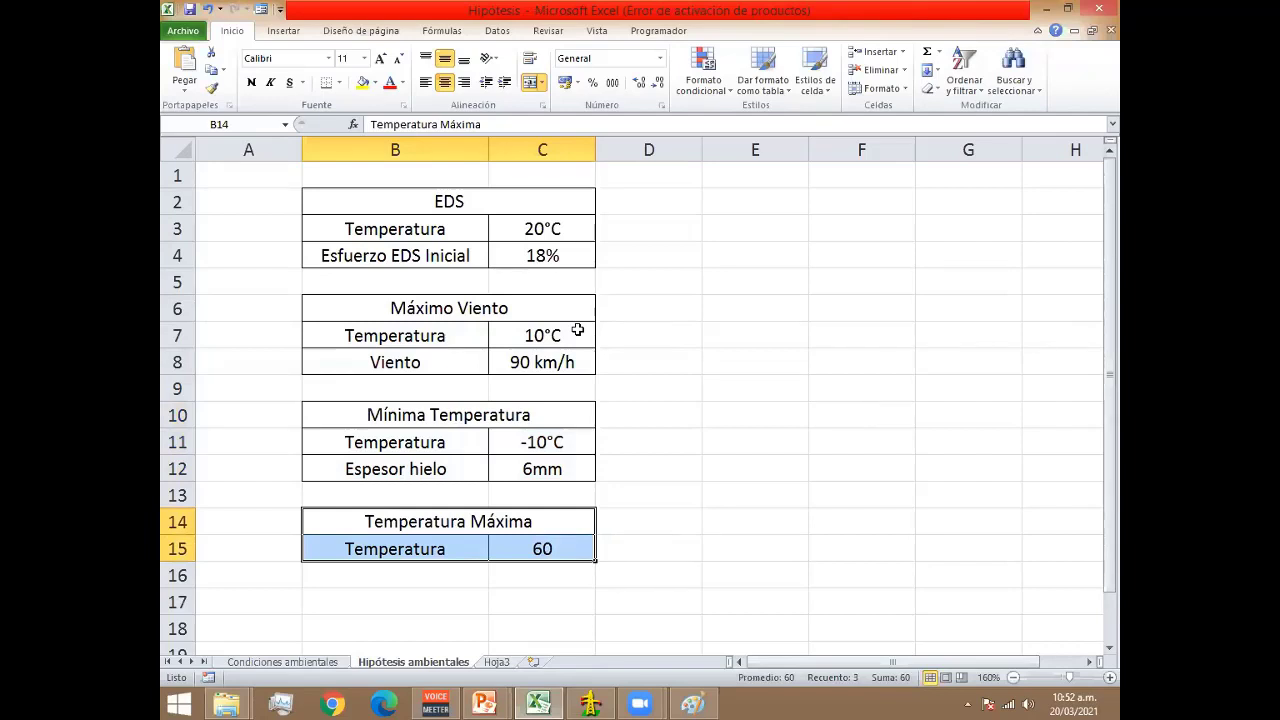
pyautogui.moveTo(561, 303); pyautogui.dragTo(548, 468)
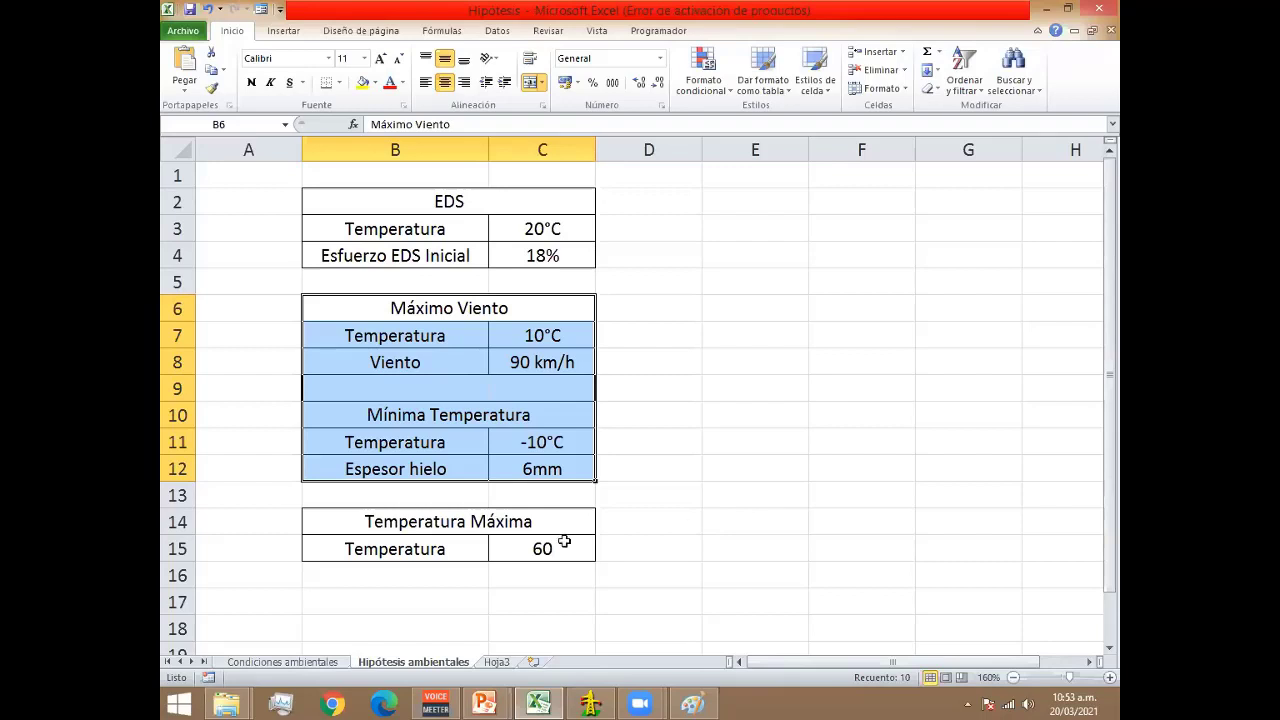
pyautogui.moveTo(514, 523); pyautogui.dragTo(506, 549)
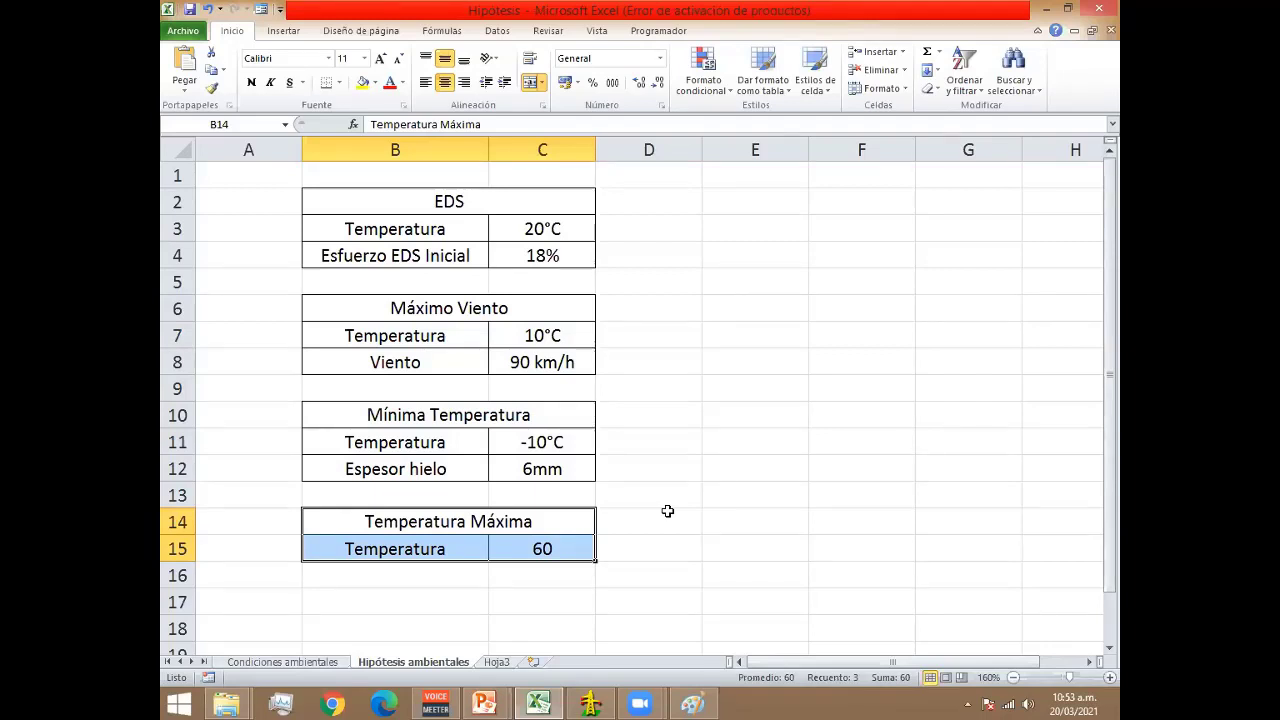
pyautogui.click(667, 506)
pyautogui.click(734, 513)
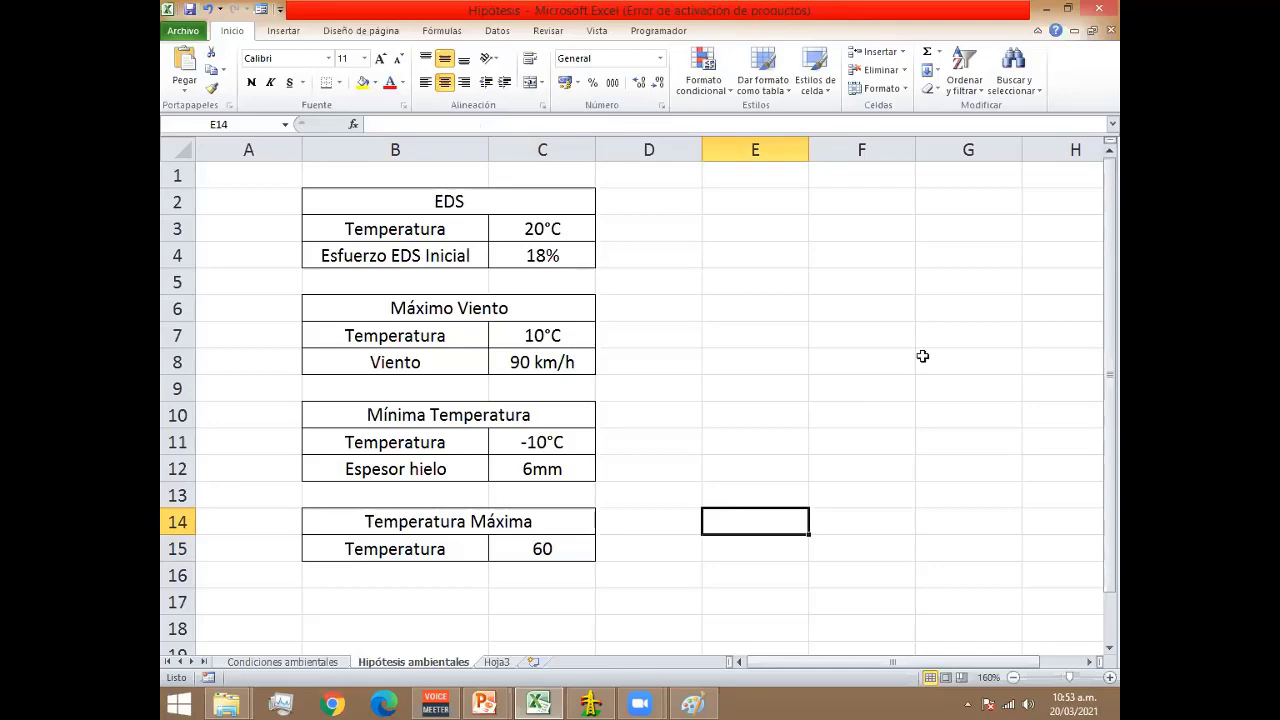
pyautogui.hotkey('alt', 'Tab')
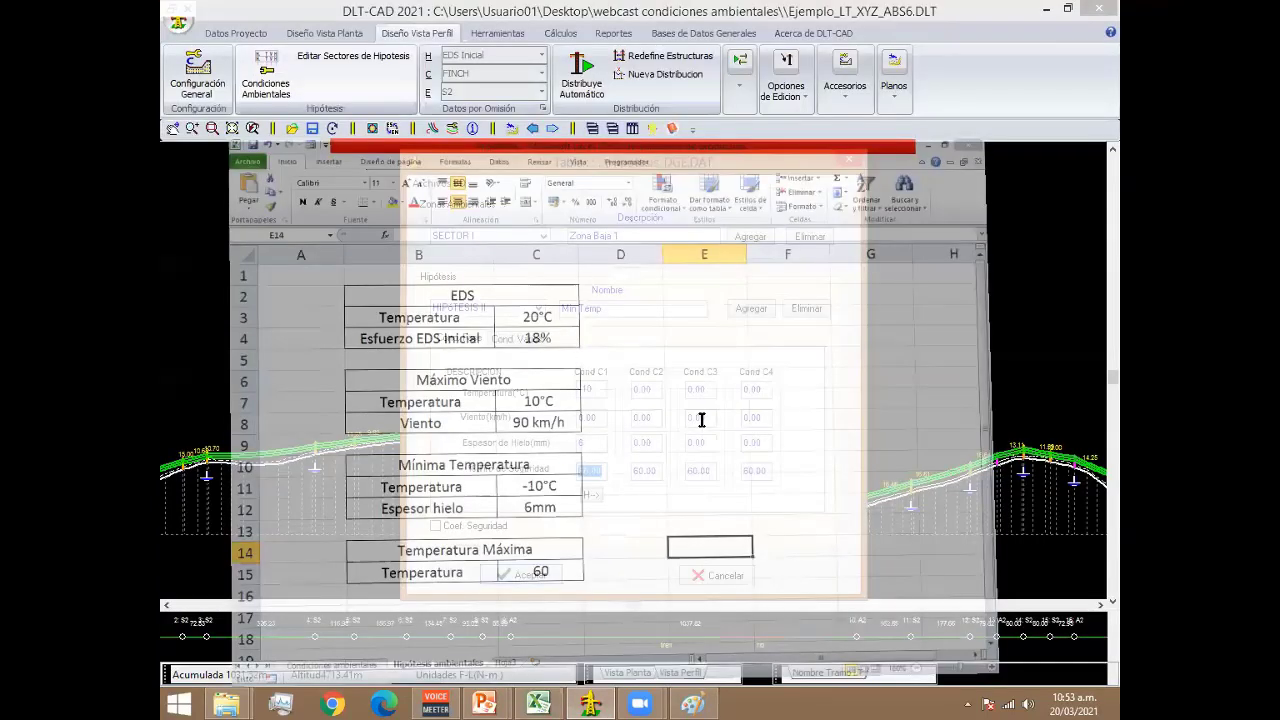
# Set the Min Temp C1 safety pull to 50% and copy it to conductors C2–C4.
pyautogui.write('50')
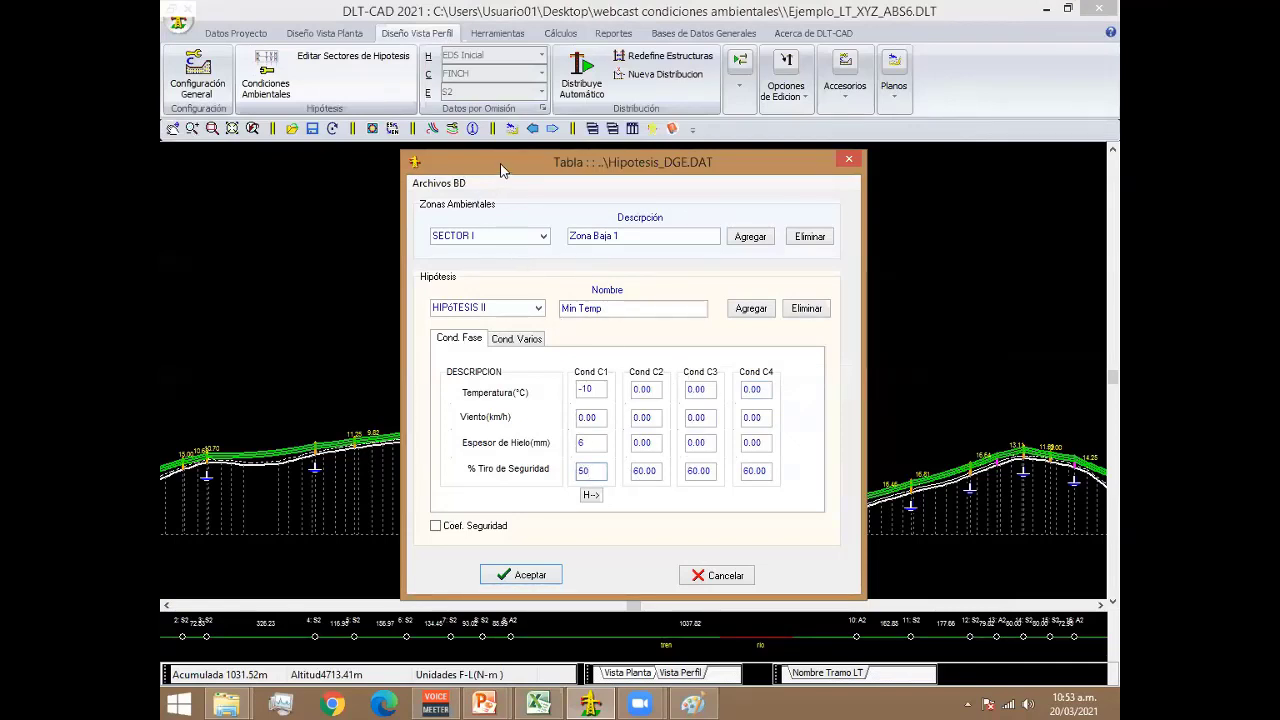
pyautogui.moveTo(512, 172); pyautogui.dragTo(527, 138)
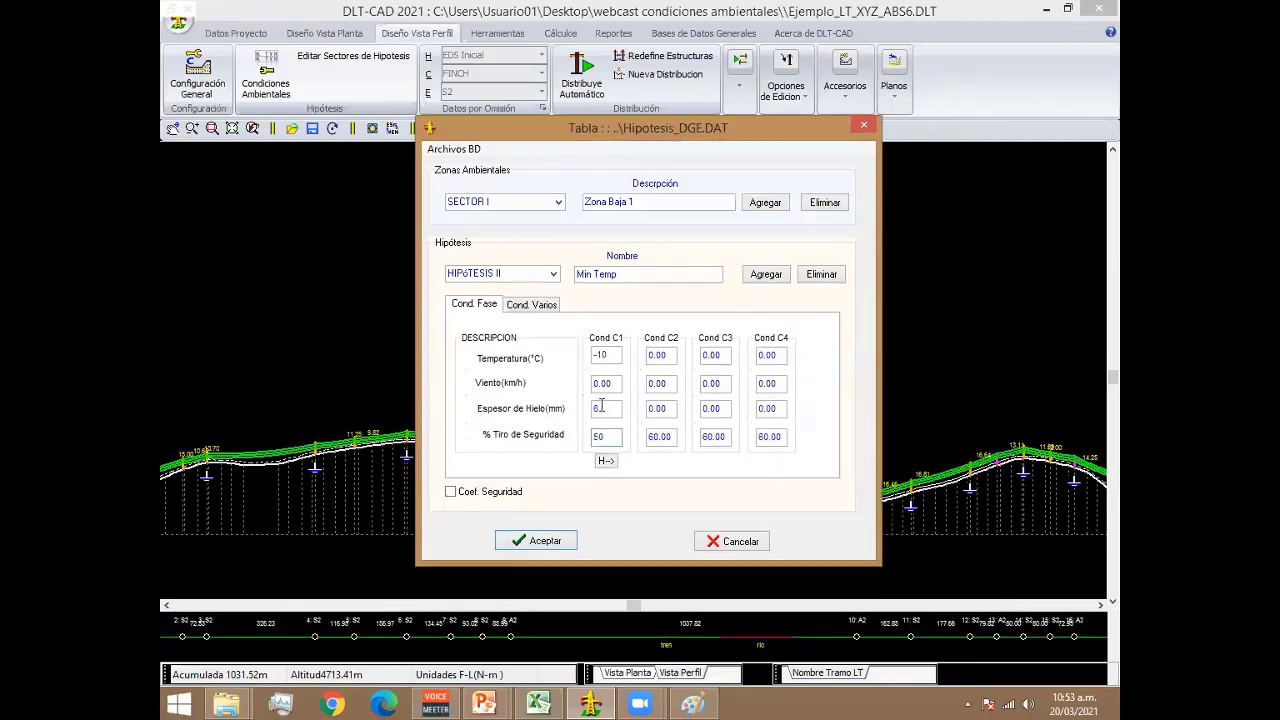
pyautogui.click(607, 461)
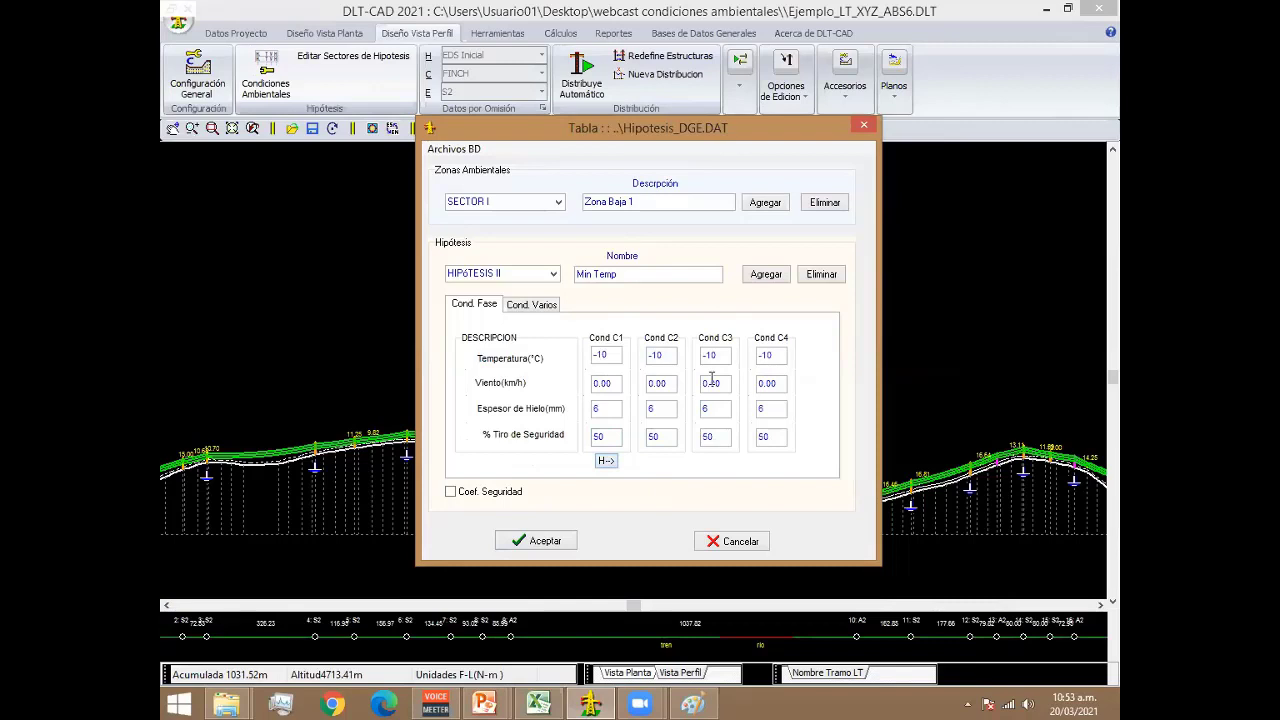
# Switch to HIPÓTESIS III, Máx. Viento, and check its reference values in the Excel sheet.
pyautogui.click(553, 274)
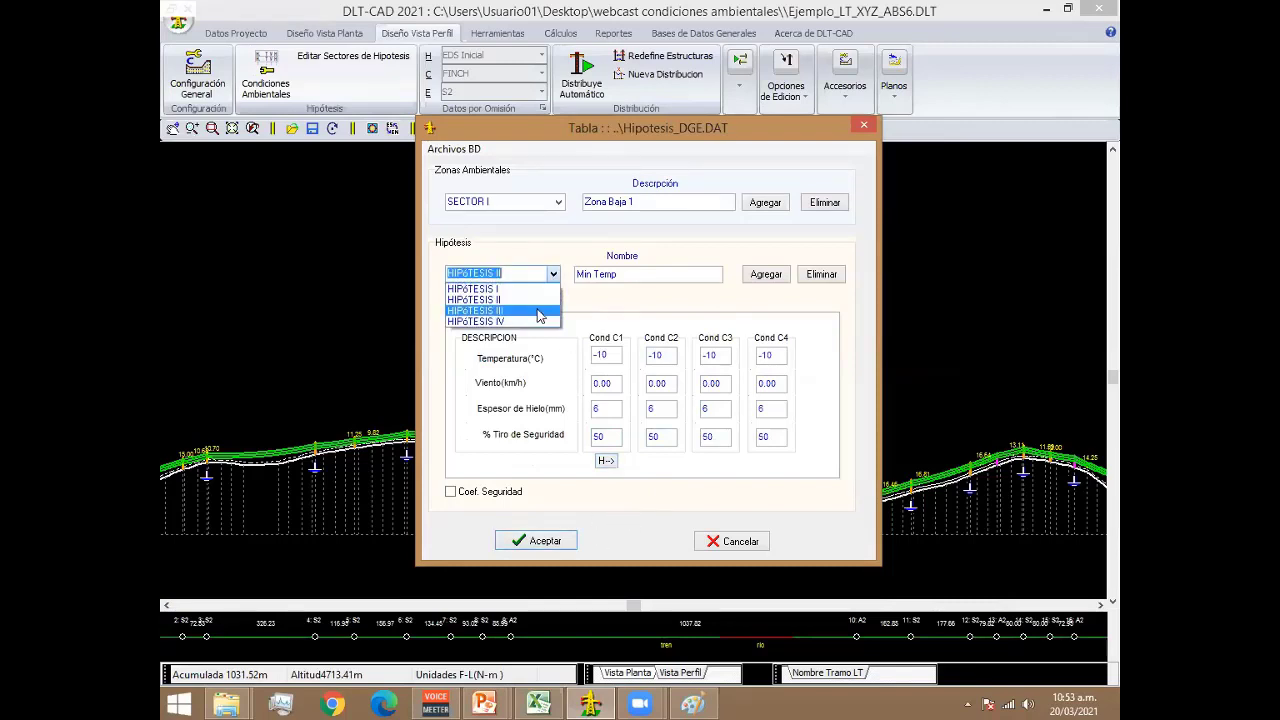
pyautogui.click(539, 311)
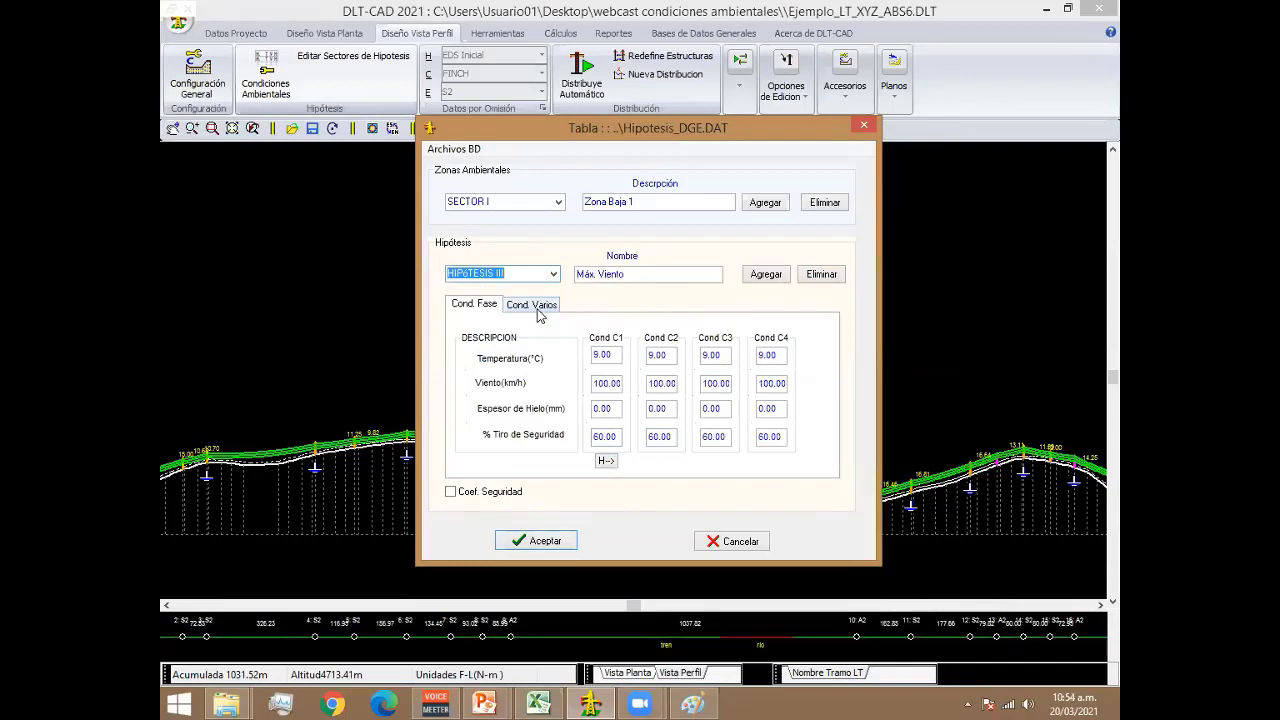
pyautogui.click(636, 273)
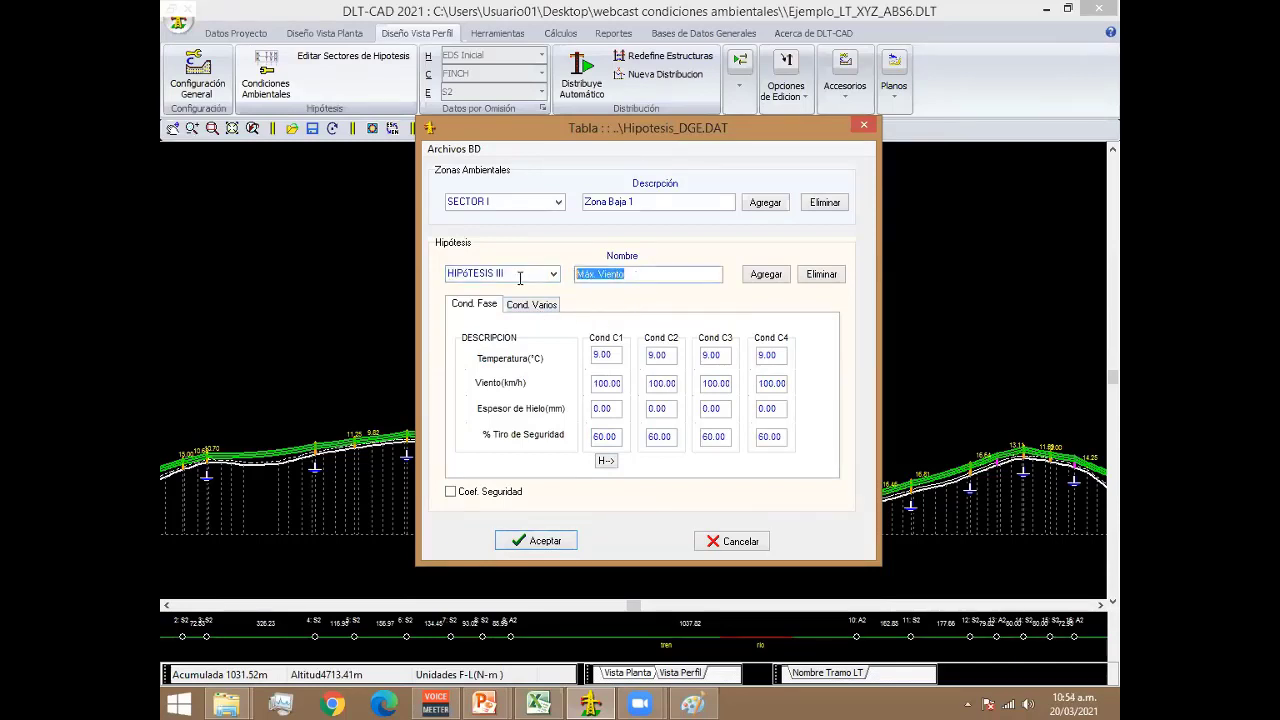
pyautogui.click(538, 703)
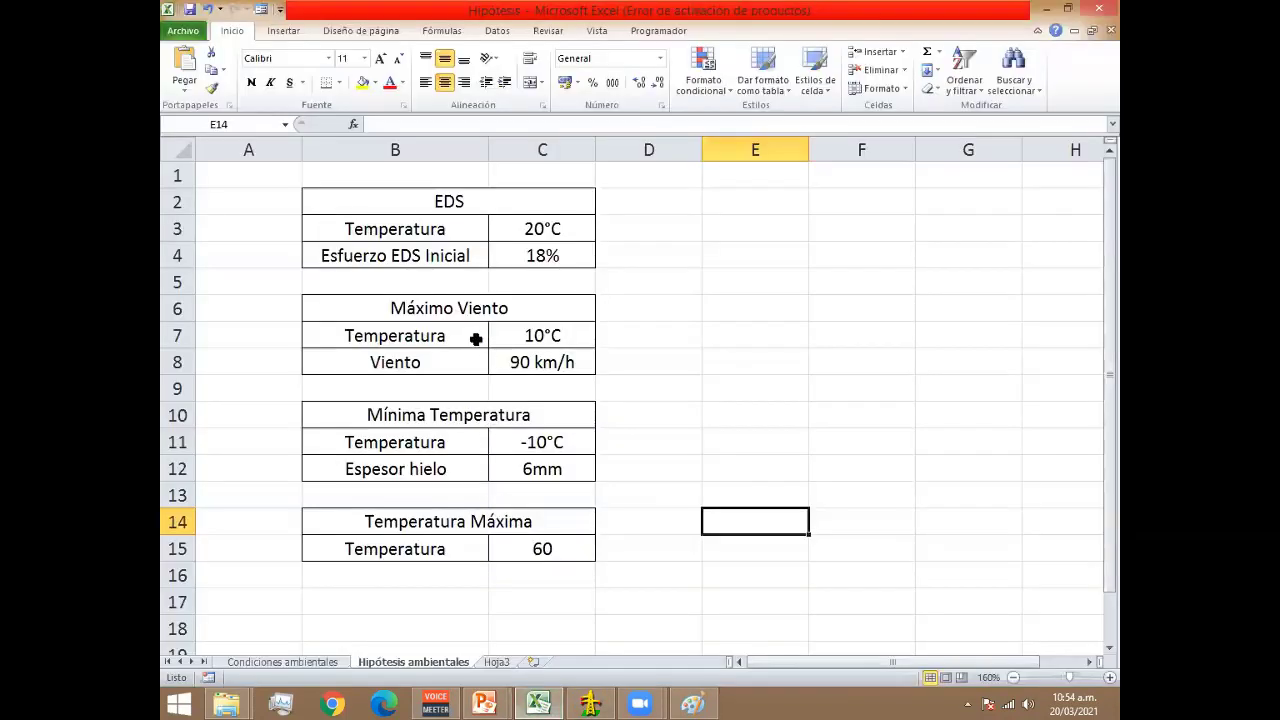
pyautogui.moveTo(464, 309); pyautogui.dragTo(467, 361)
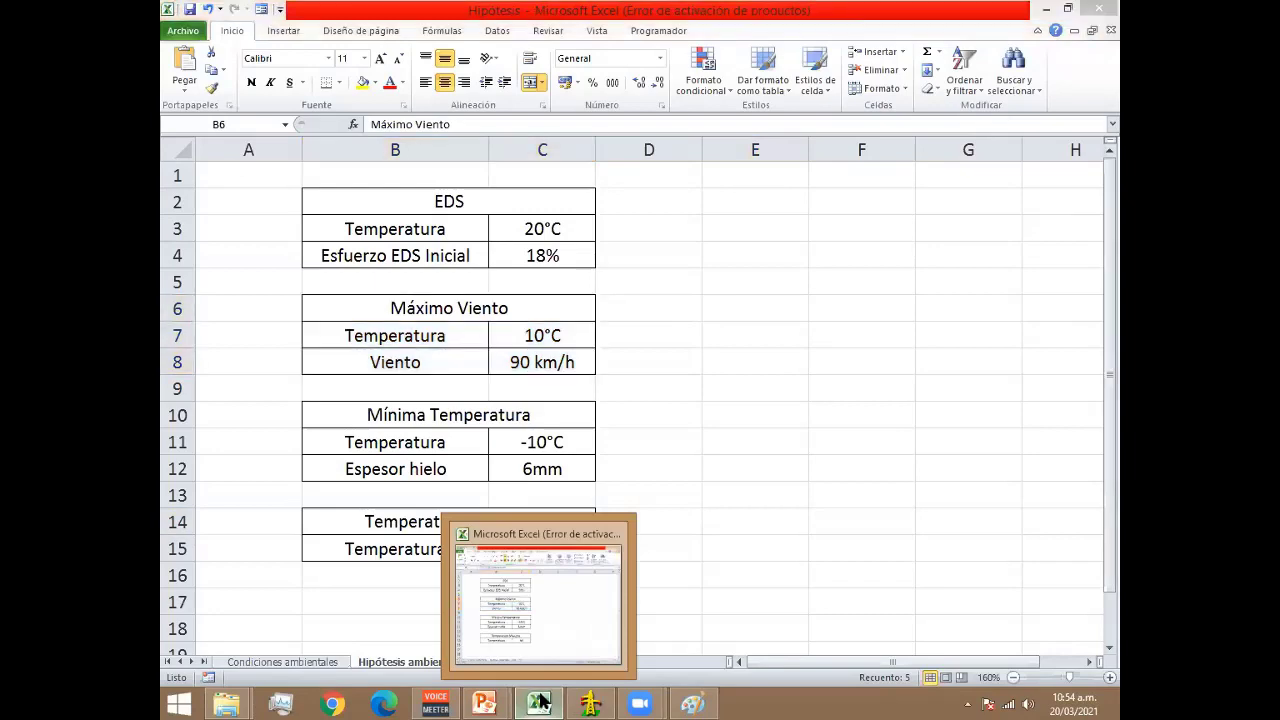
pyautogui.click(583, 565)
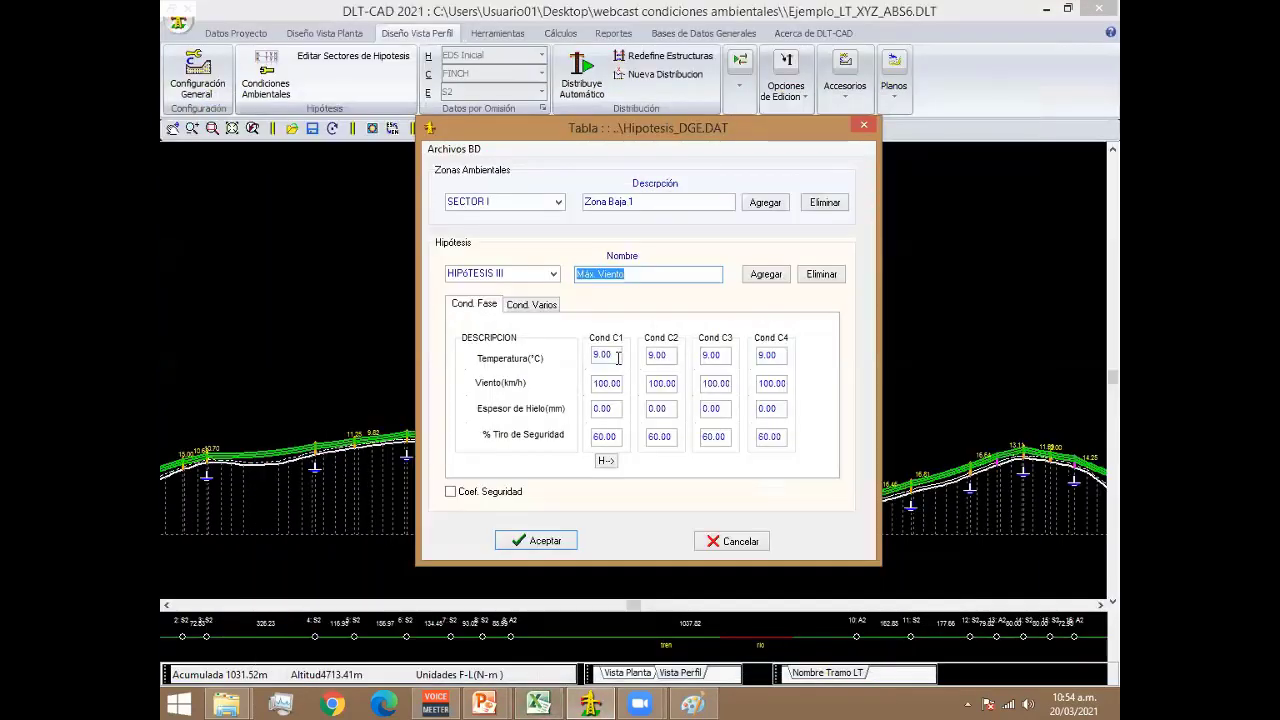
# Give Máx. Viento 10 °C, 90 km/h wind, 0 ice and 50% pull on all conductors.
pyautogui.click(618, 357)
pyautogui.write('10')
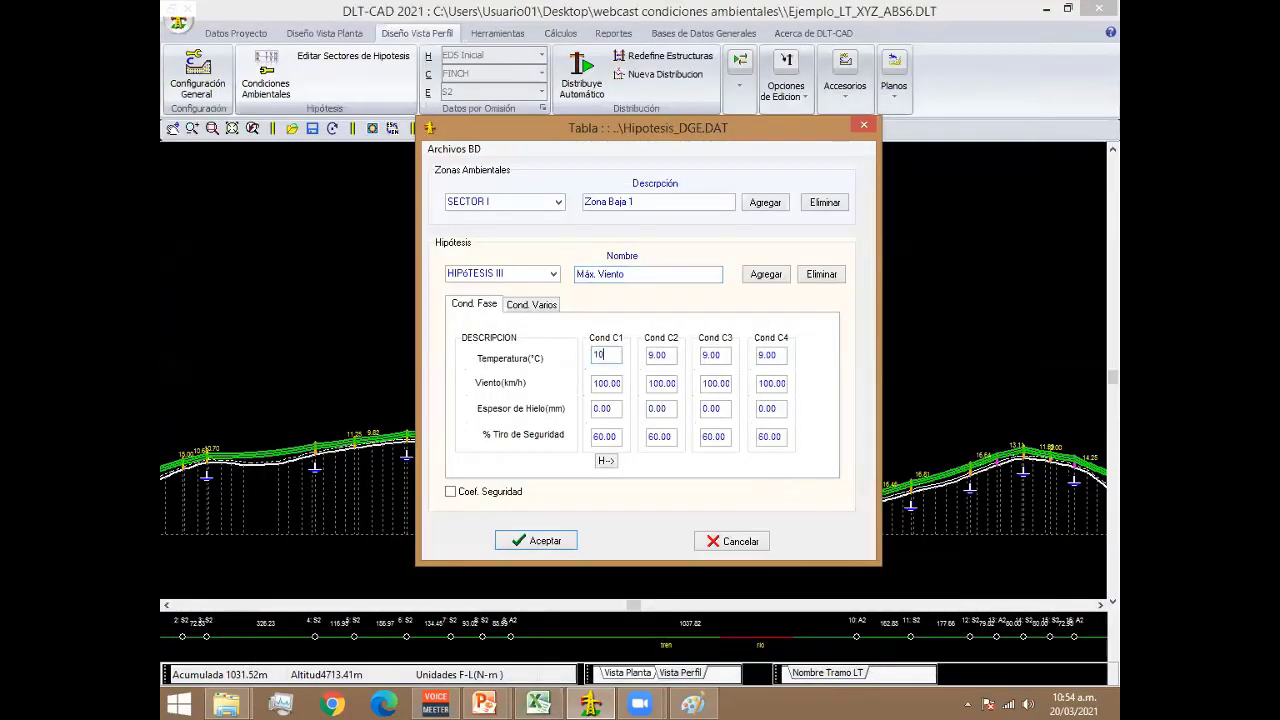
pyautogui.click(615, 382)
pyautogui.write('90')
pyautogui.click(605, 408)
pyautogui.write('0')
pyautogui.click(603, 437)
pyautogui.write('50')
pyautogui.click(607, 462)
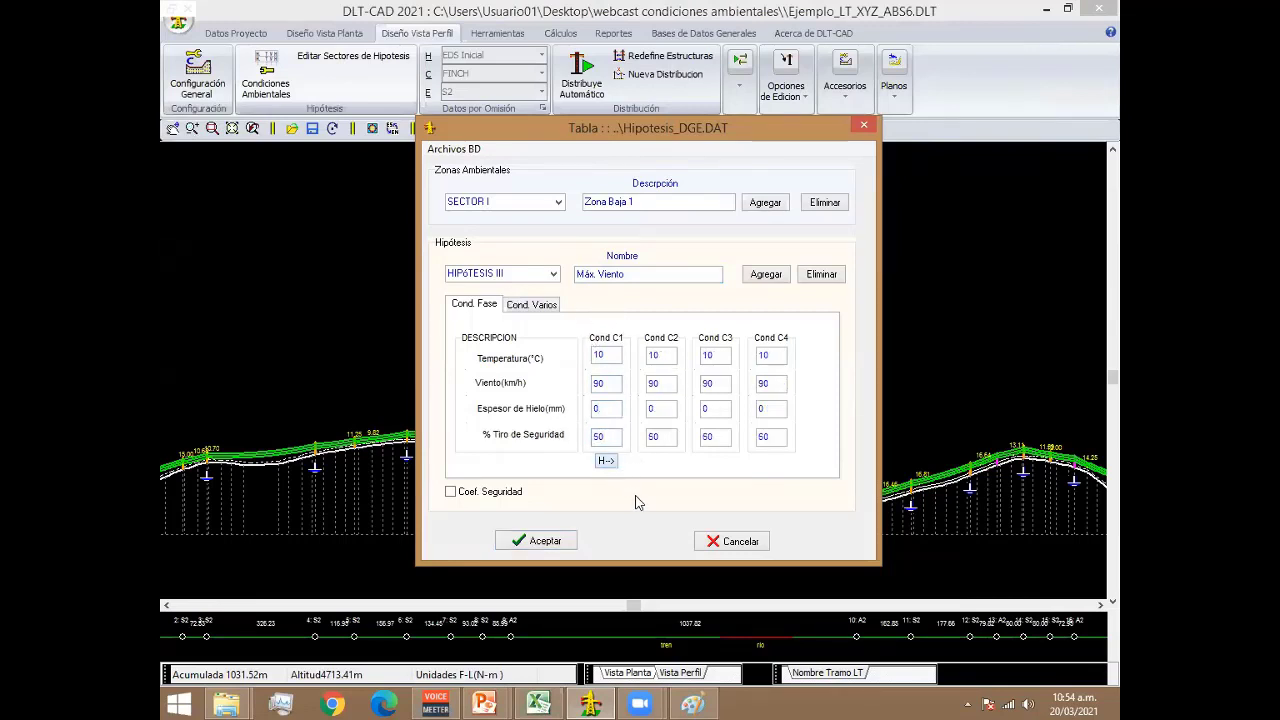
pyautogui.click(553, 274)
pyautogui.click(527, 322)
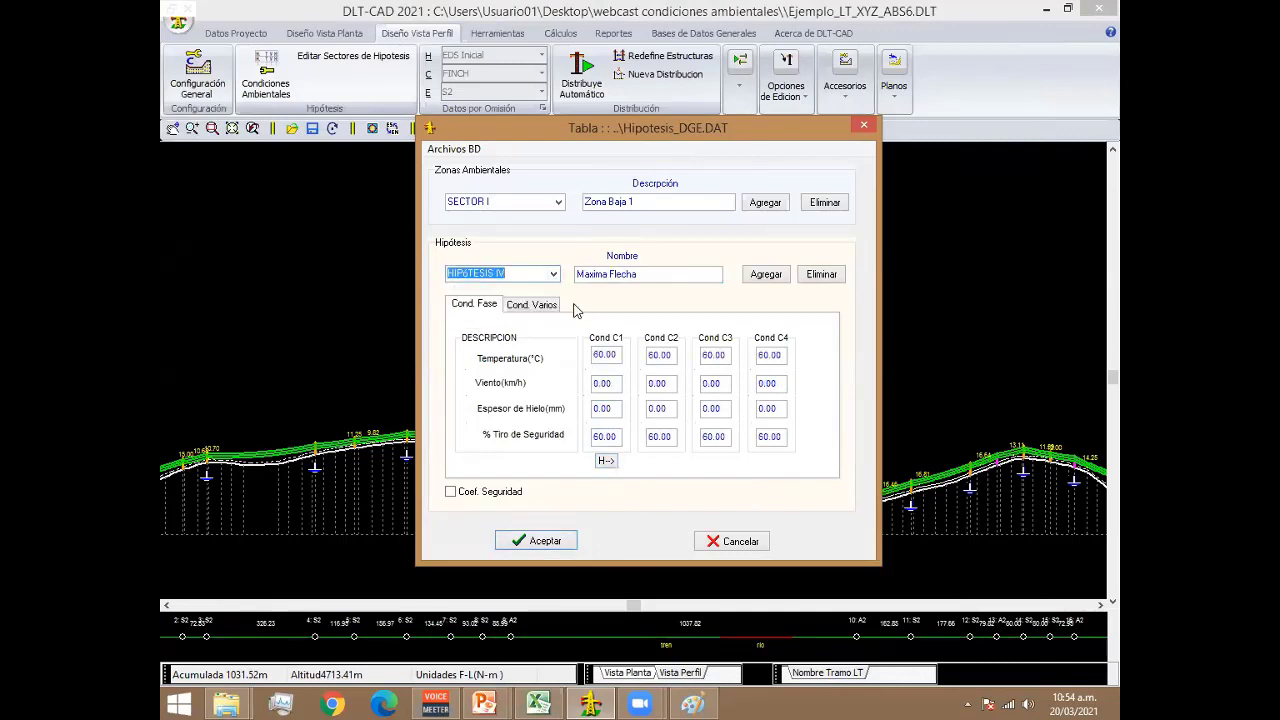
# Check the Temperatura Máxima reference table in the Excel sheet.
pyautogui.hotkey('alt', 'Tab')
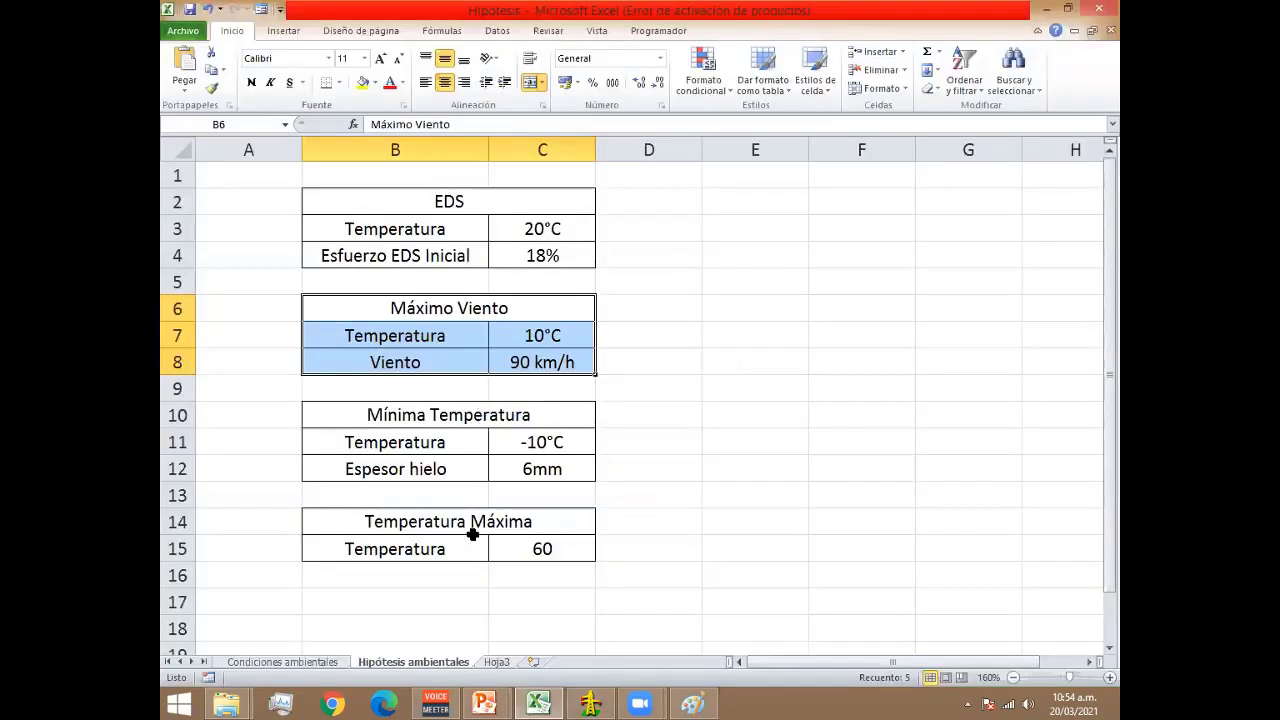
pyautogui.click(477, 520)
pyautogui.moveTo(477, 540); pyautogui.dragTo(477, 550)
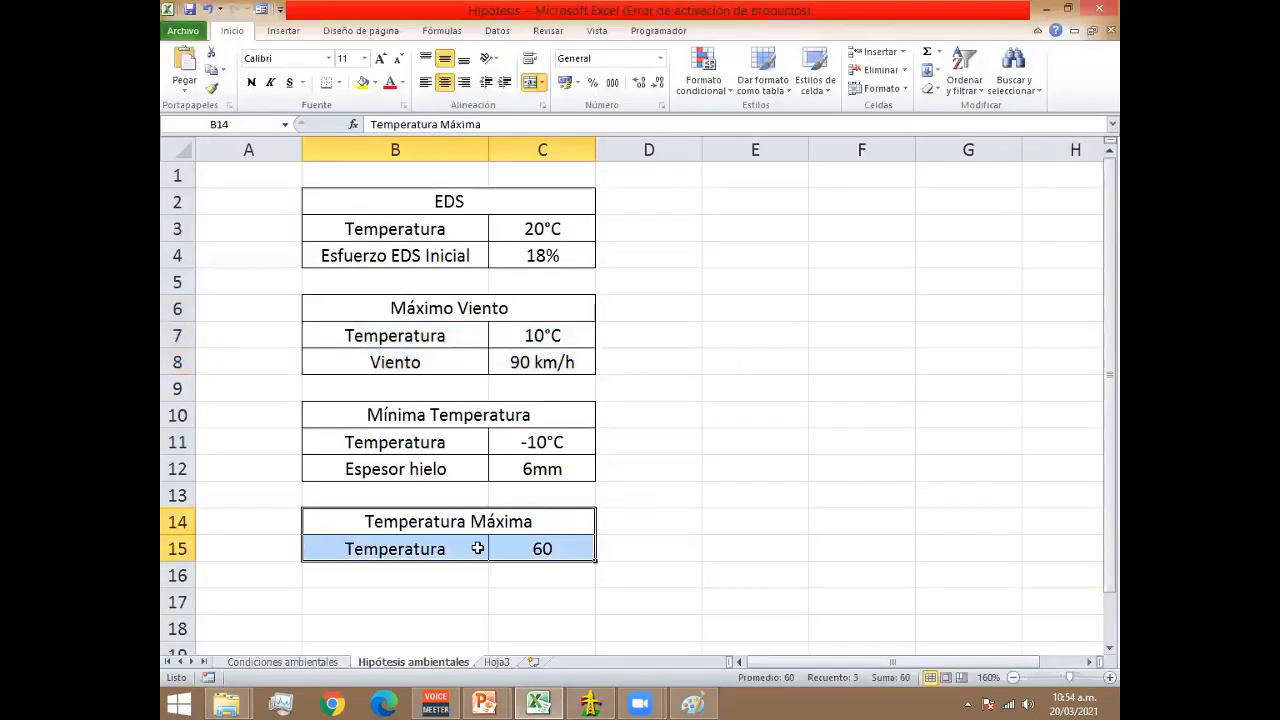
pyautogui.hotkey('alt', 'Tab')
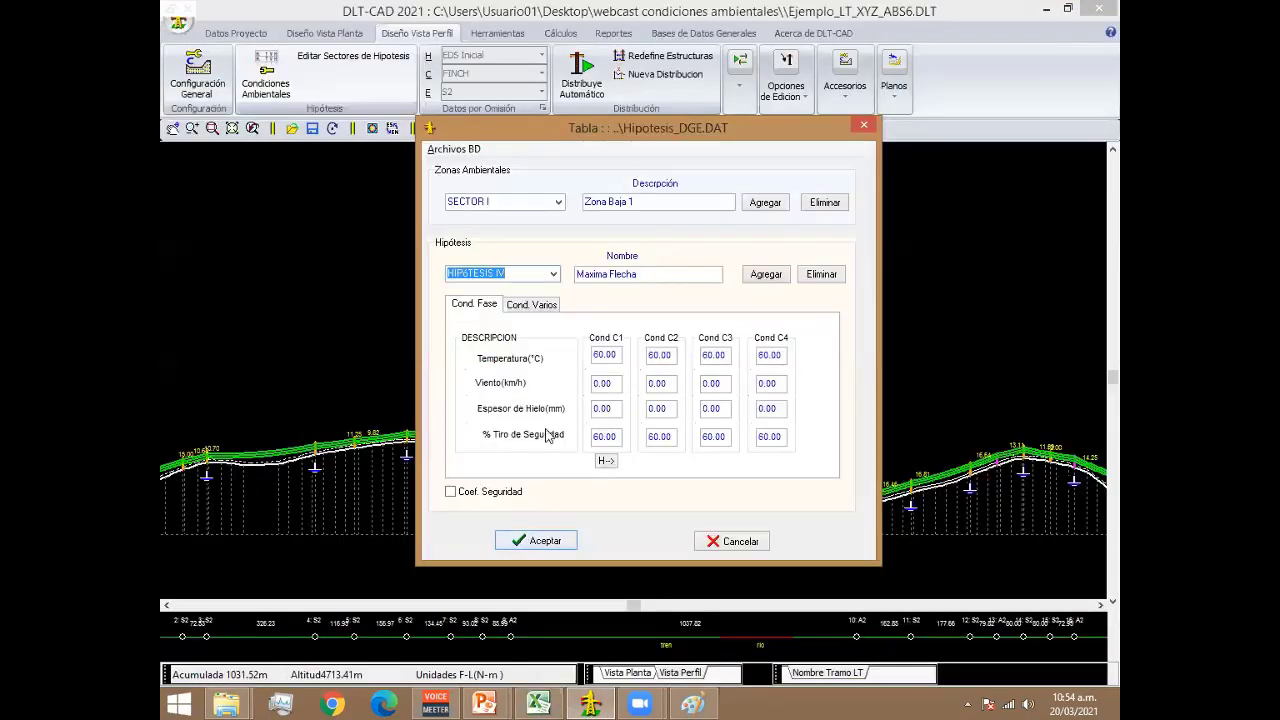
# Set the Maxima Flecha C1 temperature to 60 °C, copy to C2–C4, and accept.
pyautogui.click(598, 355)
pyautogui.doubleClick(597, 354)
pyautogui.write('6')
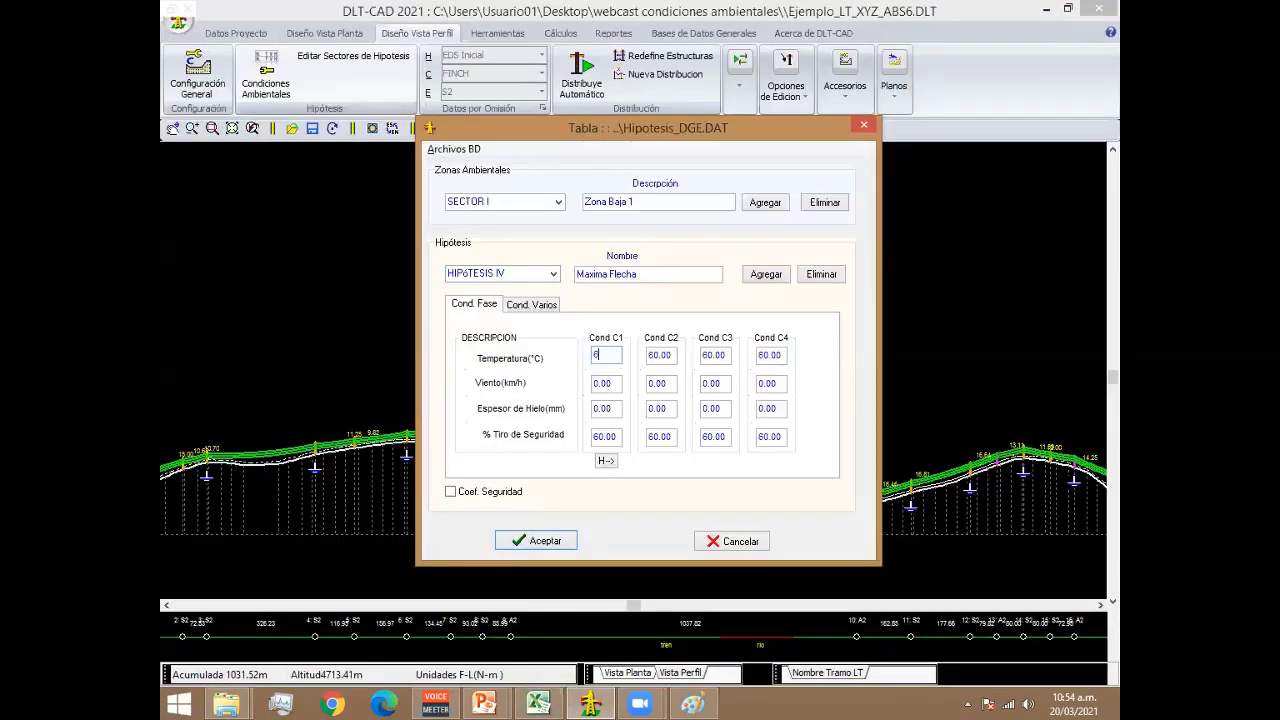
pyautogui.write('0')
pyautogui.doubleClick(606, 383)
pyautogui.doubleClick(606, 408)
pyautogui.press('Tab')
pyautogui.write('60')
pyautogui.click(608, 460)
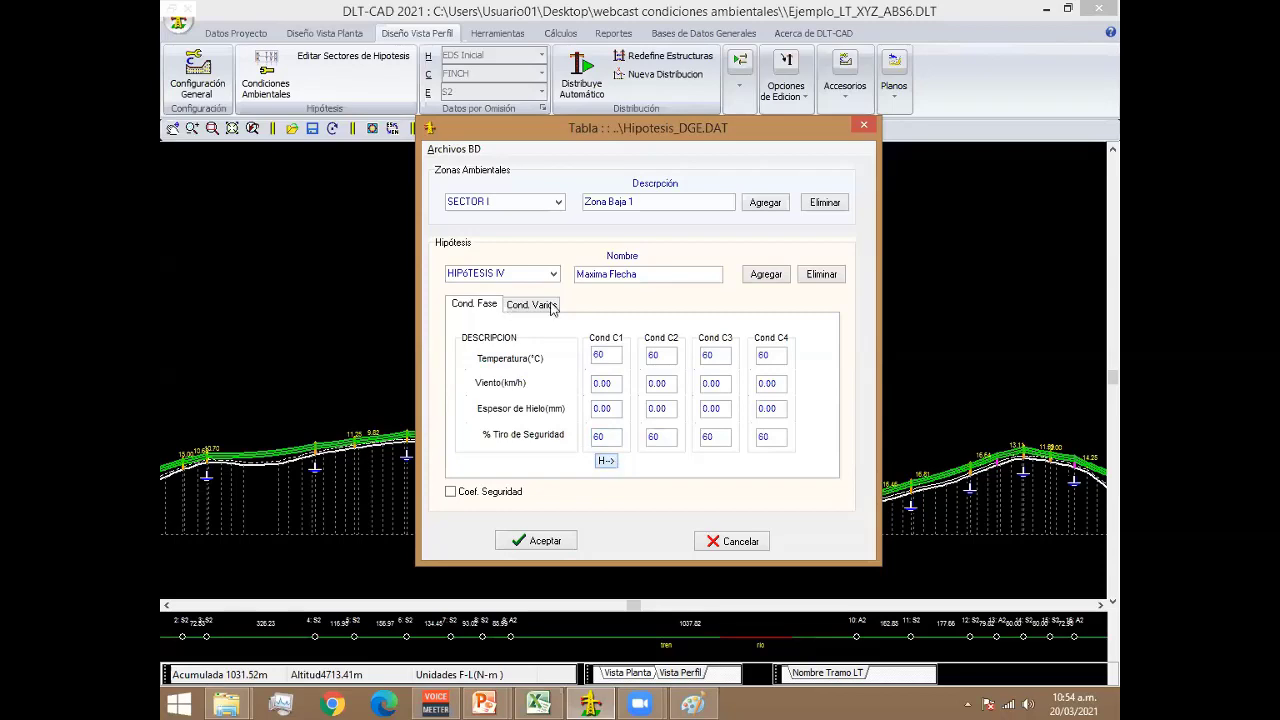
pyautogui.click(528, 541)
pyautogui.click(266, 78)
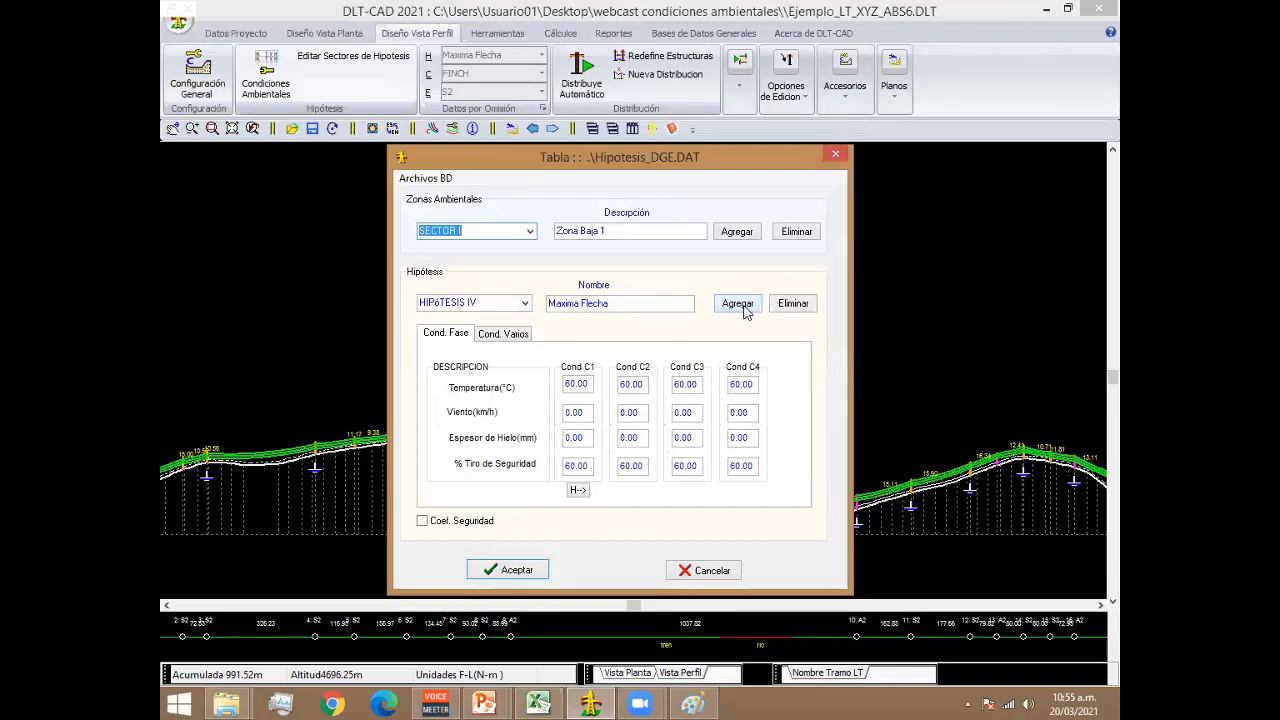
# Add a new hypothesis, HIPÓTESIS V, and name it 'Viento con hielo'.
pyautogui.click(739, 304)
pyautogui.click(271, 153)
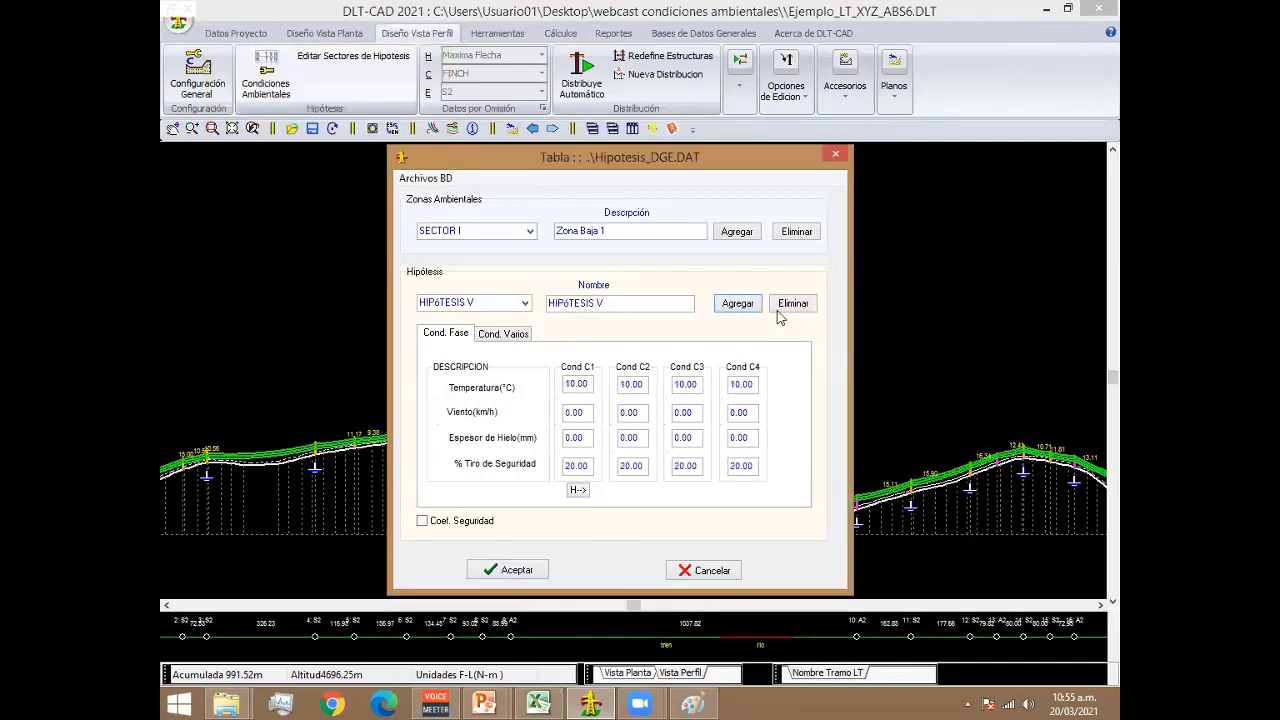
pyautogui.moveTo(626, 307); pyautogui.dragTo(437, 307)
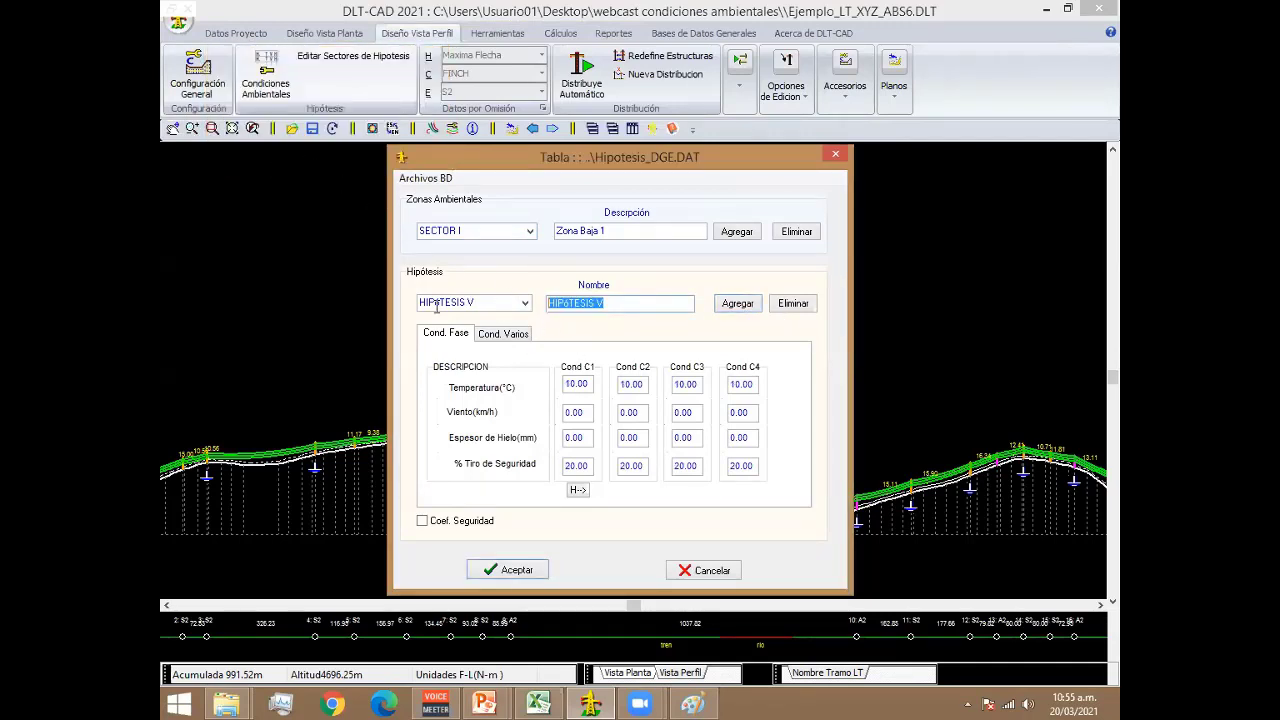
pyautogui.write('Viento')
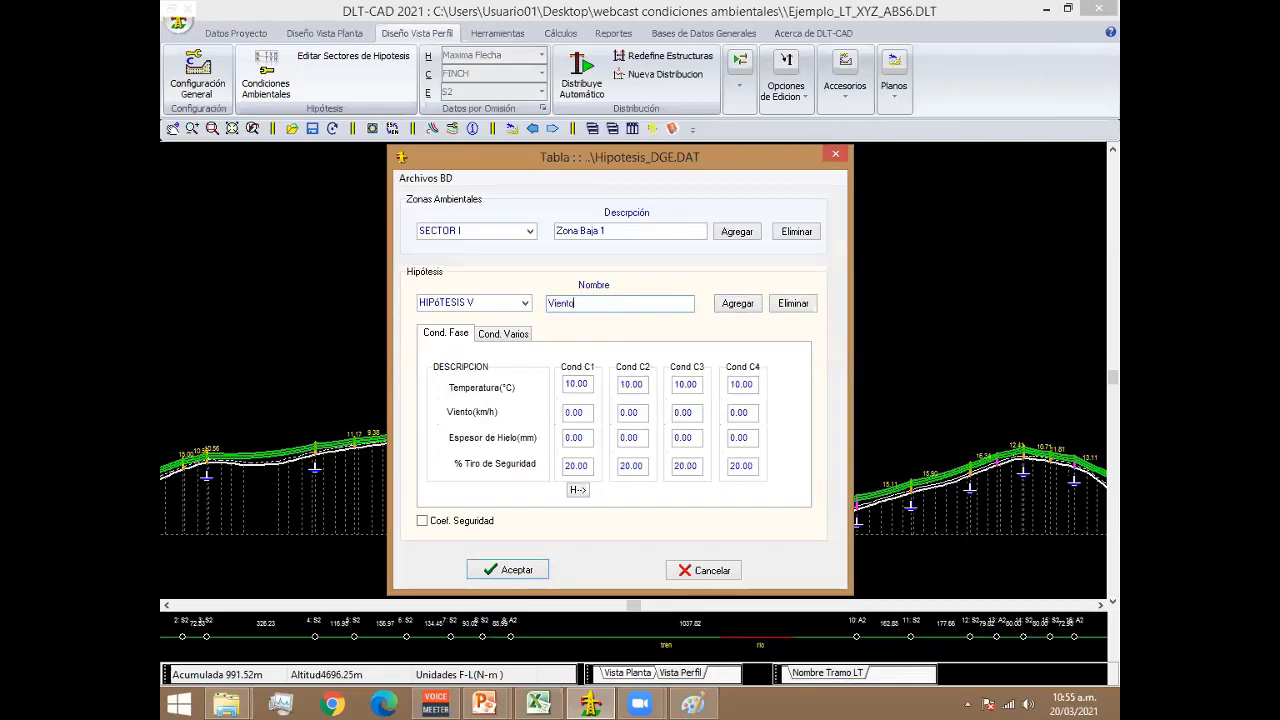
pyautogui.write(' con')
pyautogui.write(' hielo')
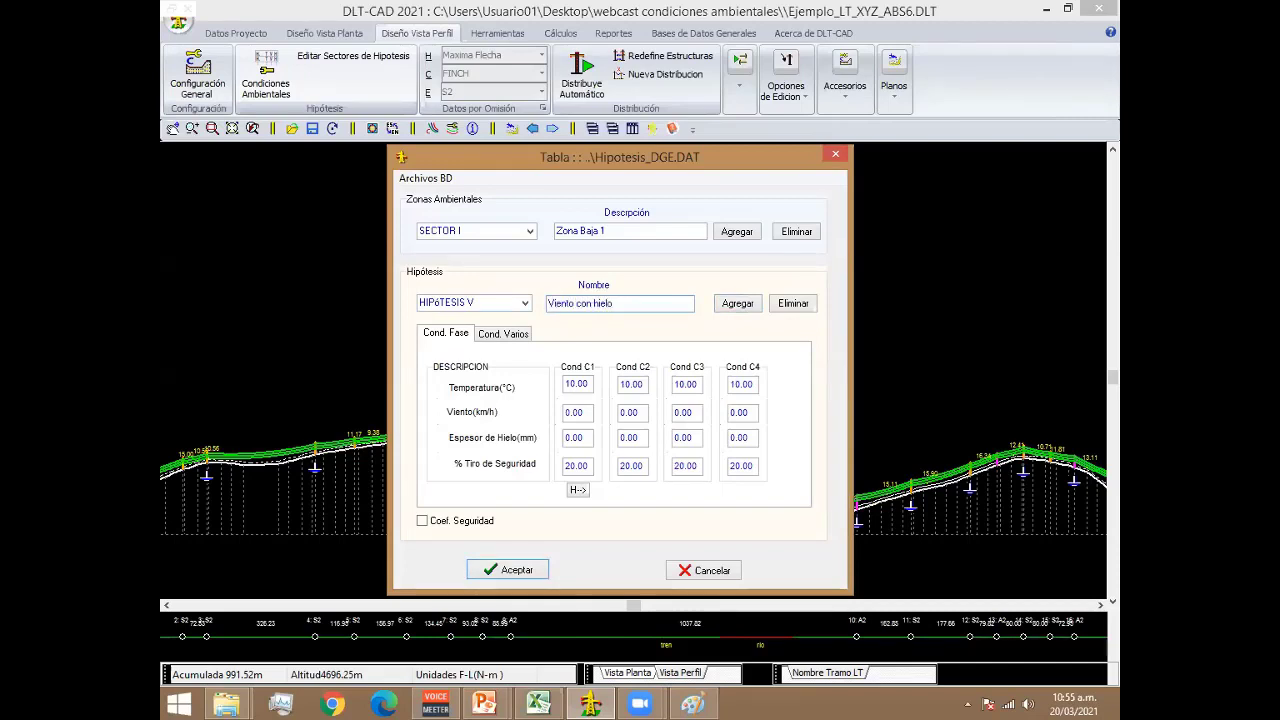
# Enter -5 °C, 50 km/h wind, 3 mm ice and 50% pull, copy to all conductors, and save.
pyautogui.click(586, 384)
pyautogui.write('-')
pyautogui.write('5')
pyautogui.press('Tab')
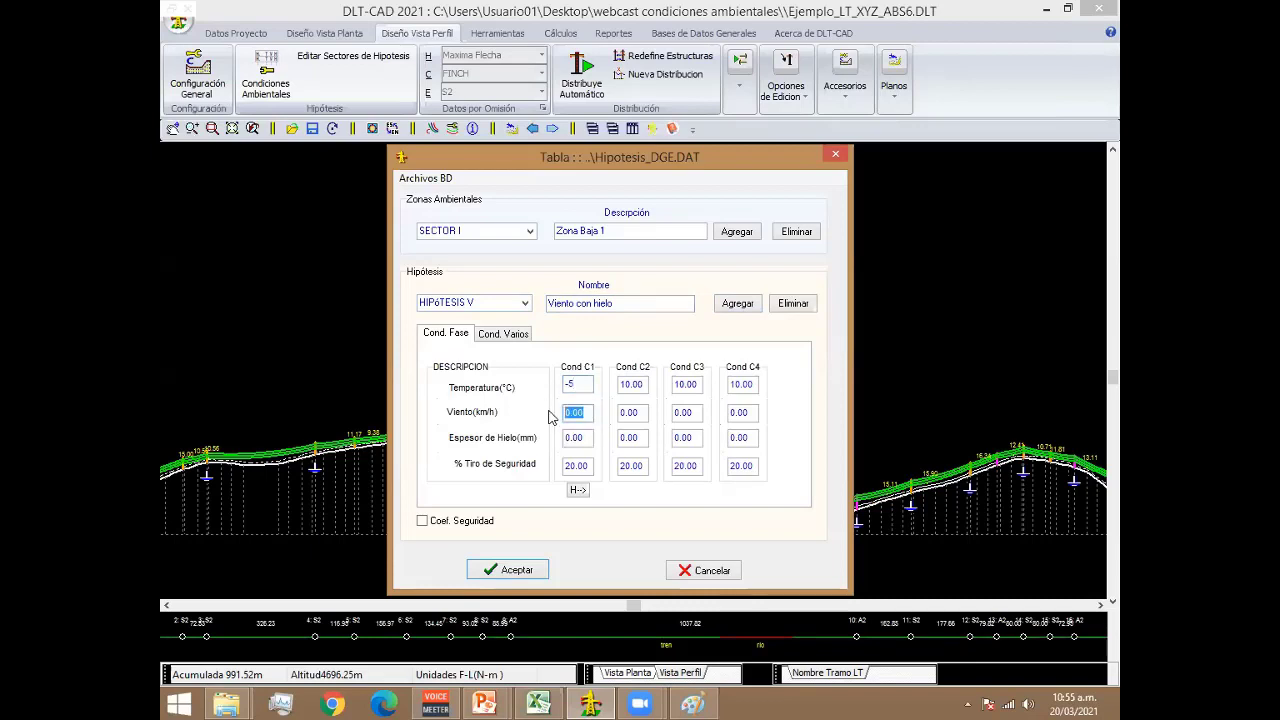
pyautogui.write('50')
pyautogui.press('Tab')
pyautogui.write('3')
pyautogui.press('Tab')
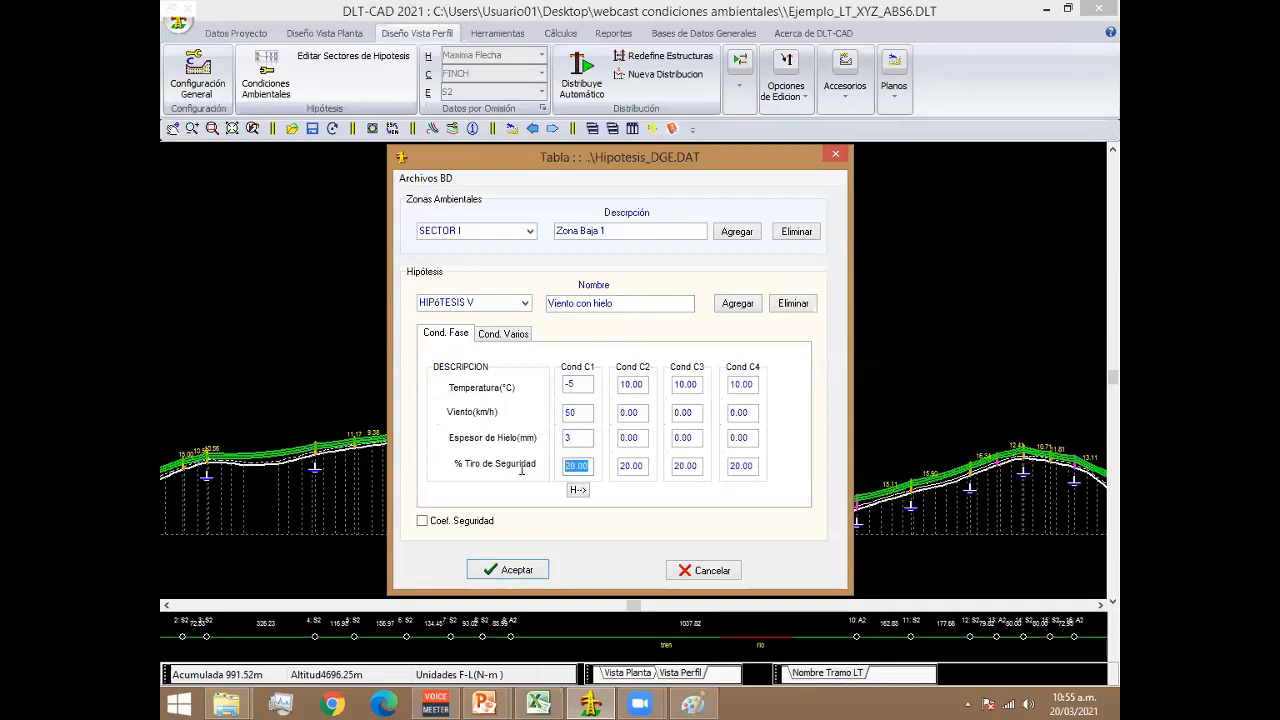
pyautogui.write('50')
pyautogui.click(577, 490)
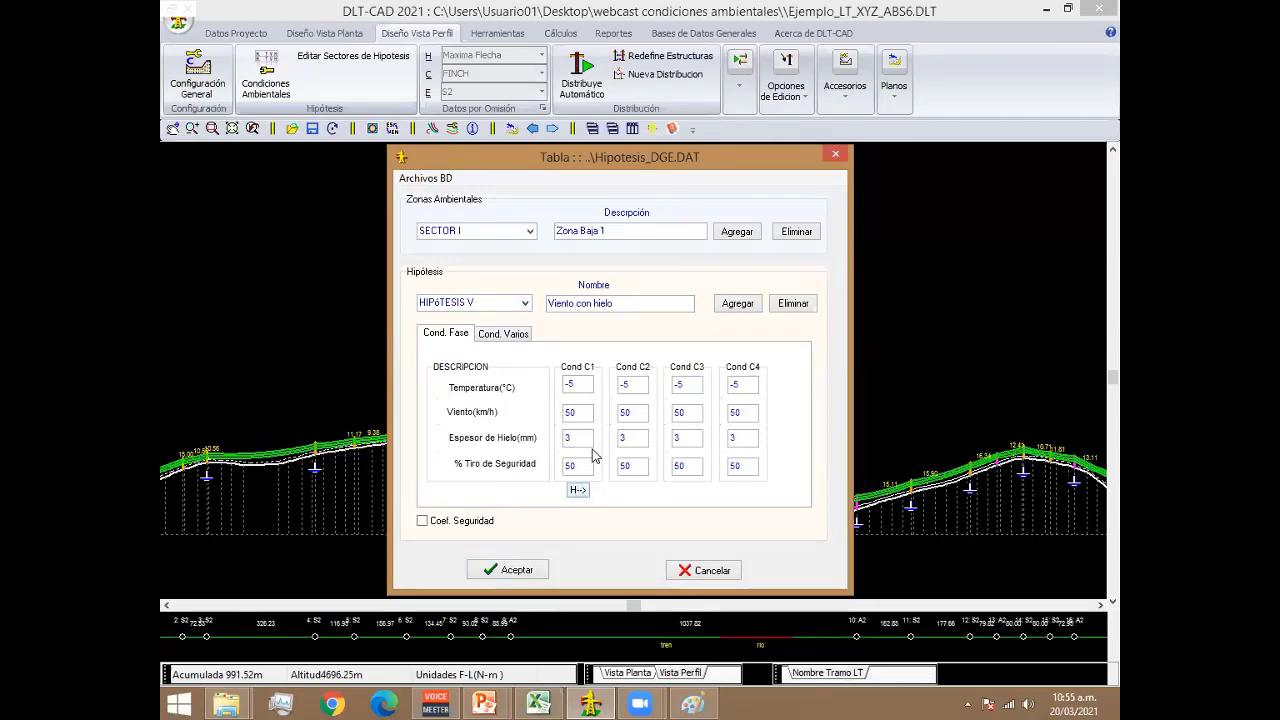
pyautogui.click(523, 566)
pyautogui.click(290, 82)
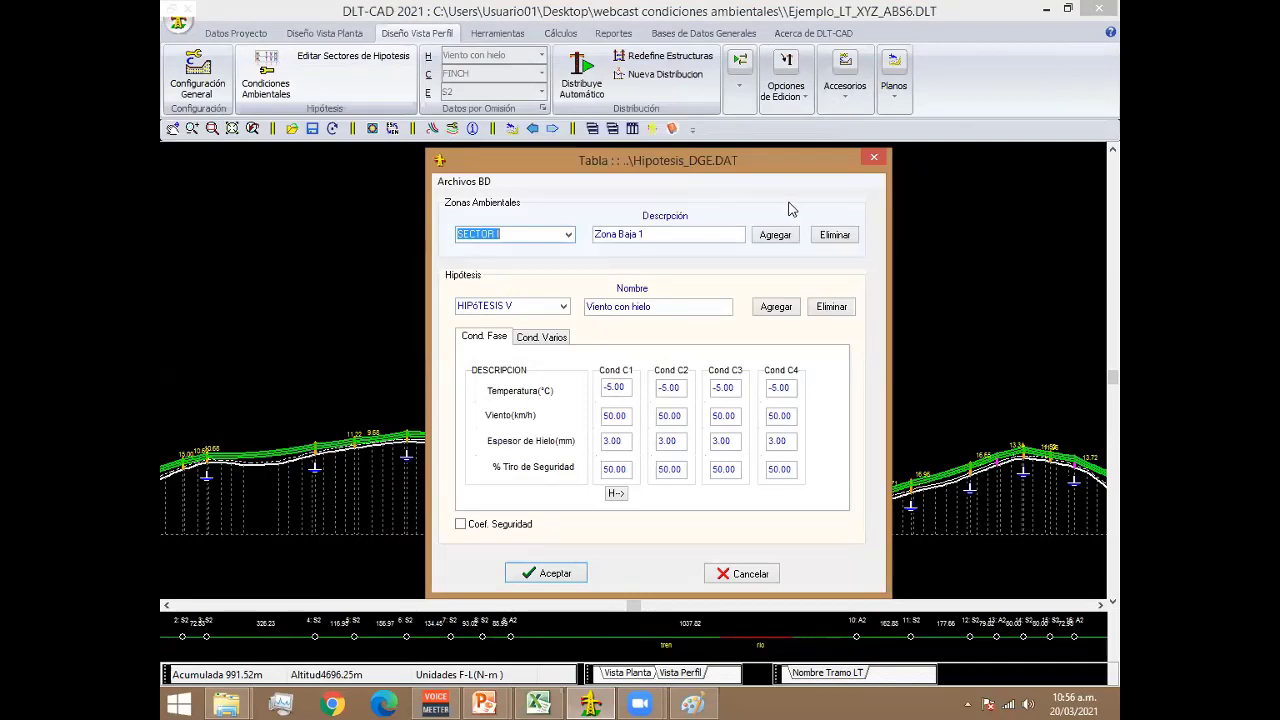
# Set the Maxima Flecha G1 and G2 other-cable temperatures to 30 °C for every column.
pyautogui.click(556, 348)
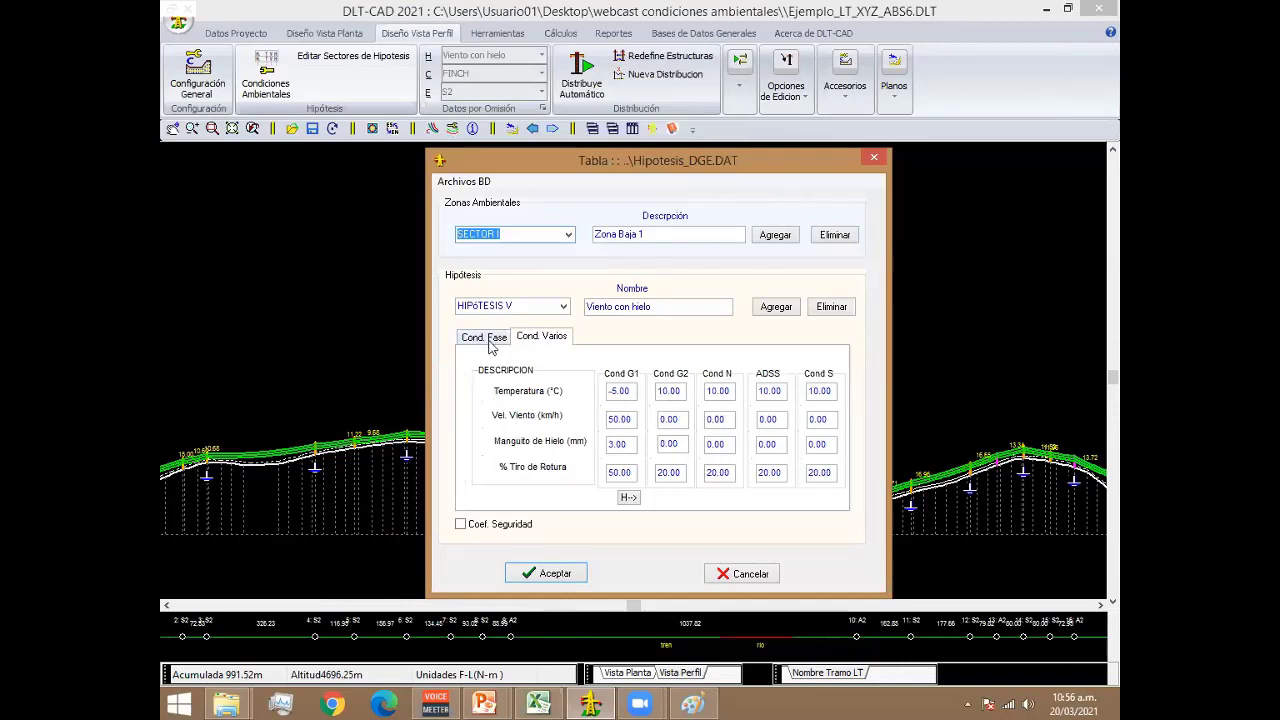
pyautogui.click(490, 345)
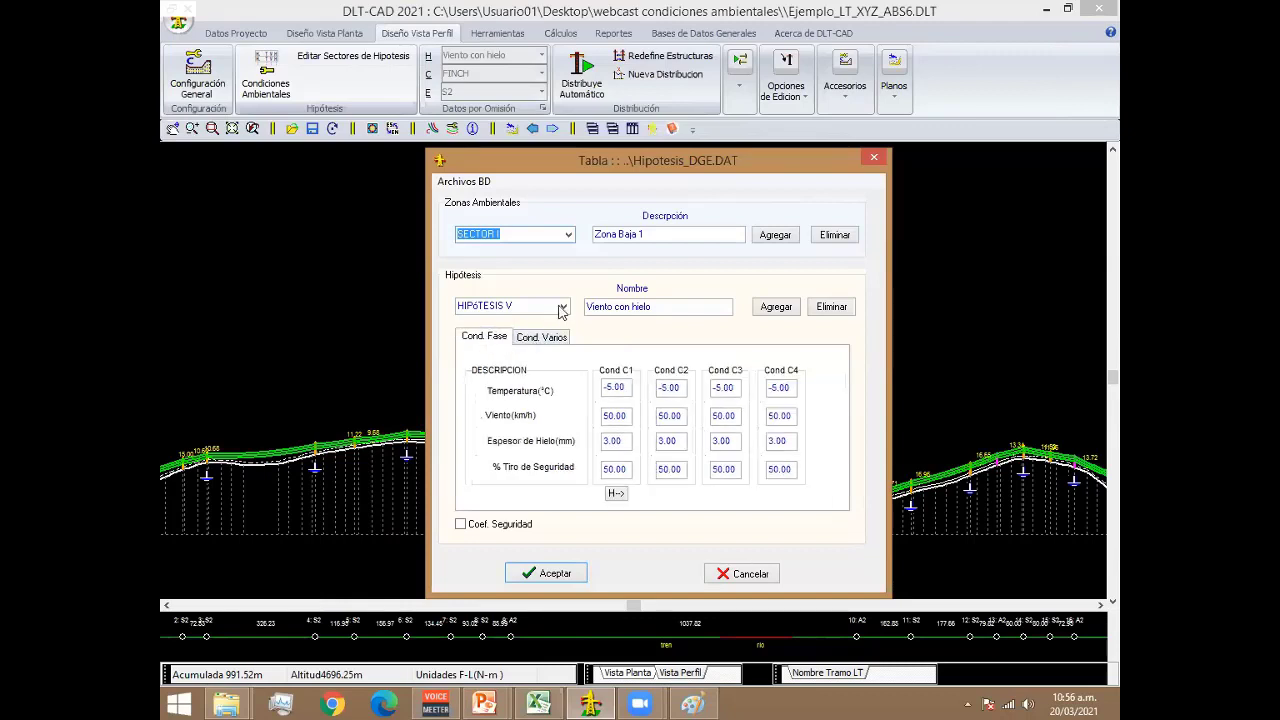
pyautogui.click(563, 307)
pyautogui.click(534, 354)
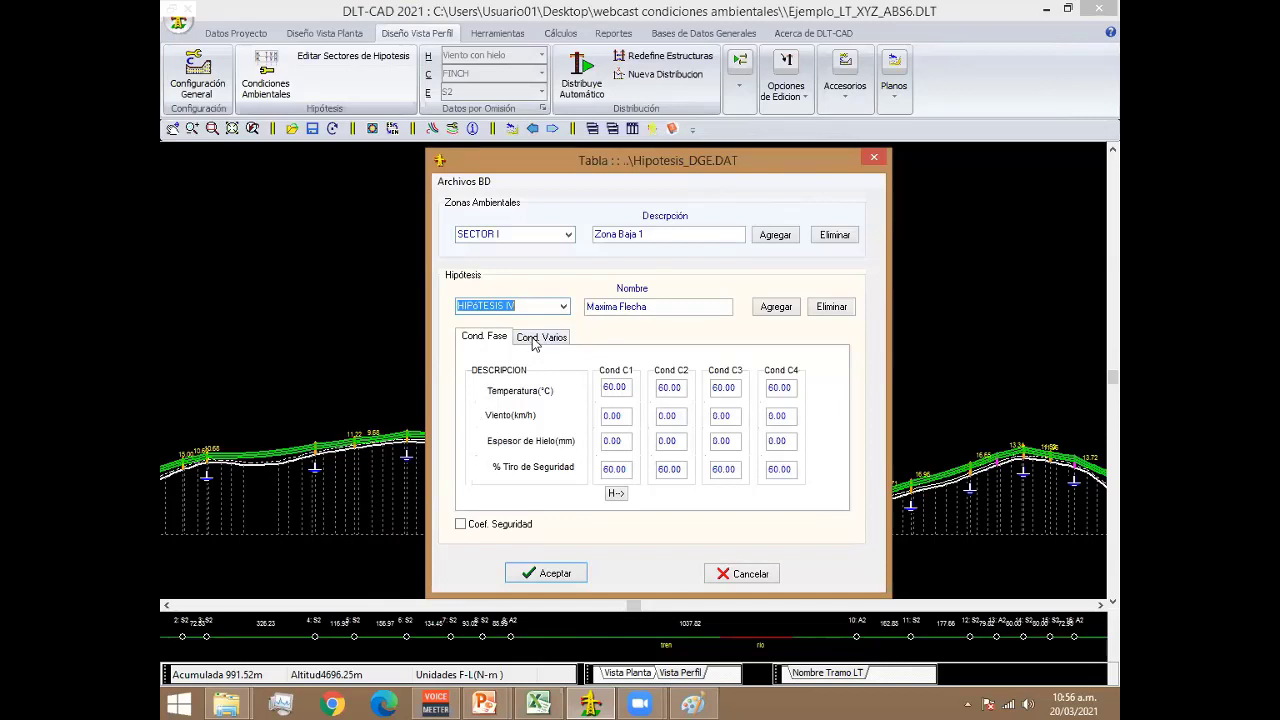
pyautogui.click(534, 341)
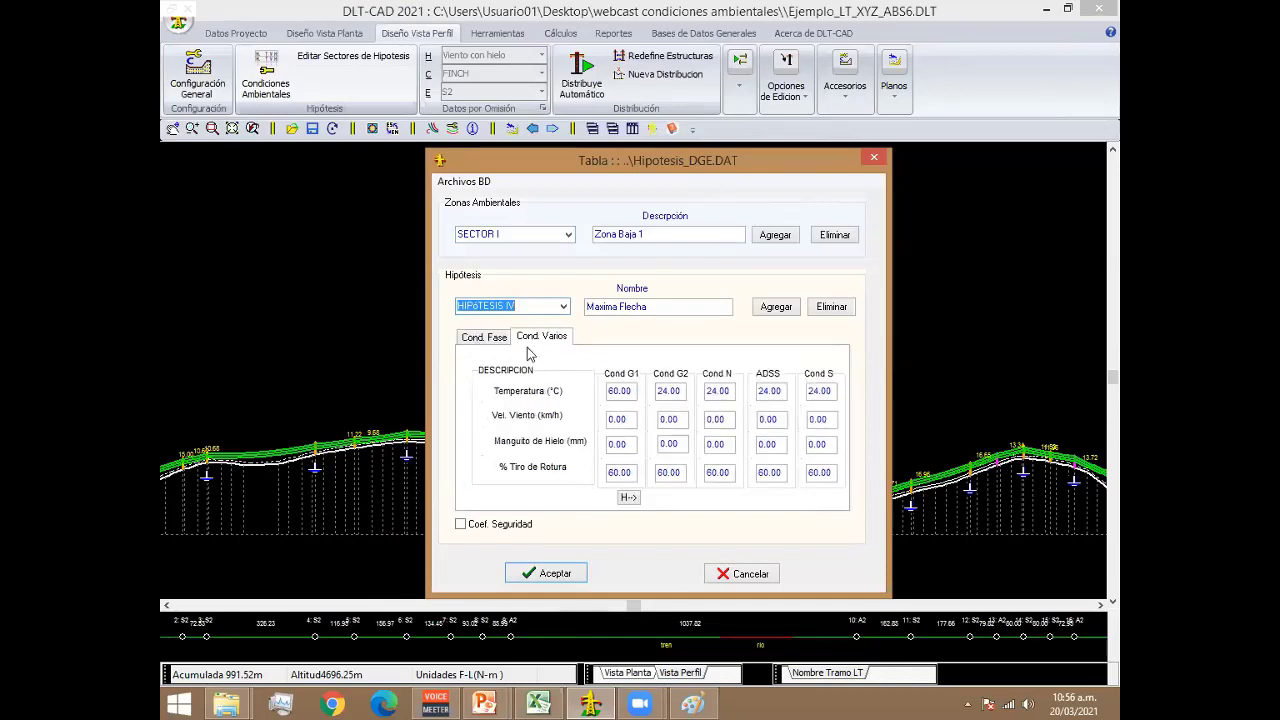
pyautogui.click(492, 340)
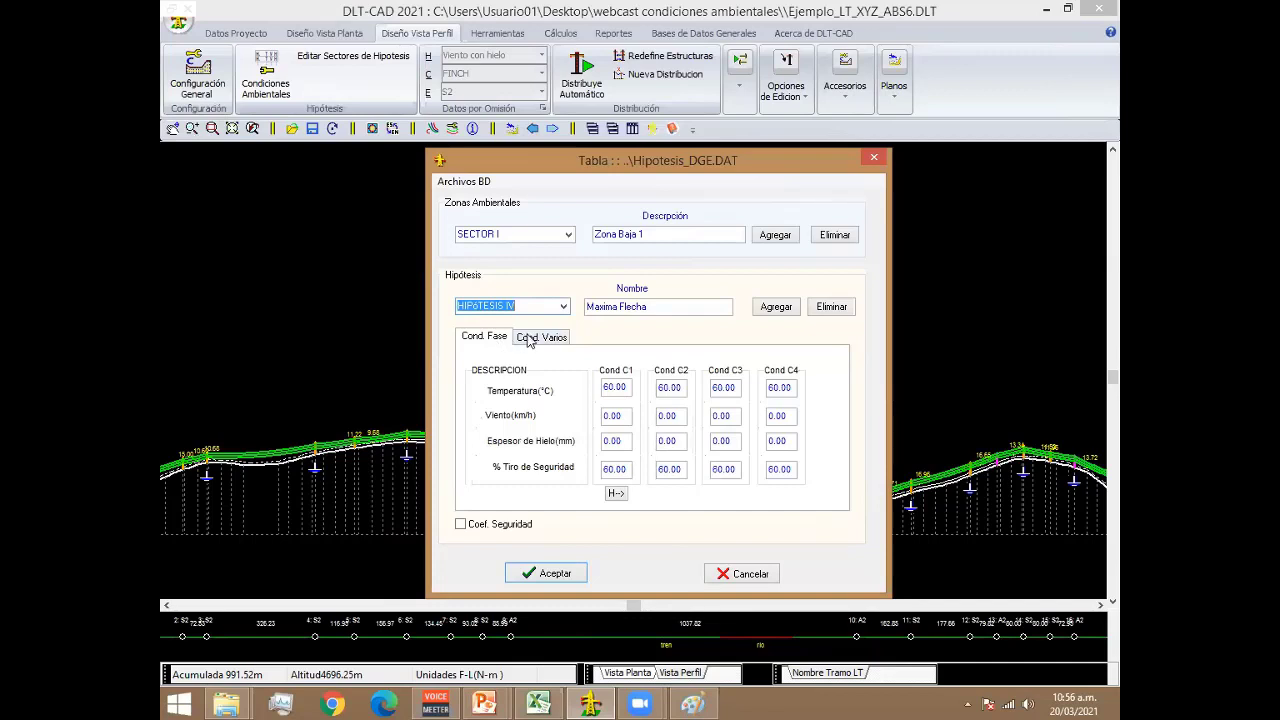
pyautogui.click(528, 340)
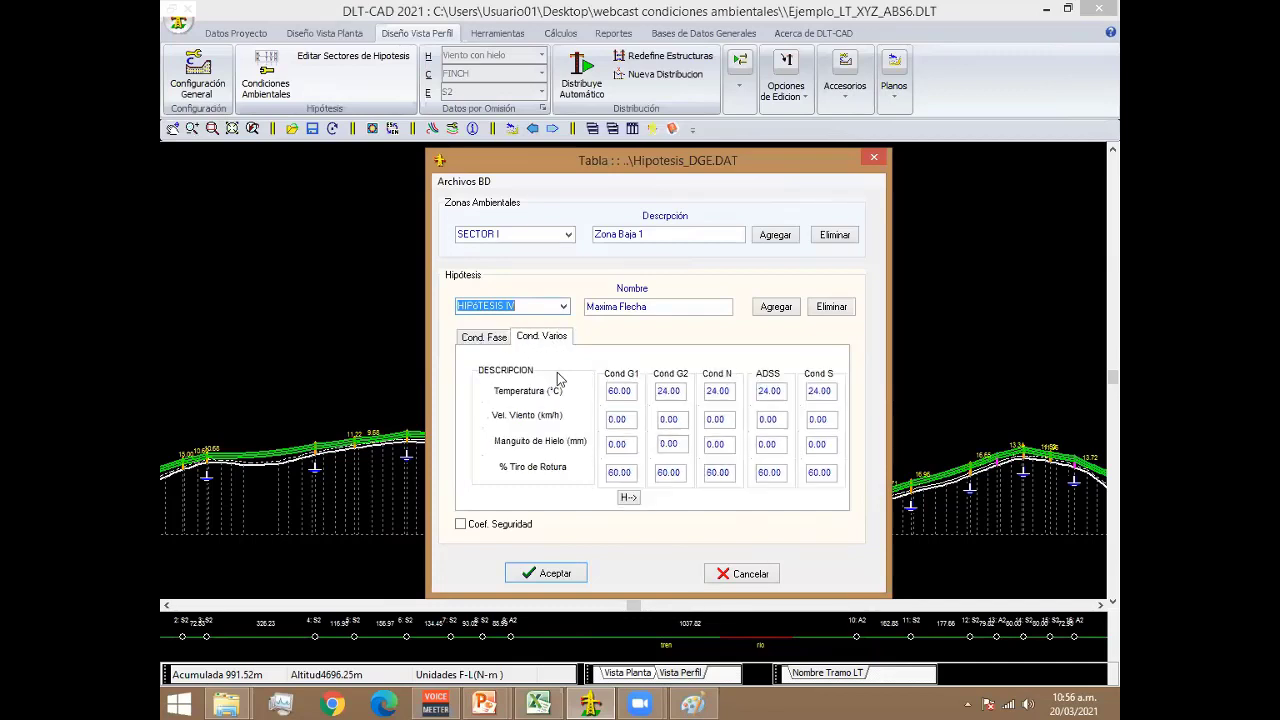
pyautogui.click(624, 391)
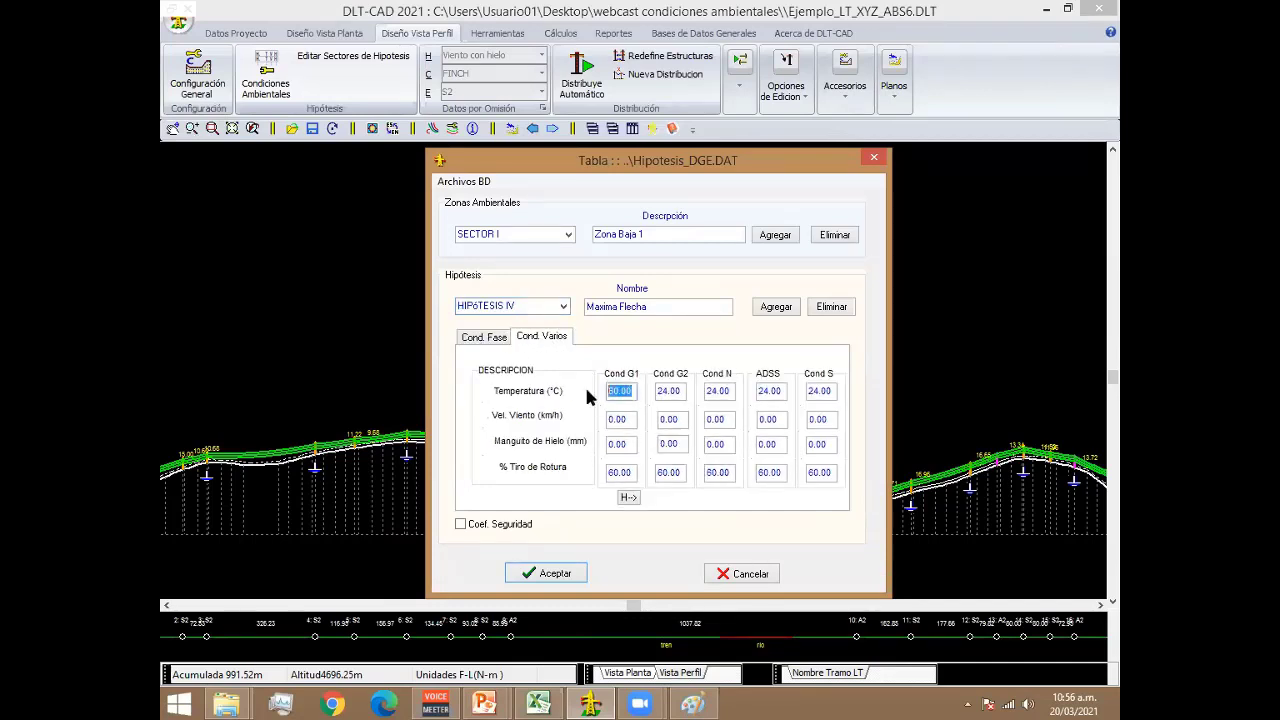
pyautogui.write('30')
pyautogui.click(668, 391)
pyautogui.write('30')
pyautogui.click(634, 499)
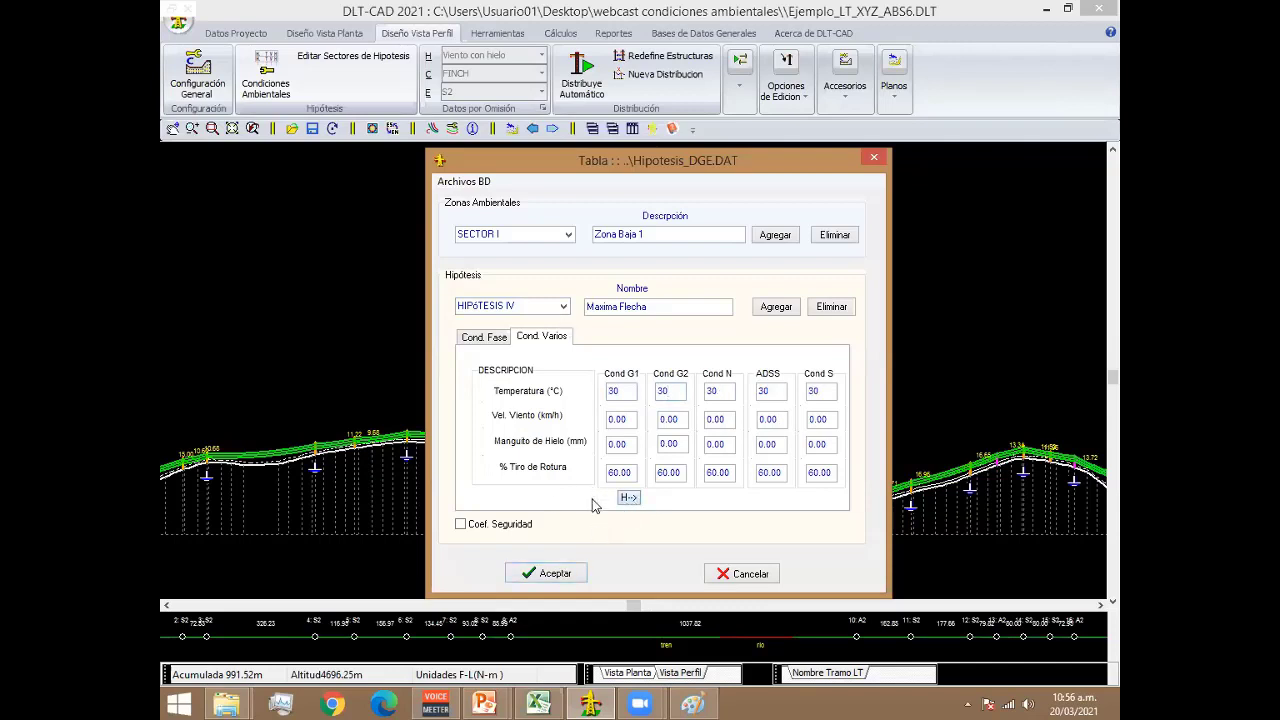
# Set EDS Inicial G1 and G2 % Tiro de Rotura to 15 for every column and save.
pyautogui.click(563, 306)
pyautogui.click(545, 320)
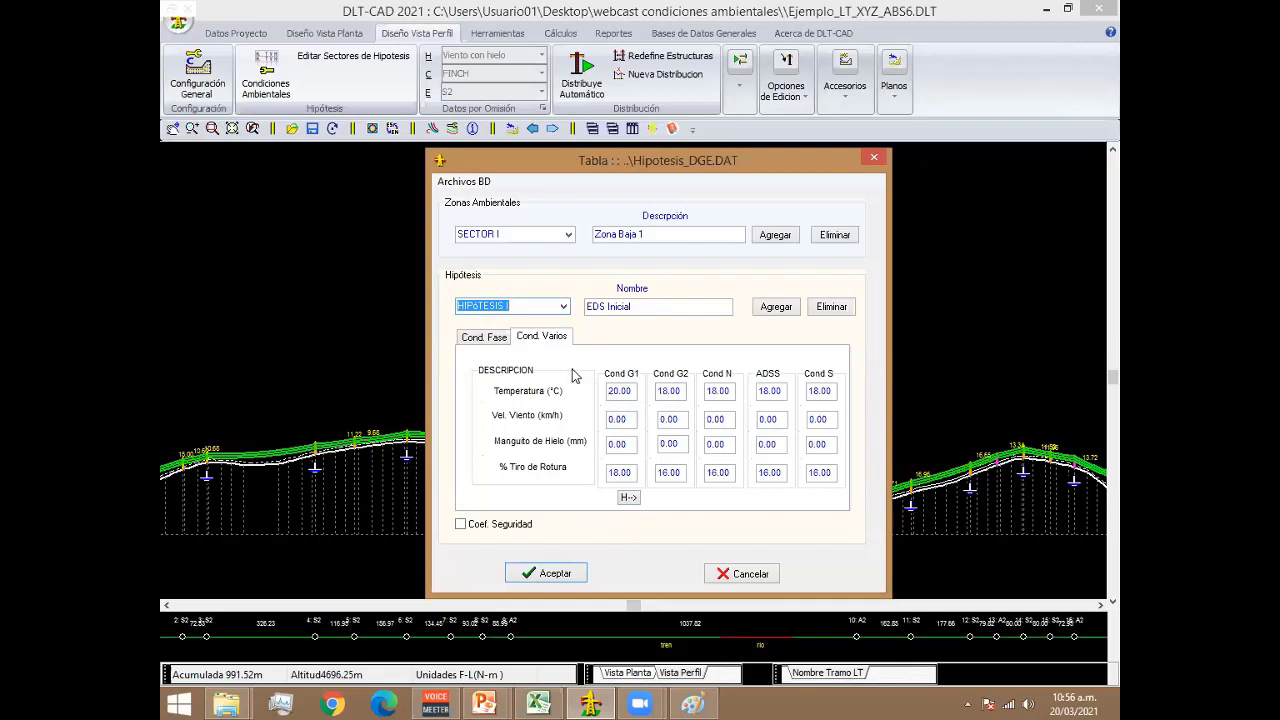
pyautogui.click(633, 473)
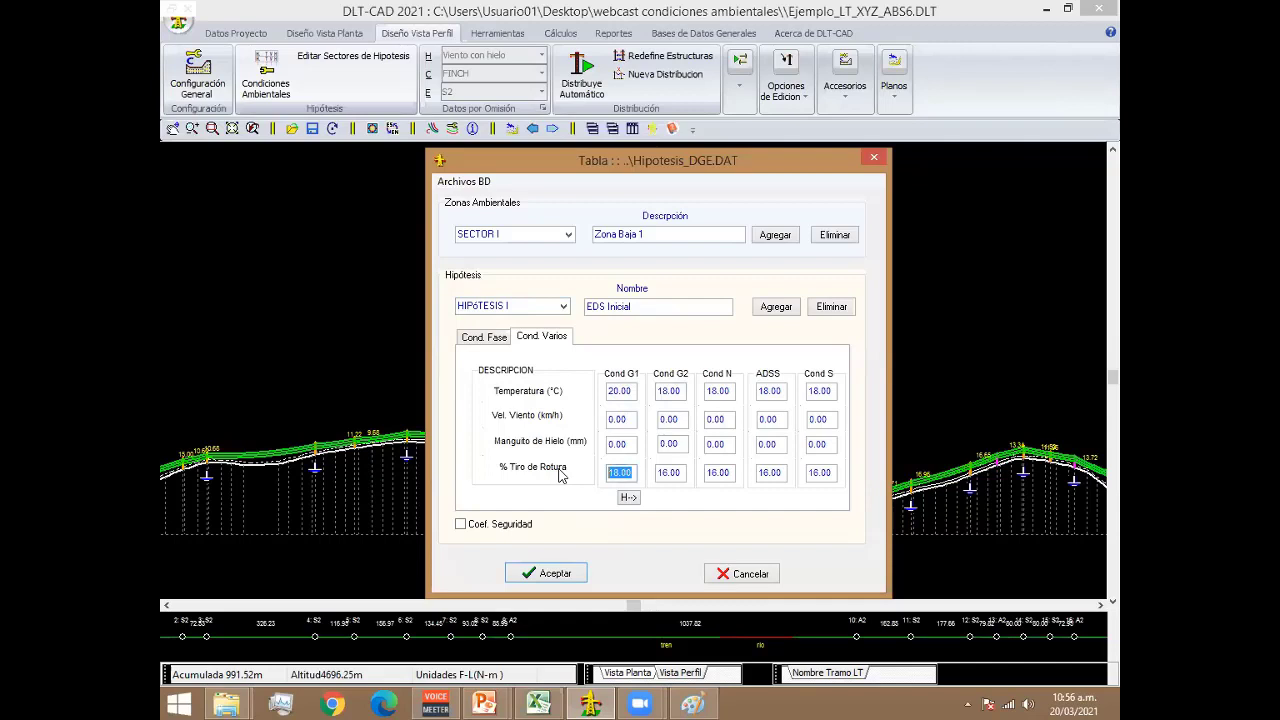
pyautogui.write('15')
pyautogui.click(677, 473)
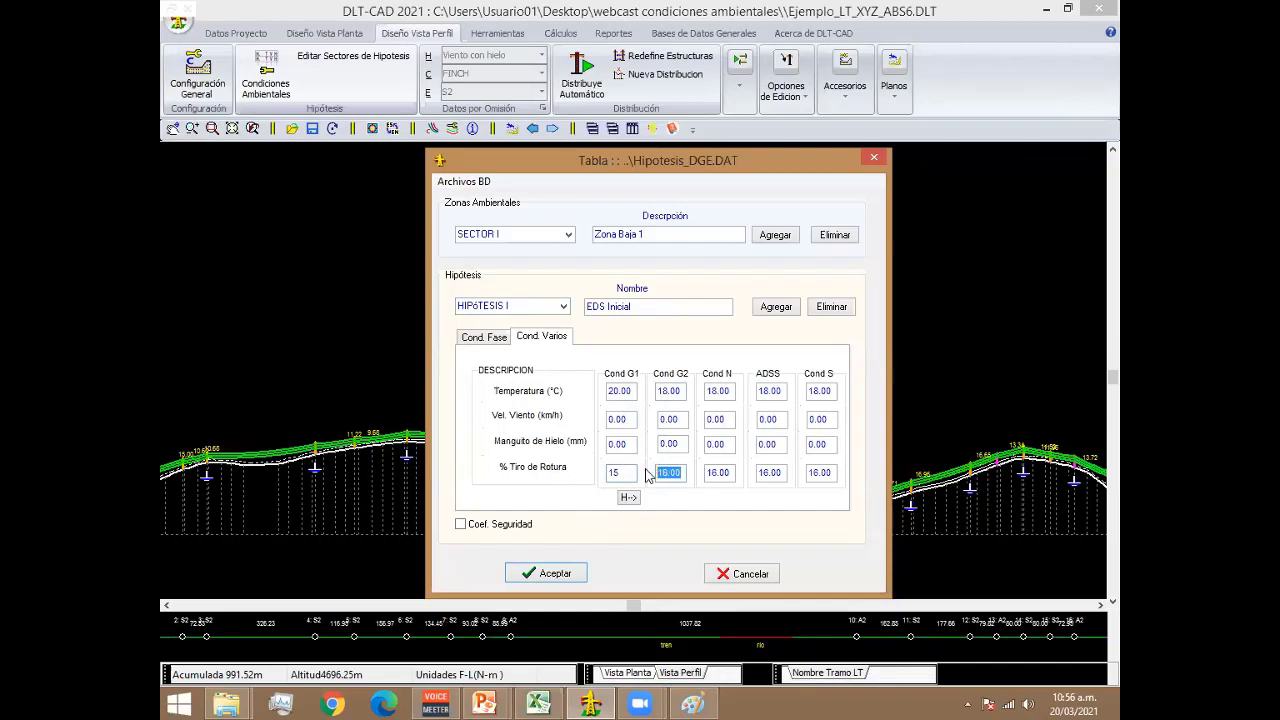
pyautogui.write('15')
pyautogui.click(628, 499)
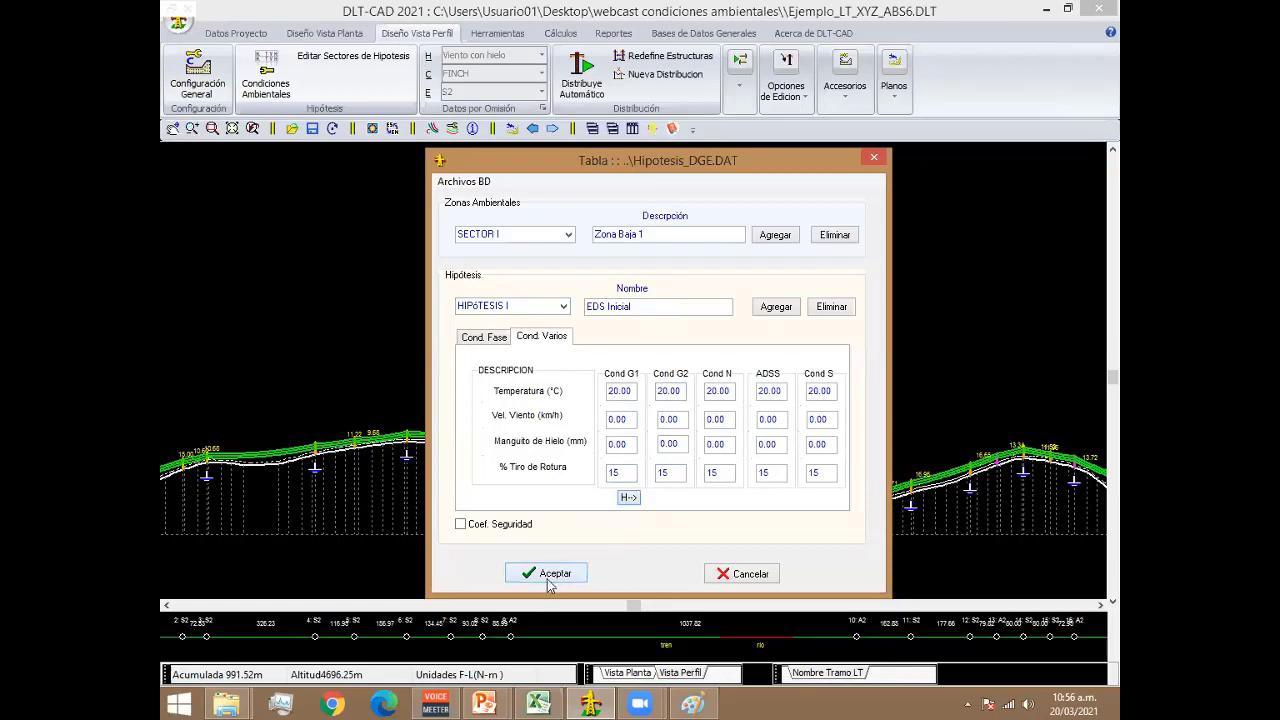
pyautogui.click(551, 576)
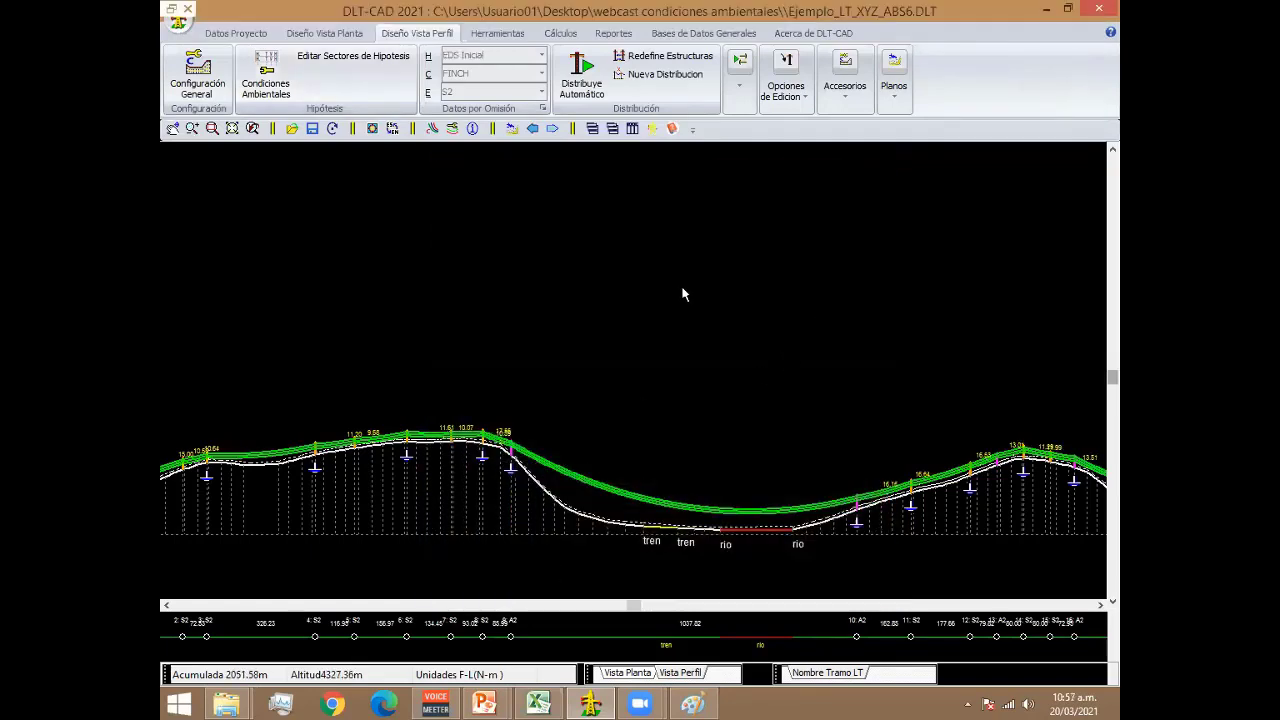
# Show Min Temp catenaries, run the automatic structure distribution, then display Maxima Flecha.
pyautogui.hscroll(2, 600, 300)
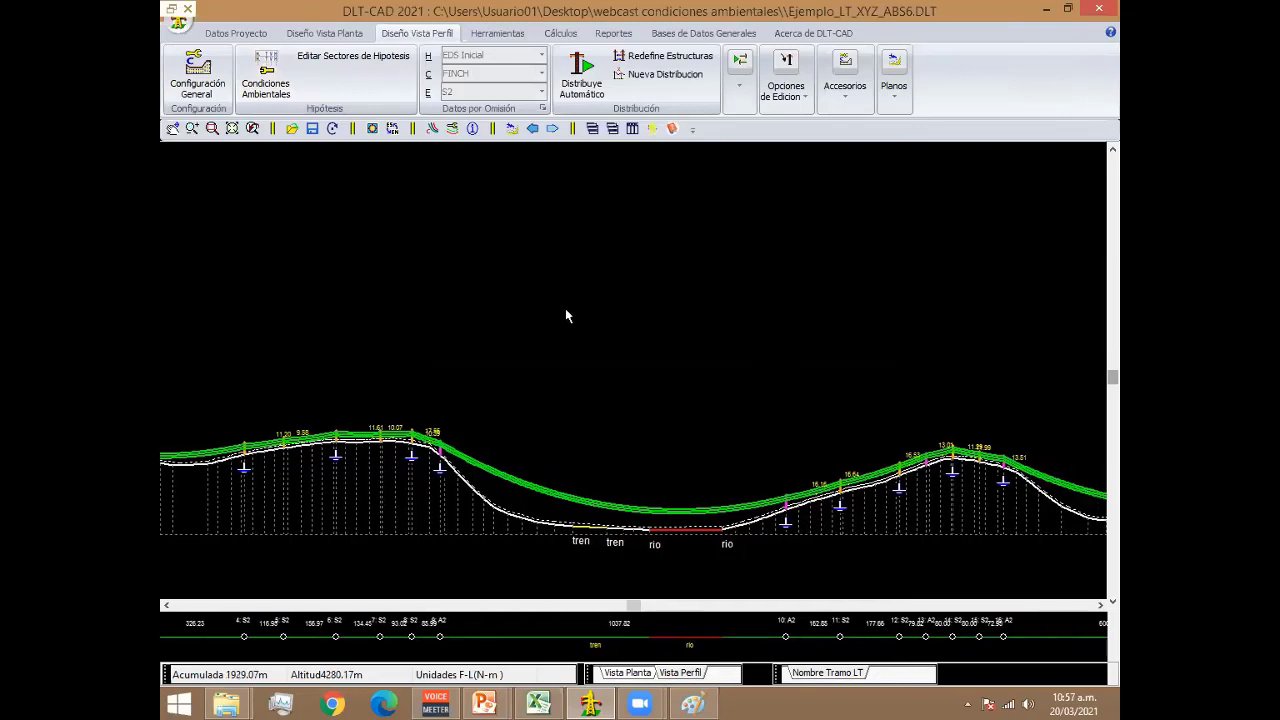
pyautogui.click(541, 55)
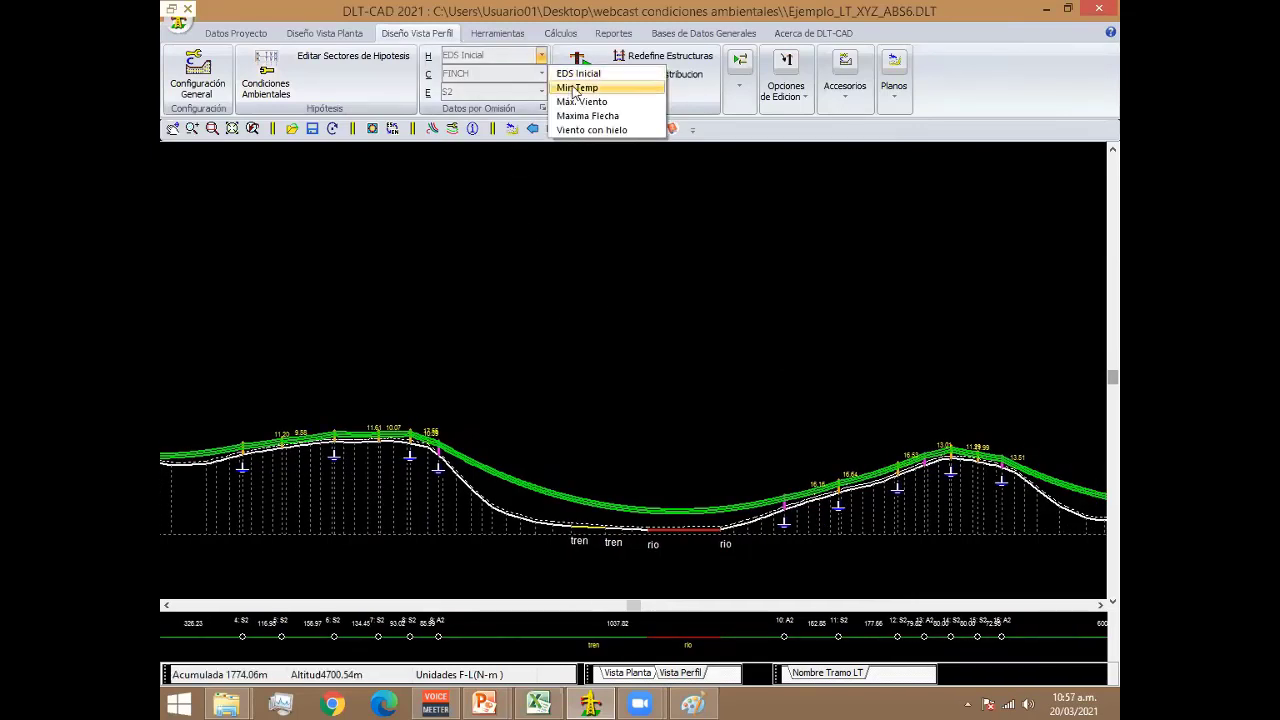
pyautogui.click(570, 80)
pyautogui.click(570, 90)
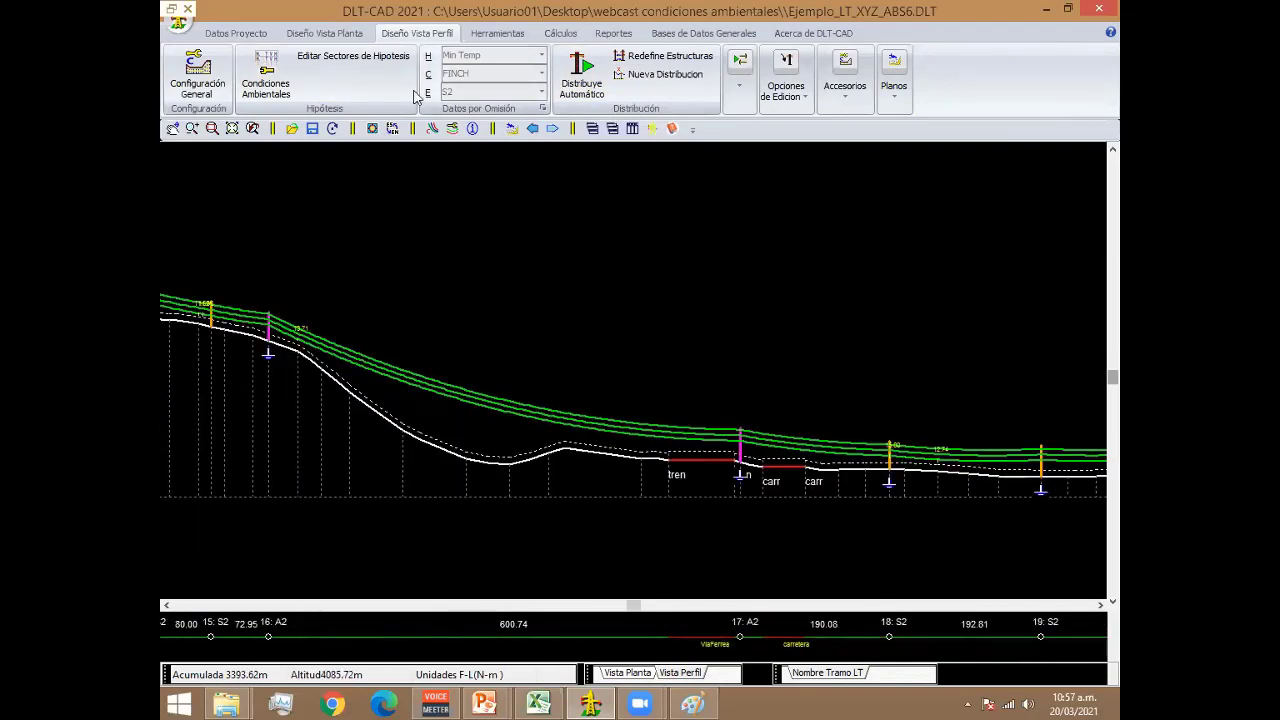
pyautogui.click(541, 55)
pyautogui.click(586, 115)
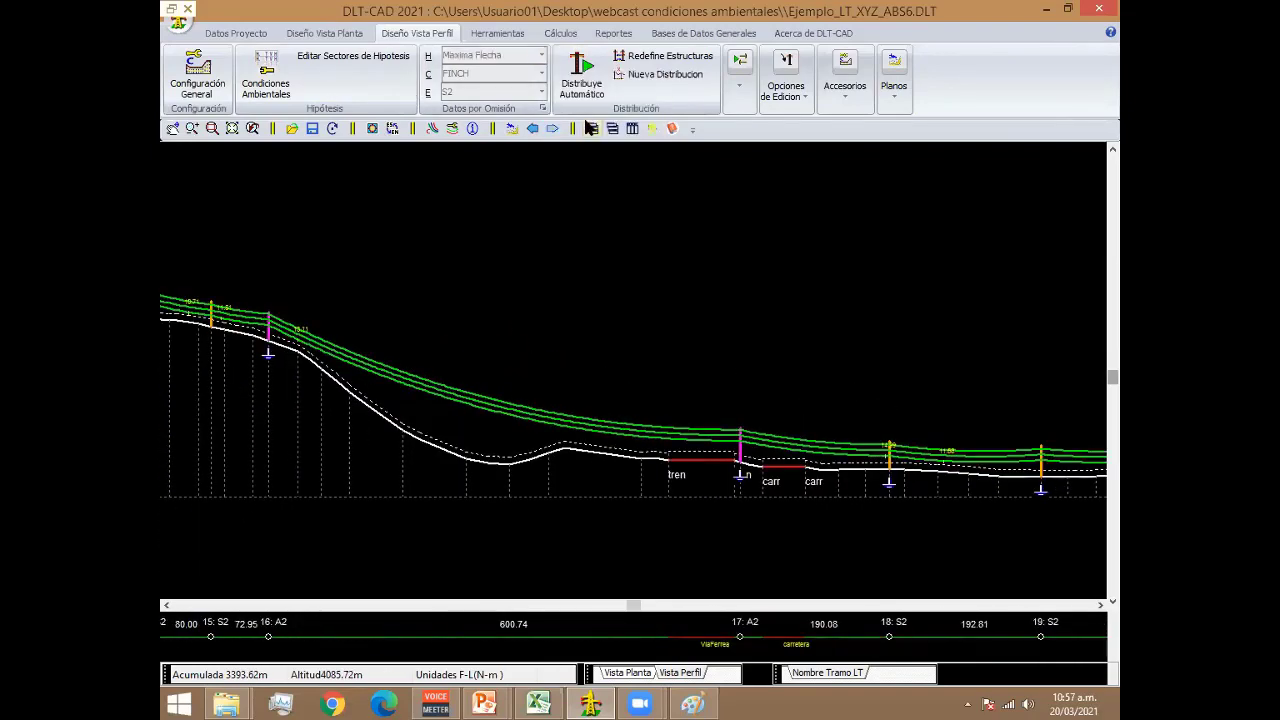
pyautogui.moveTo(632, 294); pyautogui.dragTo(478, 286, button='middle')
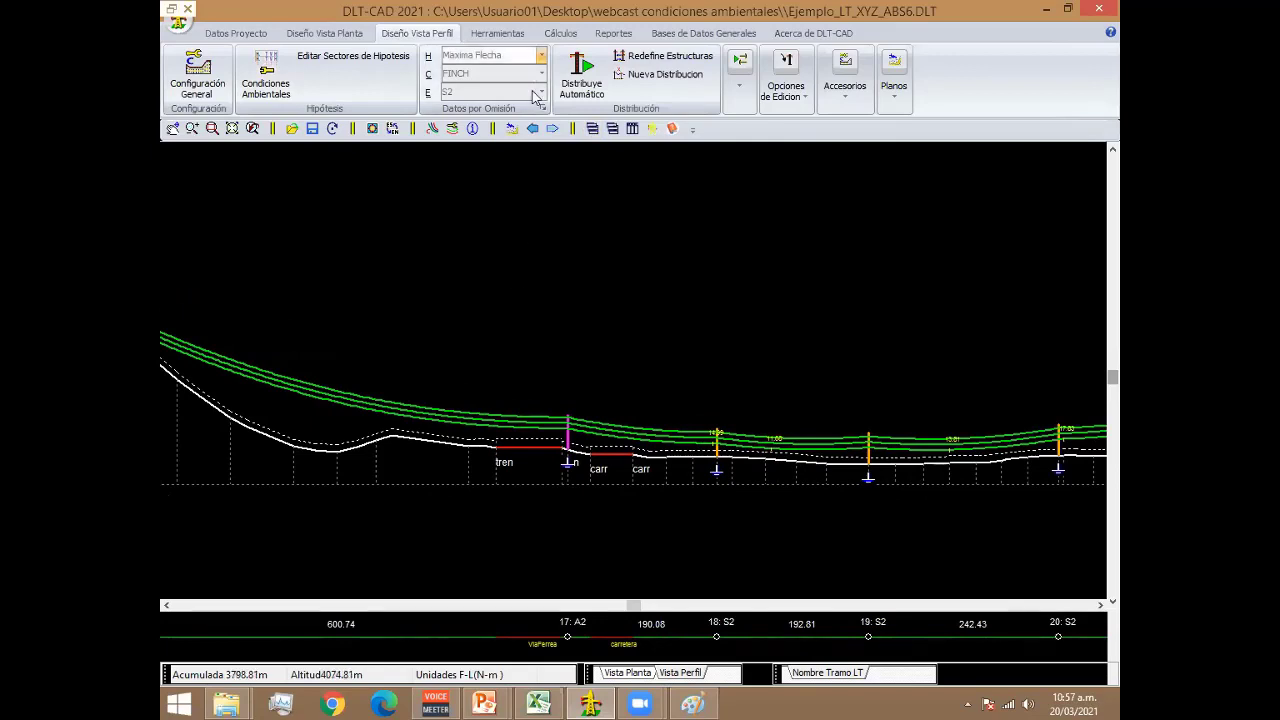
# Cycle the catenaries through Viento con hielo and Máx. Viento, ending on Min Temp at towers 12–16.
pyautogui.click(541, 55)
pyautogui.click(586, 130)
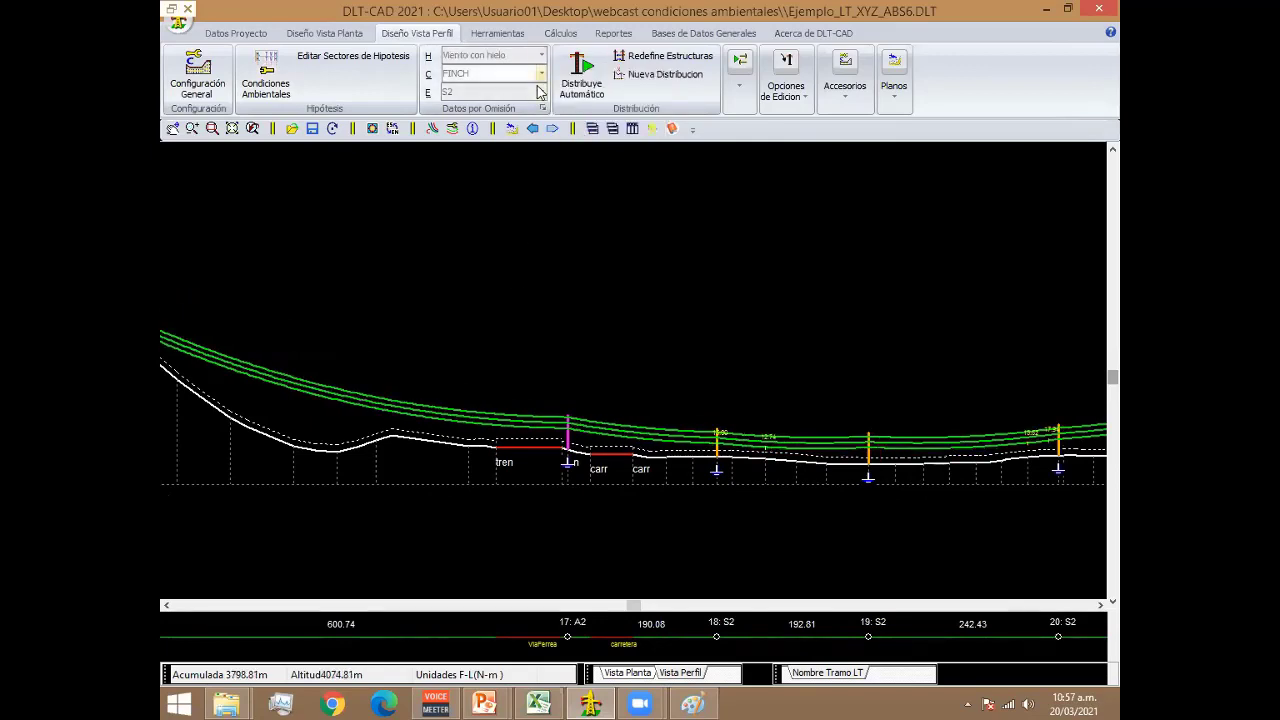
pyautogui.click(541, 55)
pyautogui.click(575, 99)
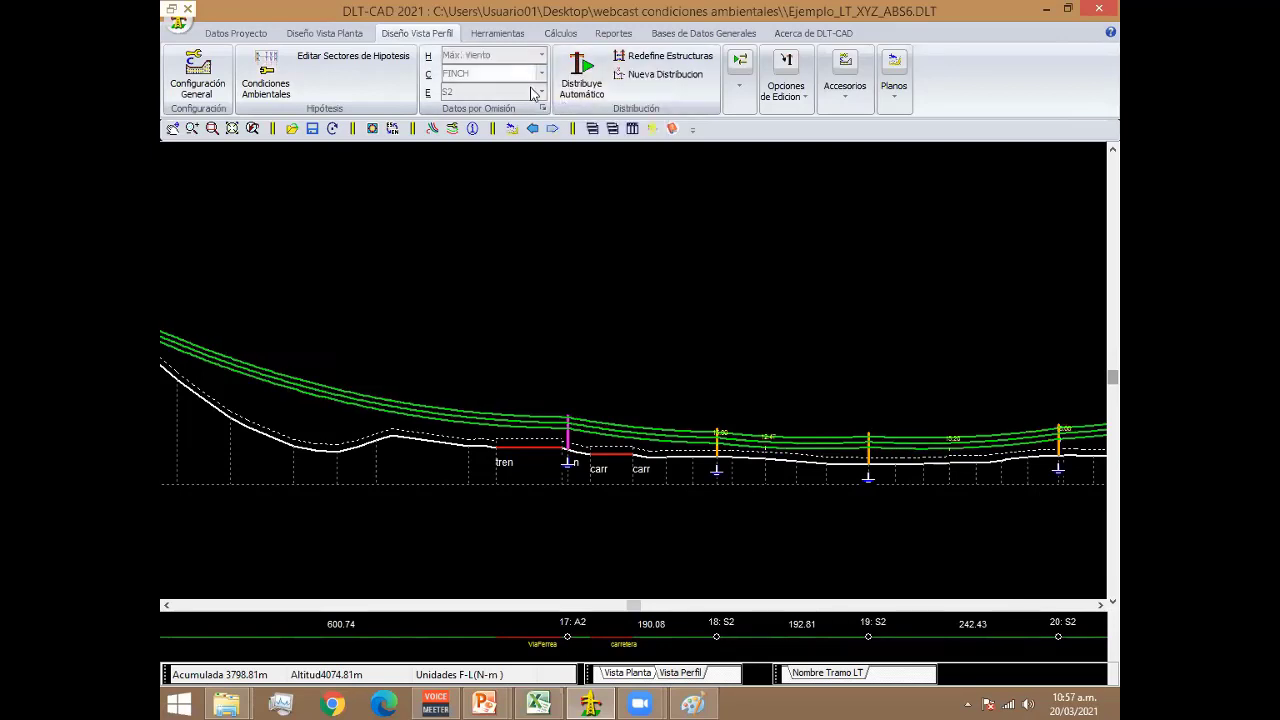
pyautogui.click(541, 55)
pyautogui.click(570, 86)
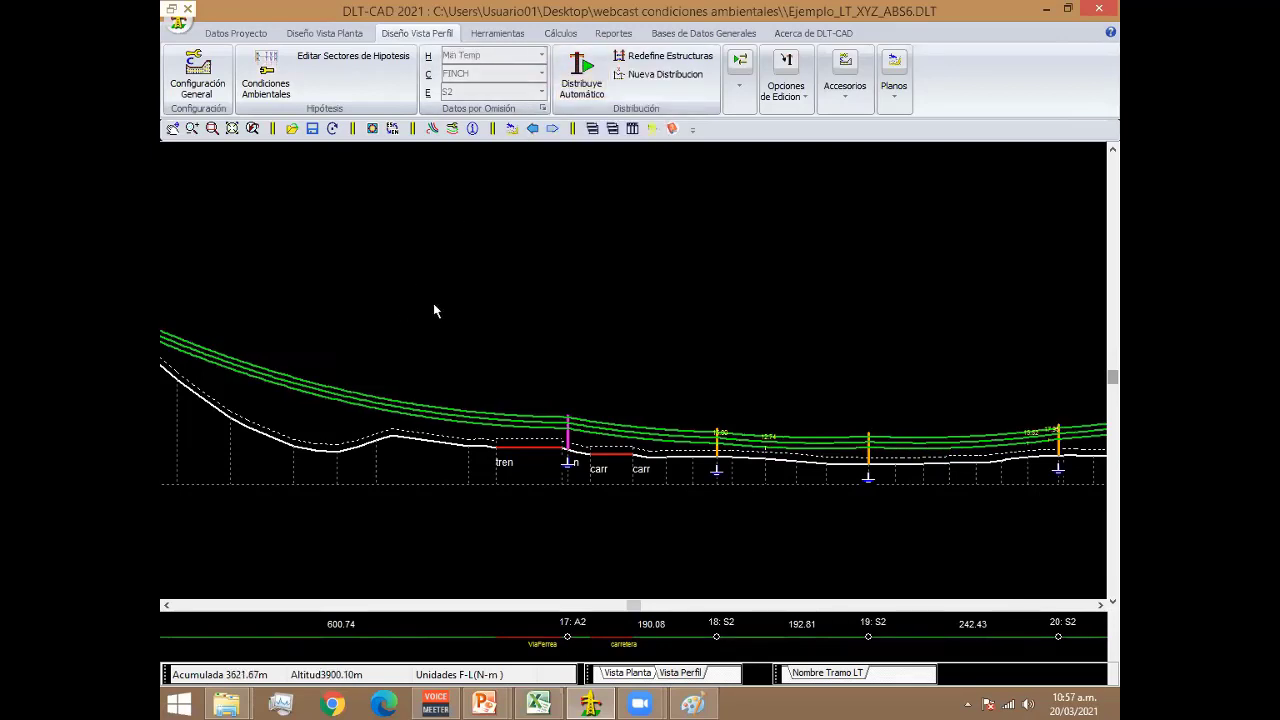
pyautogui.moveTo(433, 310)
pyautogui.mouseDown(button='middle')
pyautogui.moveTo(915, 318)
pyautogui.moveTo(758, 325)
pyautogui.mouseUp(button='middle')
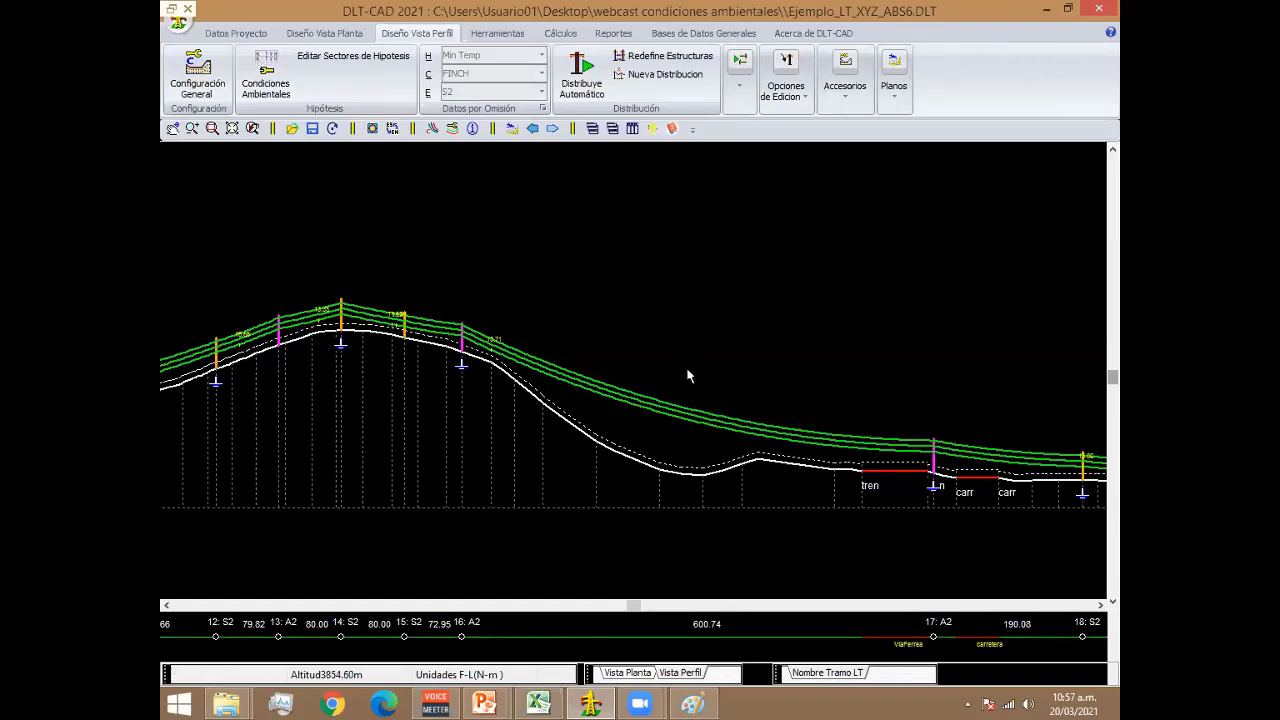
pyautogui.scroll(3, 710, 340)
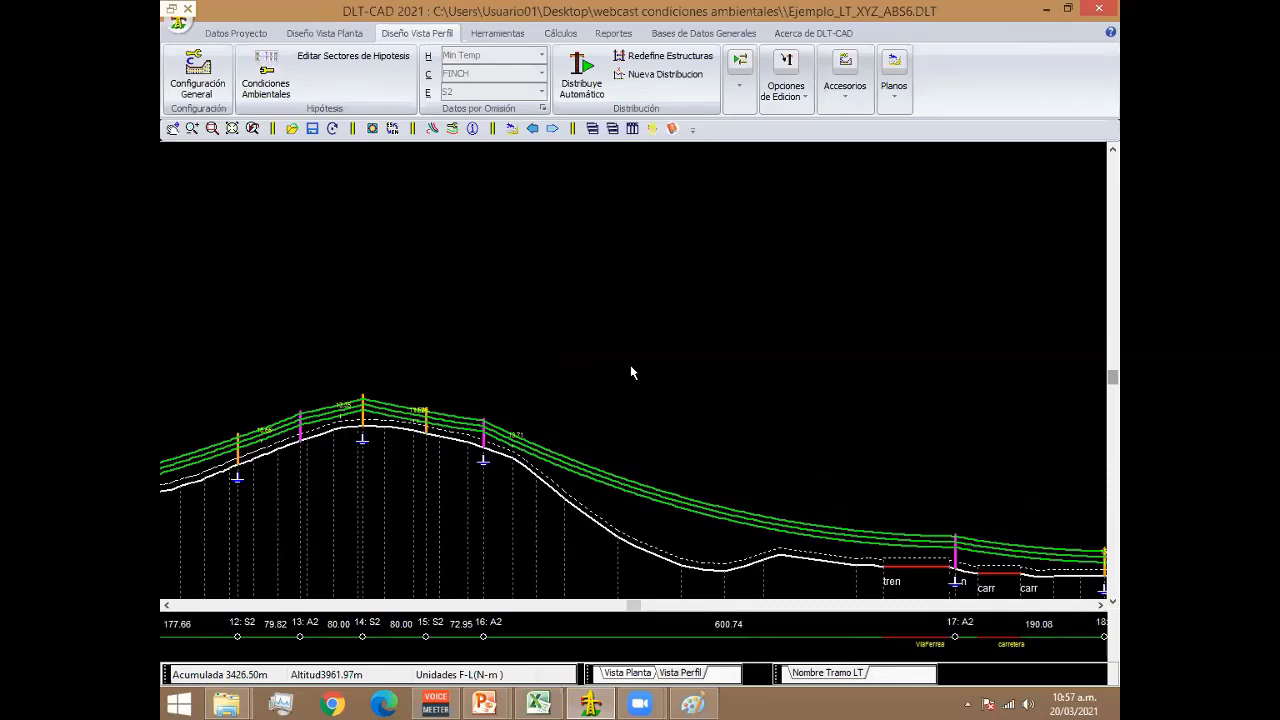
pyautogui.scroll(-3, 632, 285)
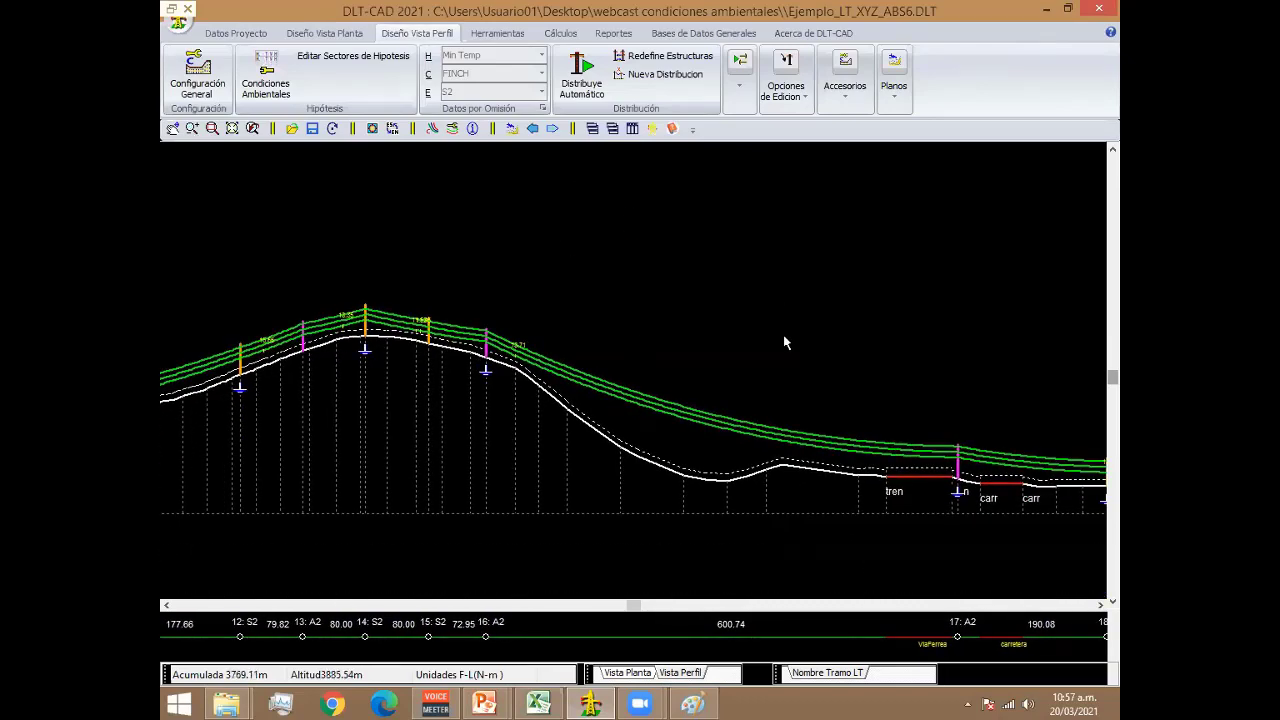
# Move tower 17 along the profile so its adjacent spans become 705.36 and 85.46.
pyautogui.rightClick(558, 322)
pyautogui.click(805, 437)
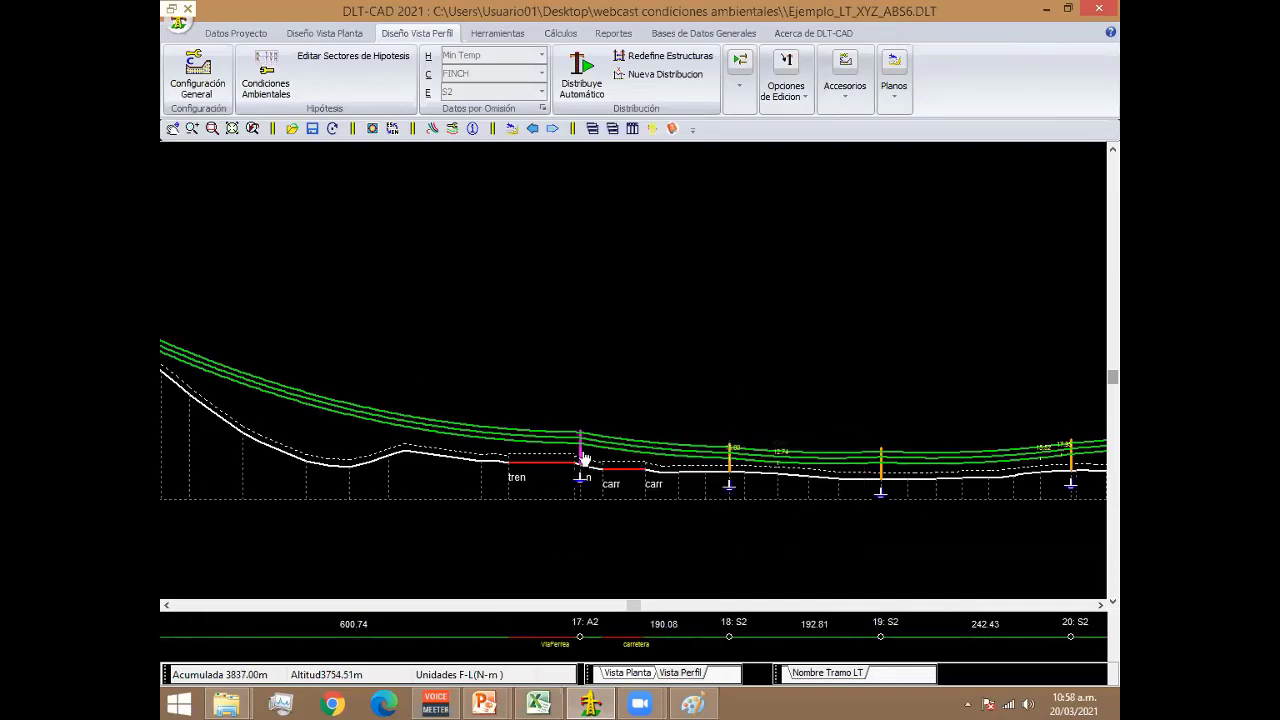
pyautogui.click(703, 458)
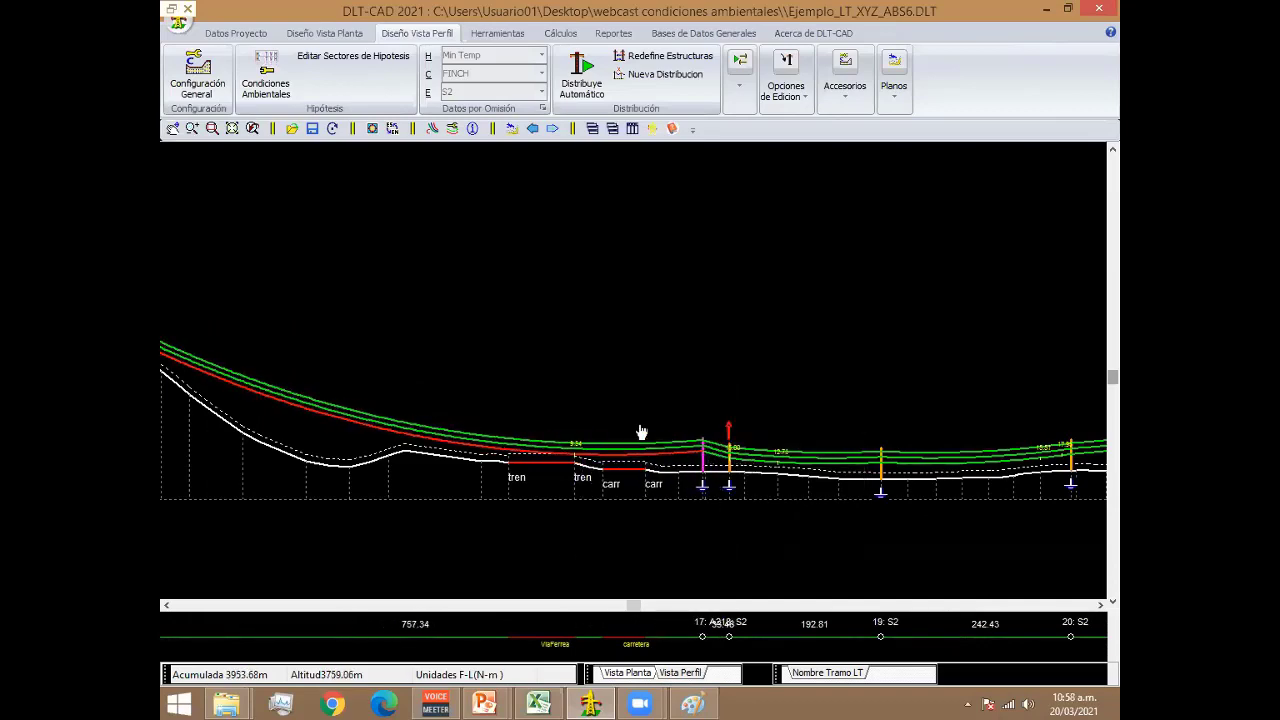
pyautogui.scroll(3, 803, 423)
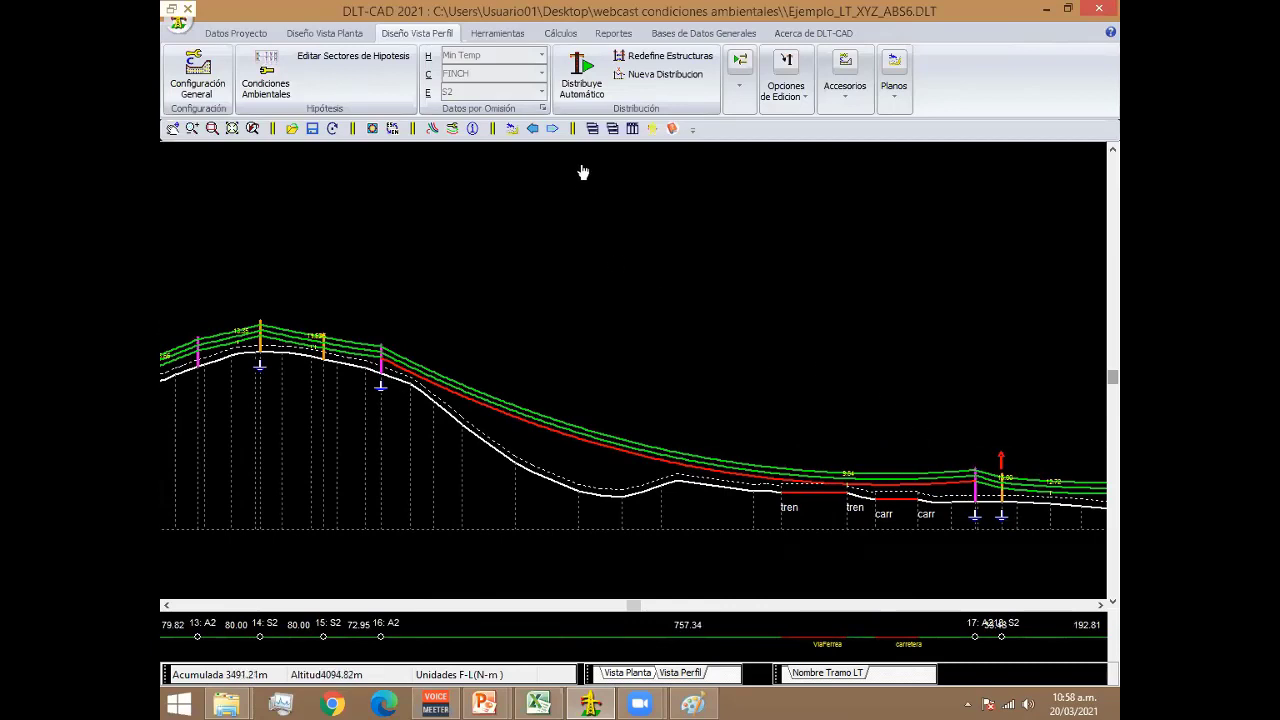
pyautogui.click(541, 55)
pyautogui.click(562, 114)
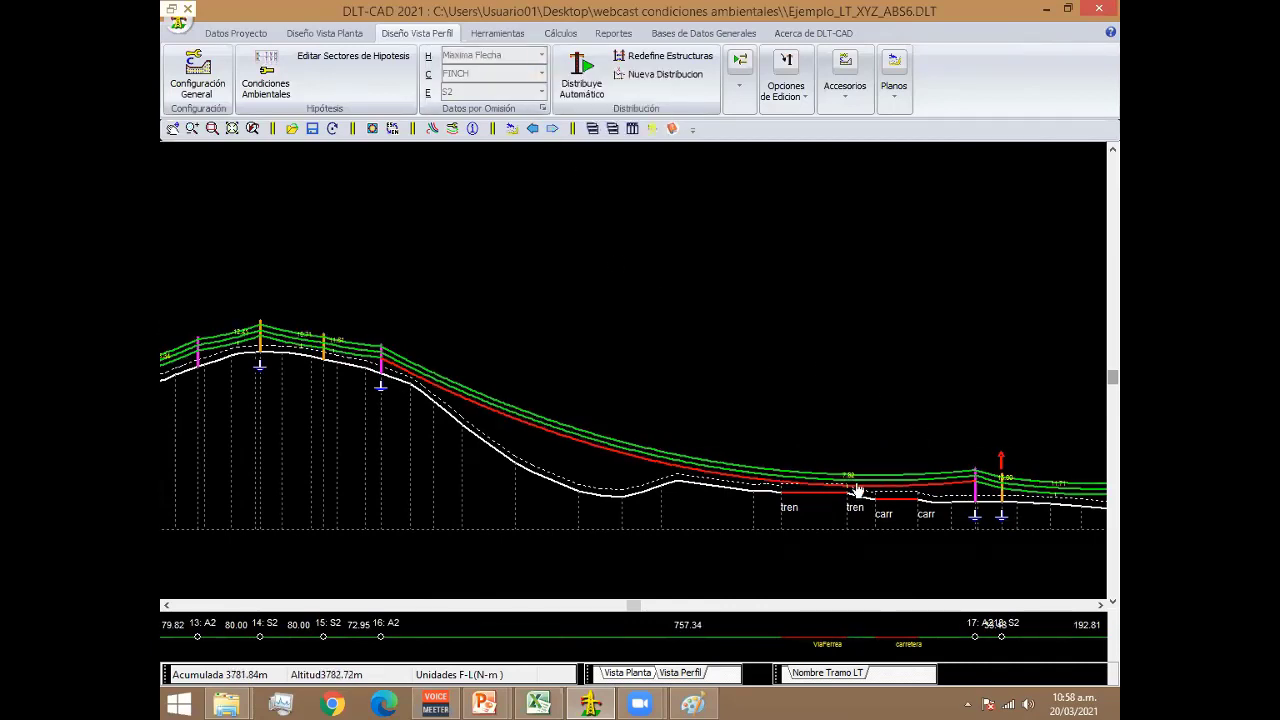
pyautogui.moveTo(974, 498); pyautogui.dragTo(938, 503)
pyautogui.moveTo(797, 400); pyautogui.dragTo(683, 382, button='middle')
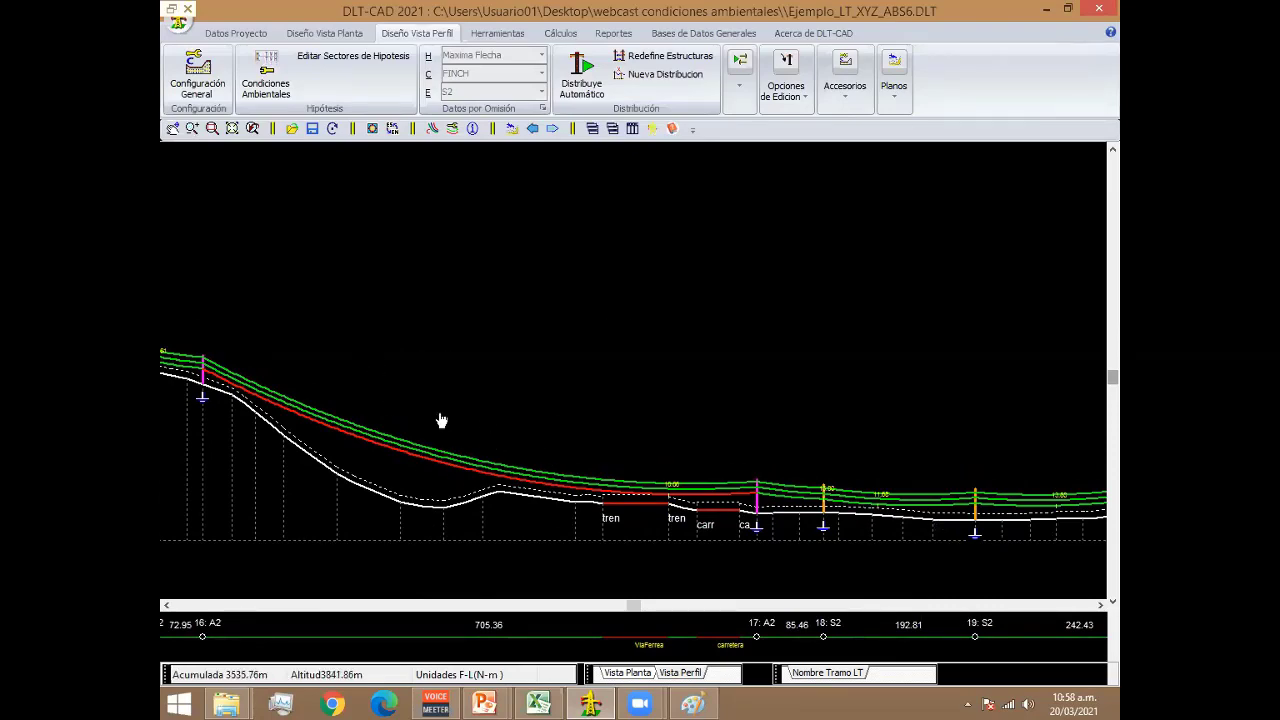
pyautogui.scroll(2, 450, 420)
pyautogui.moveTo(485, 386); pyautogui.dragTo(760, 334, button='middle')
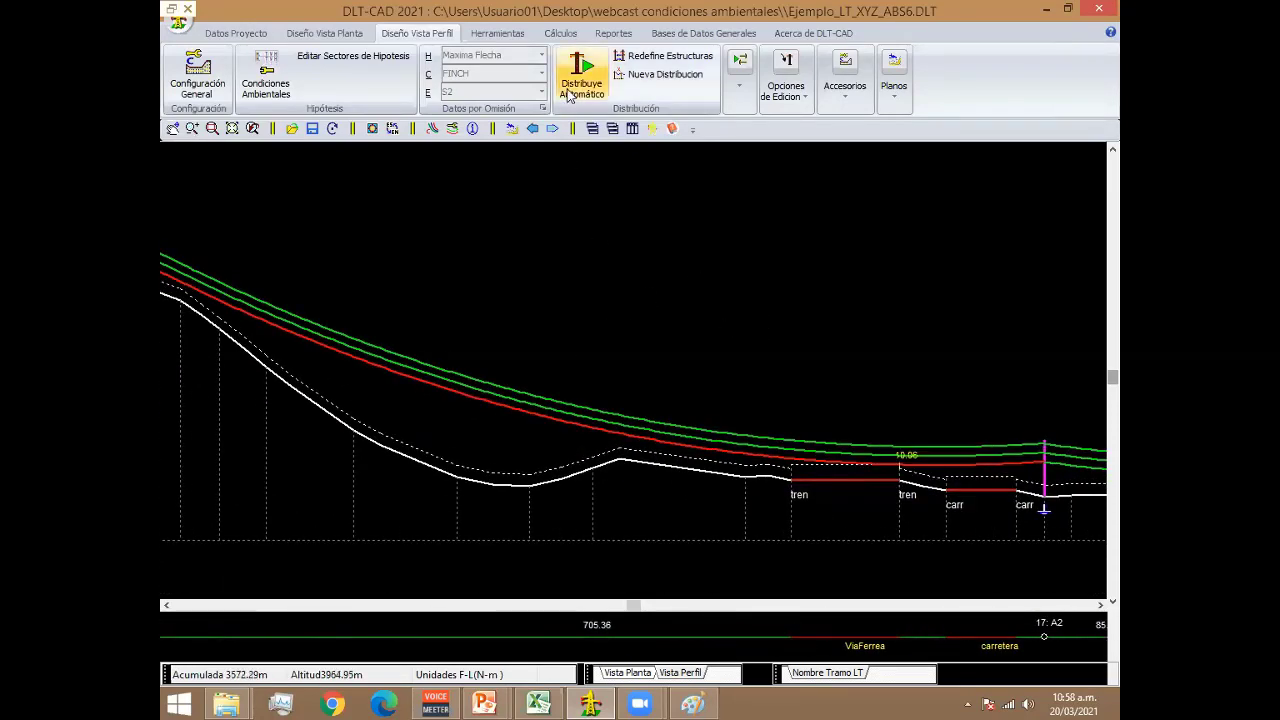
# Plot the Min Temp hypothesis catenaries over the profile and zoom out.
pyautogui.click(541, 55)
pyautogui.click(577, 88)
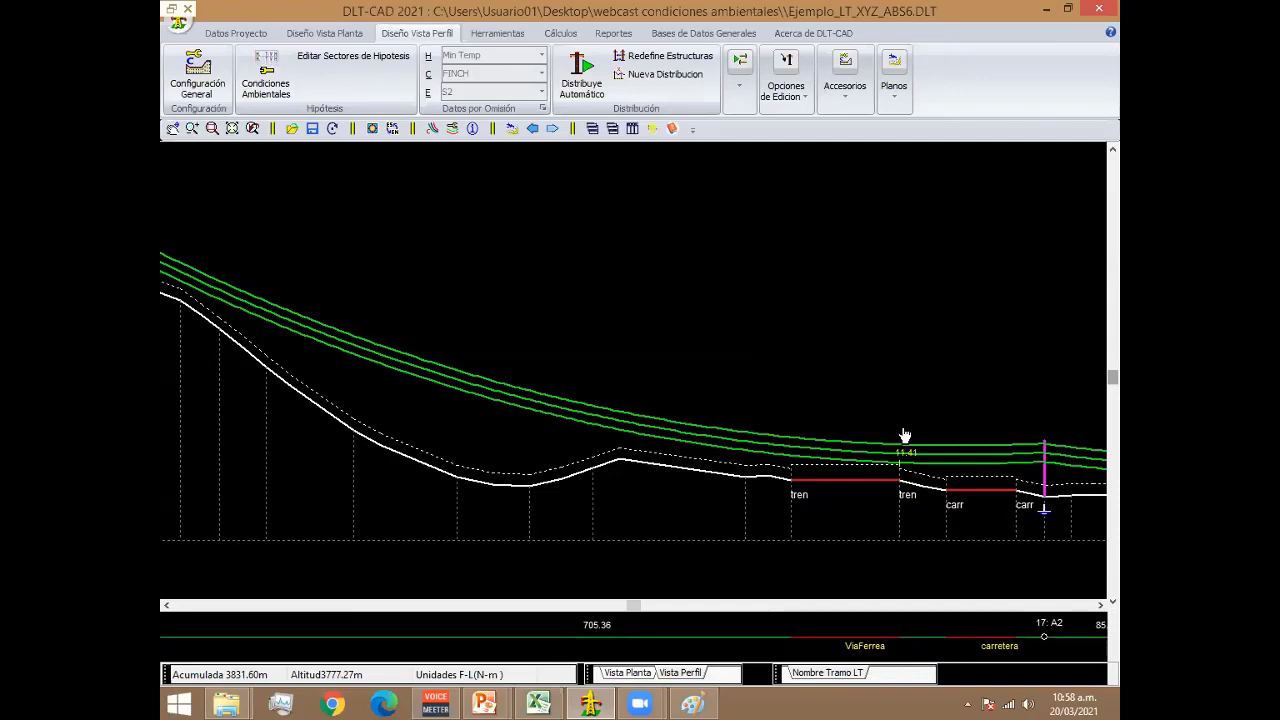
pyautogui.scroll(-2, 760, 380)
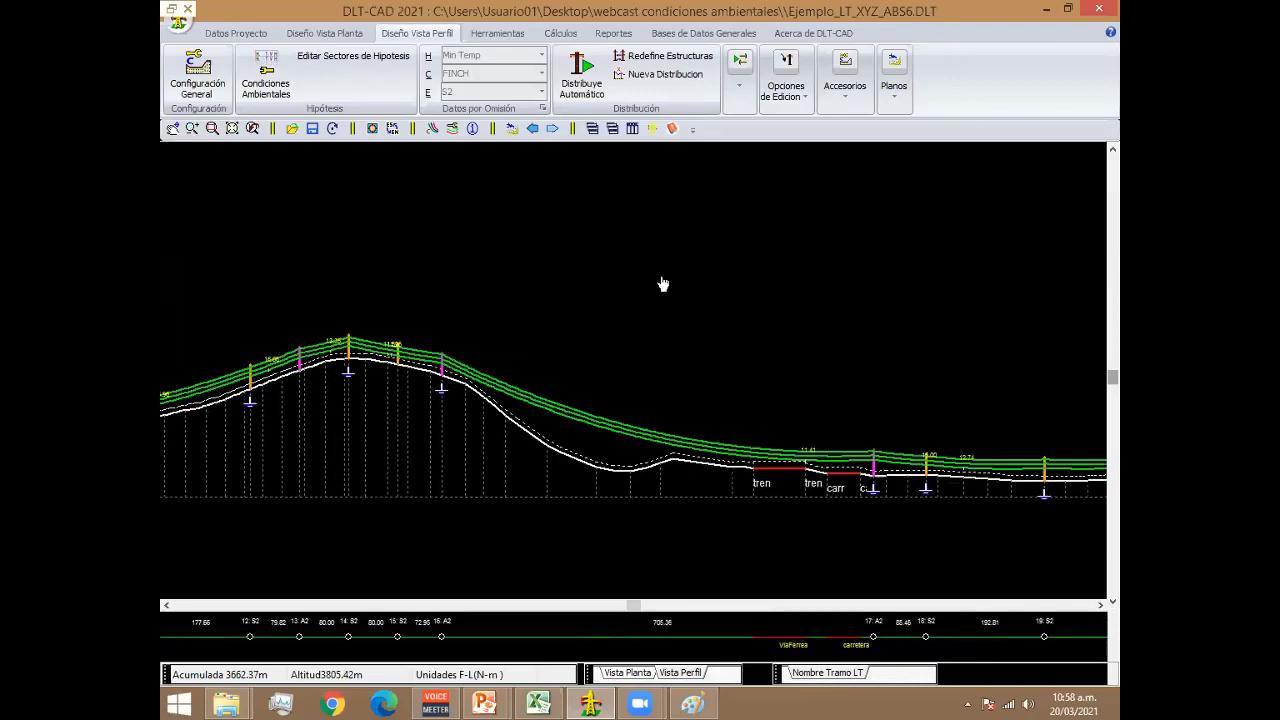
pyautogui.rightClick(663, 283)
pyautogui.click(643, 309)
pyautogui.scroll(-1, 643, 309)
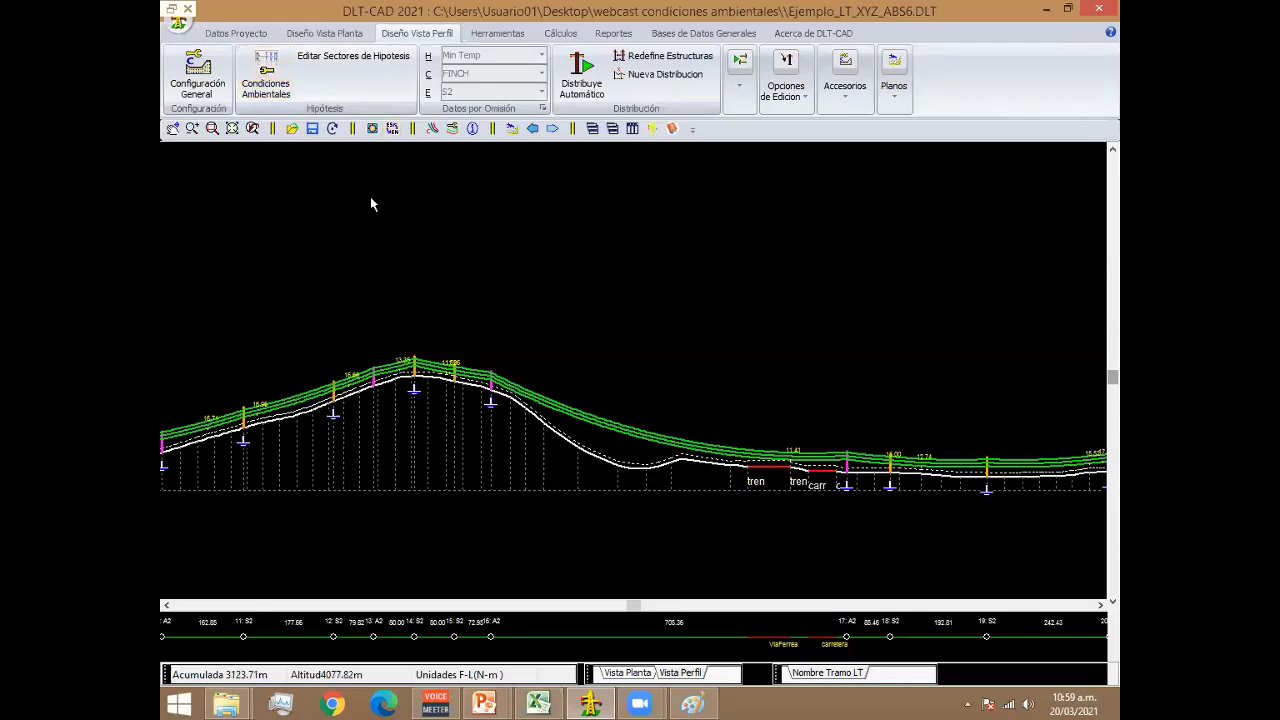
# In Condiciones Ambientales, add zone SECTOR II via Agregar and describe it as 'Zona ambiental 2'.
pyautogui.click(270, 75)
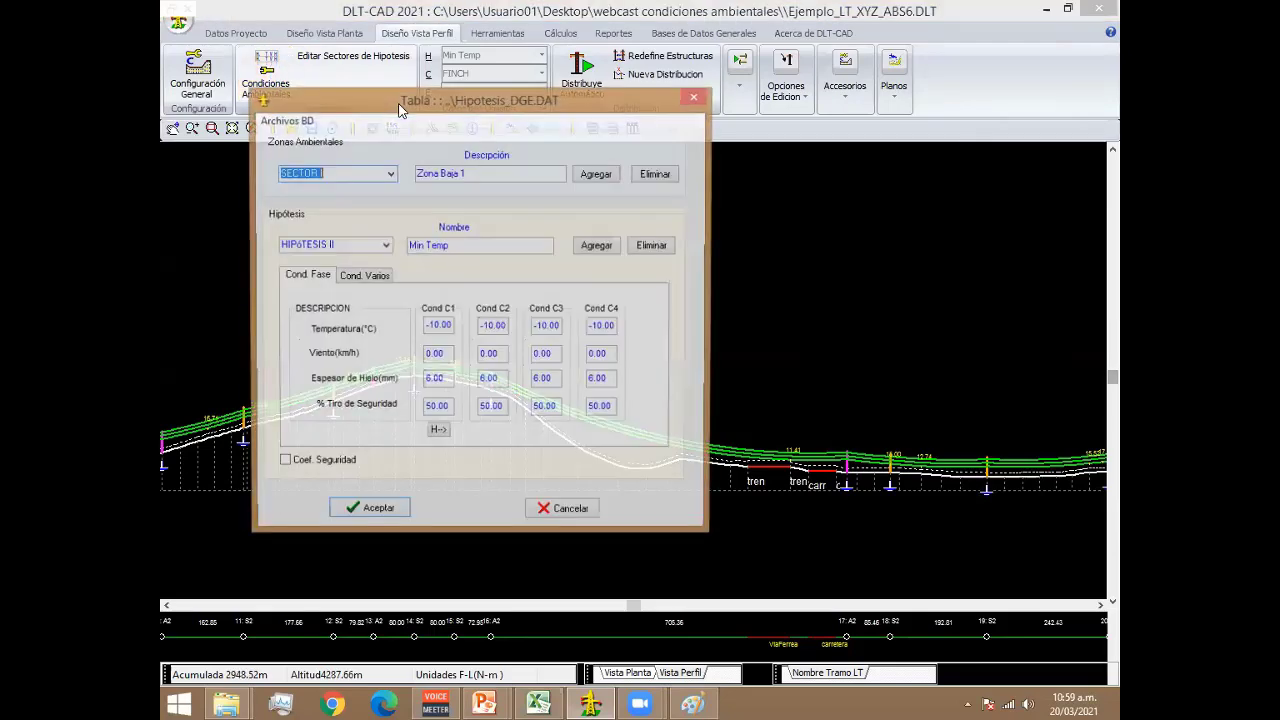
pyautogui.moveTo(400, 104); pyautogui.dragTo(440, 106)
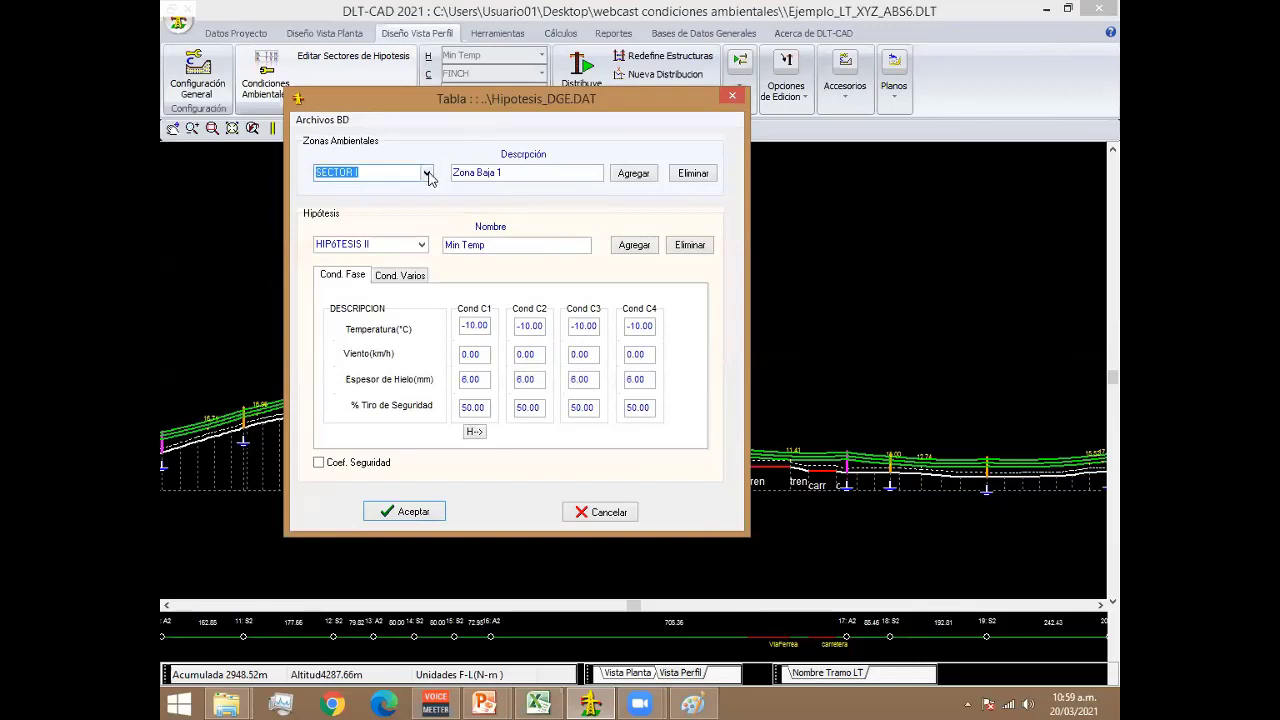
pyautogui.moveTo(463, 108); pyautogui.dragTo(497, 112)
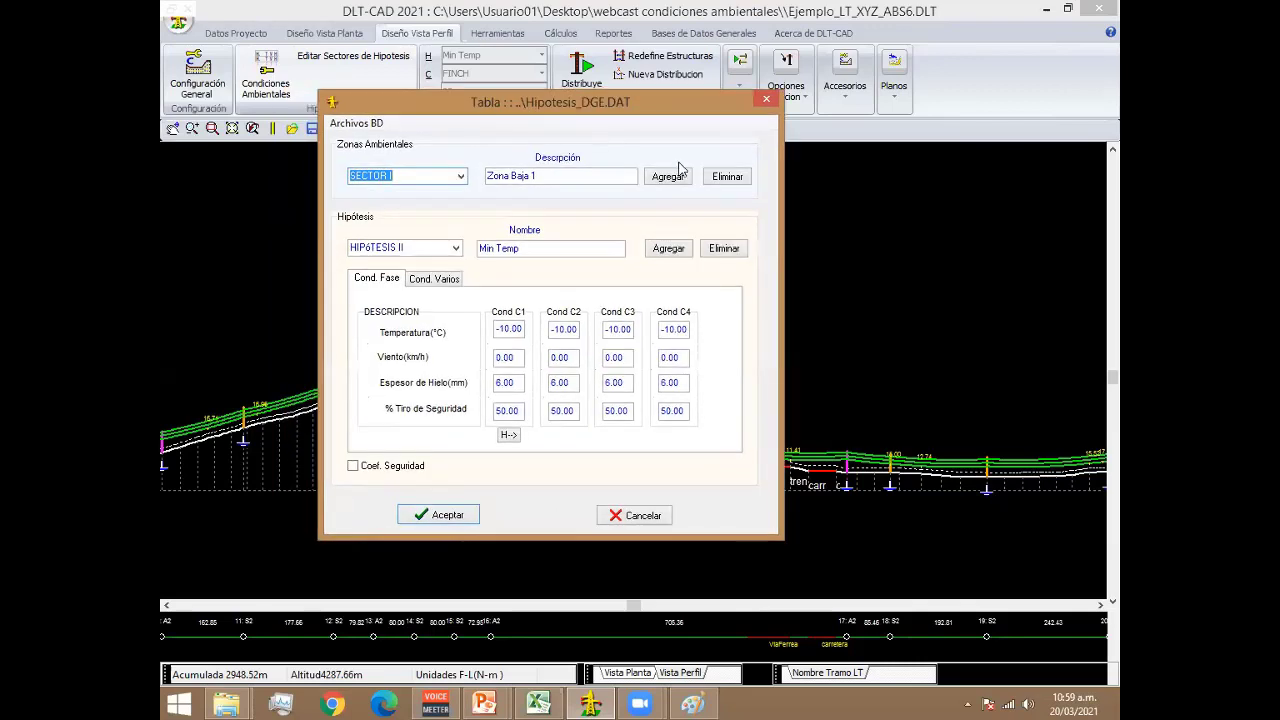
pyautogui.moveTo(641, 118); pyautogui.dragTo(641, 118)
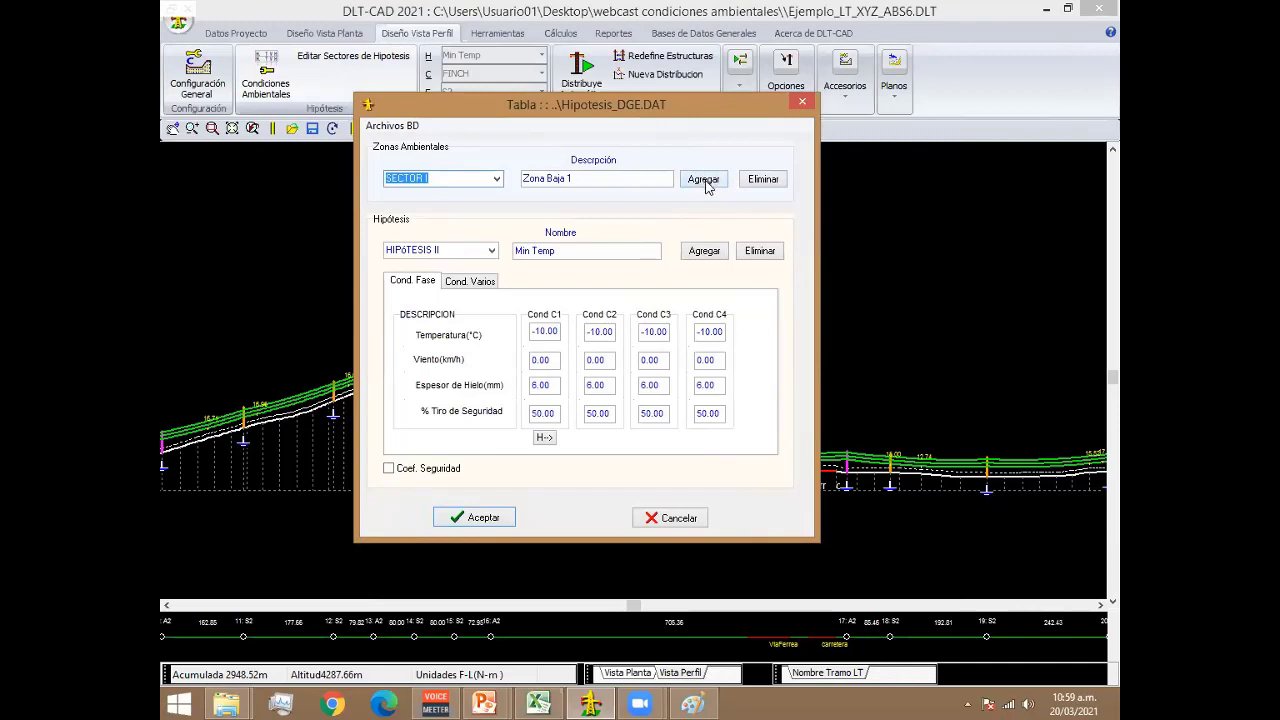
pyautogui.click(705, 183)
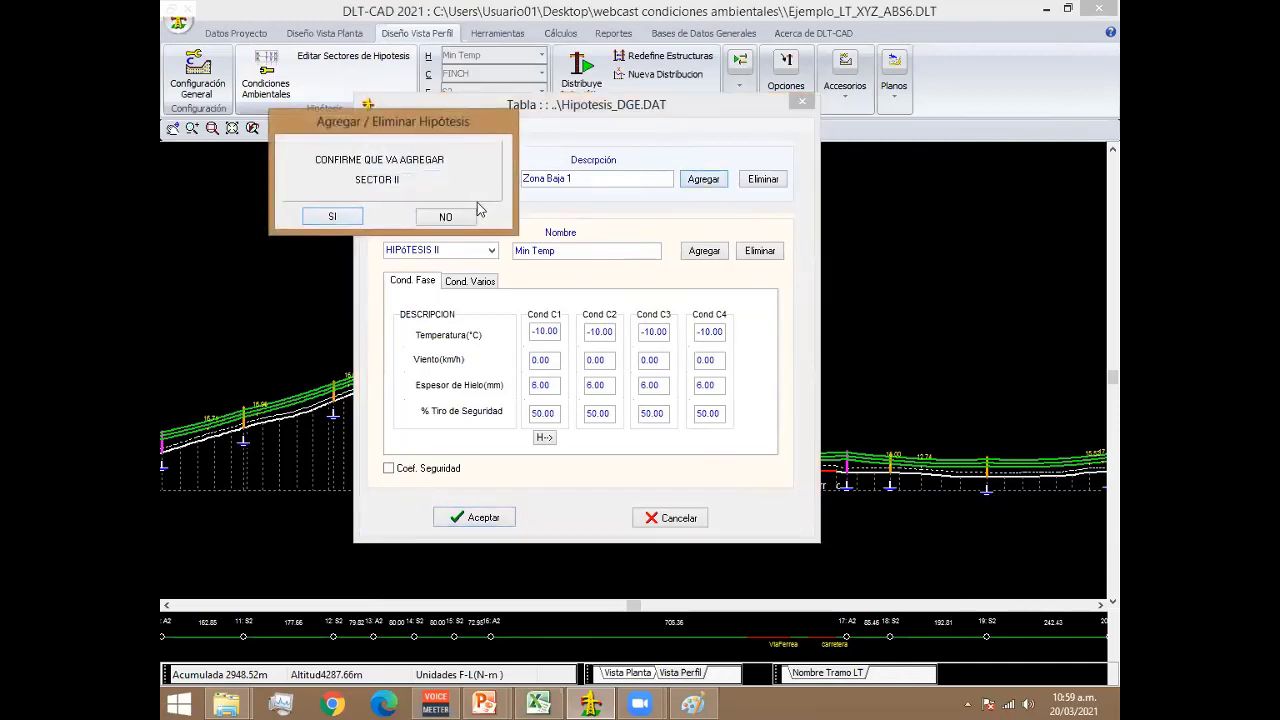
pyautogui.click(445, 216)
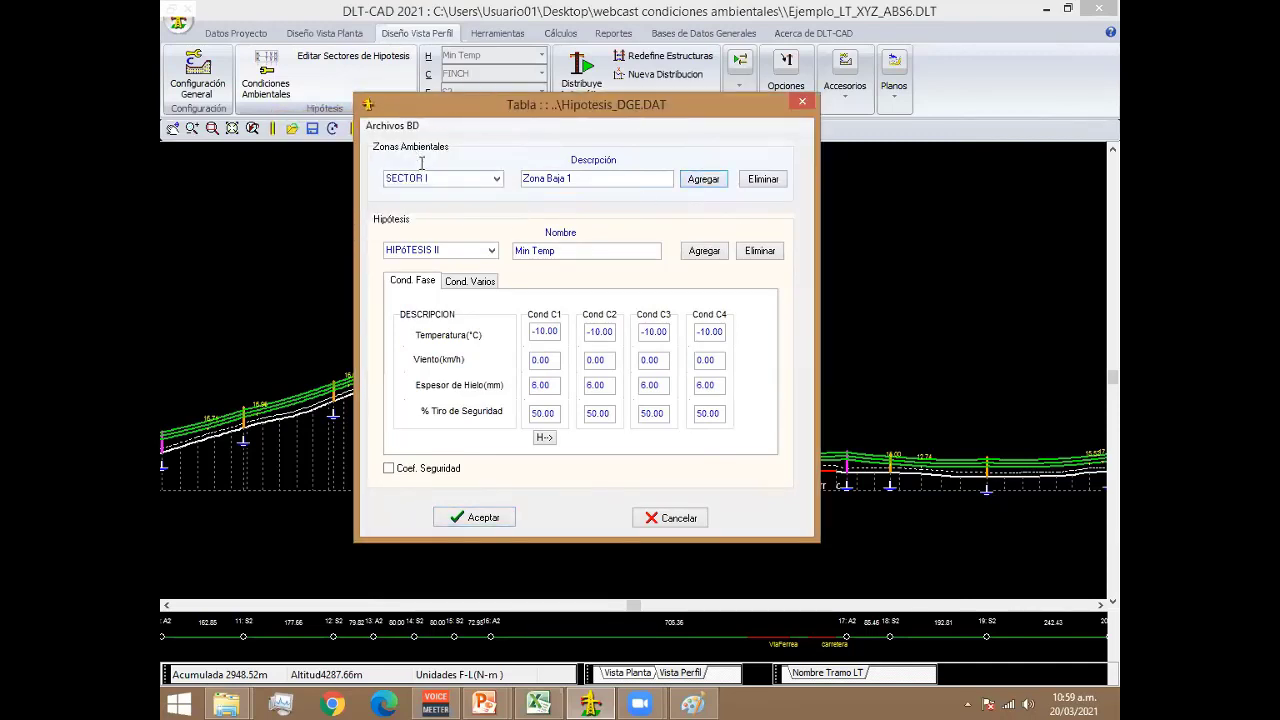
pyautogui.click(703, 179)
pyautogui.click(369, 239)
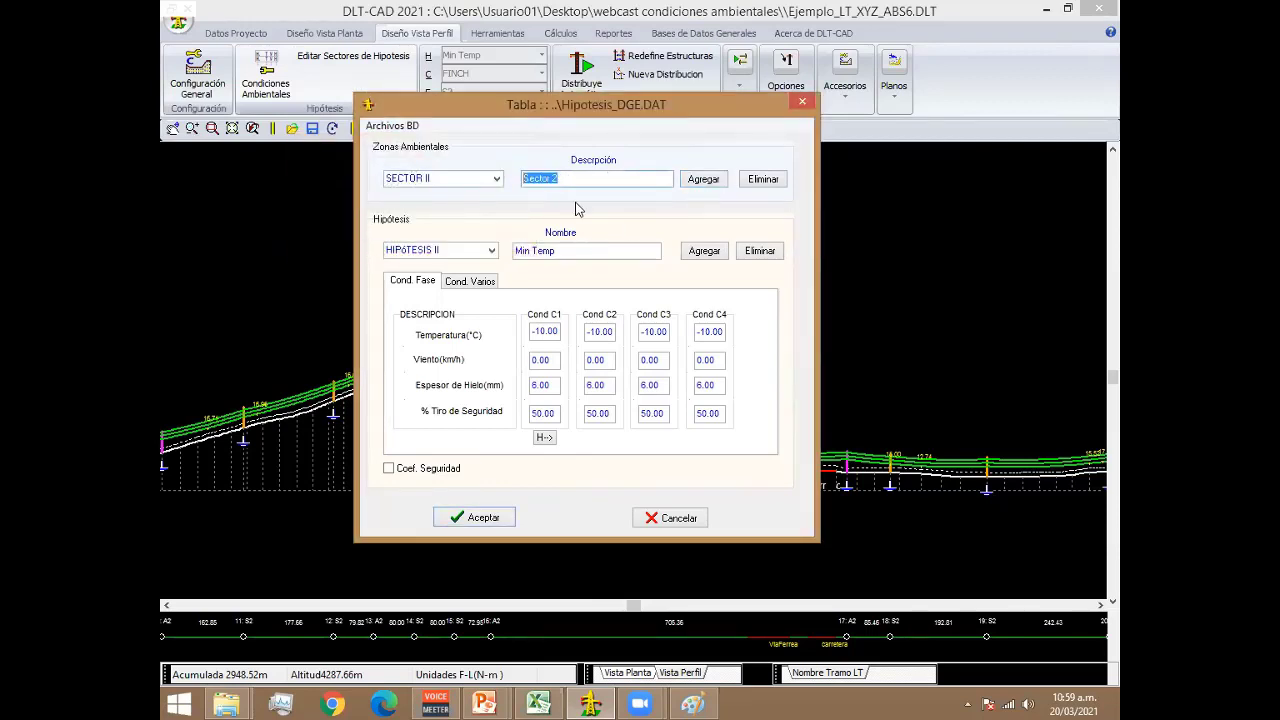
pyautogui.write('Zona')
pyautogui.write(' ambiental')
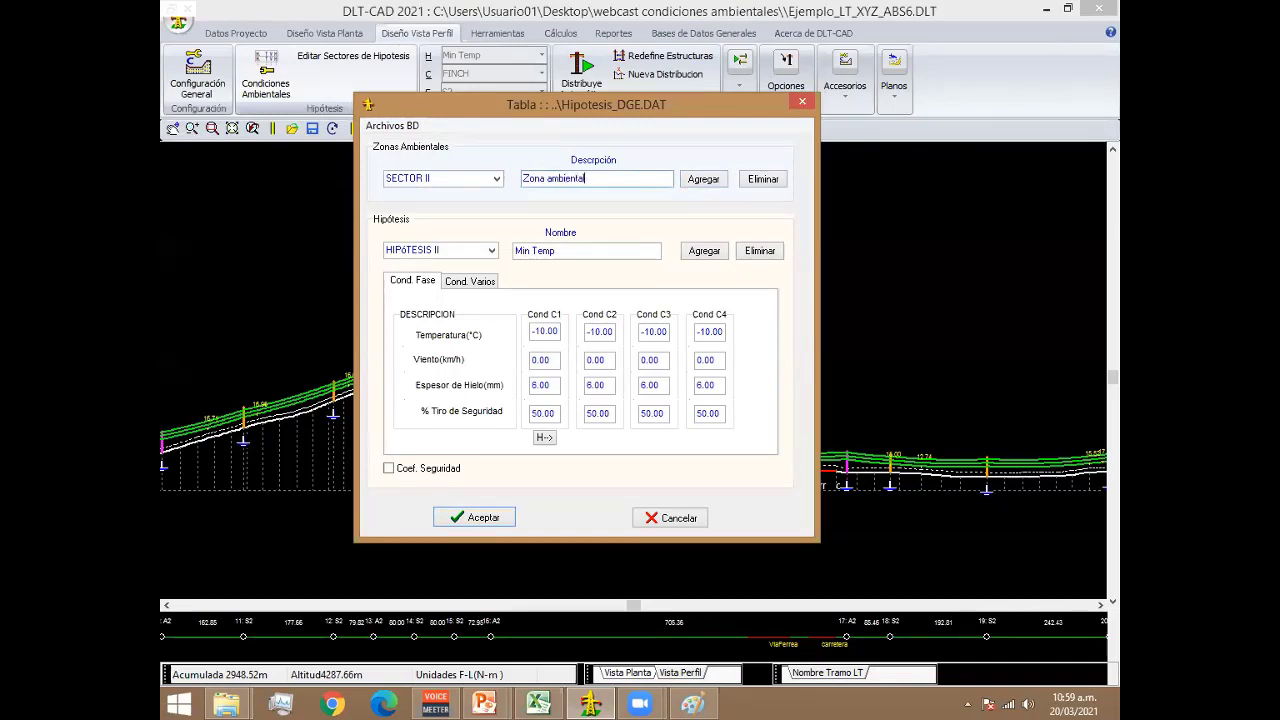
pyautogui.write(' 2')
# Select HIPÓTESIS III (Máx. Viento) for editing in SECTOR II.
pyautogui.click(491, 251)
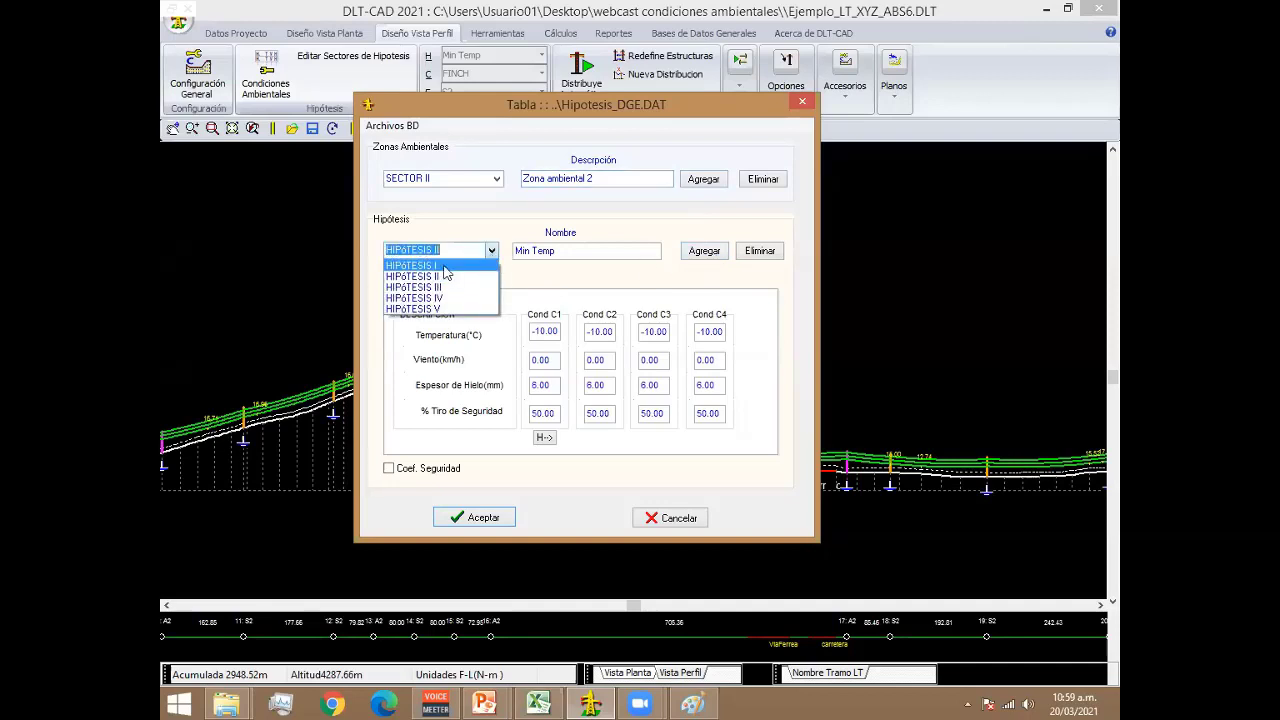
pyautogui.click(445, 276)
pyautogui.click(491, 251)
pyautogui.click(481, 277)
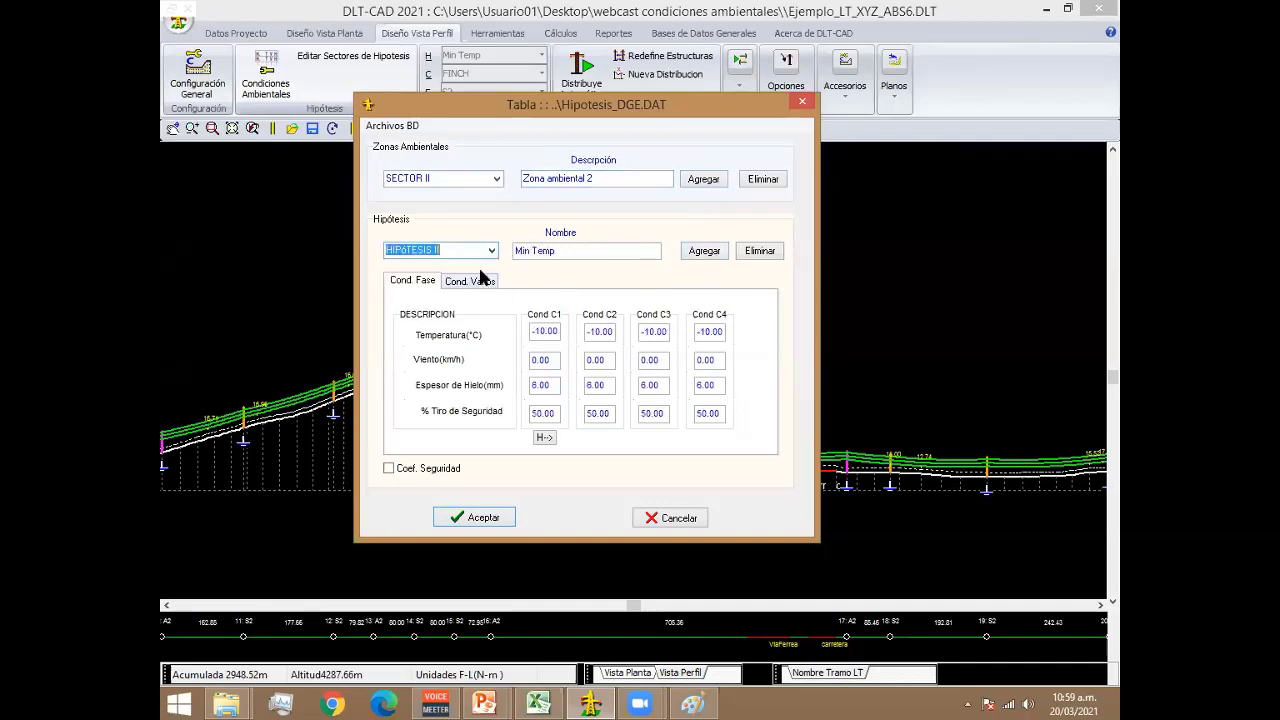
pyautogui.click(492, 251)
pyautogui.click(460, 284)
pyautogui.click(494, 252)
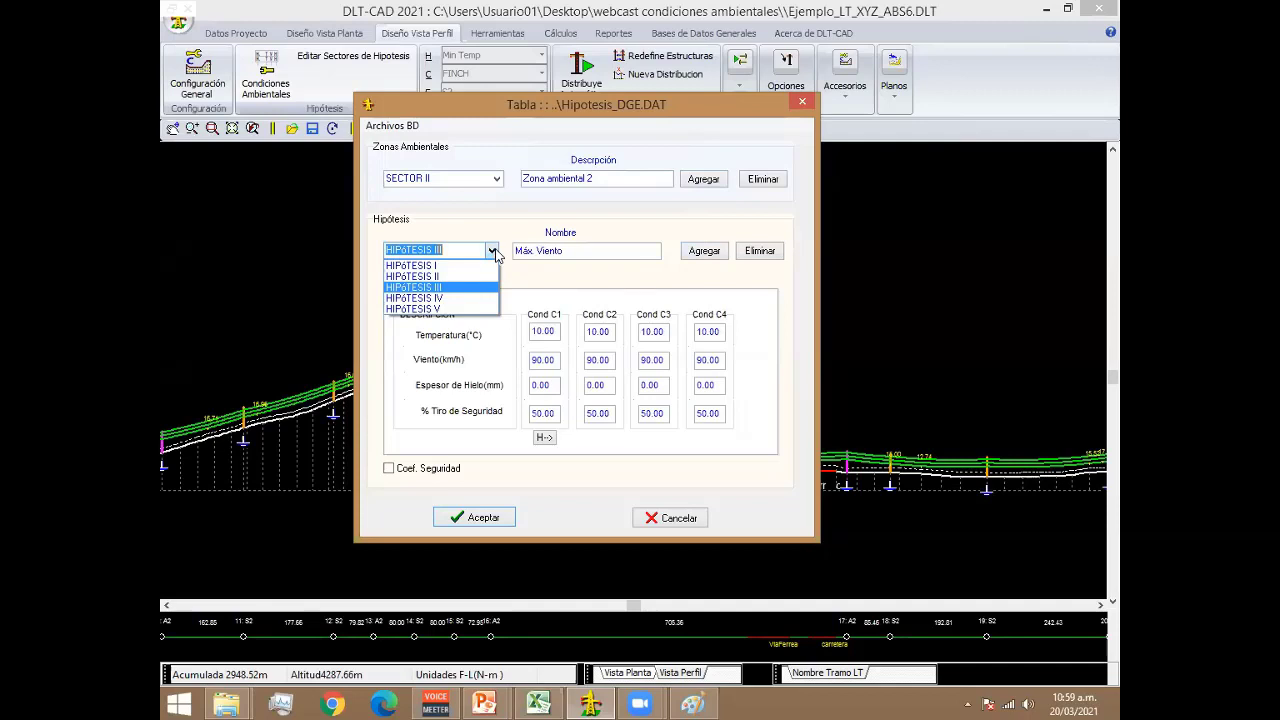
pyautogui.click(548, 275)
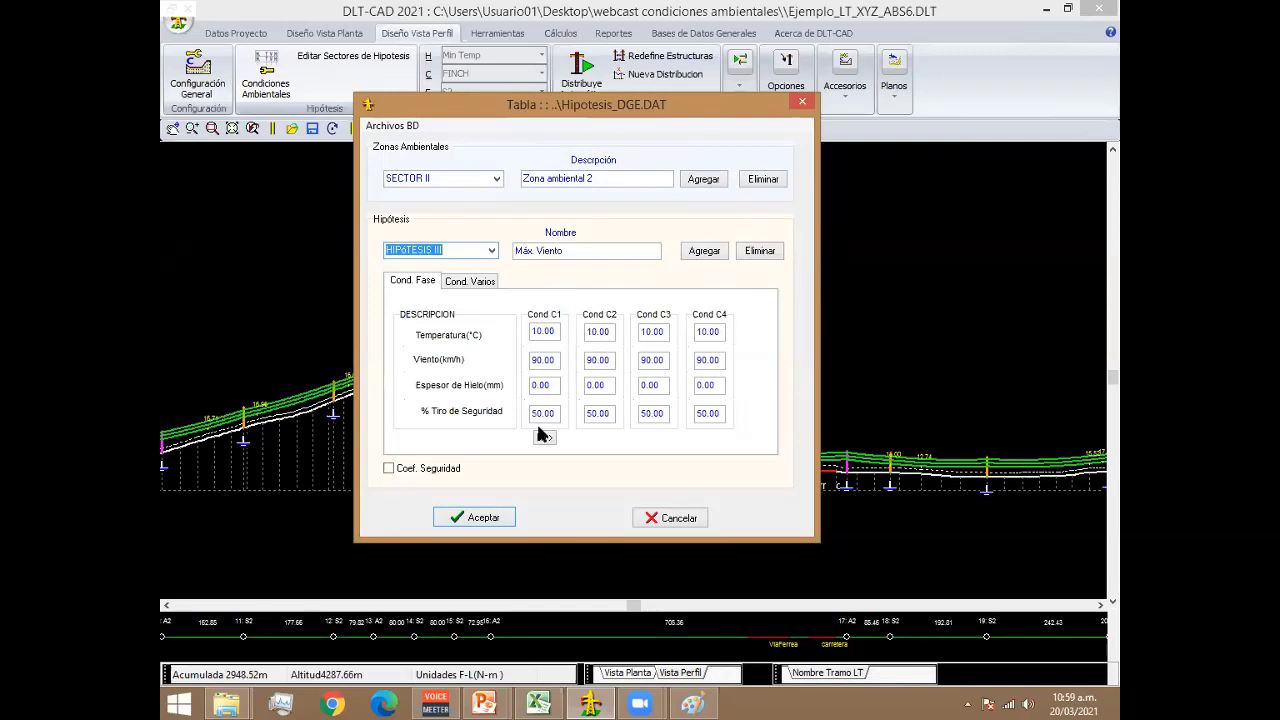
pyautogui.click(494, 181)
pyautogui.click(480, 193)
pyautogui.click(494, 179)
pyautogui.click(479, 208)
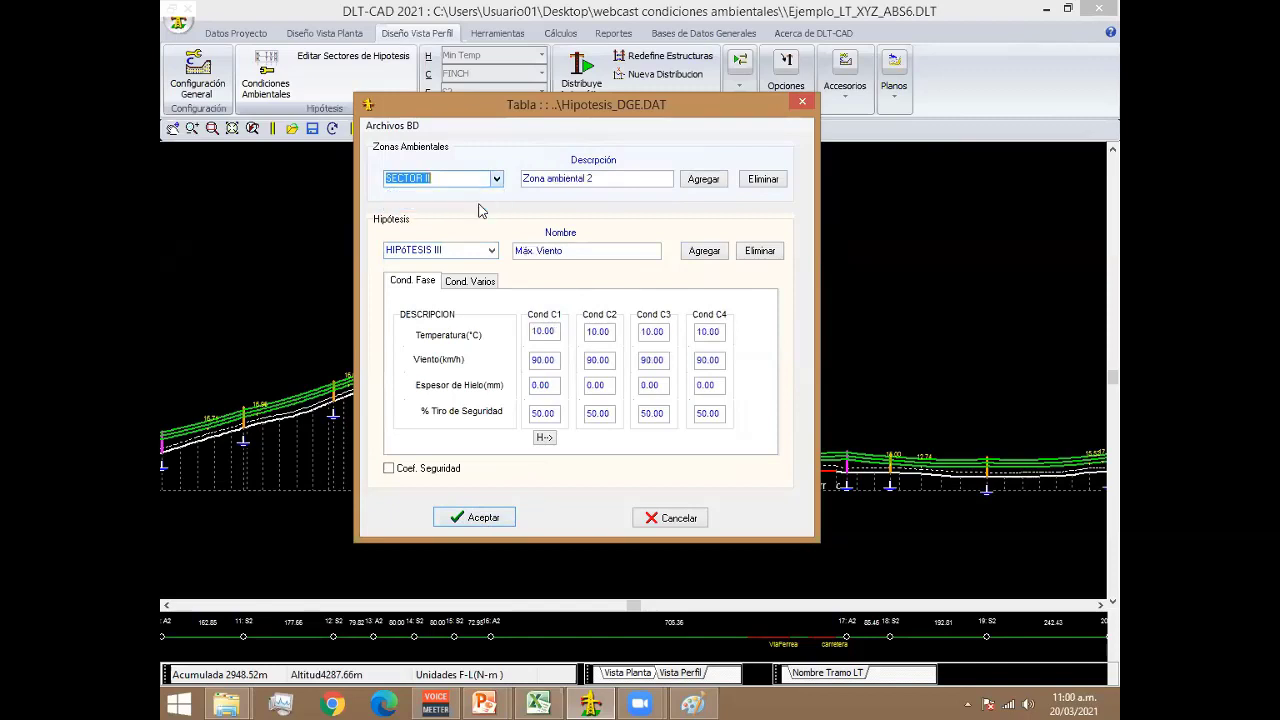
# Enter 12 °C and 100 km/h wind for C1 and copy them to C2–C4.
pyautogui.click(558, 334)
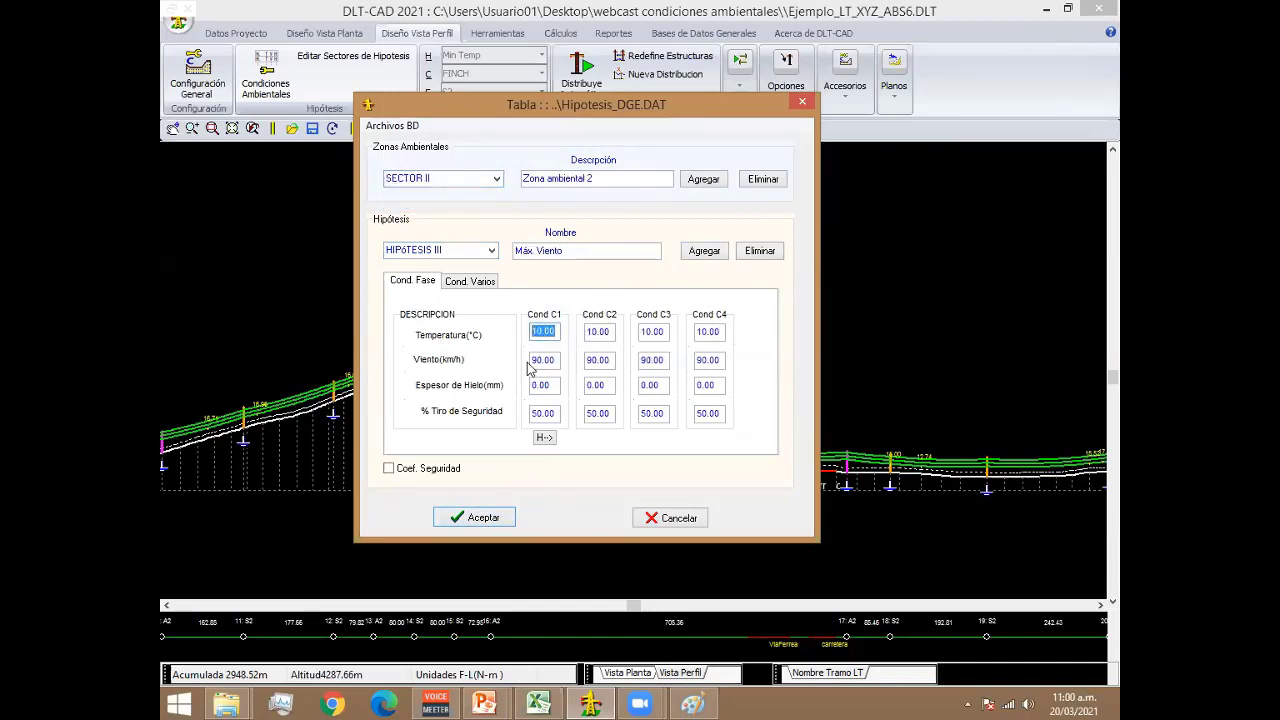
pyautogui.write('12')
pyautogui.press('Tab')
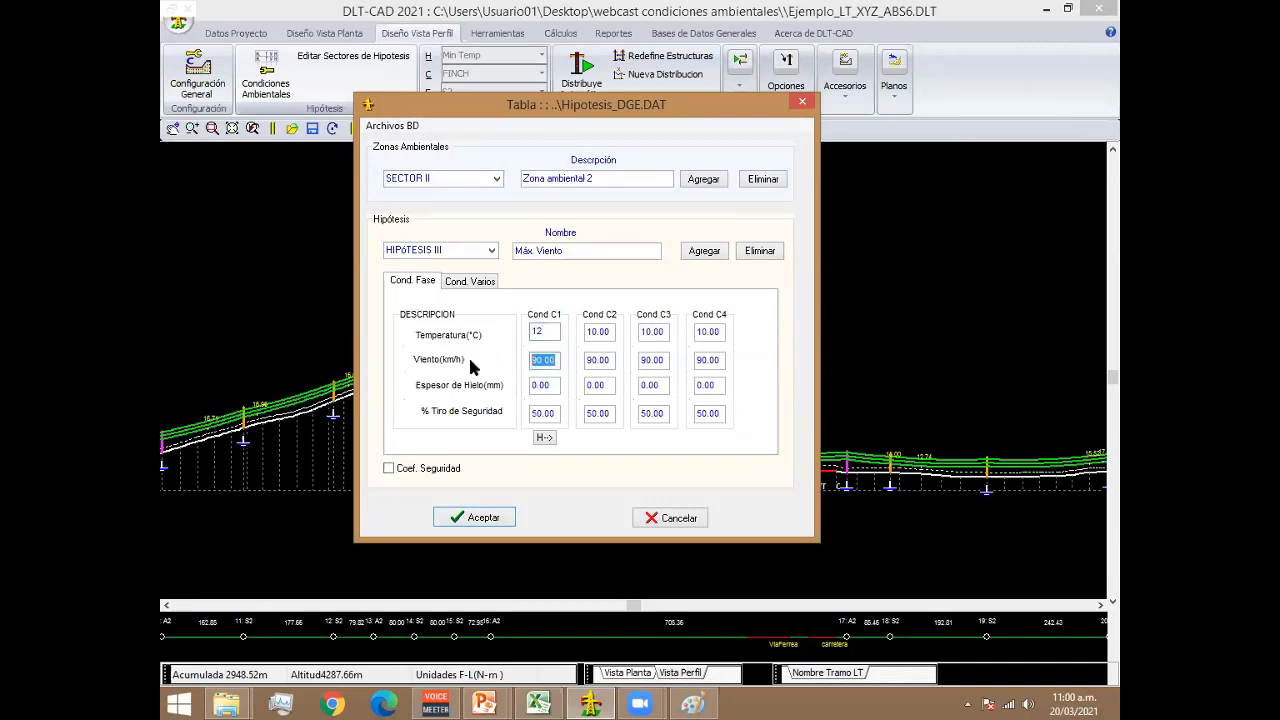
pyautogui.write('100')
pyautogui.click(543, 441)
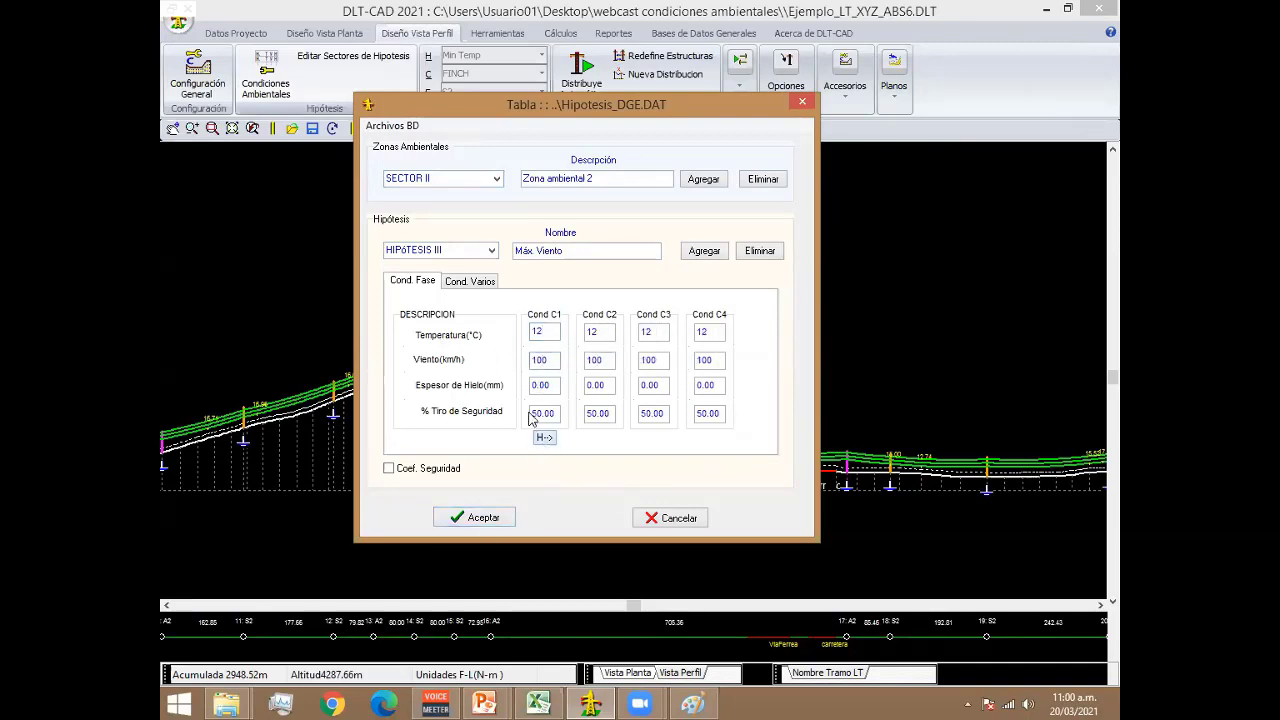
# Compare briefly with SECTOR I, then accept and save the environmental conditions.
pyautogui.click(496, 179)
pyautogui.click(481, 195)
pyautogui.click(496, 179)
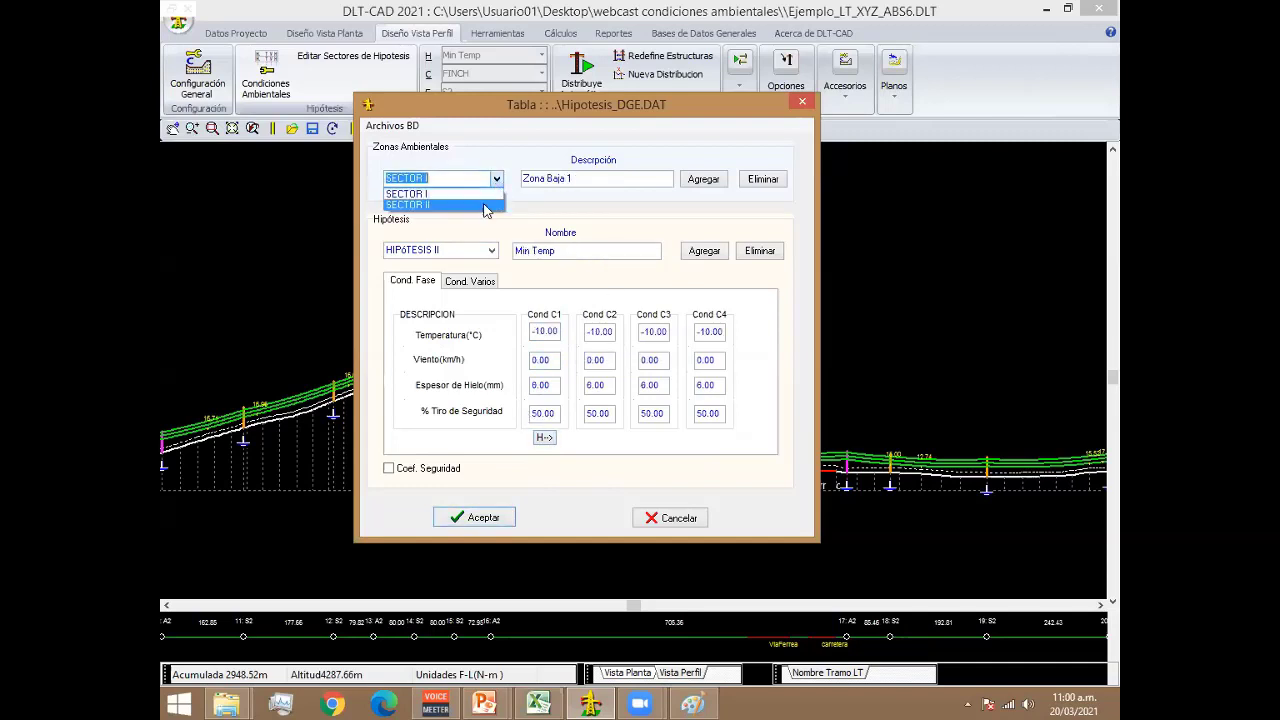
pyautogui.click(499, 183)
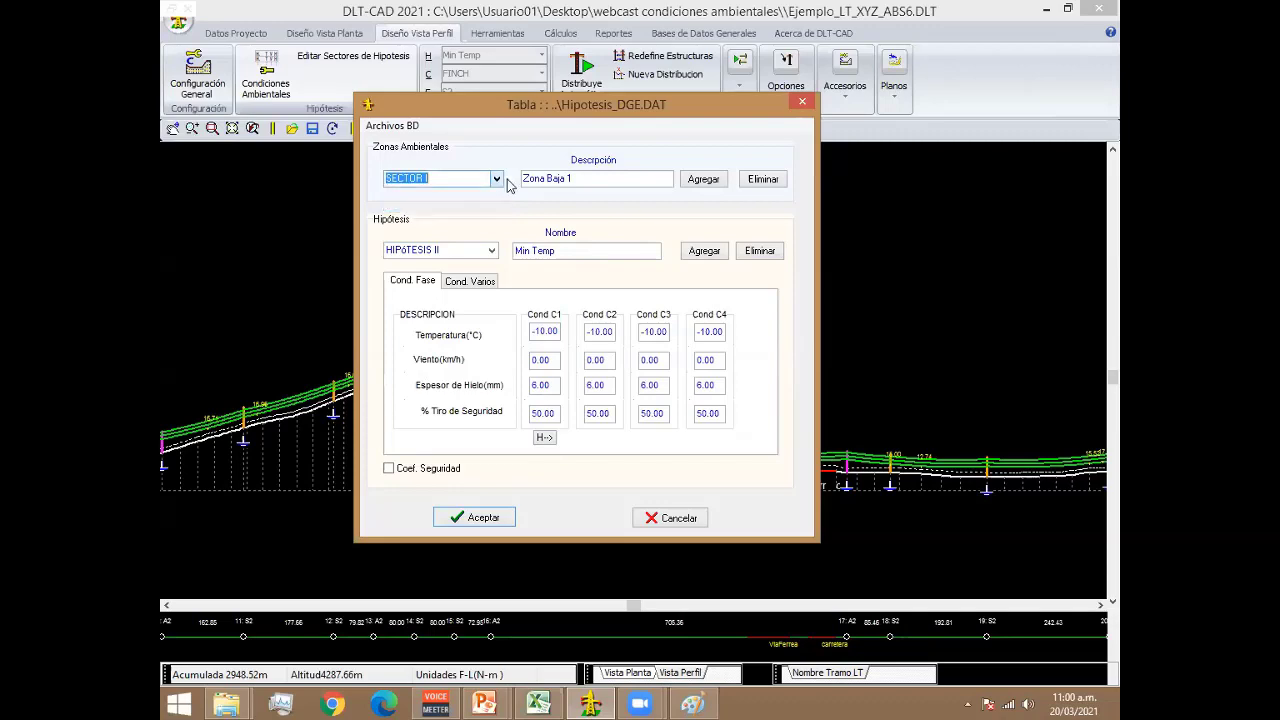
pyautogui.click(478, 517)
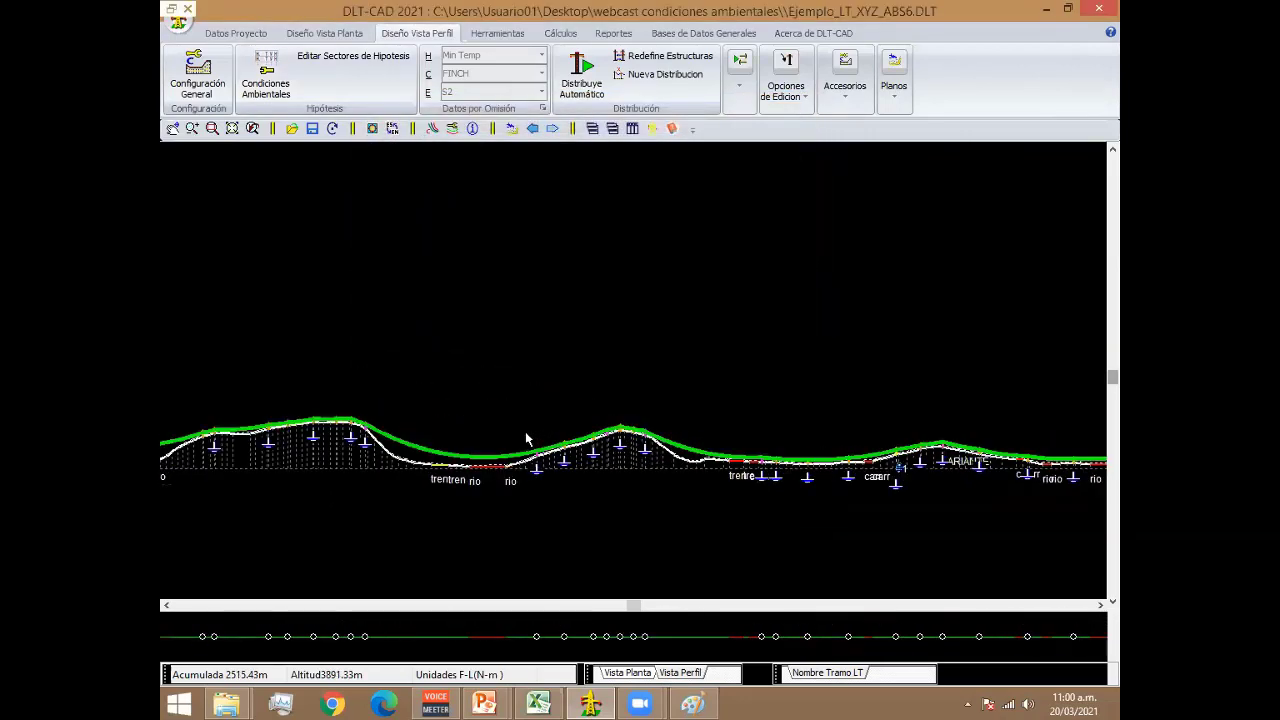
pyautogui.scroll(-3, 525, 431)
pyautogui.scroll(1, 823, 406)
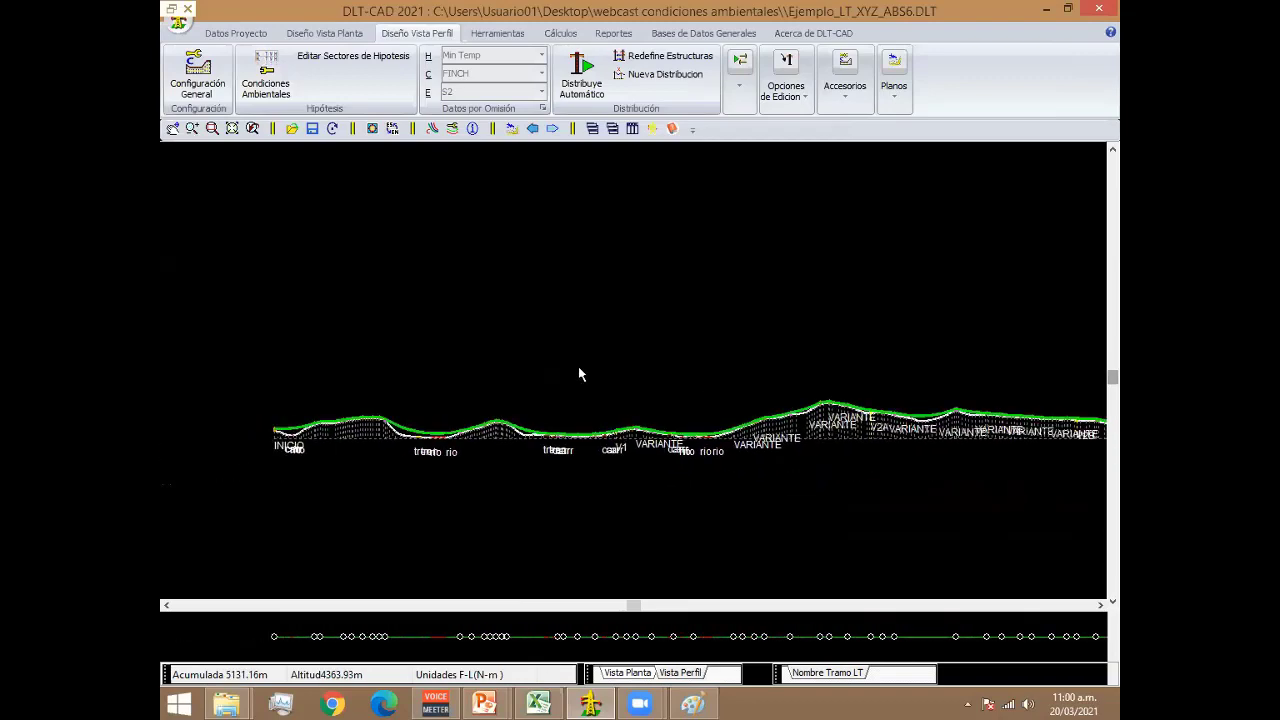
pyautogui.scroll(1, 578, 366)
pyautogui.scroll(-1, 463, 363)
pyautogui.scroll(-1, 651, 363)
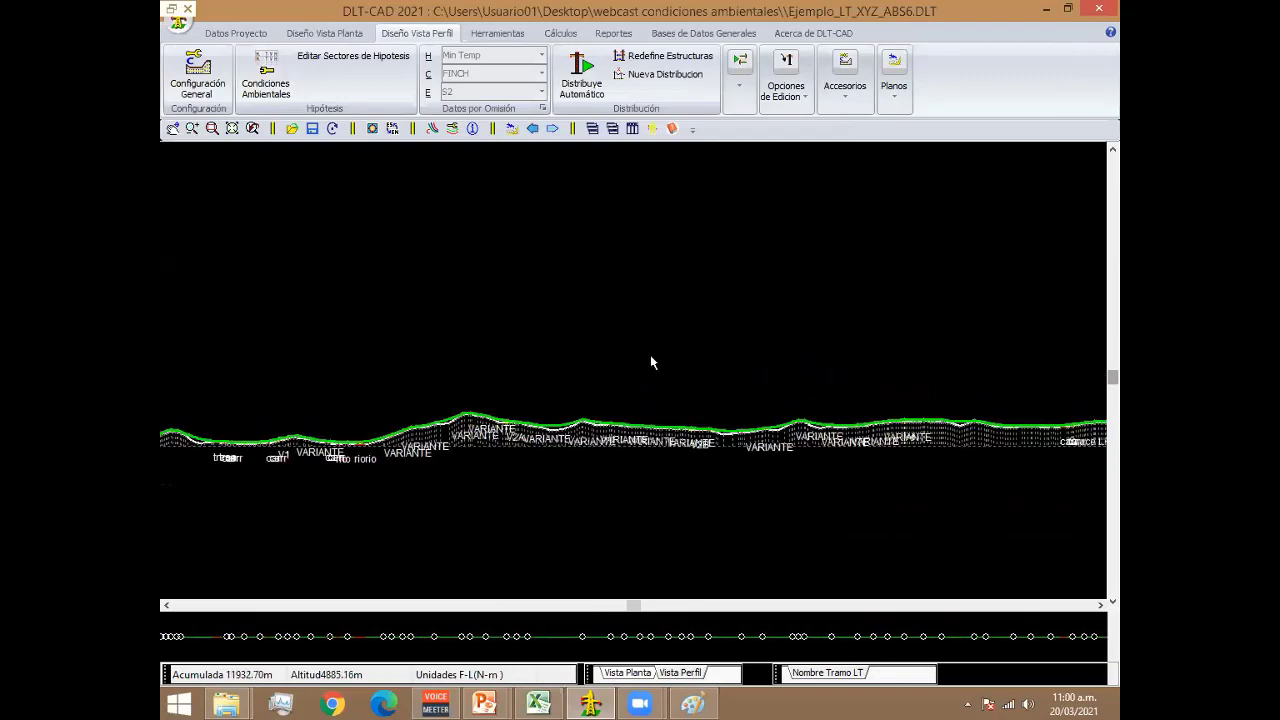
pyautogui.scroll(2, 720, 380)
pyautogui.scroll(1, 781, 400)
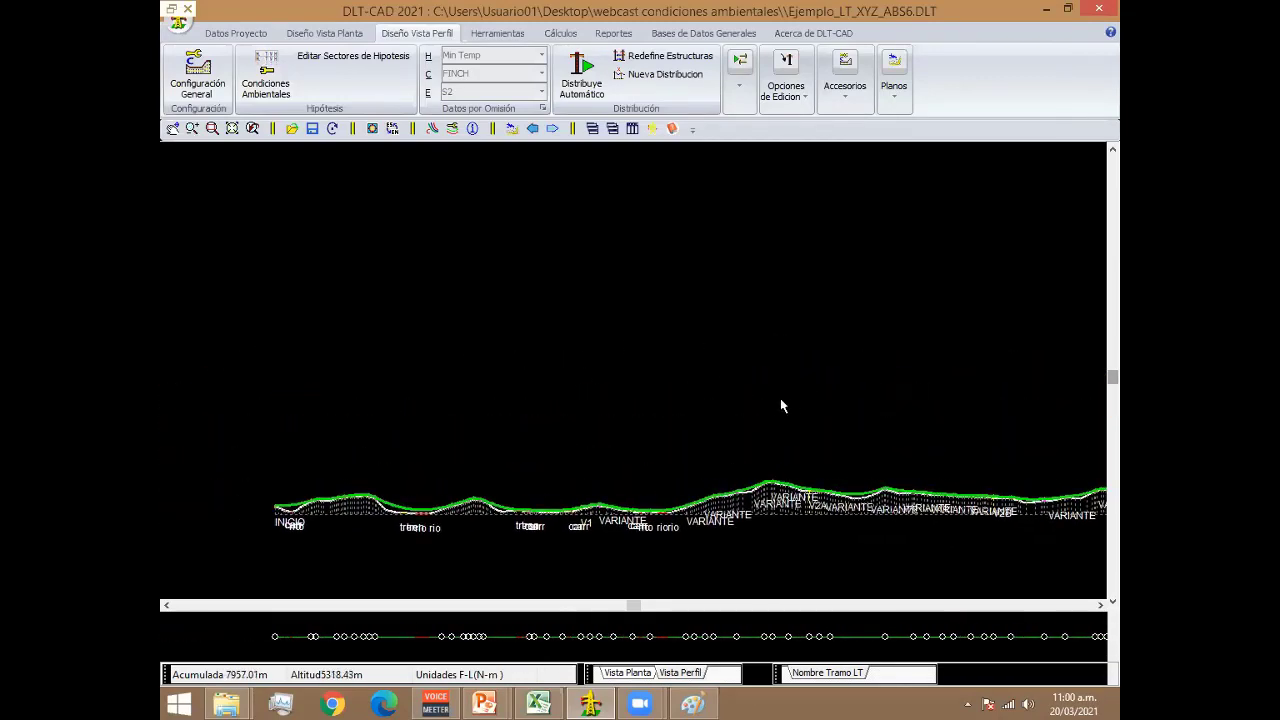
pyautogui.click(334, 65)
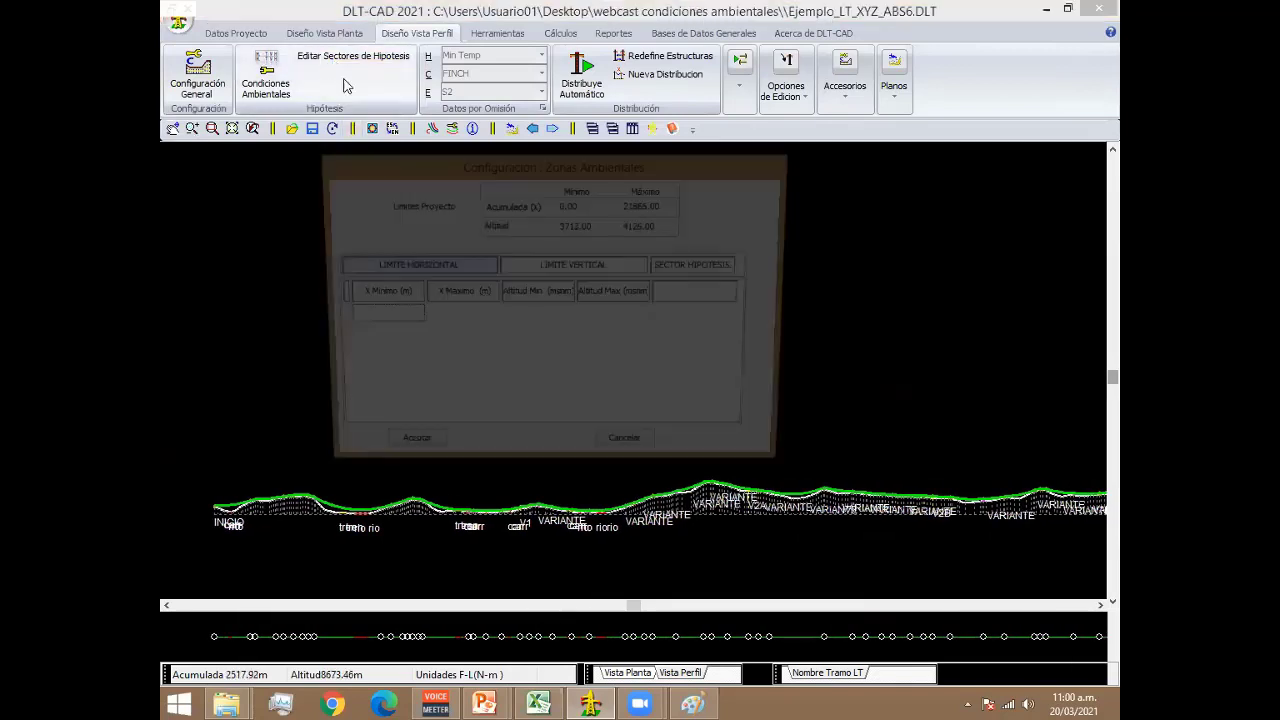
pyautogui.moveTo(455, 163); pyautogui.dragTo(575, 160)
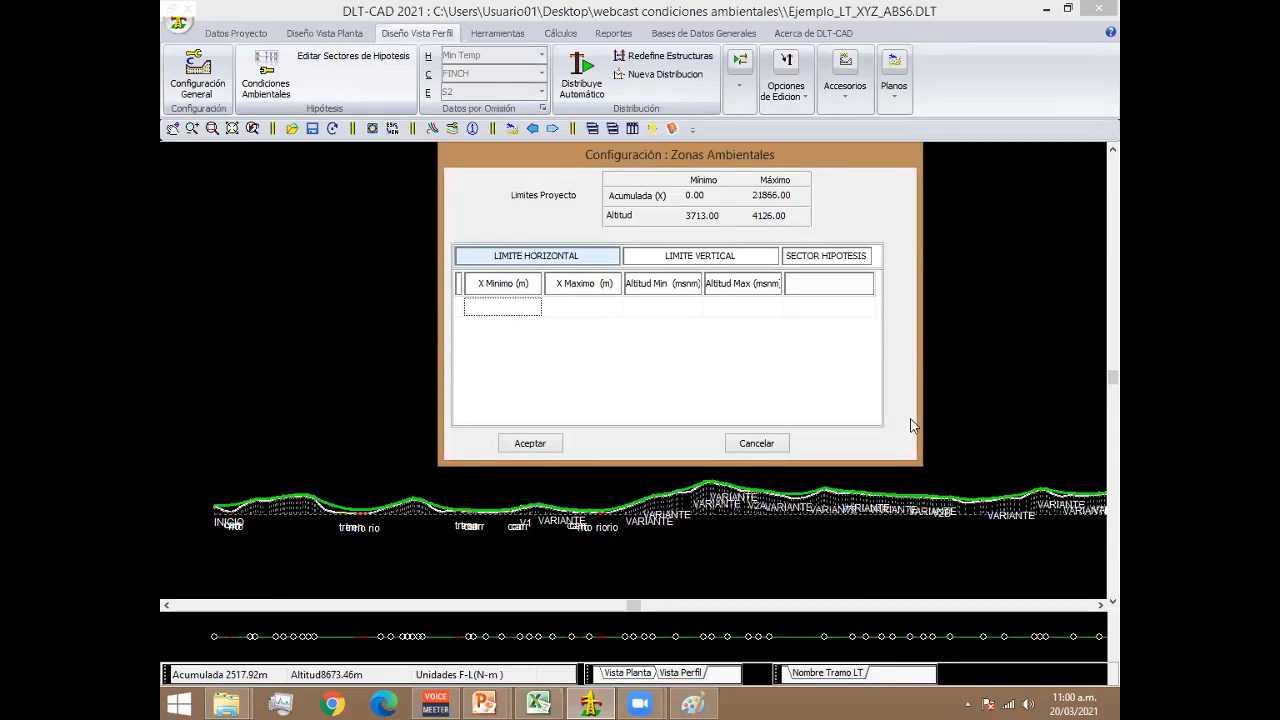
pyautogui.click(756, 443)
pyautogui.moveTo(870, 398); pyautogui.dragTo(229, 349, button='middle')
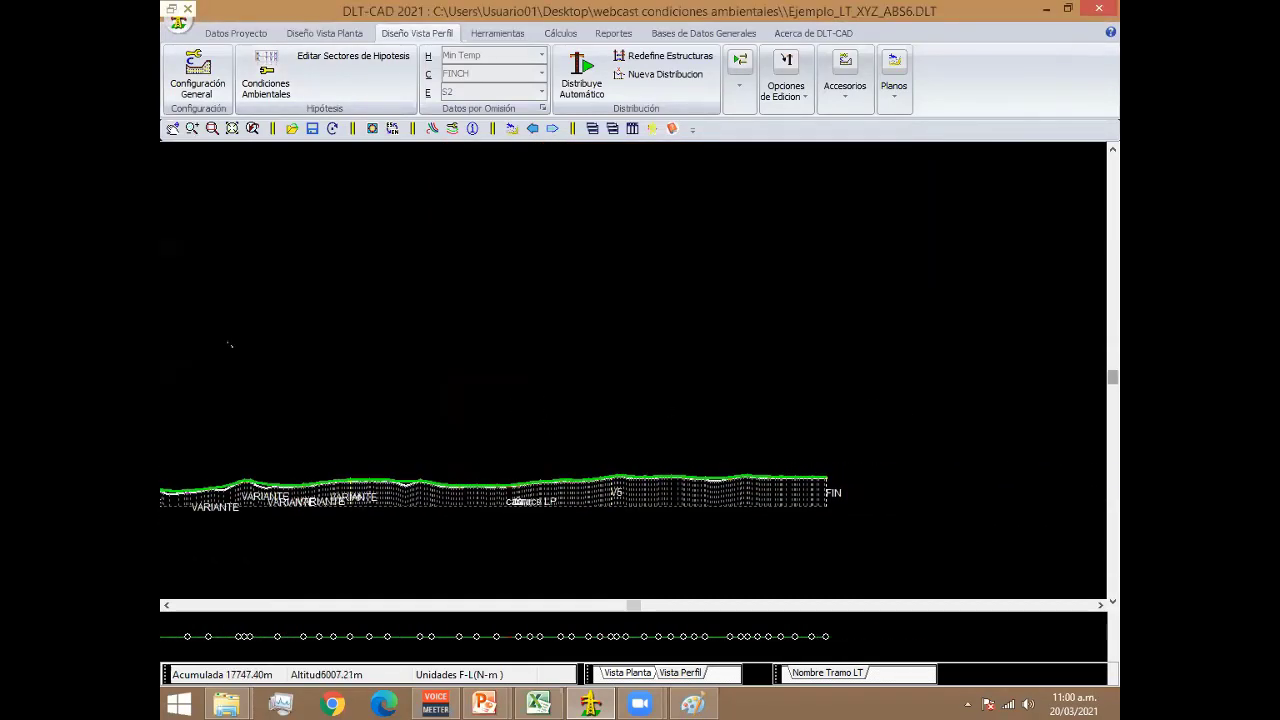
pyautogui.moveTo(703, 492); pyautogui.dragTo(815, 493, button='middle')
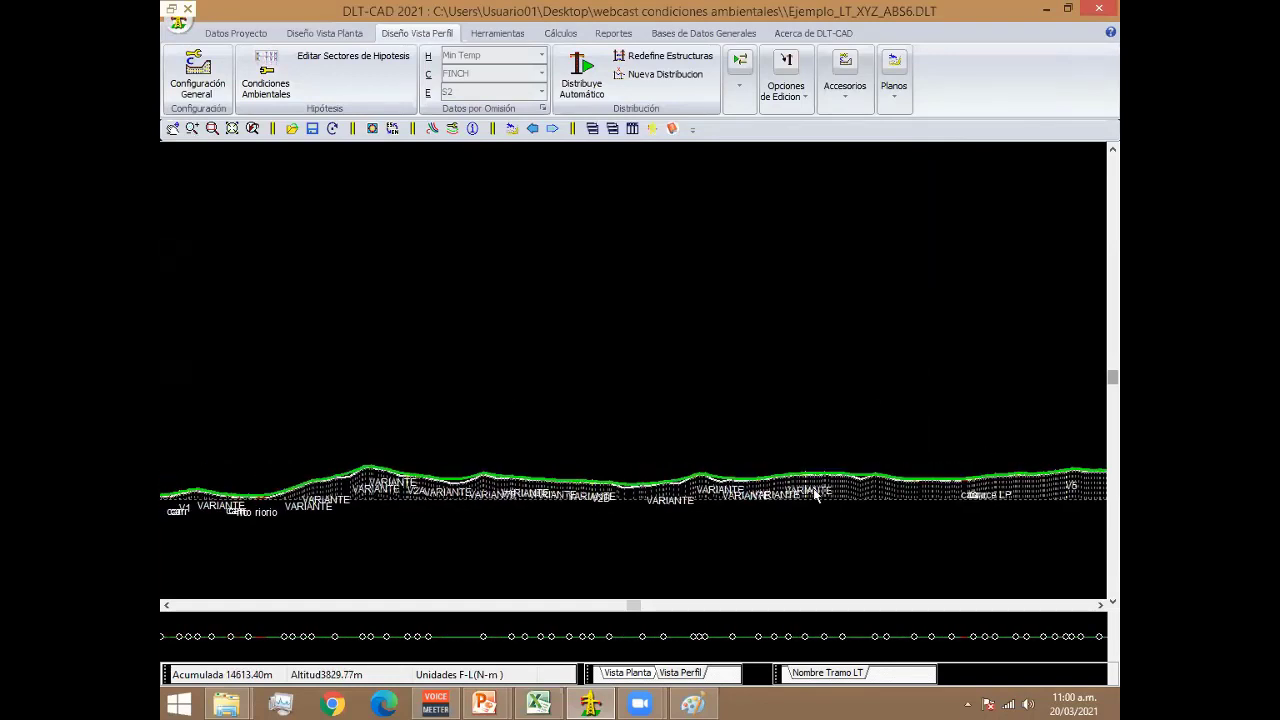
pyautogui.moveTo(518, 492); pyautogui.dragTo(653, 438, button='middle')
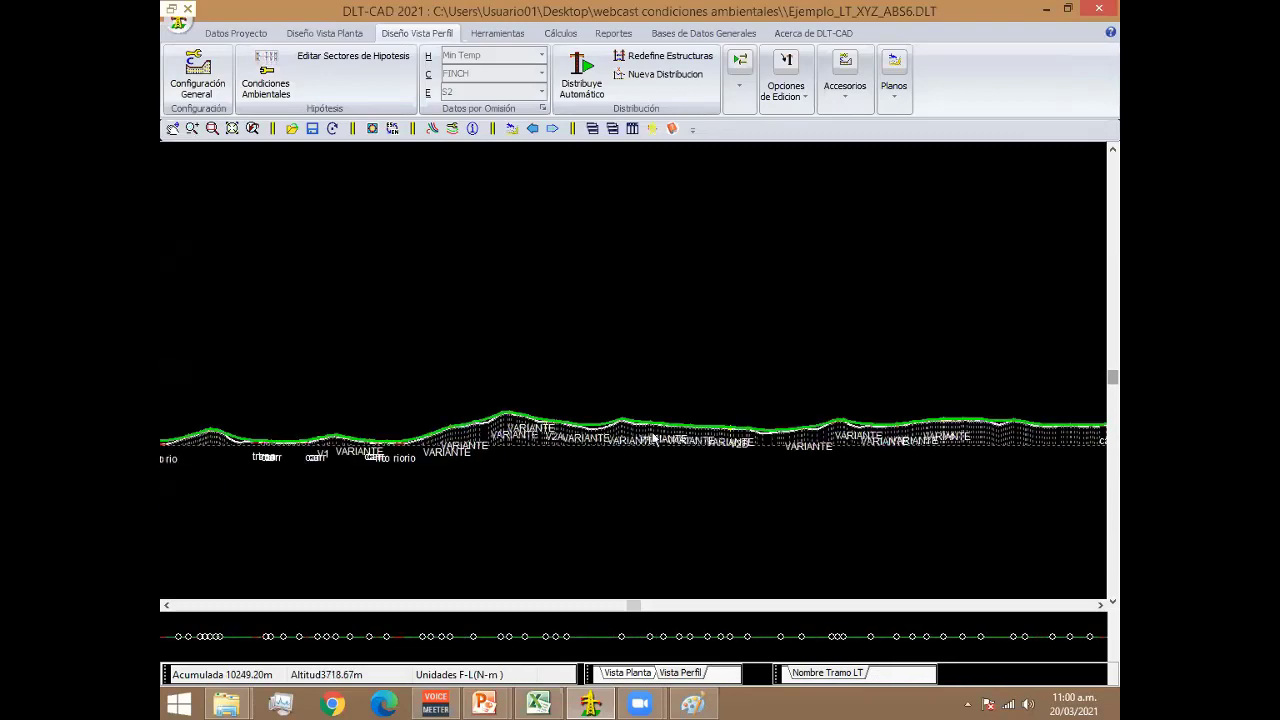
pyautogui.scroll(2, 757, 394)
pyautogui.scroll(2, 614, 366)
pyautogui.scroll(1, 890, 316)
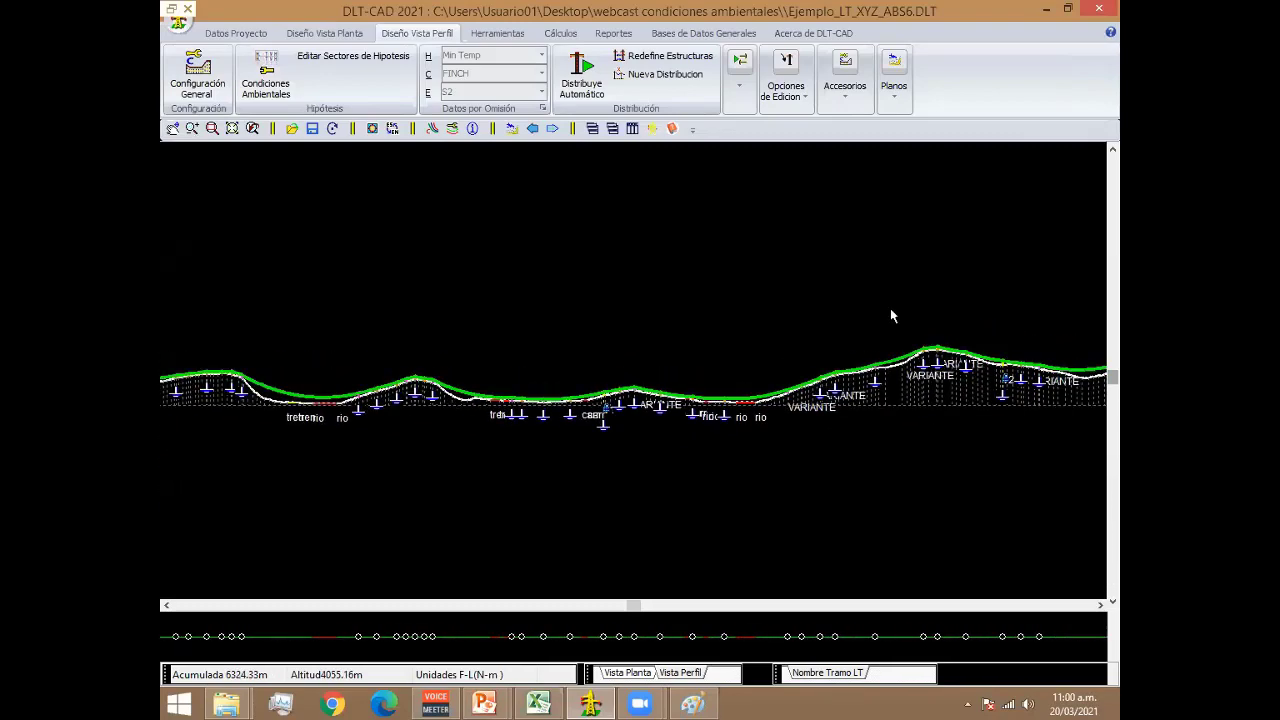
pyautogui.scroll(-2, 700, 349)
pyautogui.scroll(-1, 851, 357)
pyautogui.scroll(-2, 770, 360)
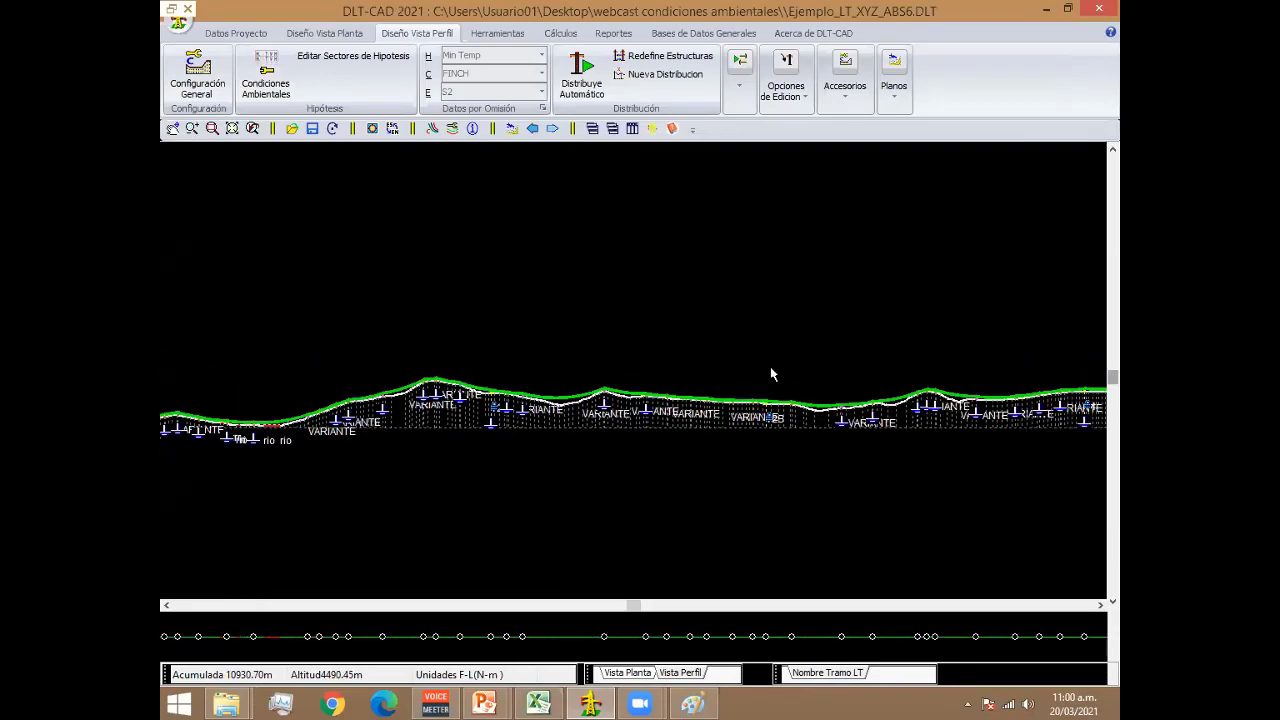
pyautogui.scroll(-2, 770, 374)
pyautogui.scroll(-1, 770, 374)
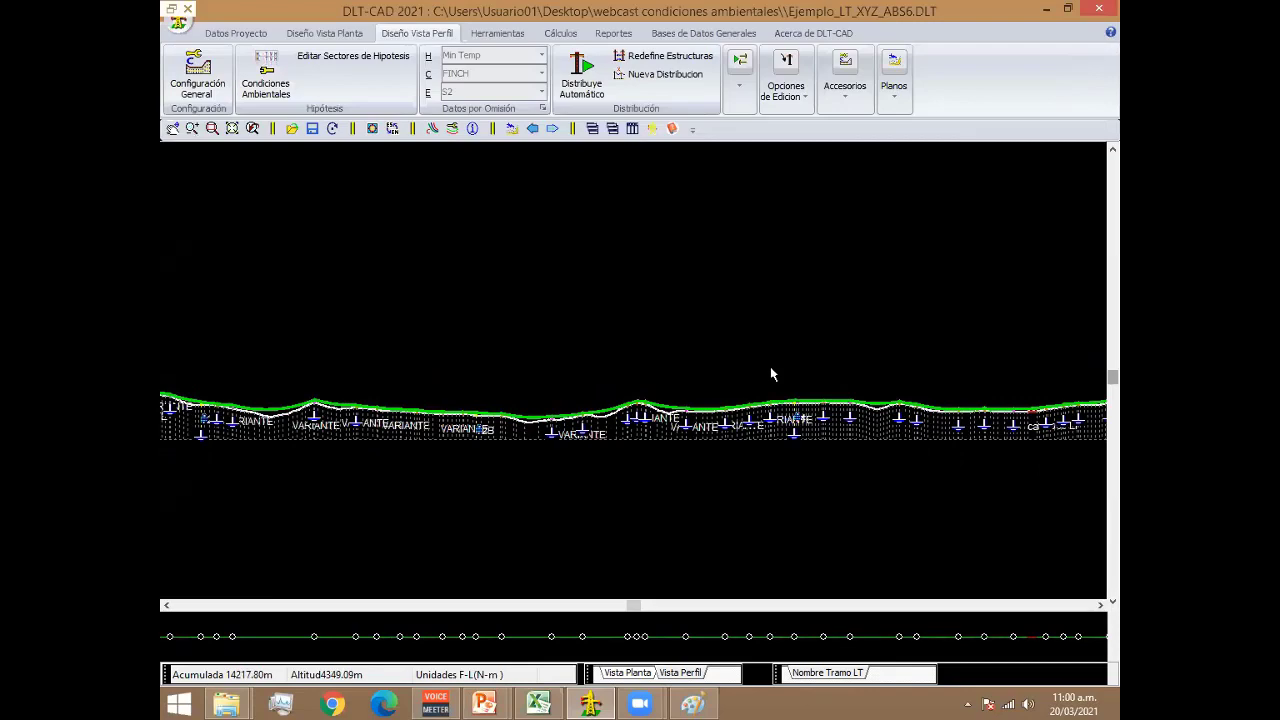
pyautogui.scroll(2, 390, 456)
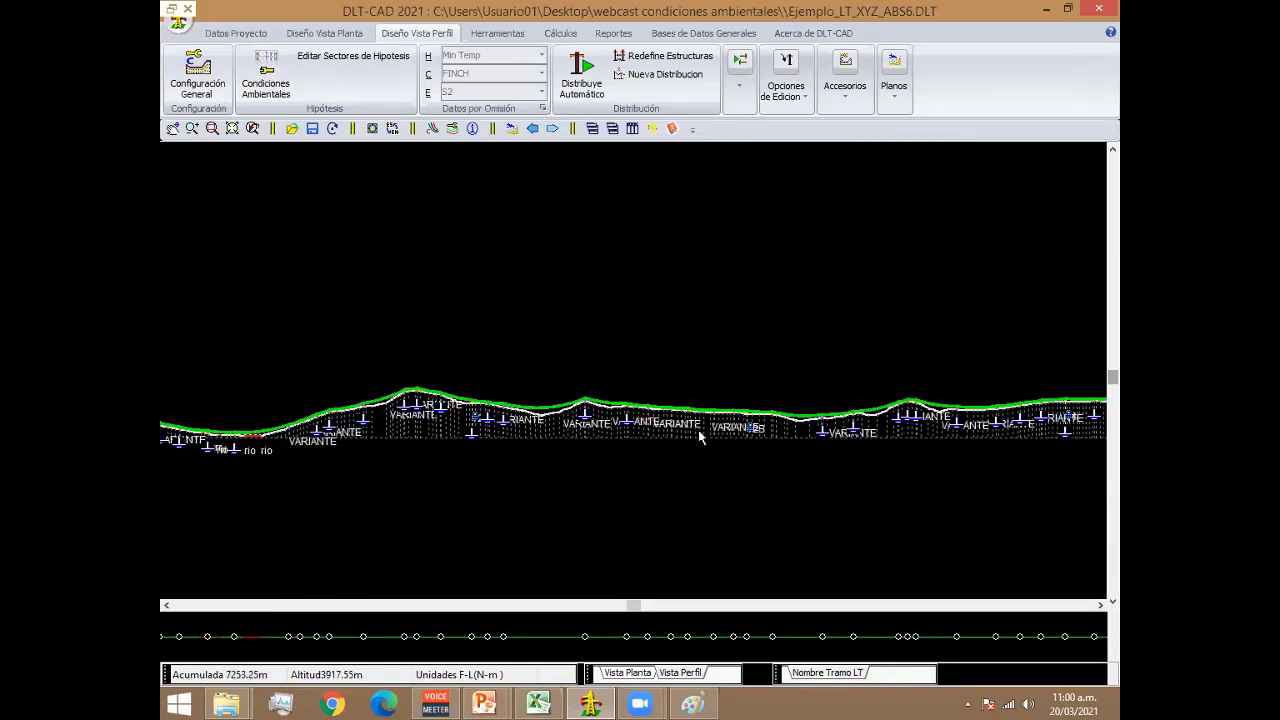
pyautogui.scroll(1, 700, 437)
pyautogui.scroll(1, 720, 443)
pyautogui.scroll(1, 742, 449)
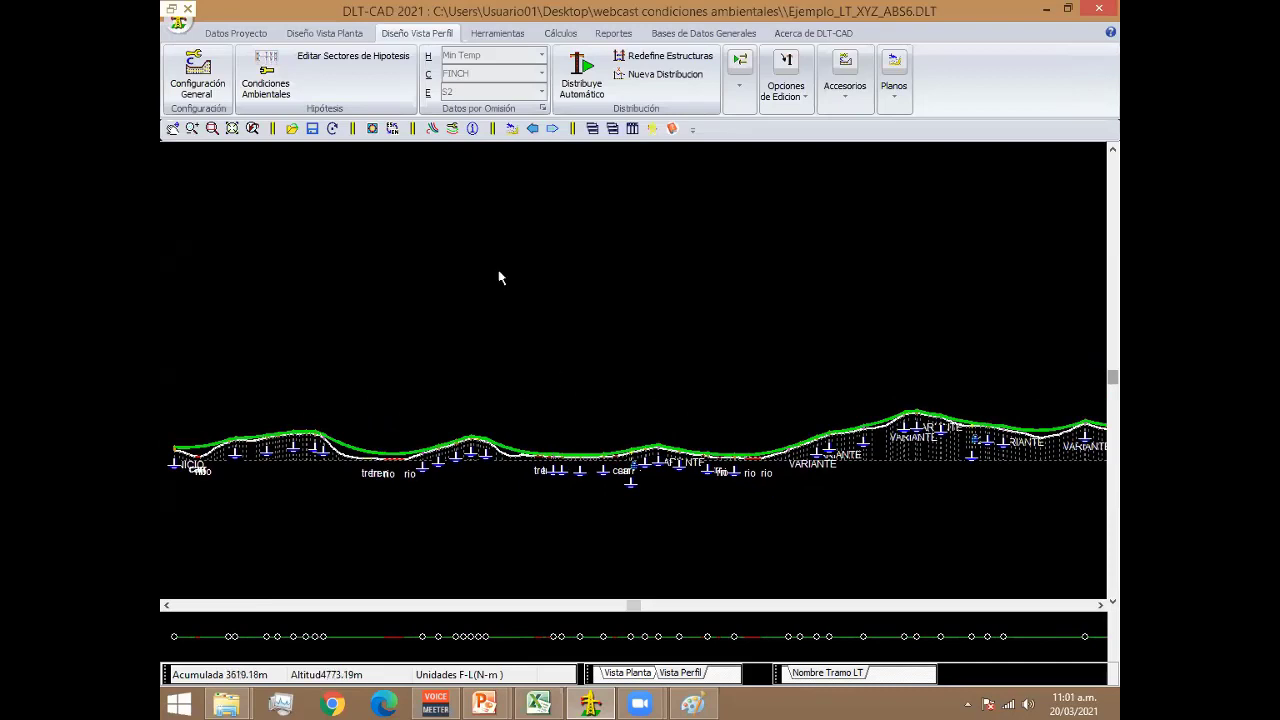
# Add two new rows to the environmental zones table.
pyautogui.click(345, 56)
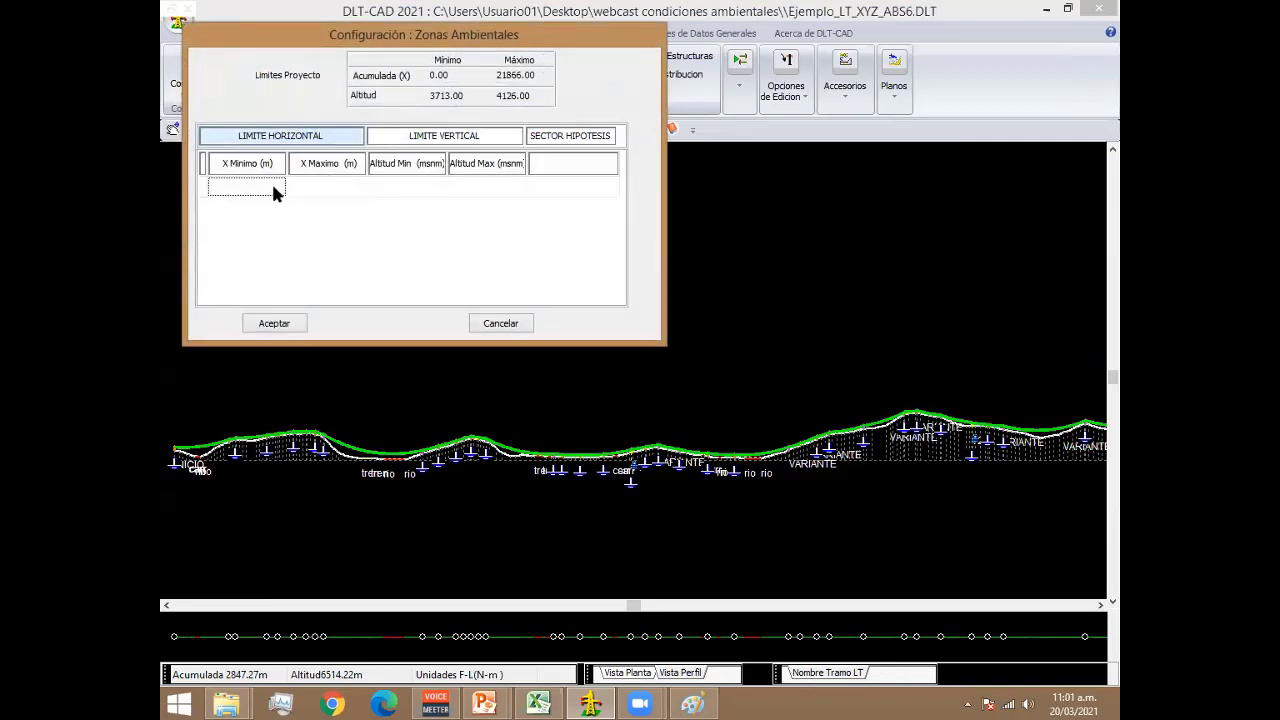
pyautogui.rightClick(261, 185)
pyautogui.click(300, 199)
pyautogui.rightClick(250, 211)
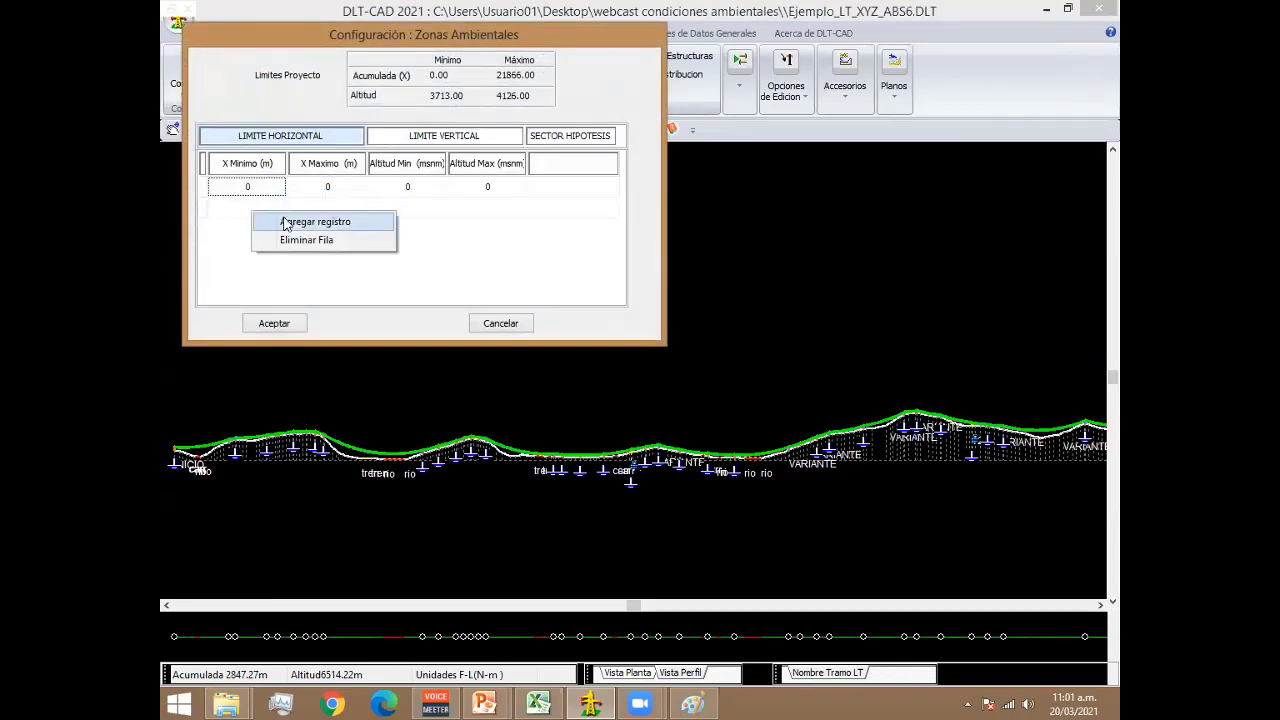
pyautogui.click(298, 219)
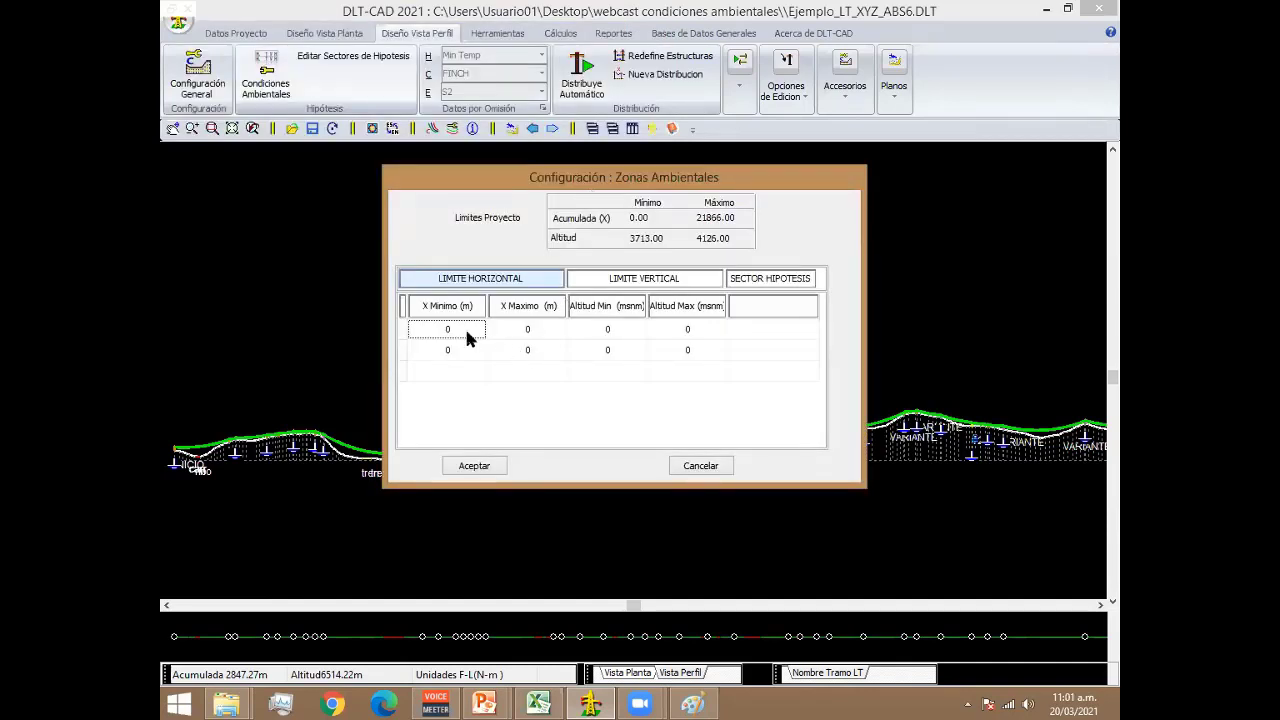
# Set zone 1 to end at 11000 m with altitudes 3650–4200 m.
pyautogui.doubleClick(532, 331)
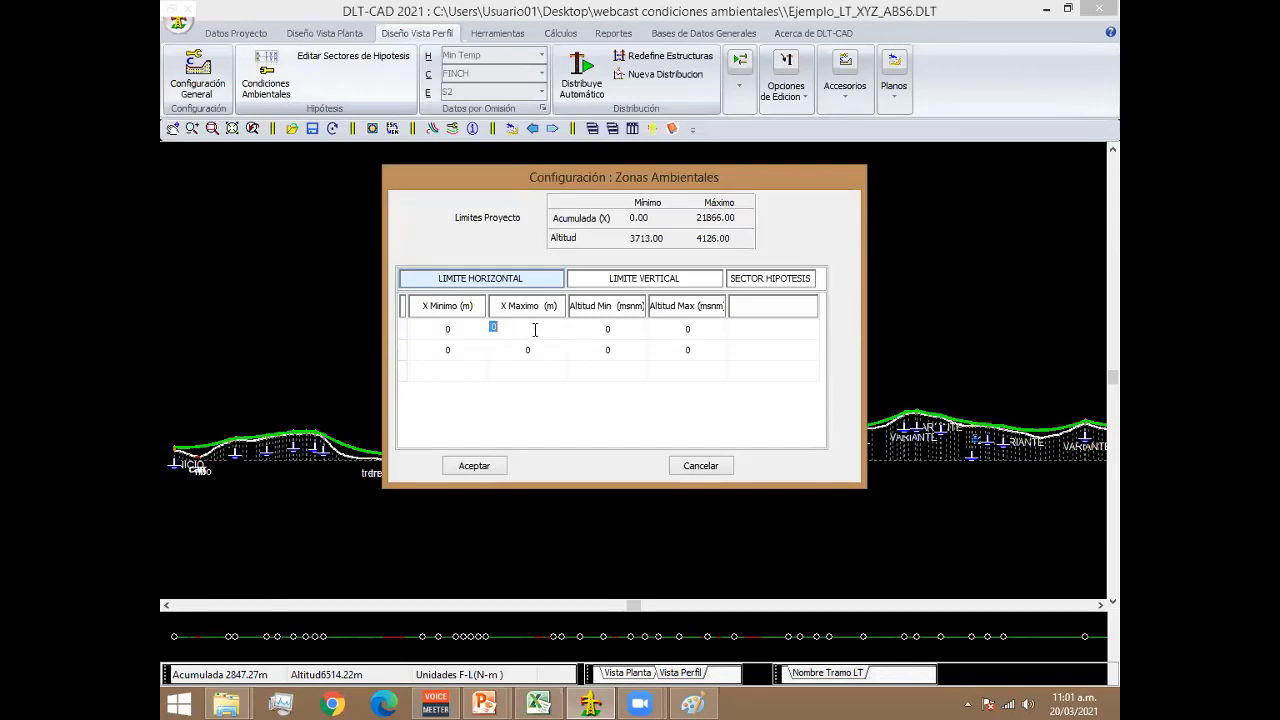
pyautogui.write('11')
pyautogui.write('000')
pyautogui.click(614, 336)
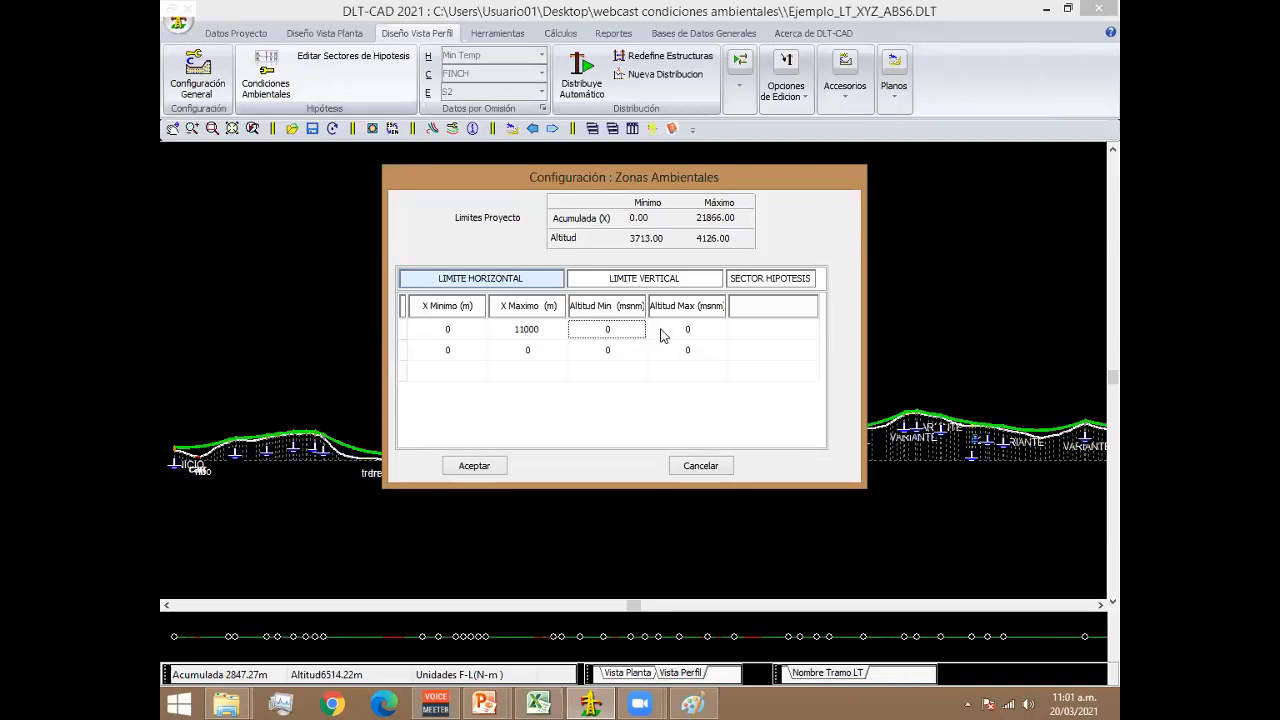
pyautogui.click(622, 333)
pyautogui.write('3650')
pyautogui.click(686, 327)
pyautogui.click(689, 327)
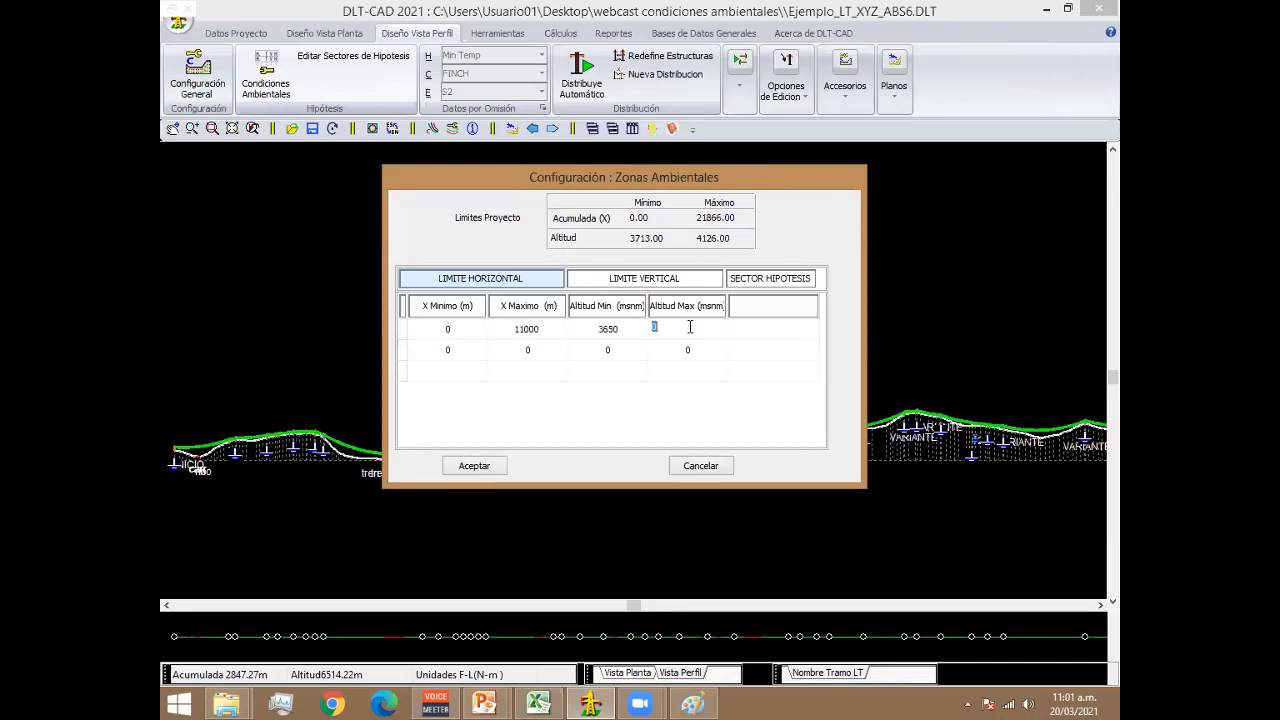
pyautogui.write('4')
pyautogui.write('200')
pyautogui.press('Return')
# Set zone 2's distance range to 11000–22000 m.
pyautogui.click(469, 356)
pyautogui.click(468, 352)
pyautogui.write('110')
pyautogui.write('00')
pyautogui.click(541, 351)
pyautogui.click(541, 351)
pyautogui.write('22000')
pyautogui.press('Return')
# Give zone 2 a minimum altitude of 3600 m and a maximum of 4150 m.
pyautogui.click(620, 353)
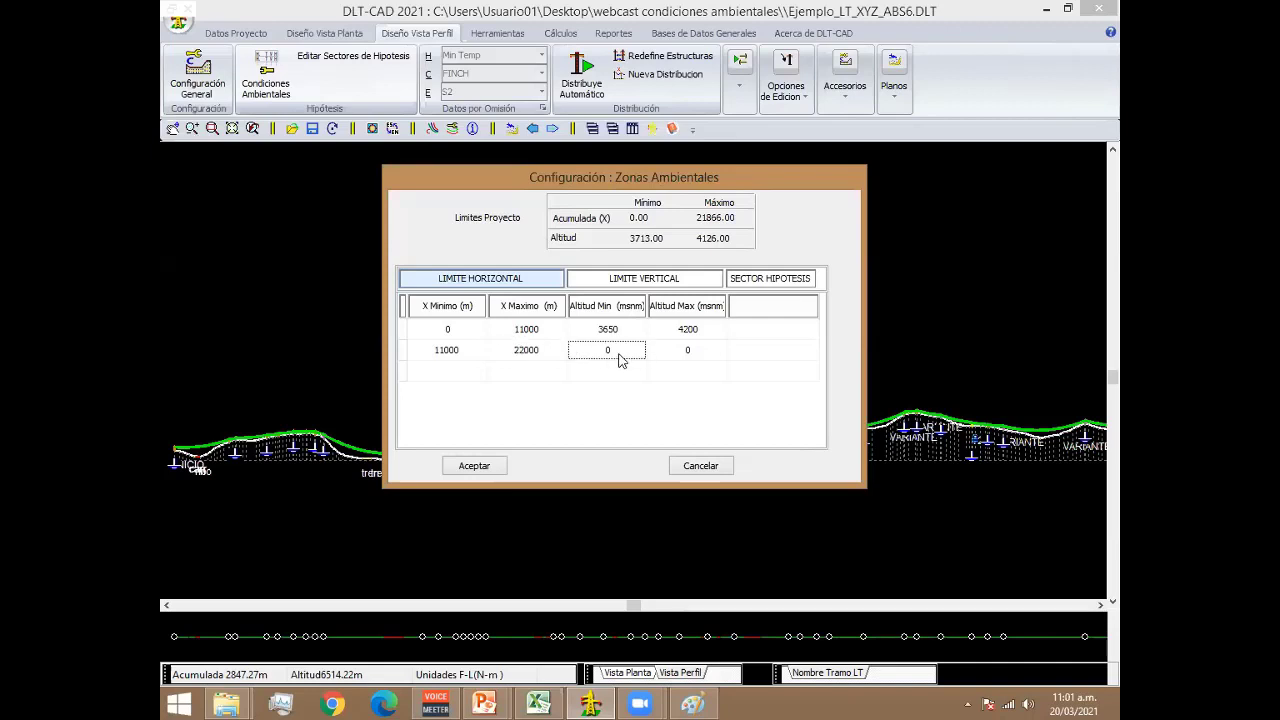
pyautogui.click(620, 353)
pyautogui.write('3')
pyautogui.write('600')
pyautogui.press('Return')
pyautogui.click(684, 349)
pyautogui.click(685, 348)
pyautogui.write('4')
pyautogui.write('150')
pyautogui.press('Return')
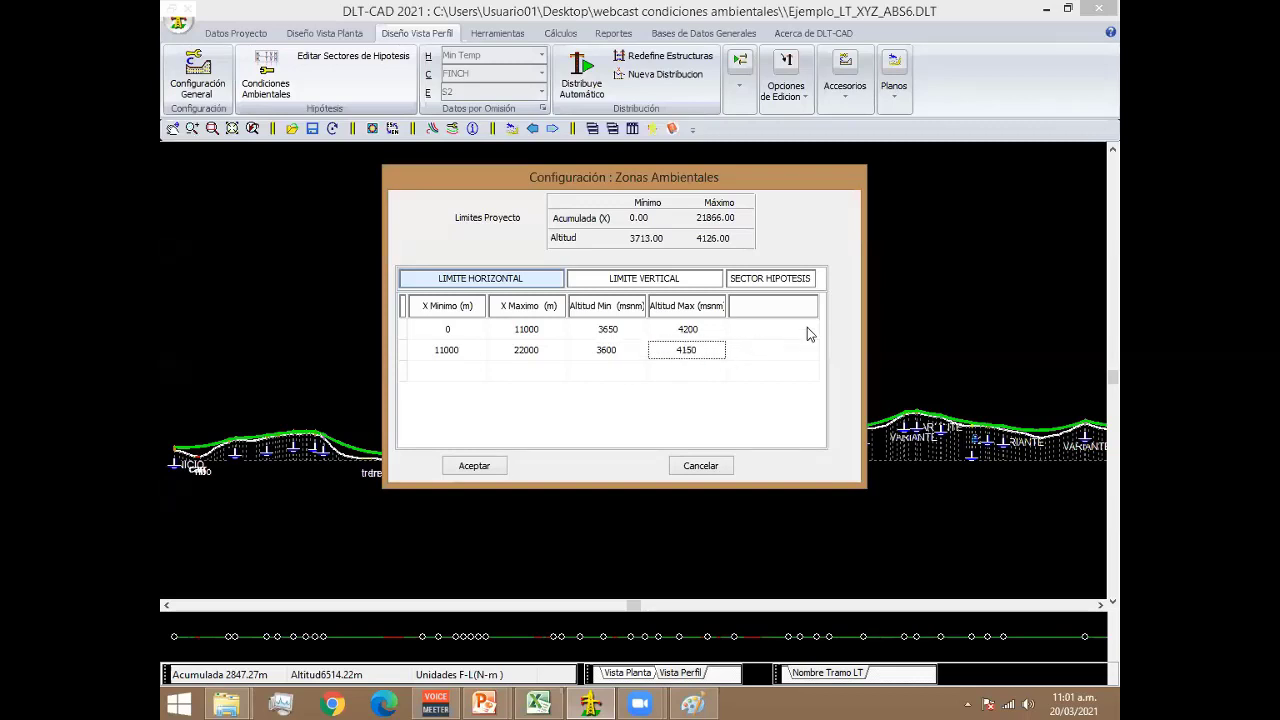
# Assign Zona Baja 1 to row 1 and Zona ambiental 2 to row 2.
pyautogui.click(806, 329)
pyautogui.click(811, 327)
pyautogui.click(783, 342)
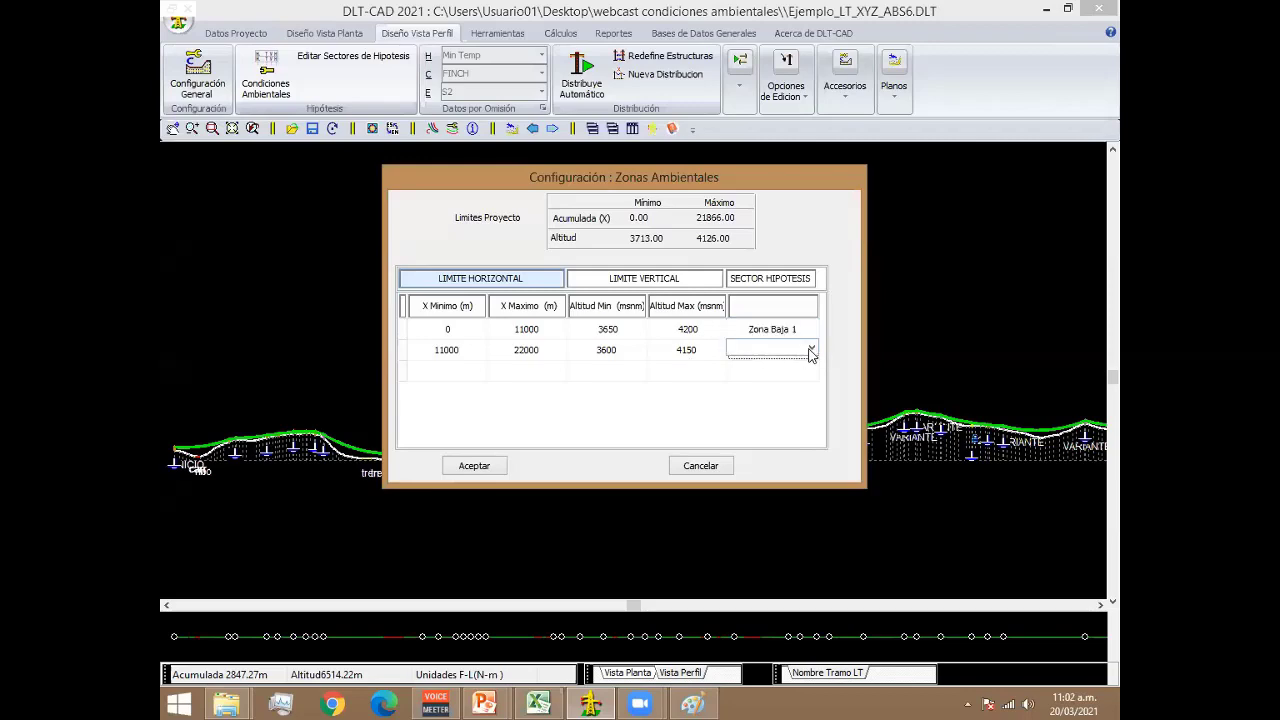
pyautogui.click(808, 350)
pyautogui.click(811, 348)
pyautogui.click(784, 370)
# Save the zones and enable Sectores de hipótesis del Proyecto in Configuración General.
pyautogui.click(480, 466)
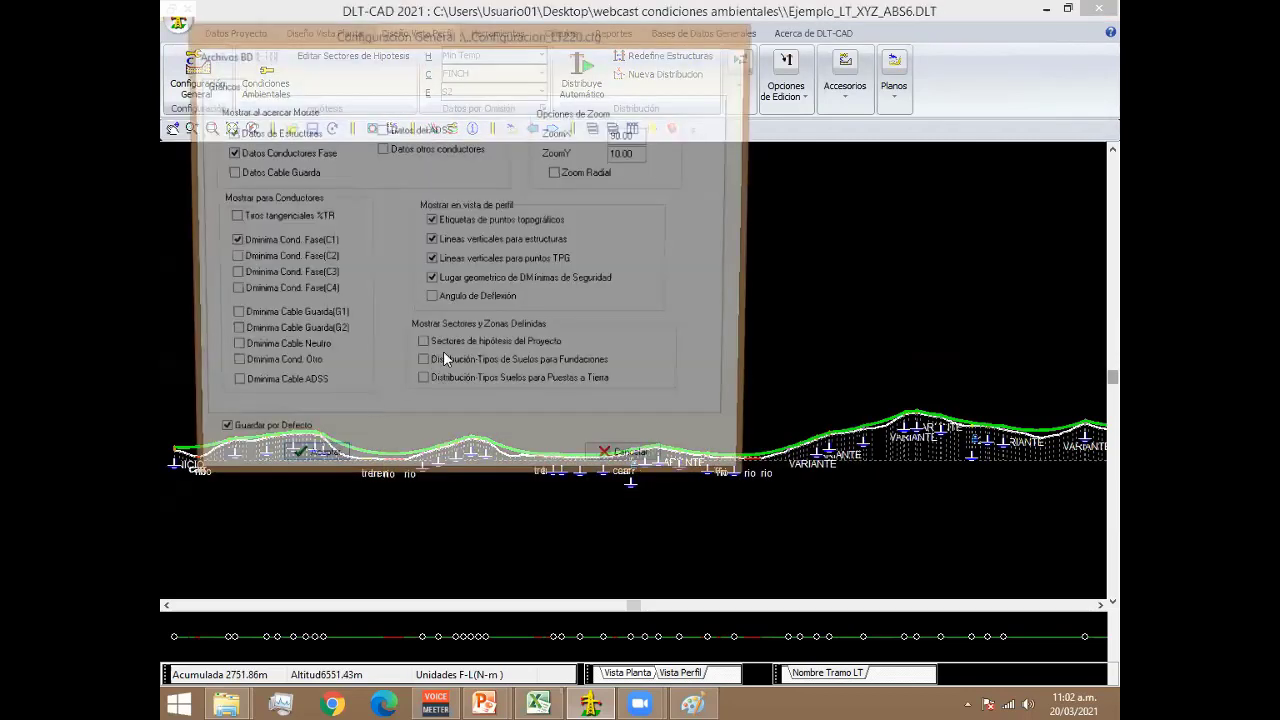
pyautogui.click(443, 349)
pyautogui.click(308, 465)
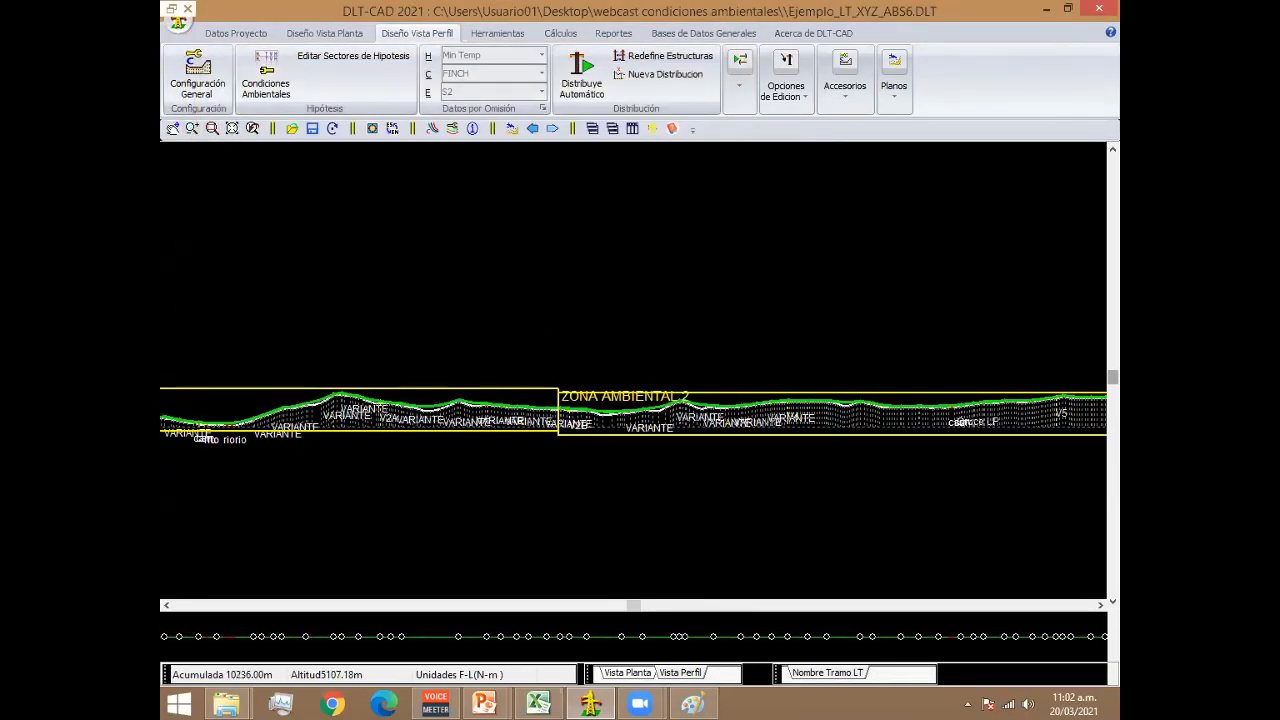
pyautogui.scroll(3, 490, 325)
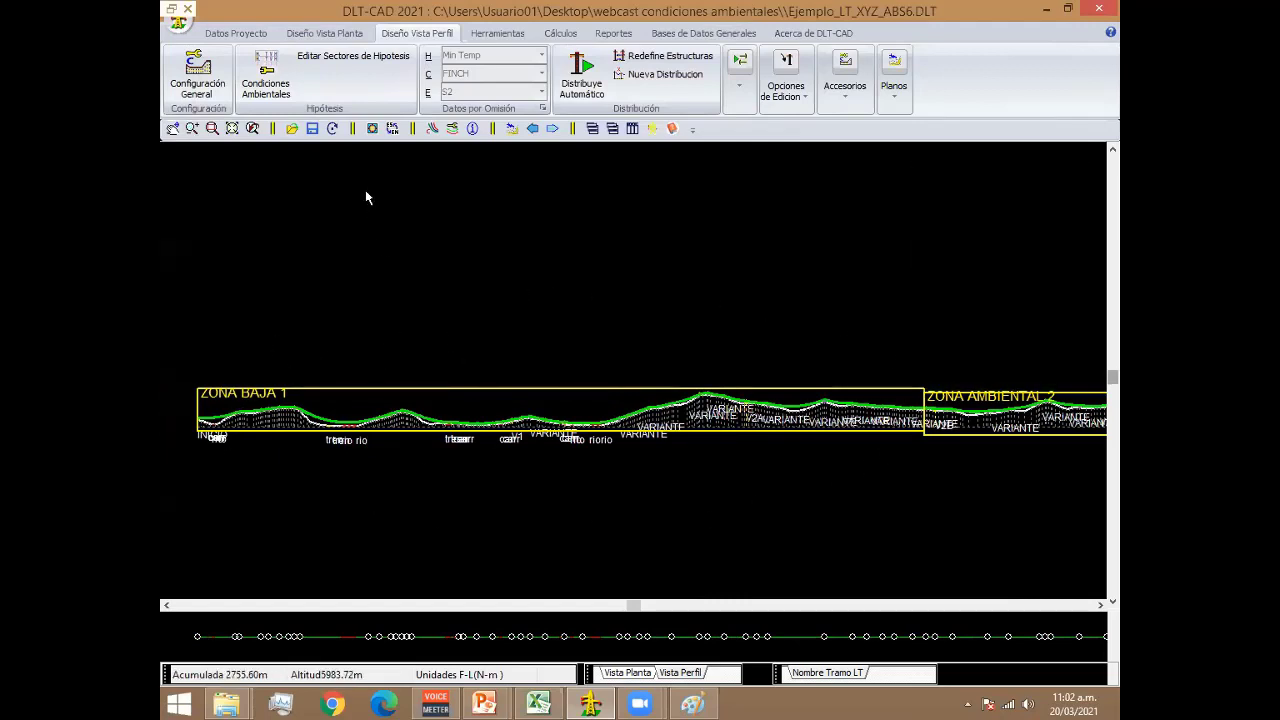
pyautogui.click(296, 89)
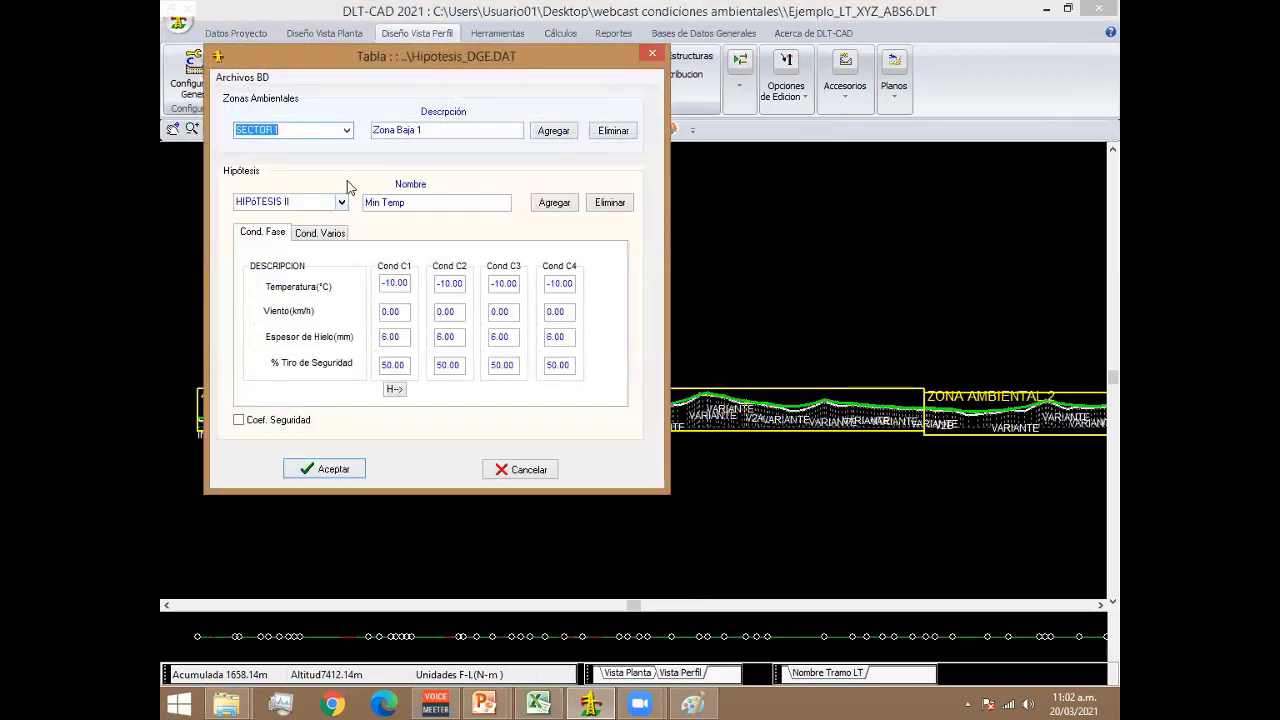
pyautogui.click(341, 202)
pyautogui.click(311, 241)
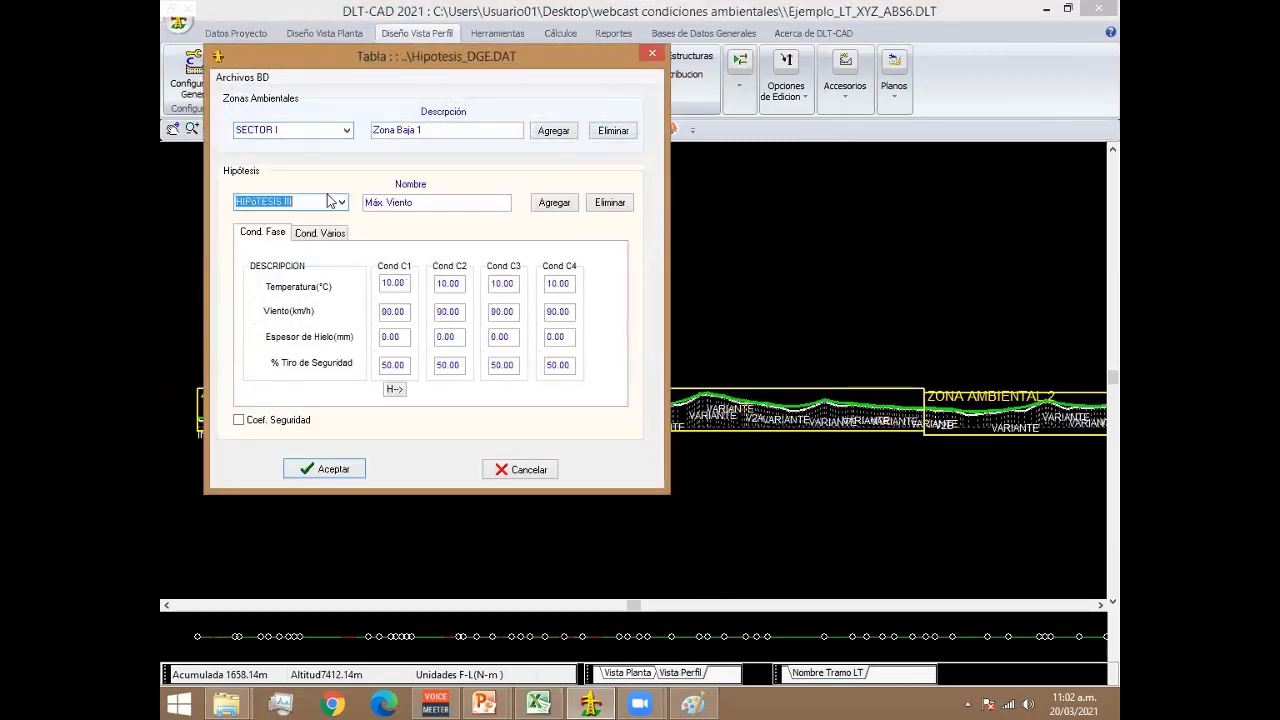
pyautogui.click(341, 202)
pyautogui.click(290, 249)
pyautogui.click(528, 469)
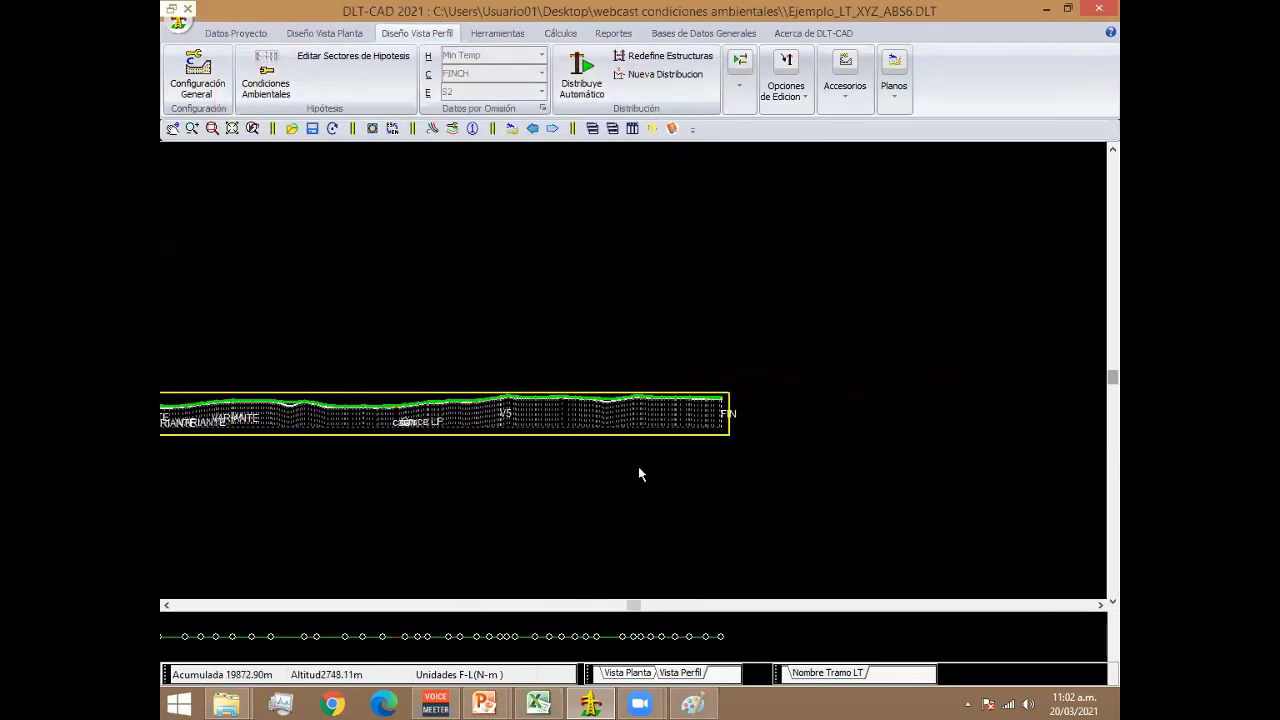
pyautogui.click(265, 70)
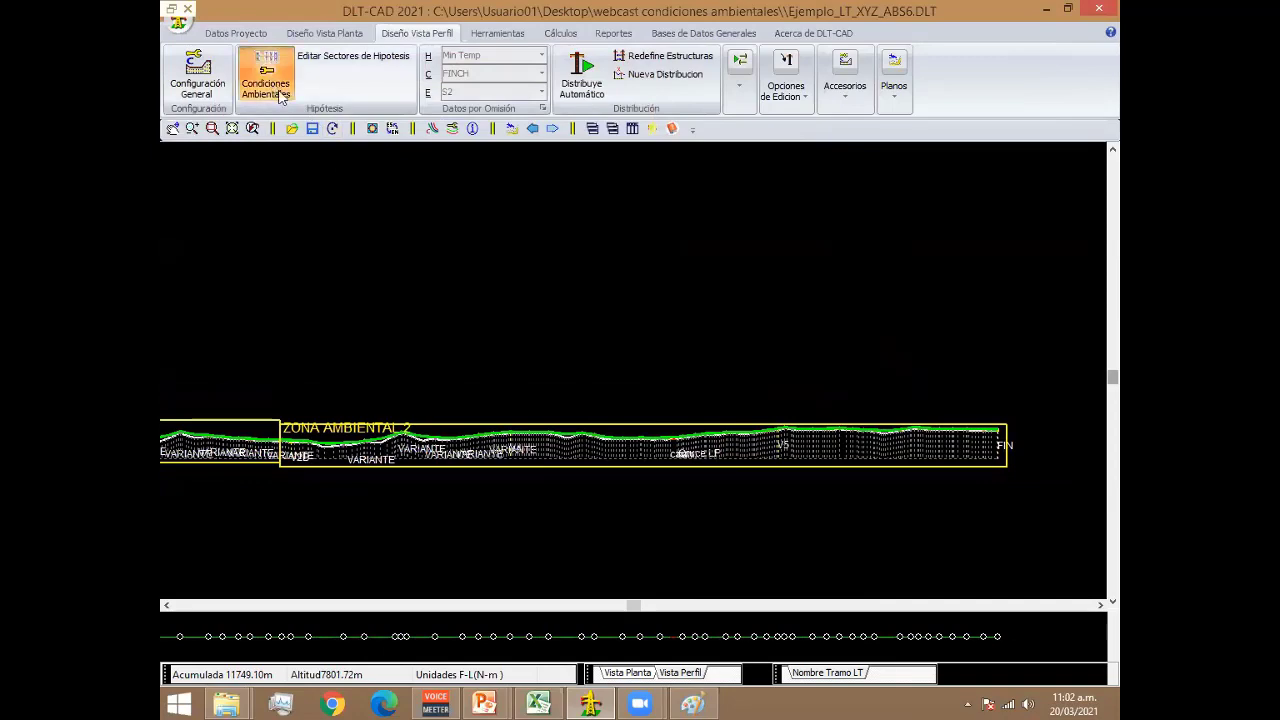
pyautogui.click(368, 152)
pyautogui.click(345, 178)
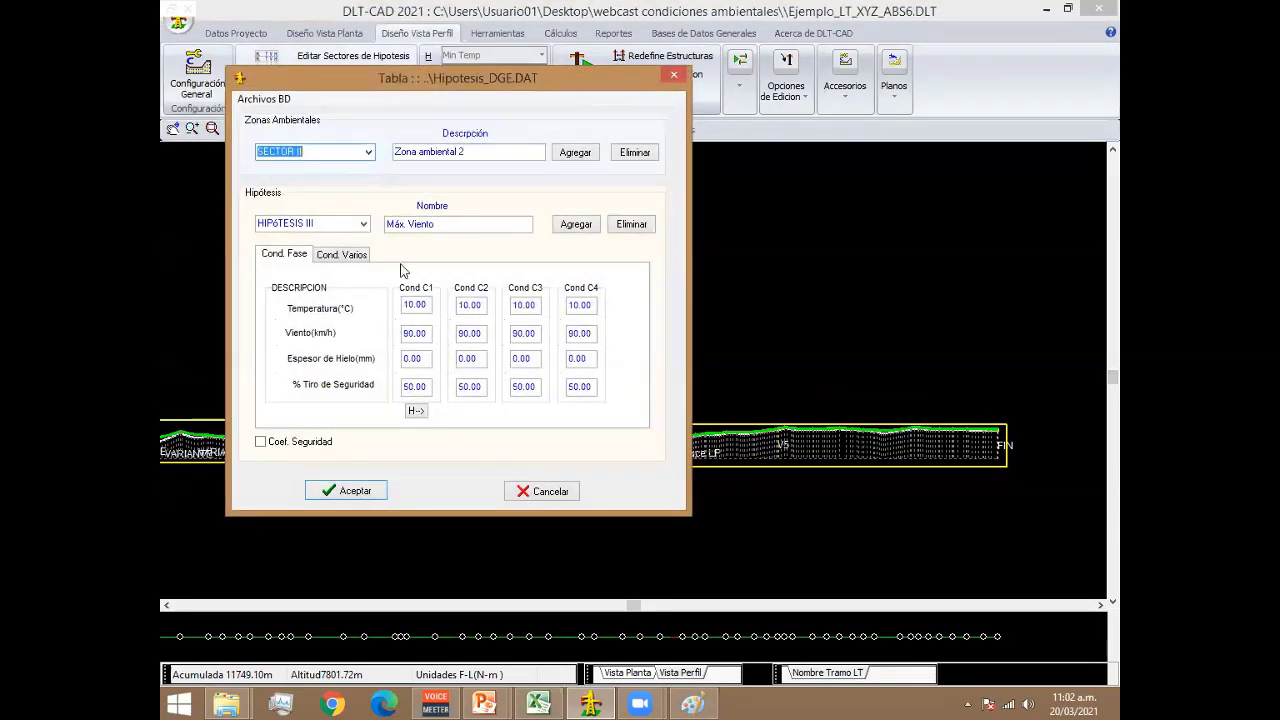
pyautogui.click(363, 224)
pyautogui.click(350, 260)
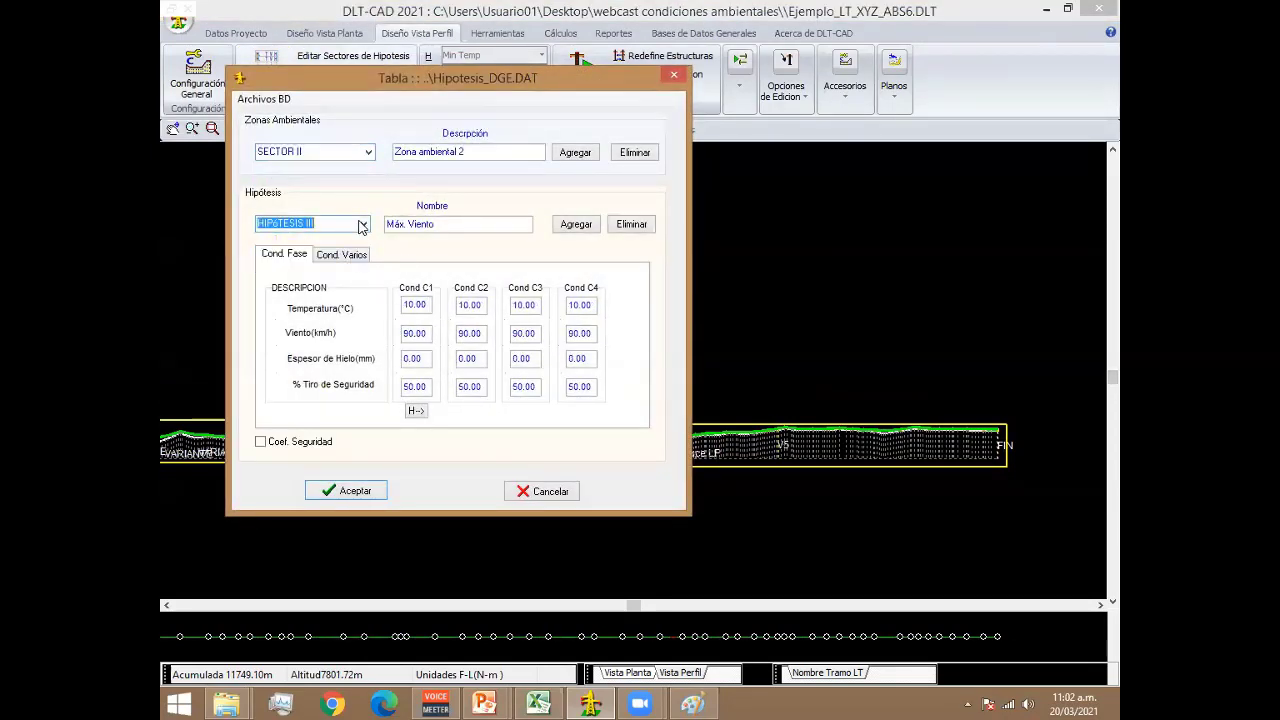
pyautogui.click(363, 224)
pyautogui.click(334, 280)
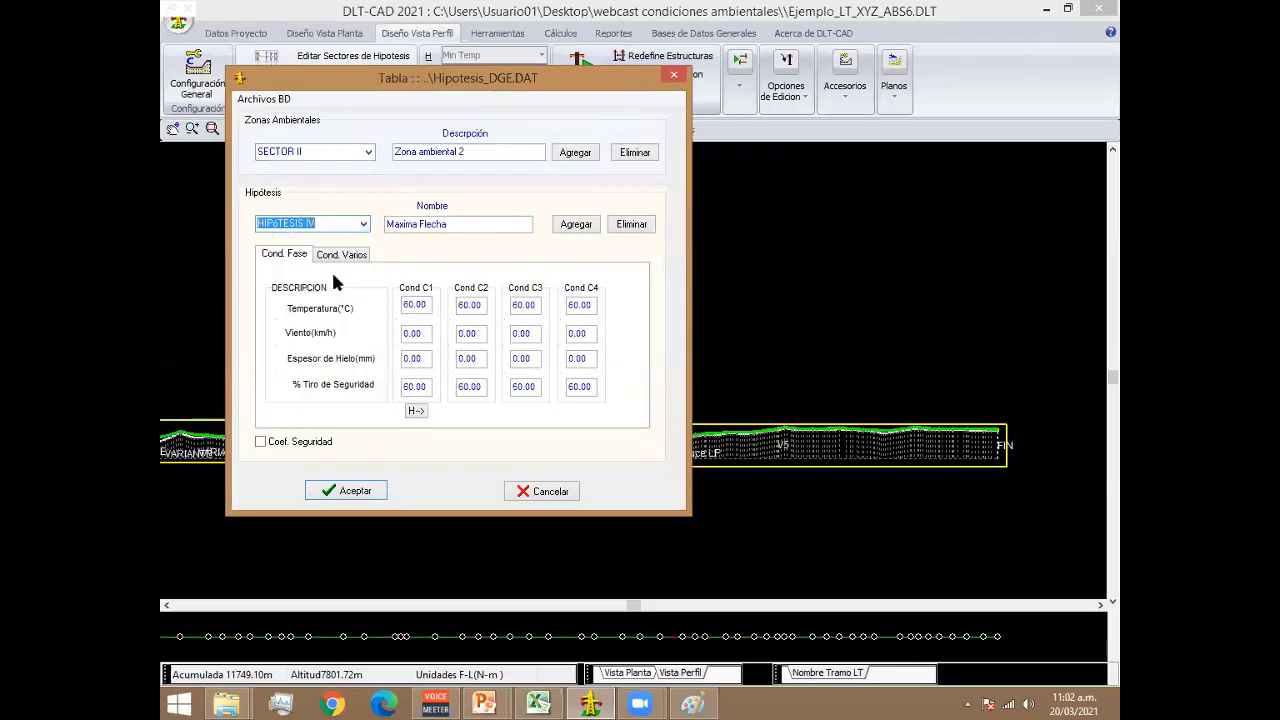
pyautogui.click(532, 492)
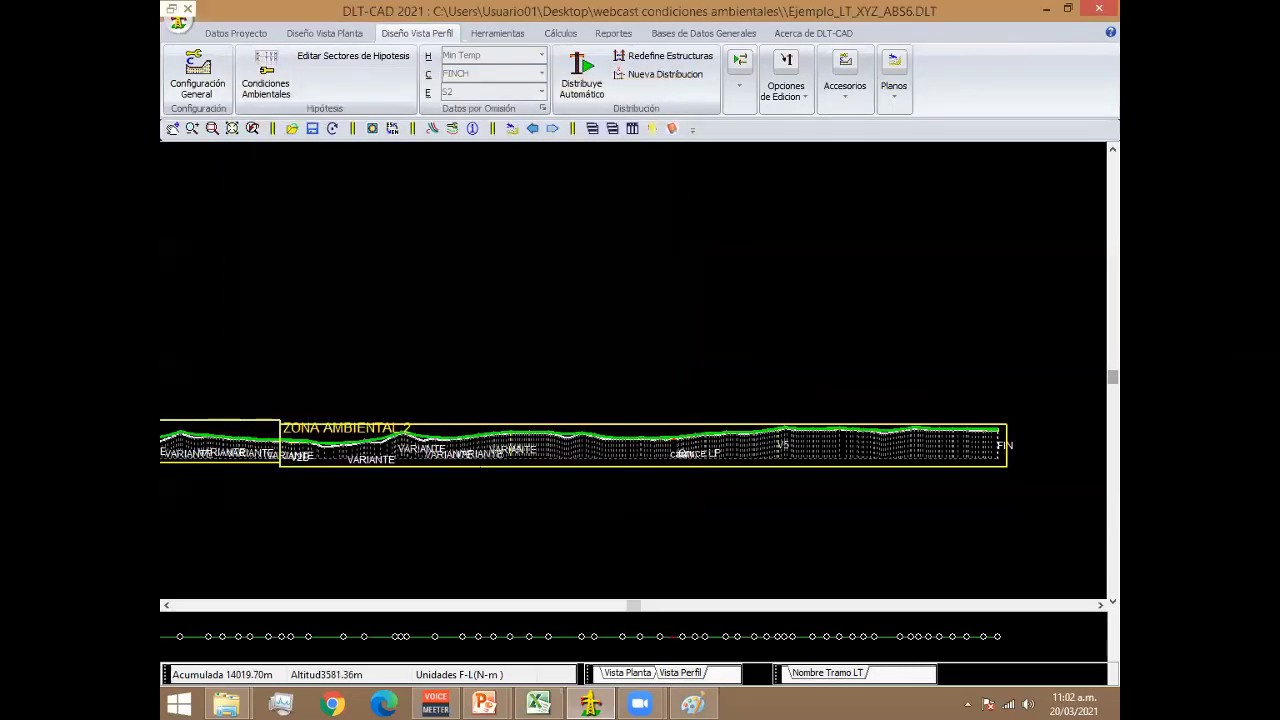
pyautogui.moveTo(403, 374)
pyautogui.mouseDown(button='middle')
pyautogui.moveTo(560, 351)
pyautogui.moveTo(709, 409)
pyautogui.moveTo(880, 430)
pyautogui.mouseUp(button='middle')
pyautogui.moveTo(435, 450); pyautogui.dragTo(538, 444, button='middle')
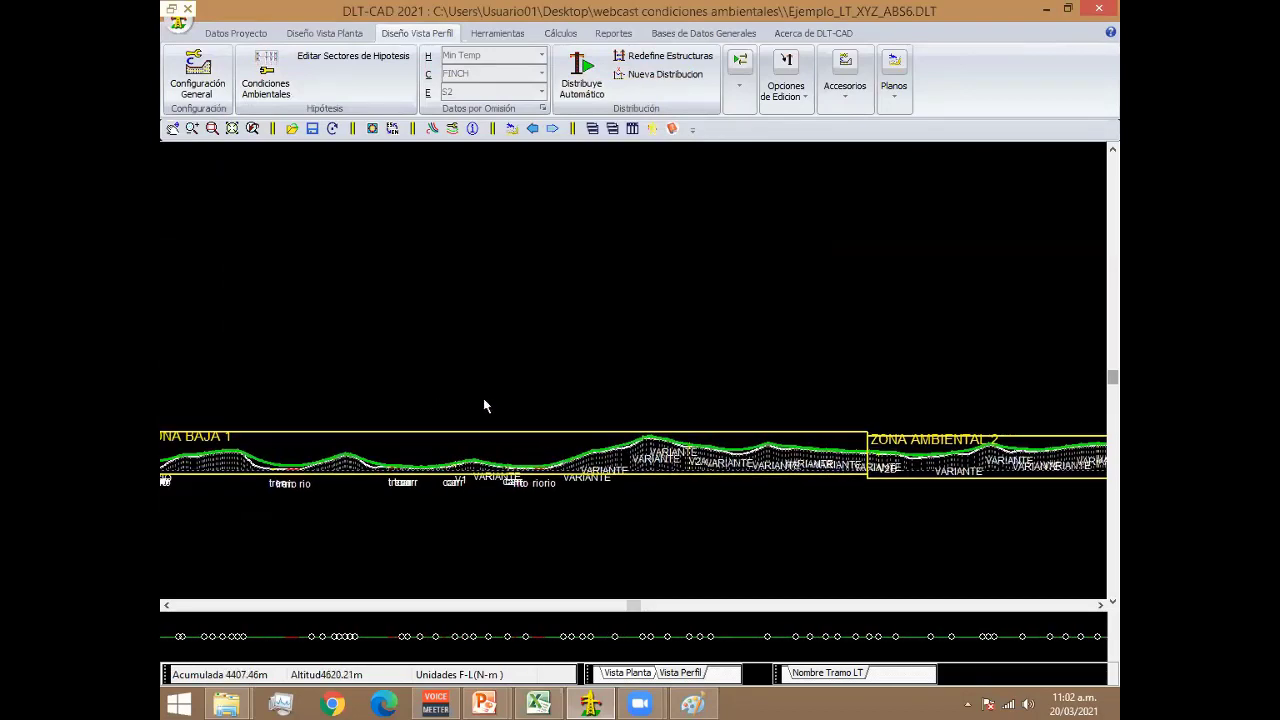
pyautogui.moveTo(483, 398); pyautogui.dragTo(703, 415, button='middle')
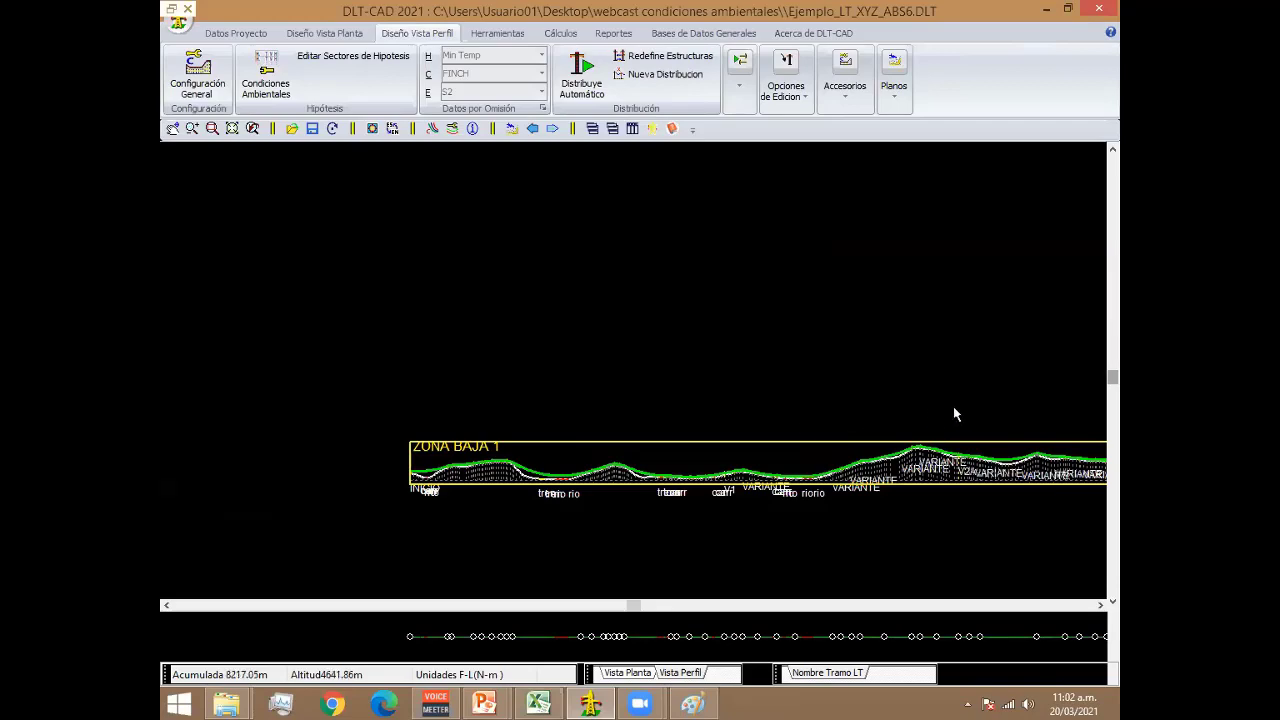
pyautogui.scroll(-10, 953, 406)
pyautogui.moveTo(893, 378)
pyautogui.mouseDown(button='middle')
pyautogui.moveTo(431, 366)
pyautogui.moveTo(545, 378)
pyautogui.moveTo(677, 426)
pyautogui.mouseUp(button='middle')
pyautogui.scroll(2, 652, 424)
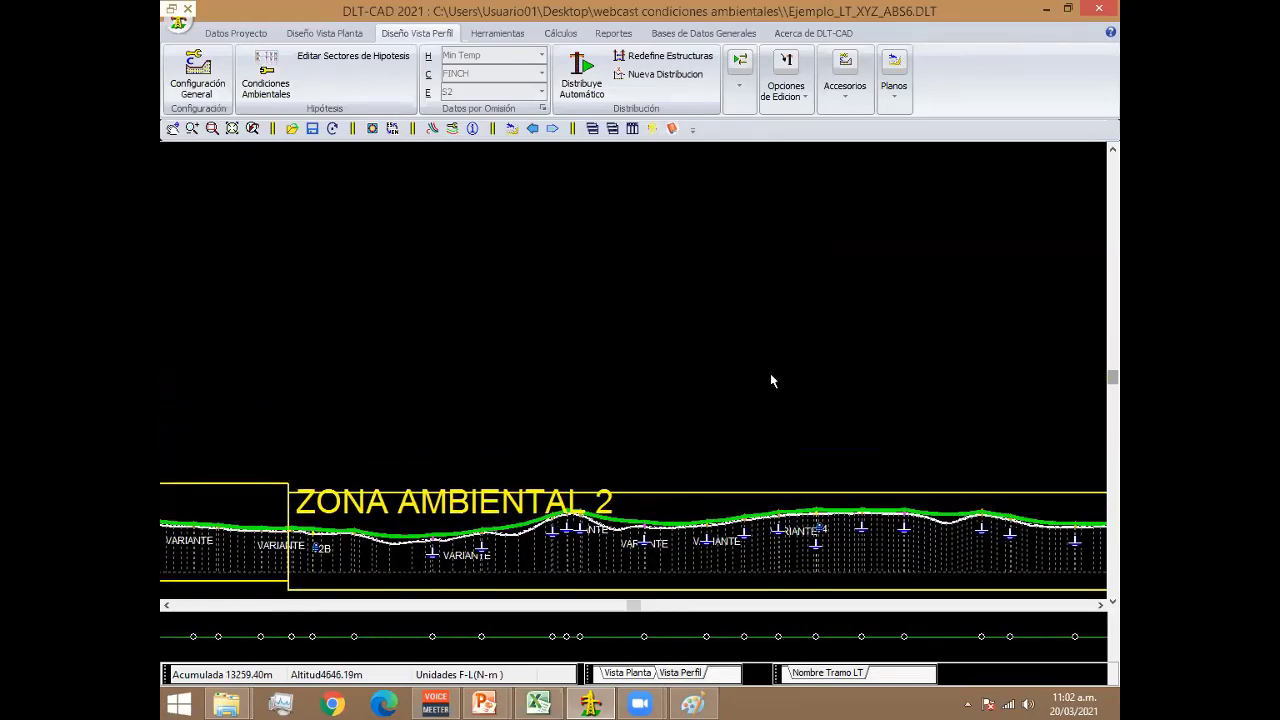
pyautogui.scroll(-2, 770, 378)
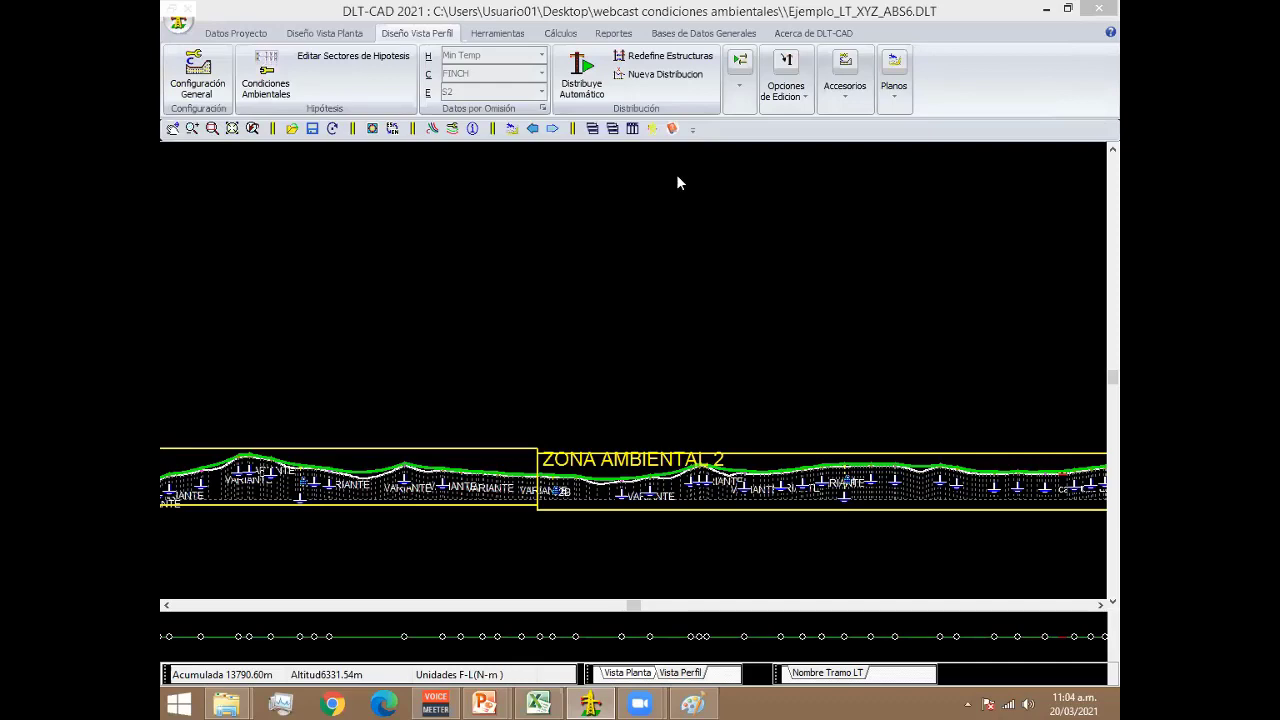
pyautogui.moveTo(678, 323); pyautogui.dragTo(485, 348, button='middle')
pyautogui.scroll(1, 648, 423)
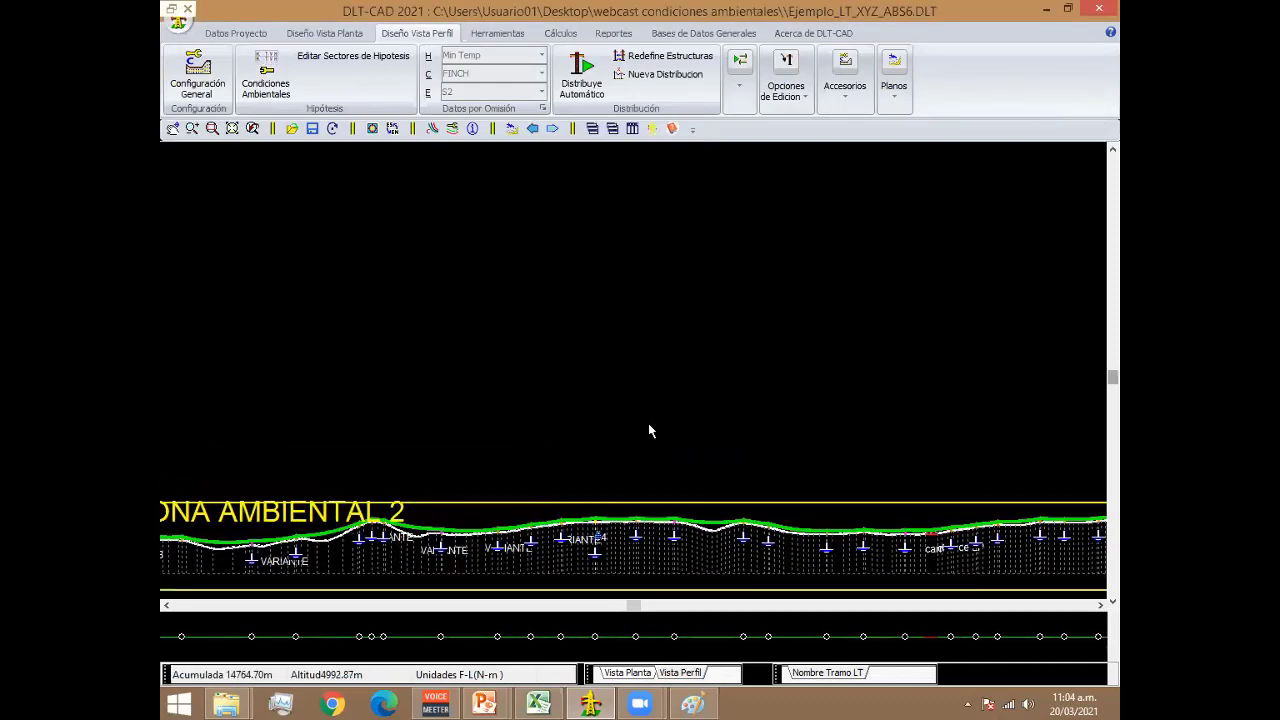
pyautogui.scroll(1, 529, 409)
pyautogui.scroll(1, 523, 406)
pyautogui.scroll(1, 513, 404)
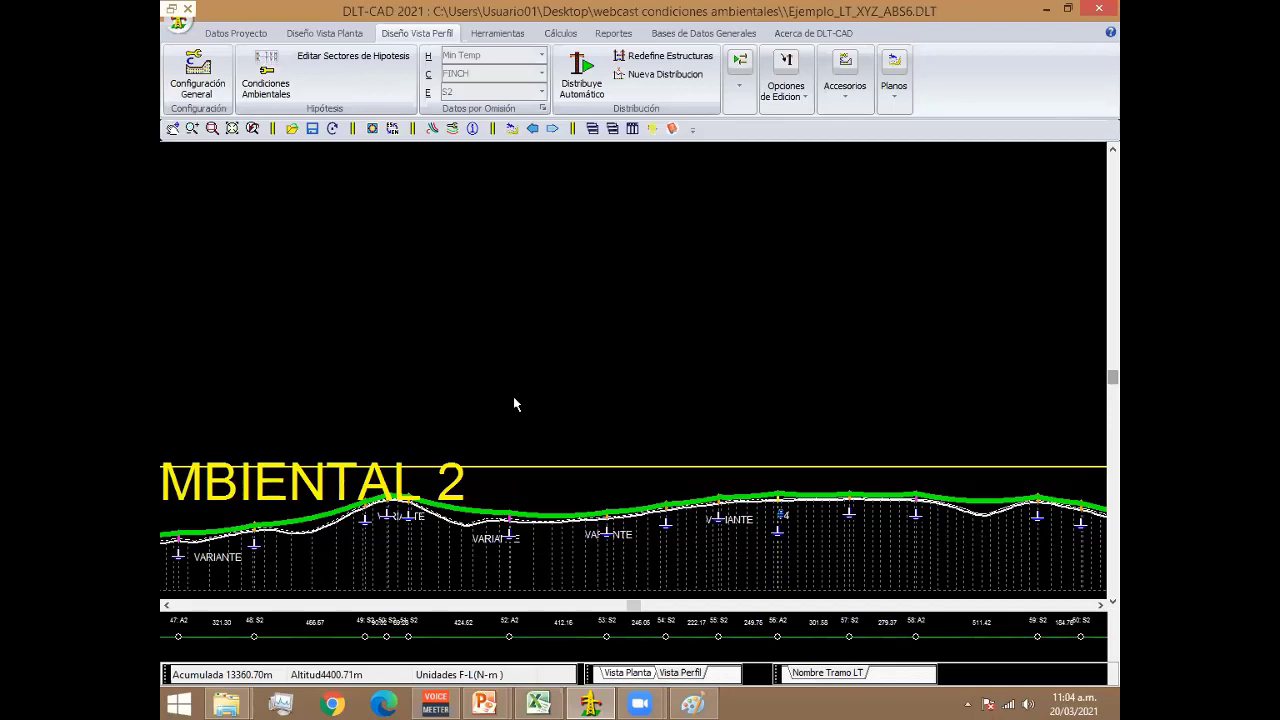
pyautogui.scroll(1, 514, 420)
pyautogui.scroll(1, 600, 410)
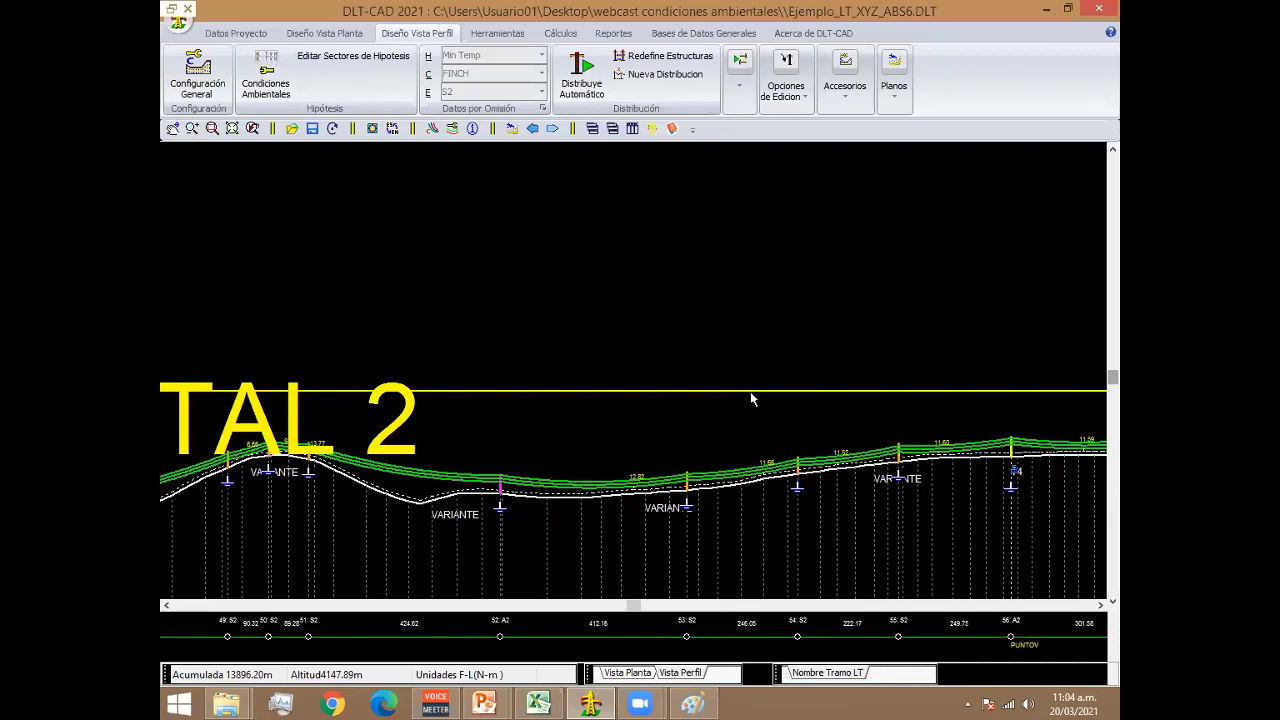
pyautogui.click(266, 72)
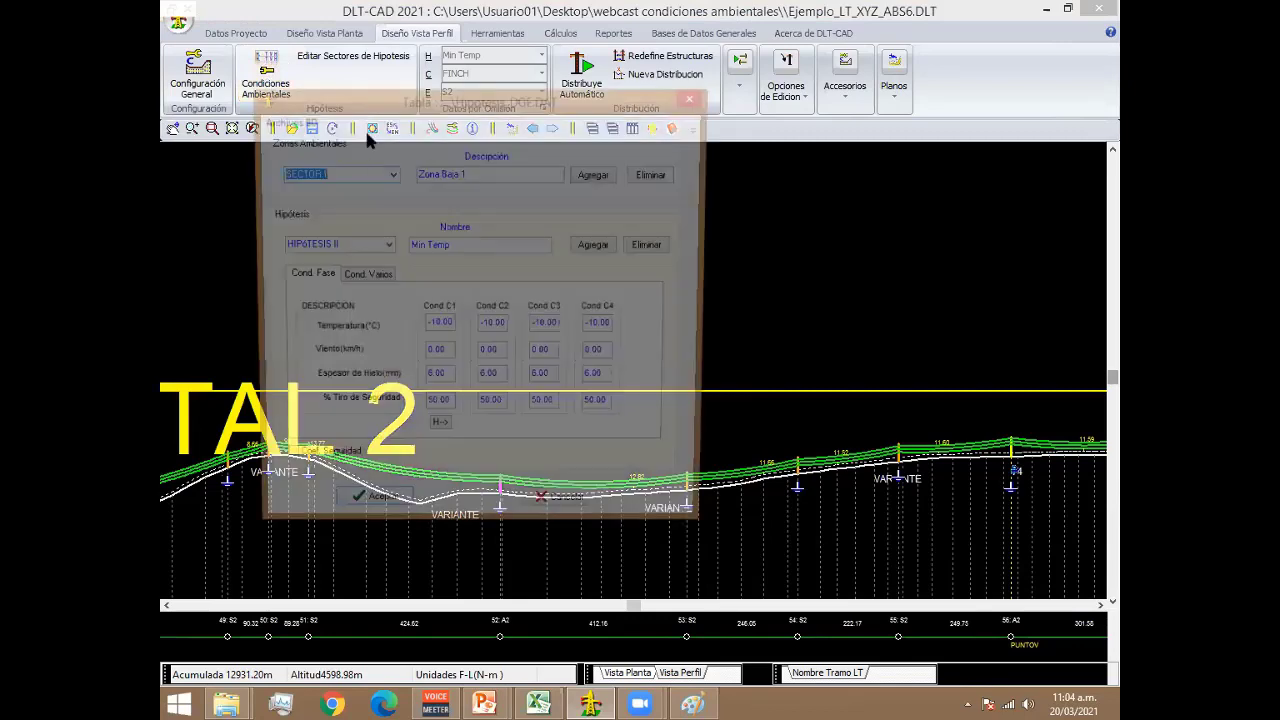
# Look at HIPÓTESIS I (EDS Inicial) in the hypotheses table, then close it and pan the profile.
pyautogui.moveTo(370, 103); pyautogui.dragTo(428, 161)
pyautogui.click(443, 302)
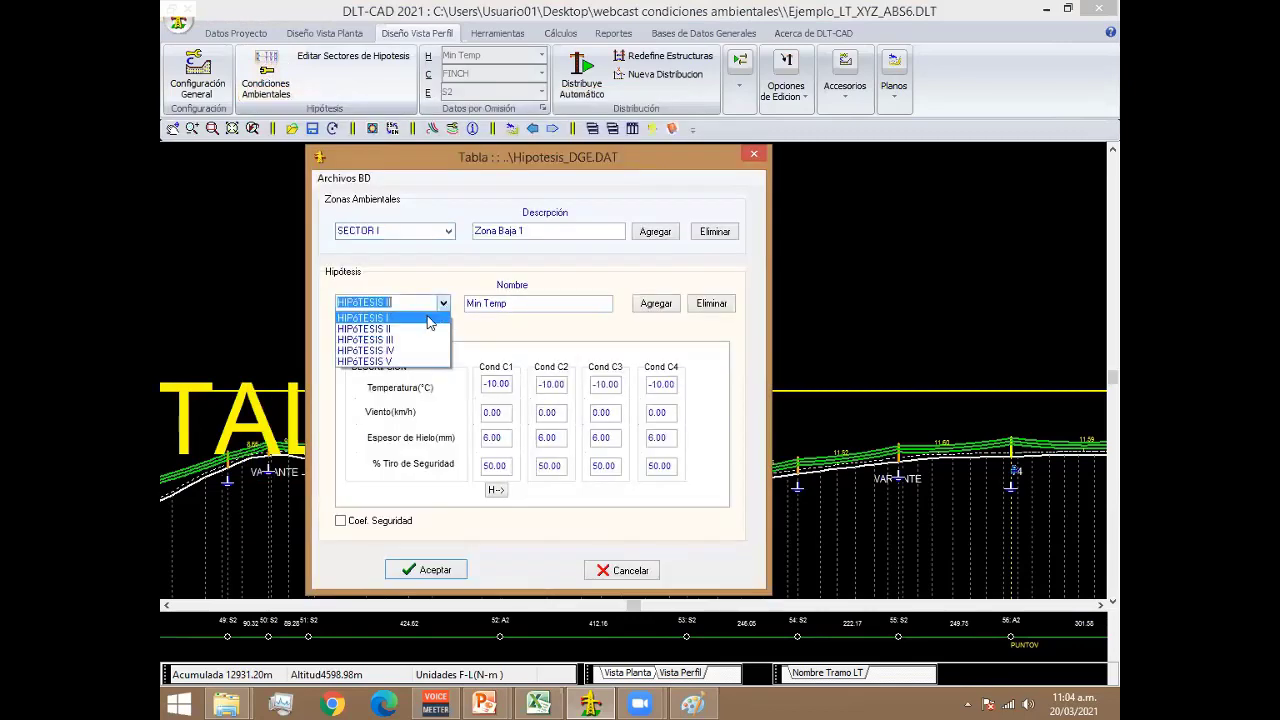
pyautogui.click(430, 318)
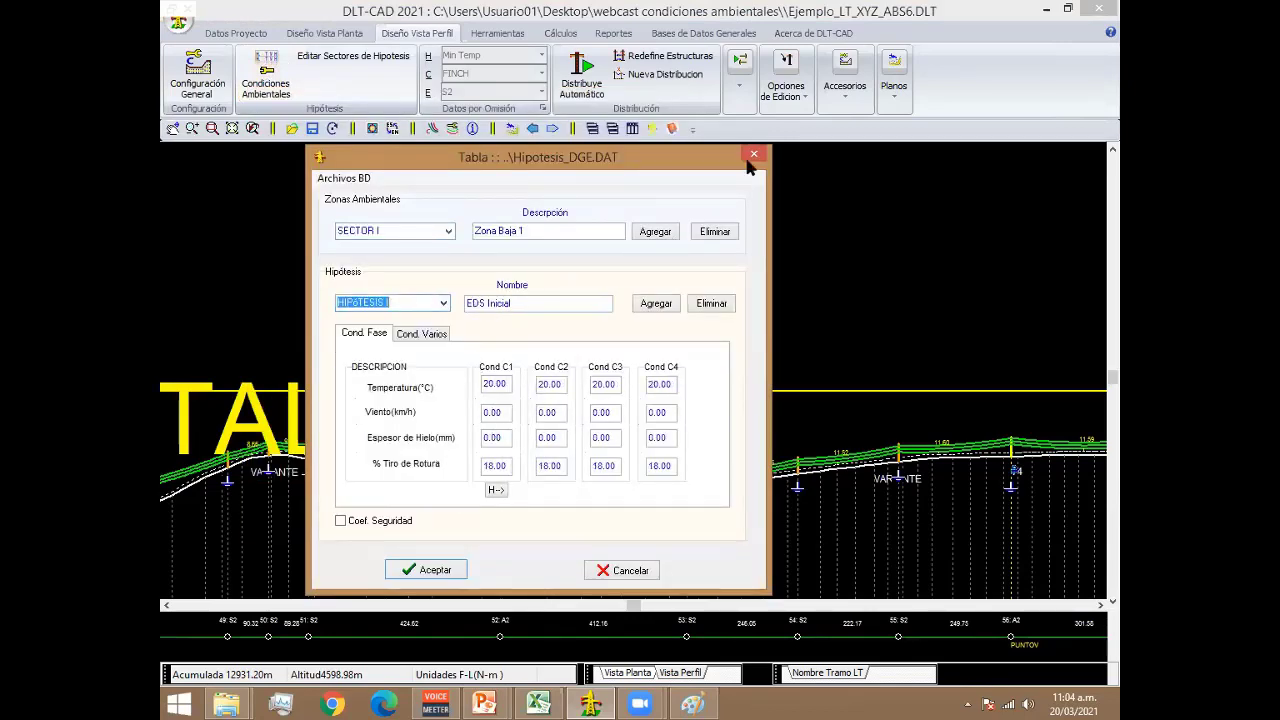
pyautogui.press('Escape')
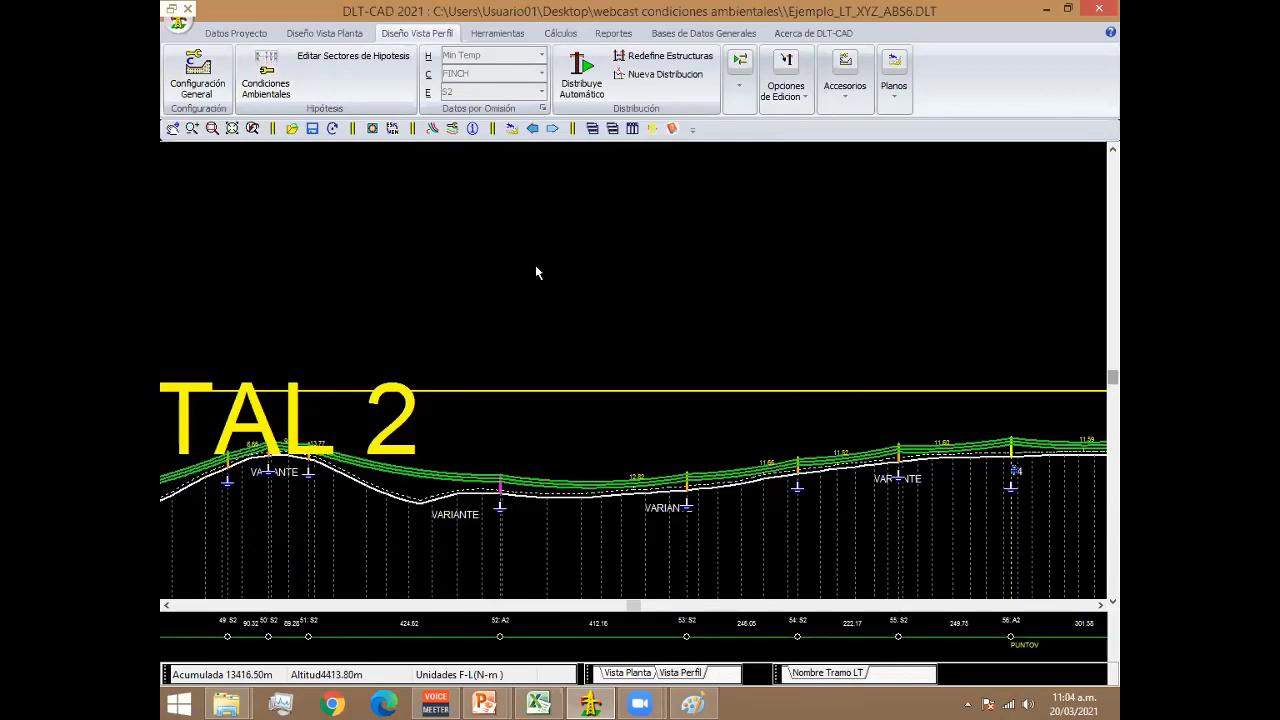
pyautogui.moveTo(586, 357)
pyautogui.mouseDown(button='middle')
pyautogui.moveTo(704, 353)
pyautogui.moveTo(468, 215)
pyautogui.moveTo(714, 210)
pyautogui.mouseUp(button='middle')
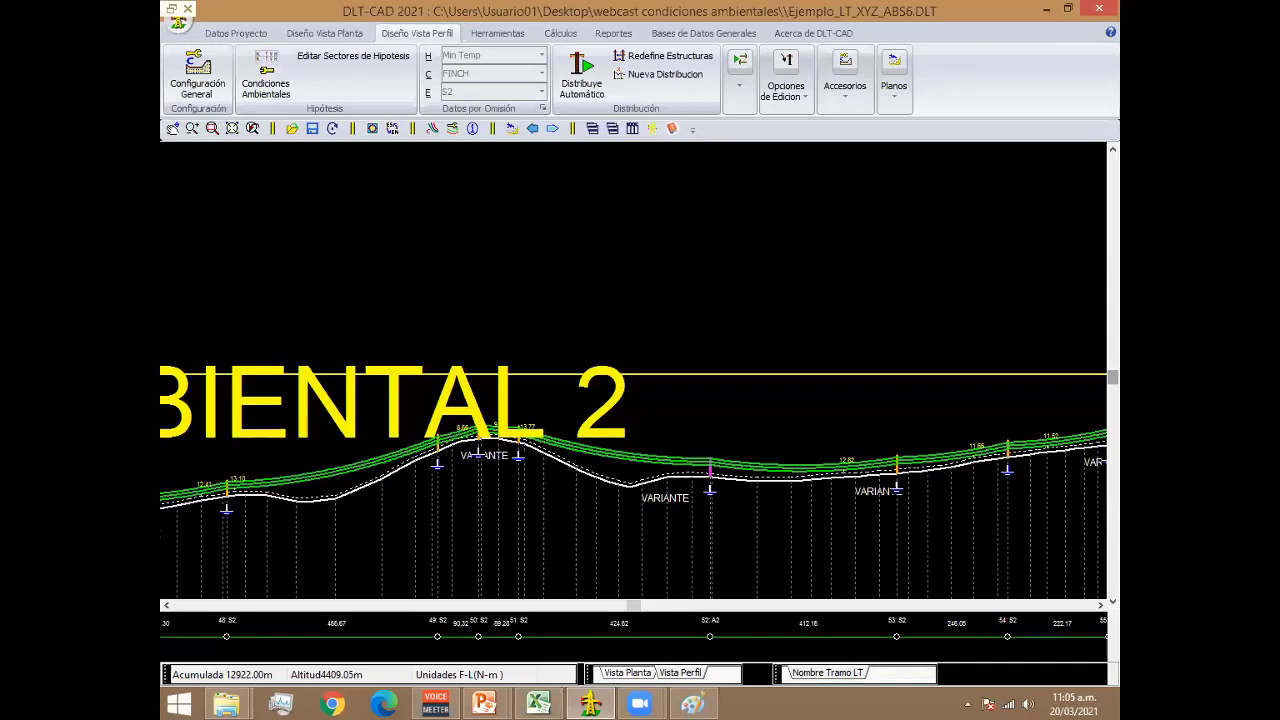
# Reopen the table and review EDS Inicial's Cond. Fase and Cond. Varios values, then cancel.
pyautogui.click(266, 72)
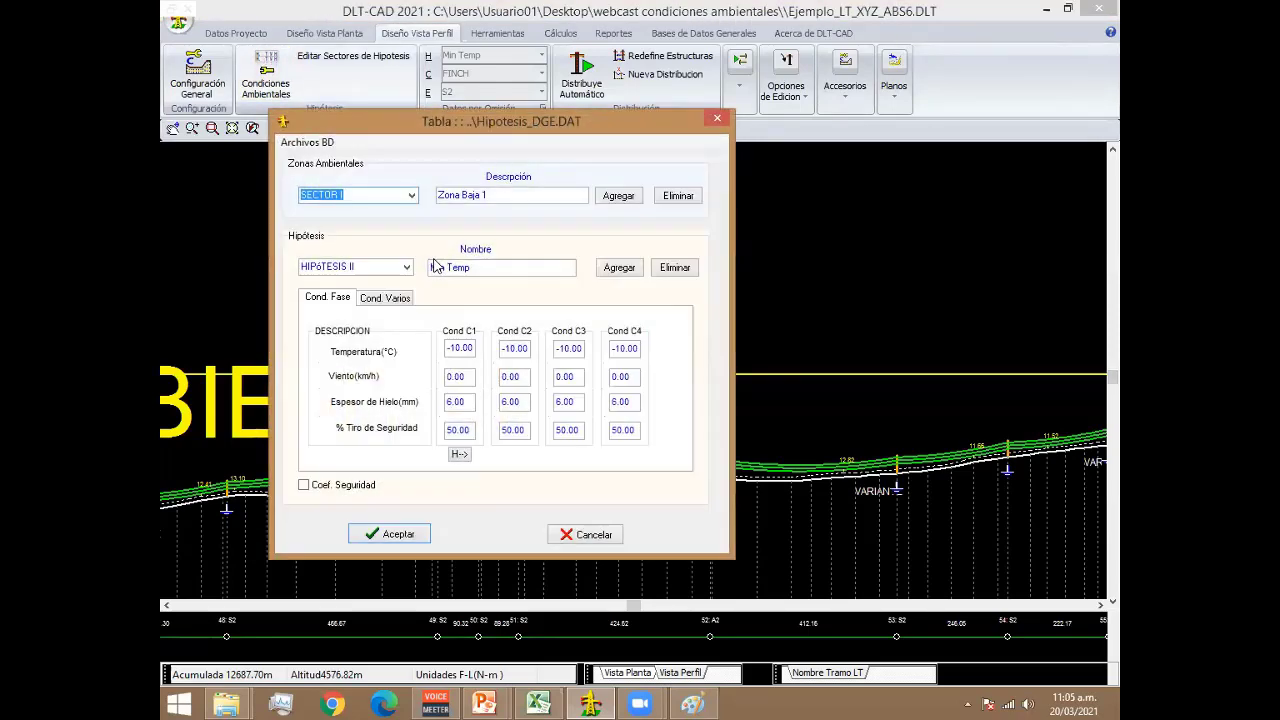
pyautogui.click(400, 257)
pyautogui.click(401, 272)
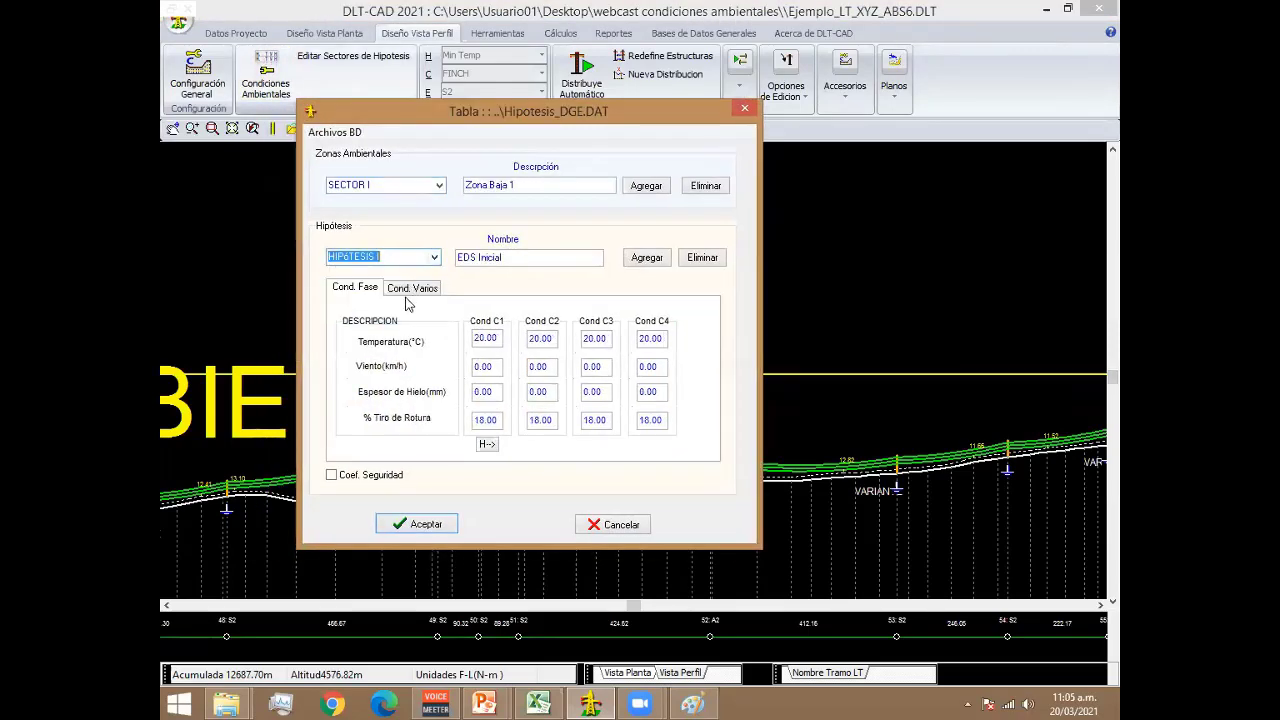
pyautogui.click(412, 288)
pyautogui.doubleClick(500, 423)
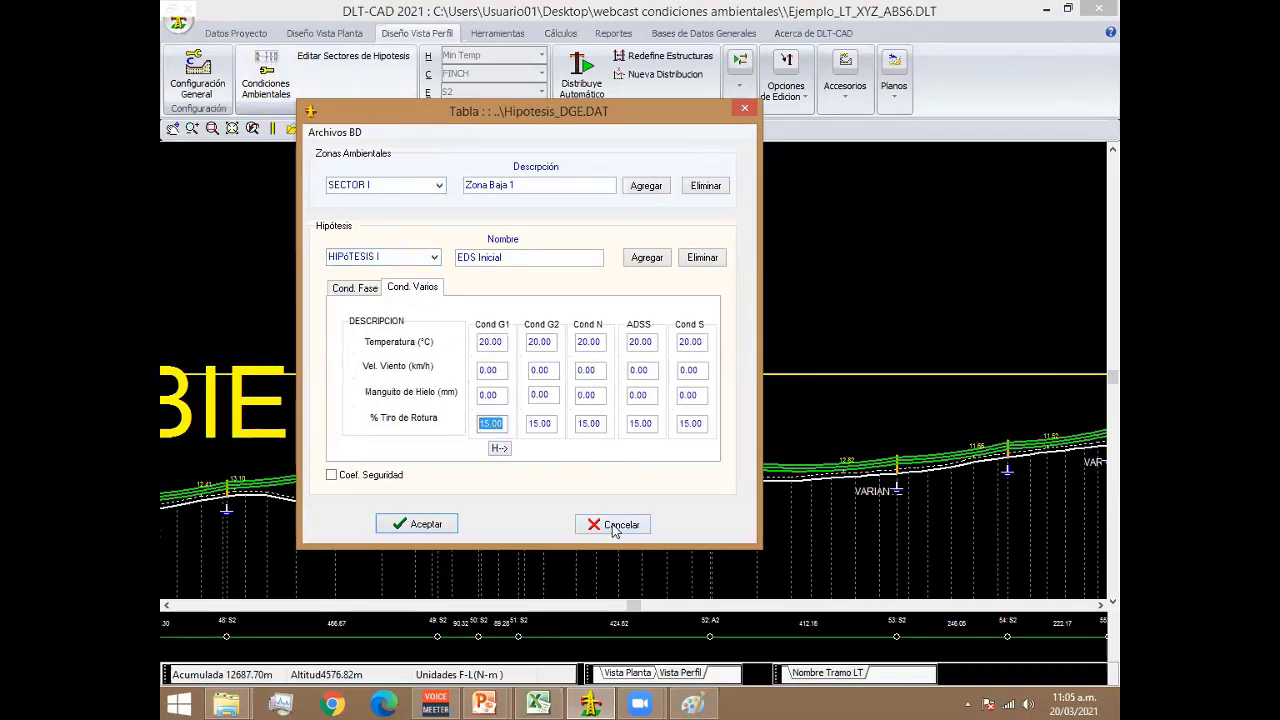
pyautogui.click(362, 288)
pyautogui.click(411, 291)
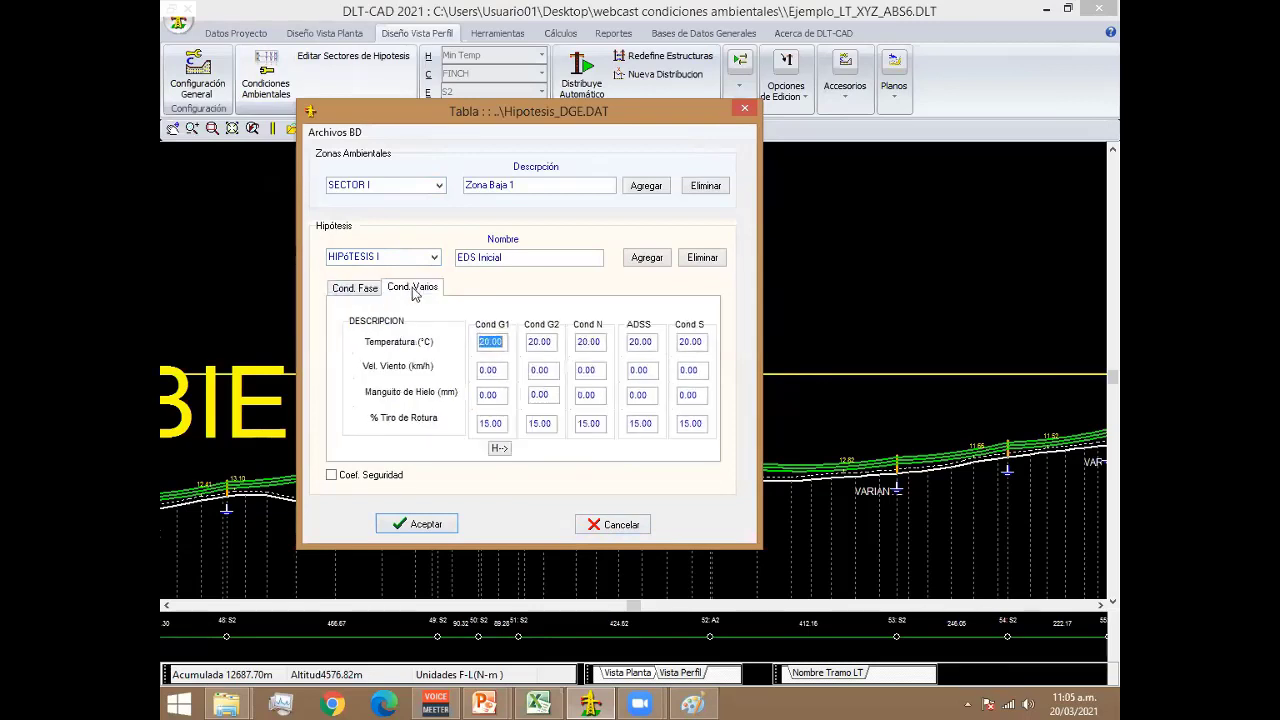
pyautogui.doubleClick(498, 423)
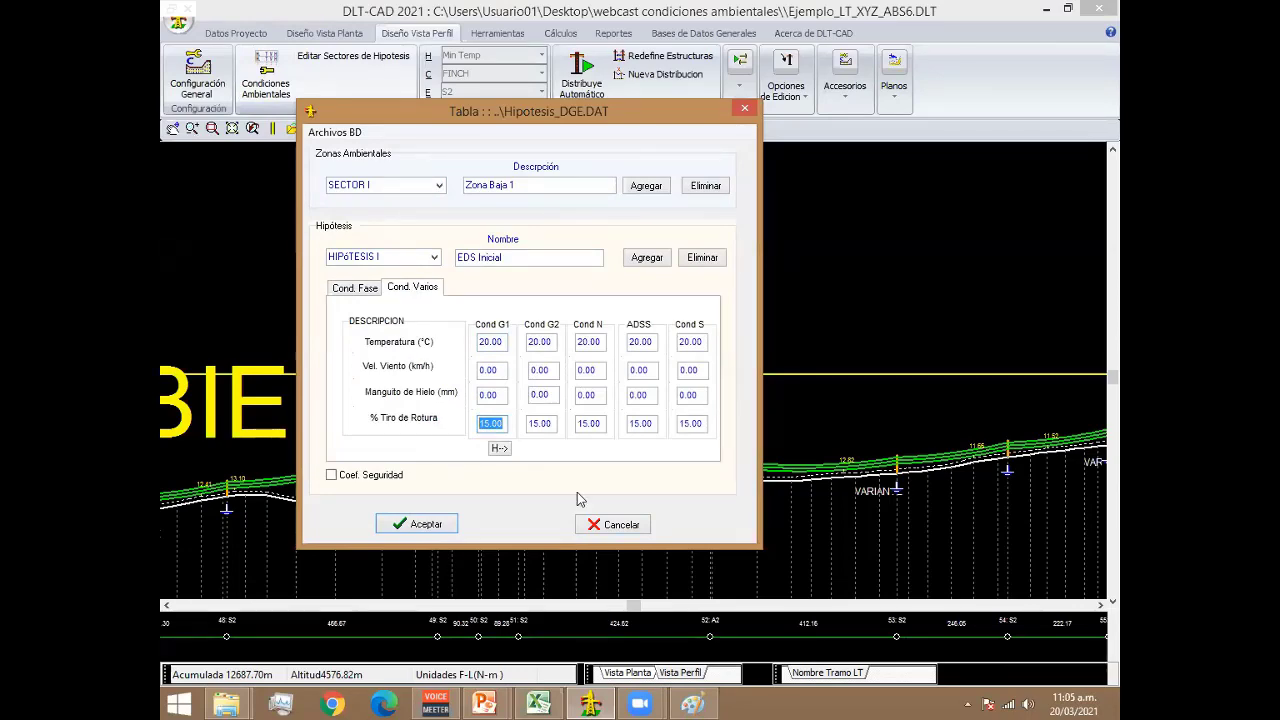
pyautogui.click(606, 524)
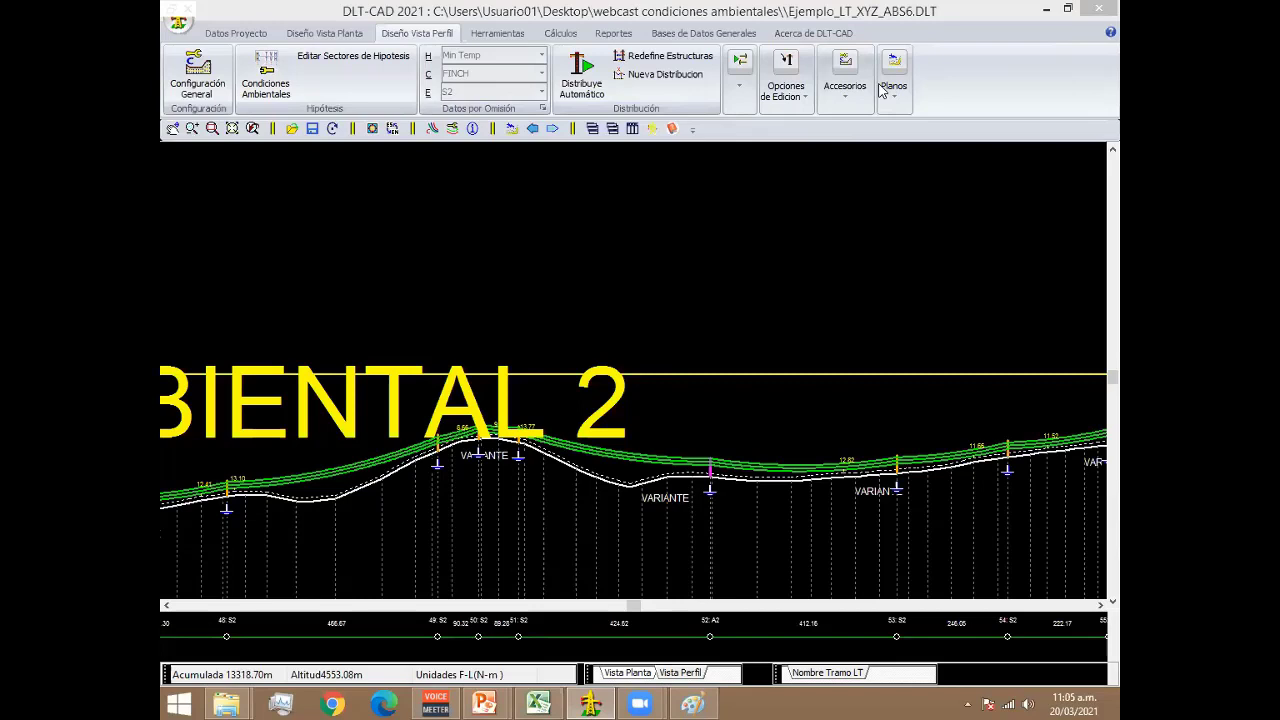
# Zoom out and pan the profile to bring ZONA AMBIENTAL 2 into view.
pyautogui.scroll(-1, 783, 362)
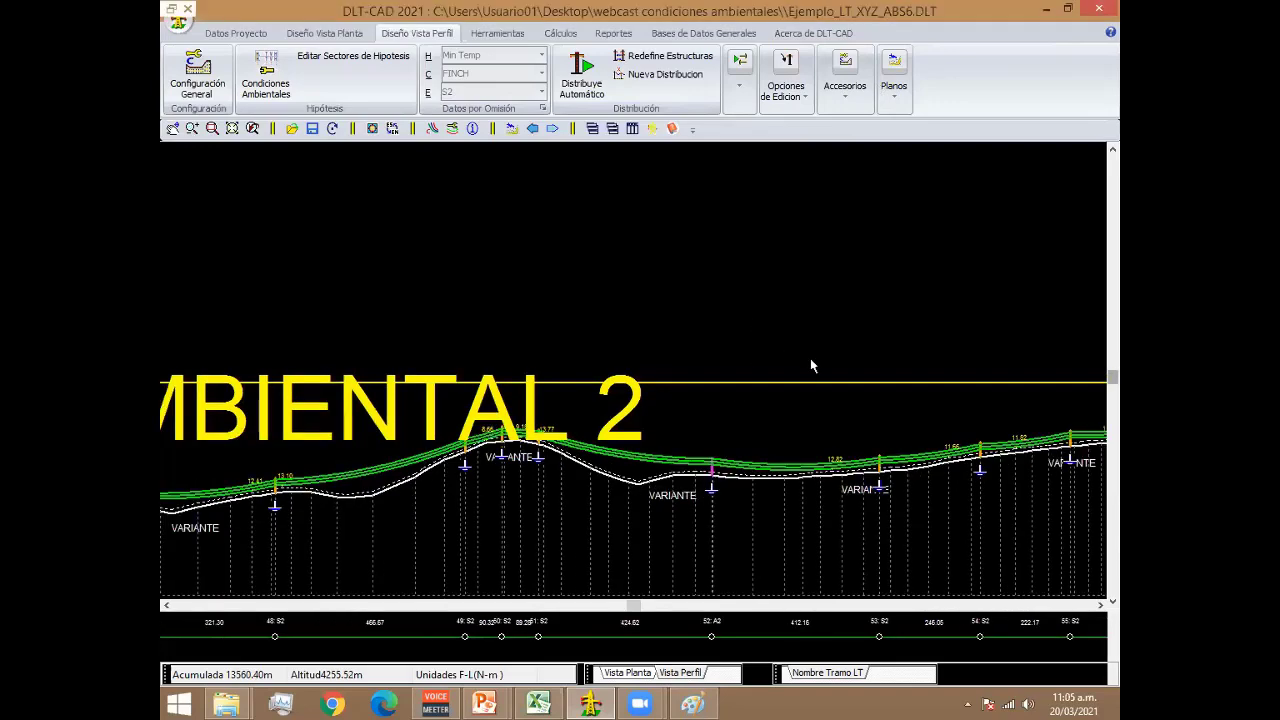
pyautogui.scroll(-1, 820, 370)
pyautogui.scroll(-1, 835, 378)
pyautogui.scroll(-3, 700, 385)
pyautogui.scroll(-1, 418, 344)
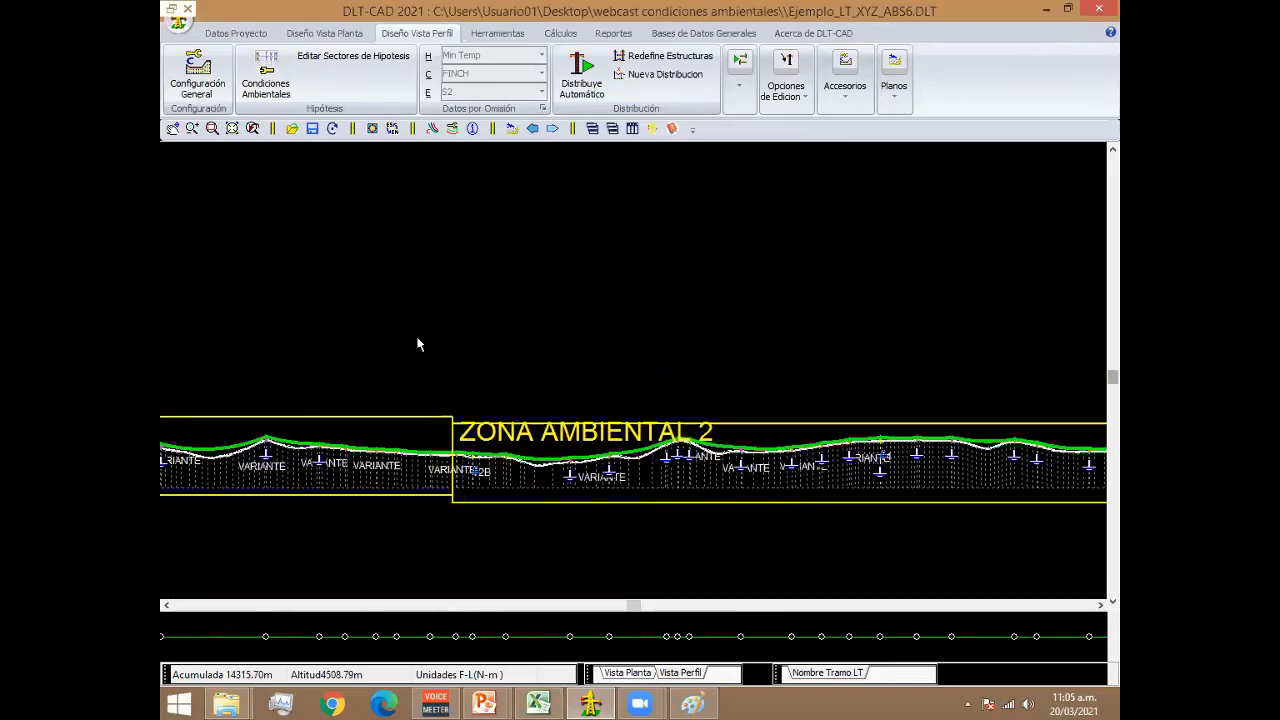
pyautogui.moveTo(418, 344)
pyautogui.mouseDown(button='middle')
pyautogui.moveTo(605, 357)
pyautogui.moveTo(842, 344)
pyautogui.moveTo(622, 357)
pyautogui.moveTo(737, 337)
pyautogui.mouseUp(button='middle')
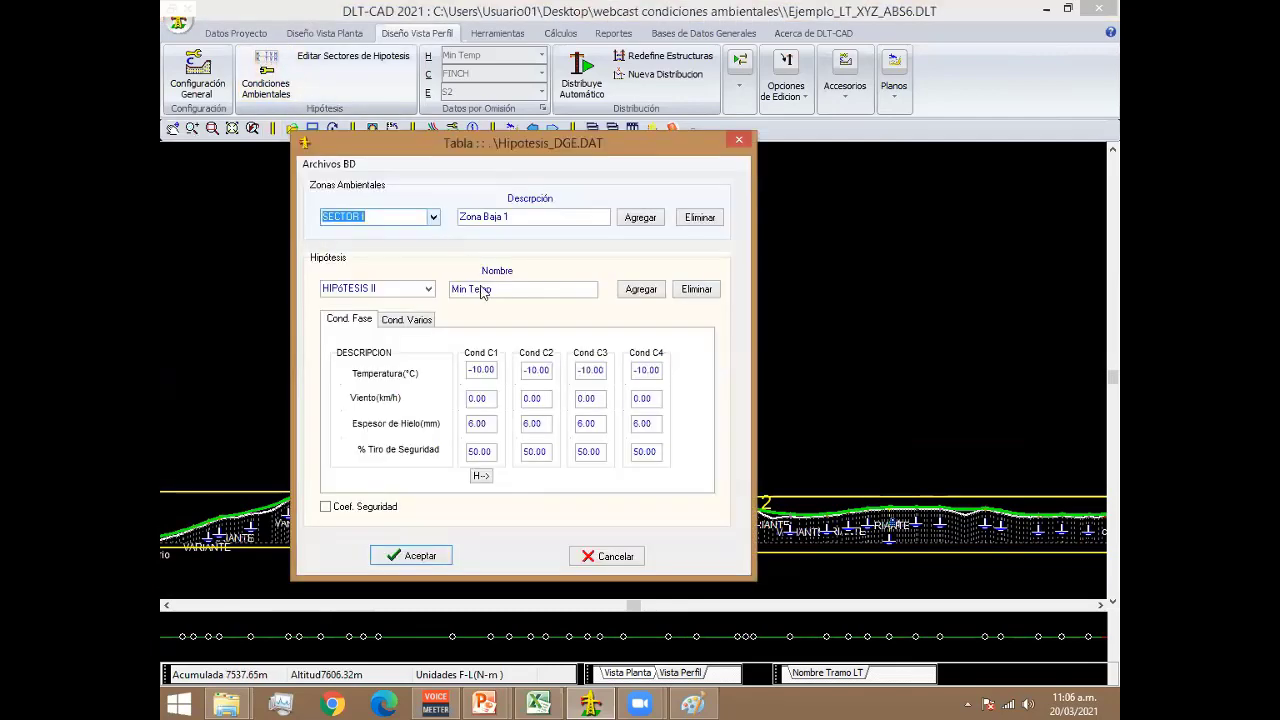
# Set HIPÓTESIS I (EDS Inicial) % Tiro de Rotura to 20 for C1–C4 and save.
pyautogui.click(428, 289)
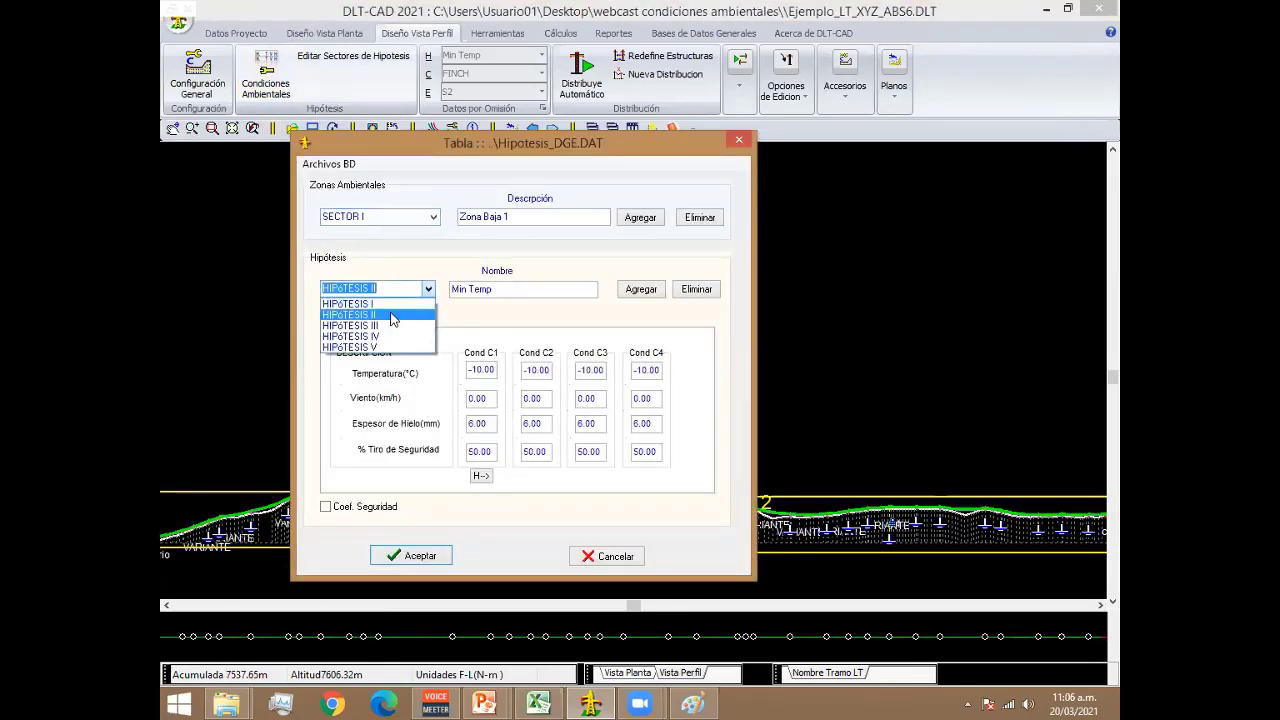
pyautogui.click(350, 303)
pyautogui.click(480, 452)
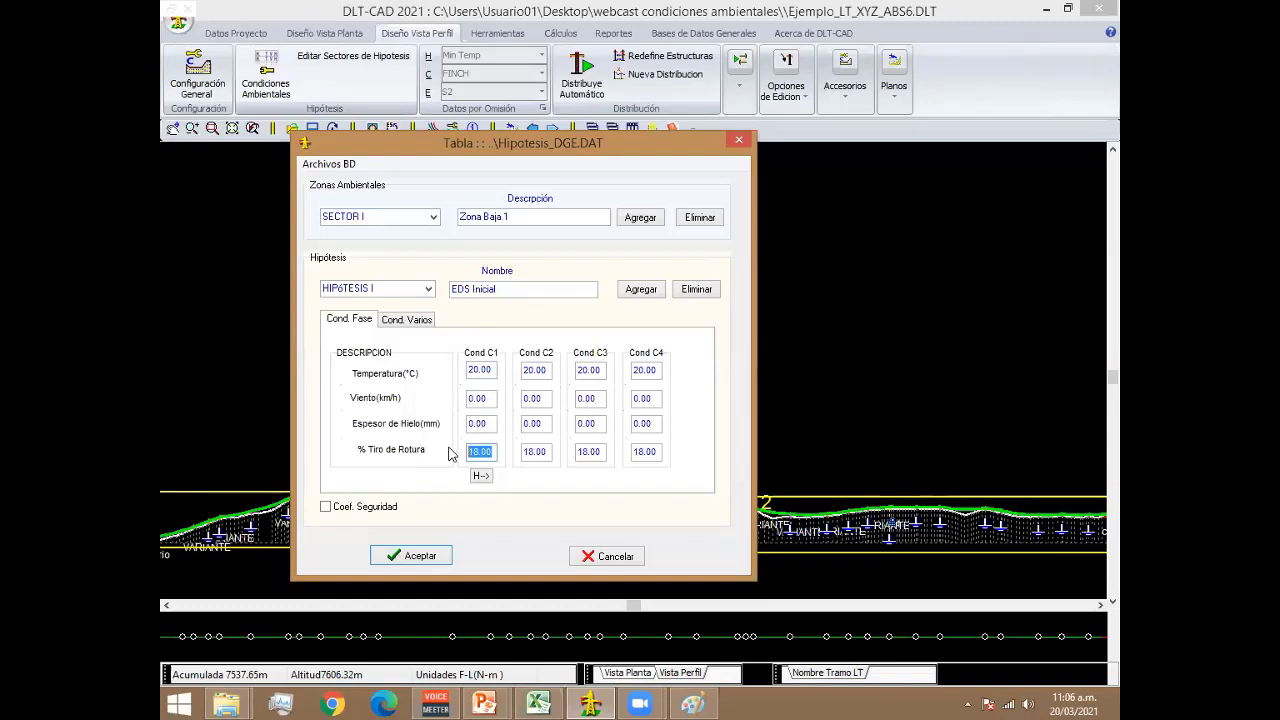
pyautogui.write('20')
pyautogui.click(481, 476)
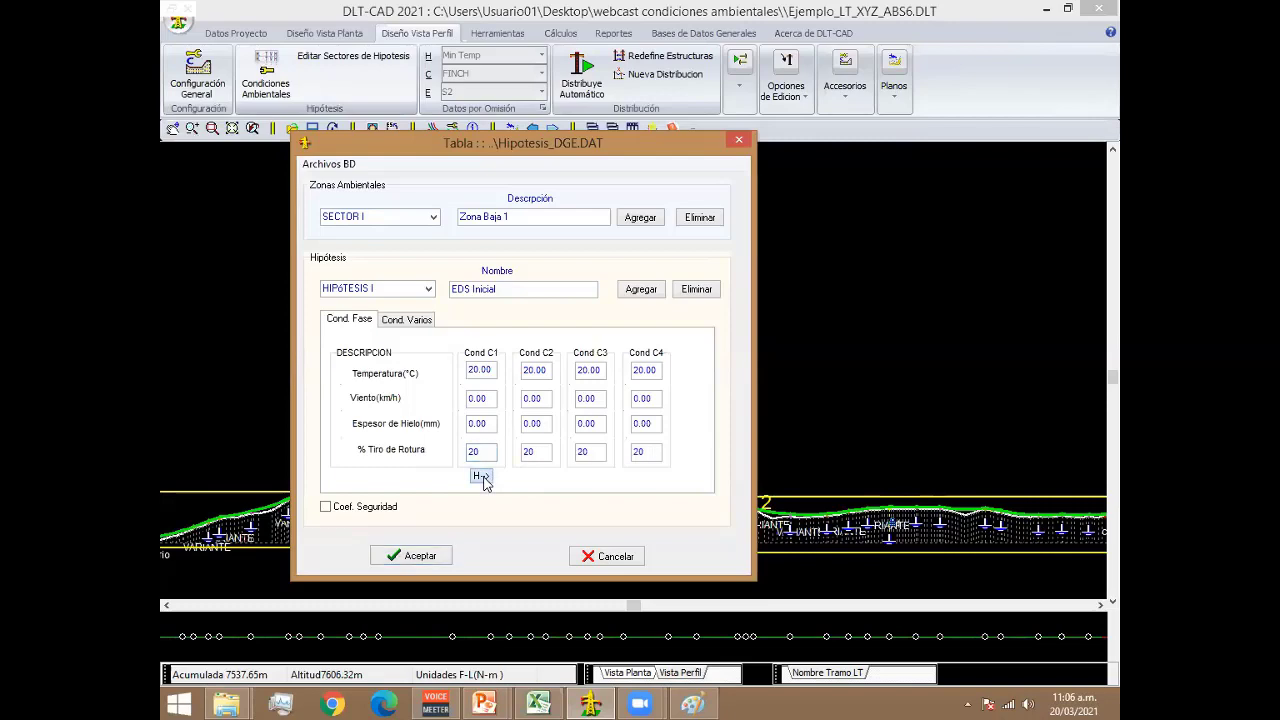
pyautogui.click(440, 556)
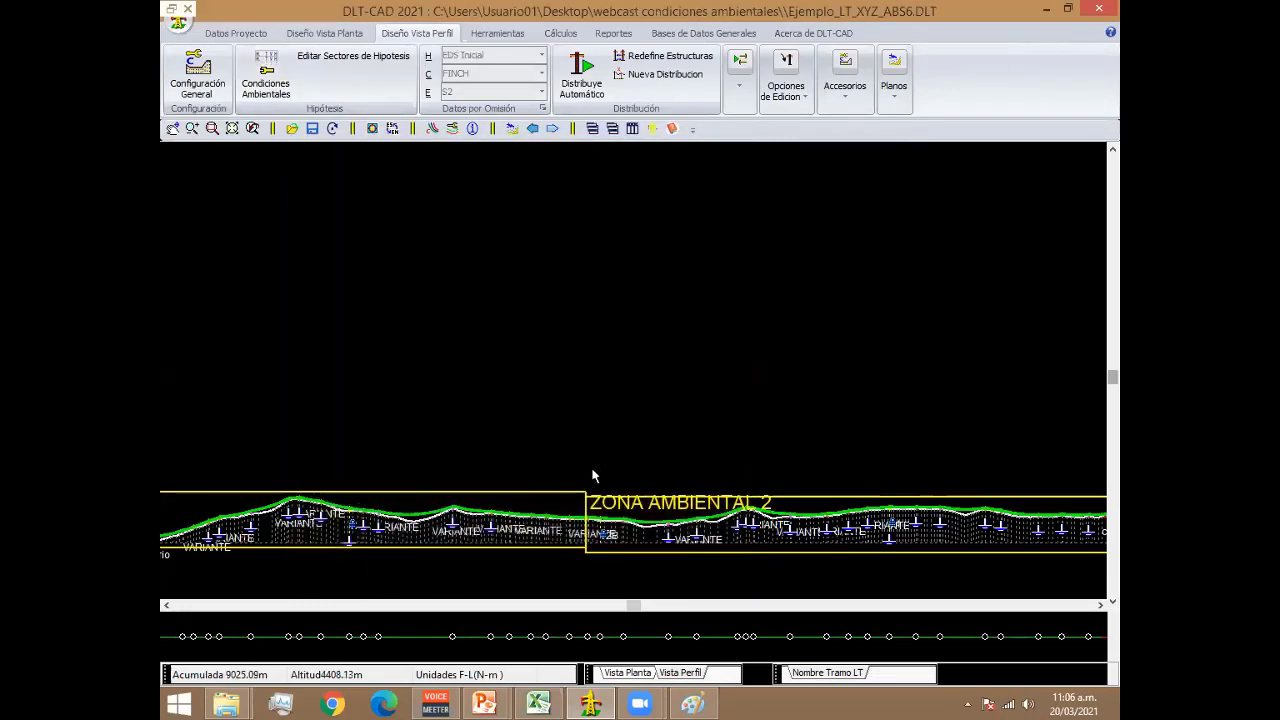
pyautogui.hscroll(-2, 593, 476)
pyautogui.hscroll(-1, 651, 500)
pyautogui.scroll(1, 690, 437)
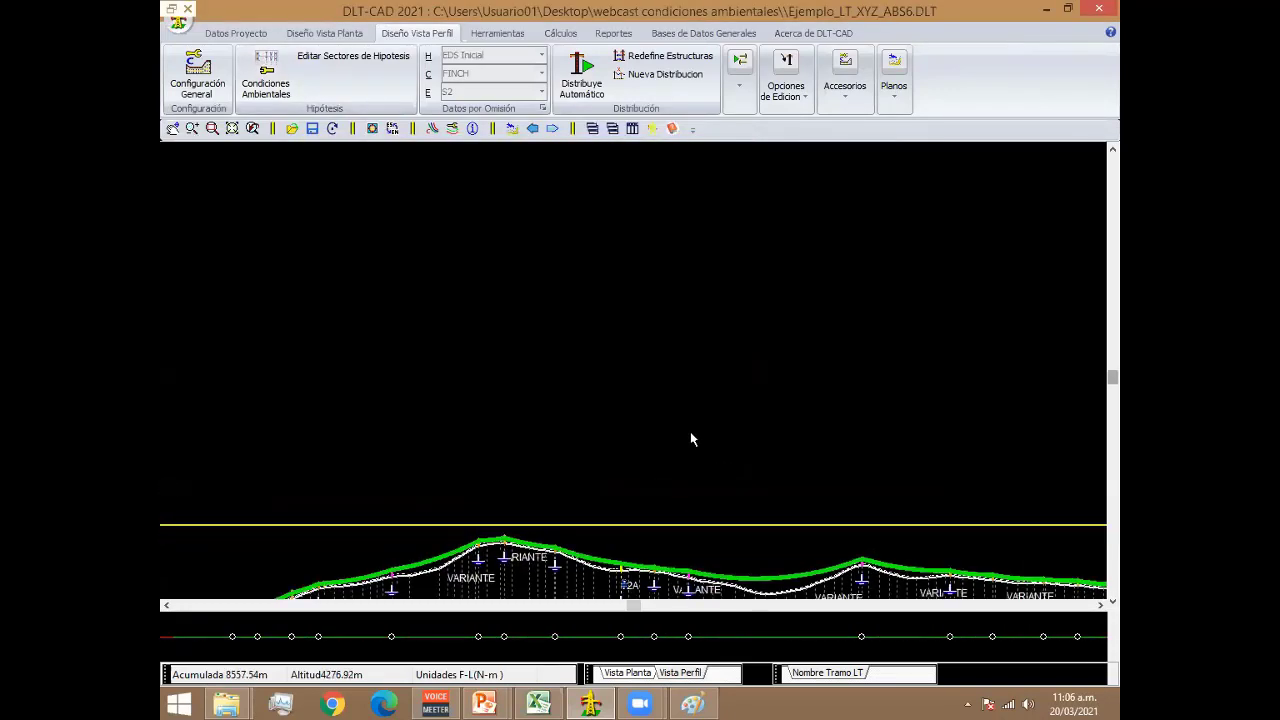
pyautogui.scroll(1, 690, 435)
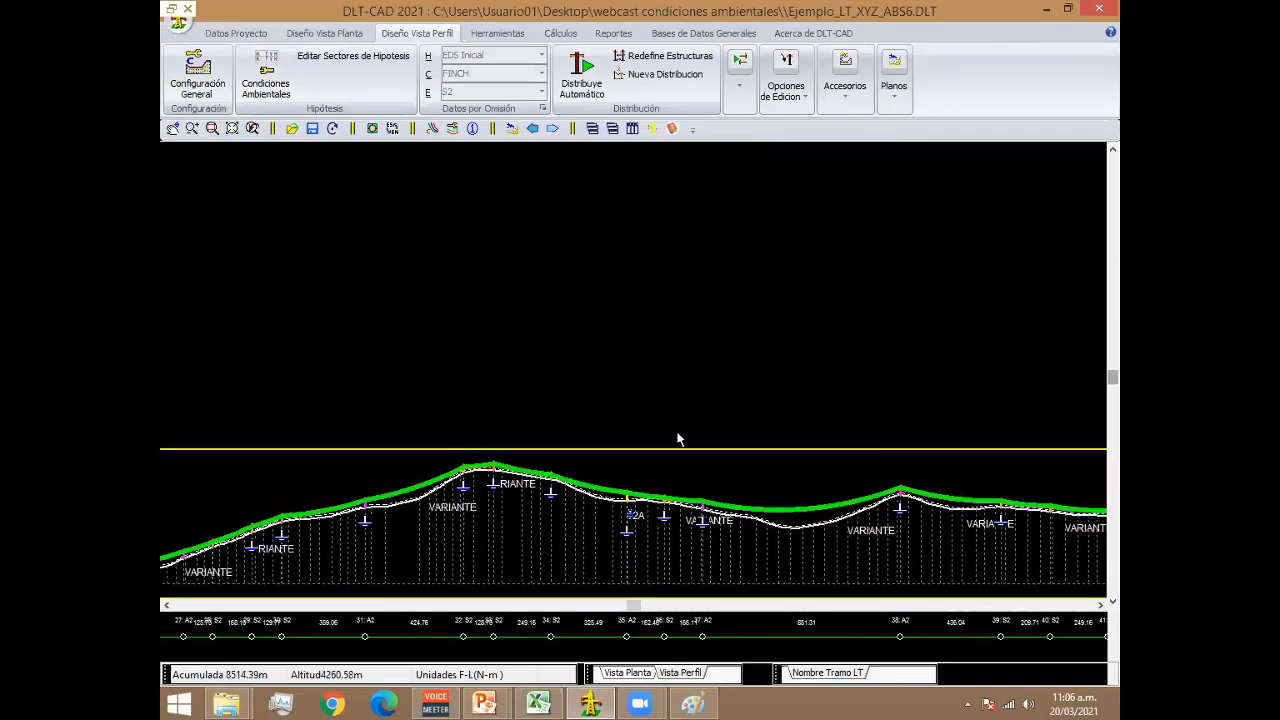
pyautogui.scroll(-3, 863, 428)
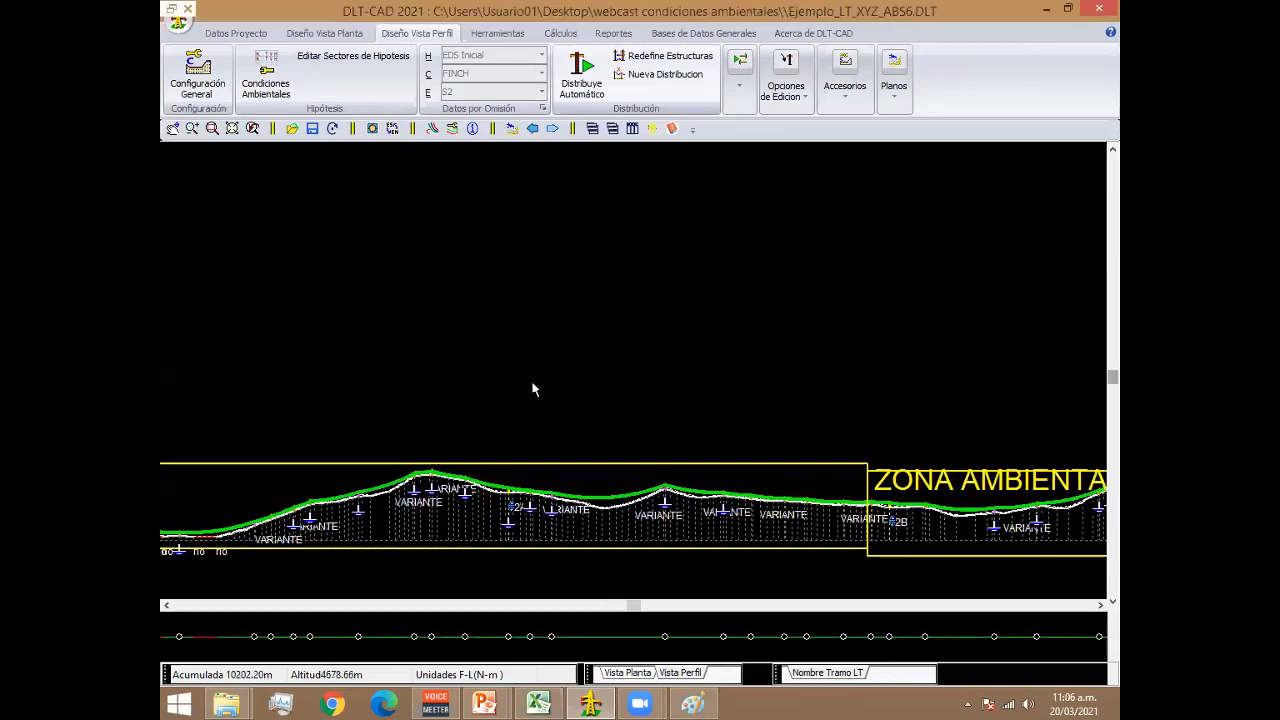
pyautogui.scroll(-2, 588, 406)
pyautogui.scroll(-2, 600, 395)
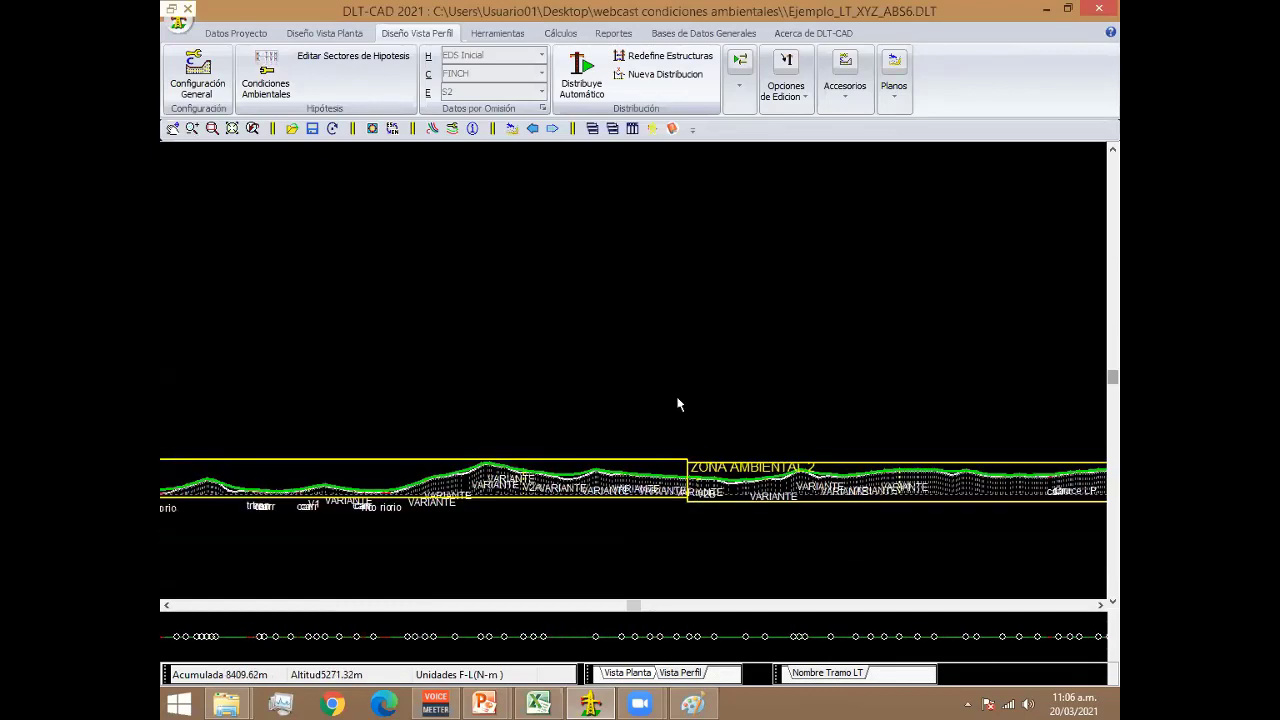
pyautogui.scroll(2, 678, 404)
pyautogui.scroll(2, 678, 404)
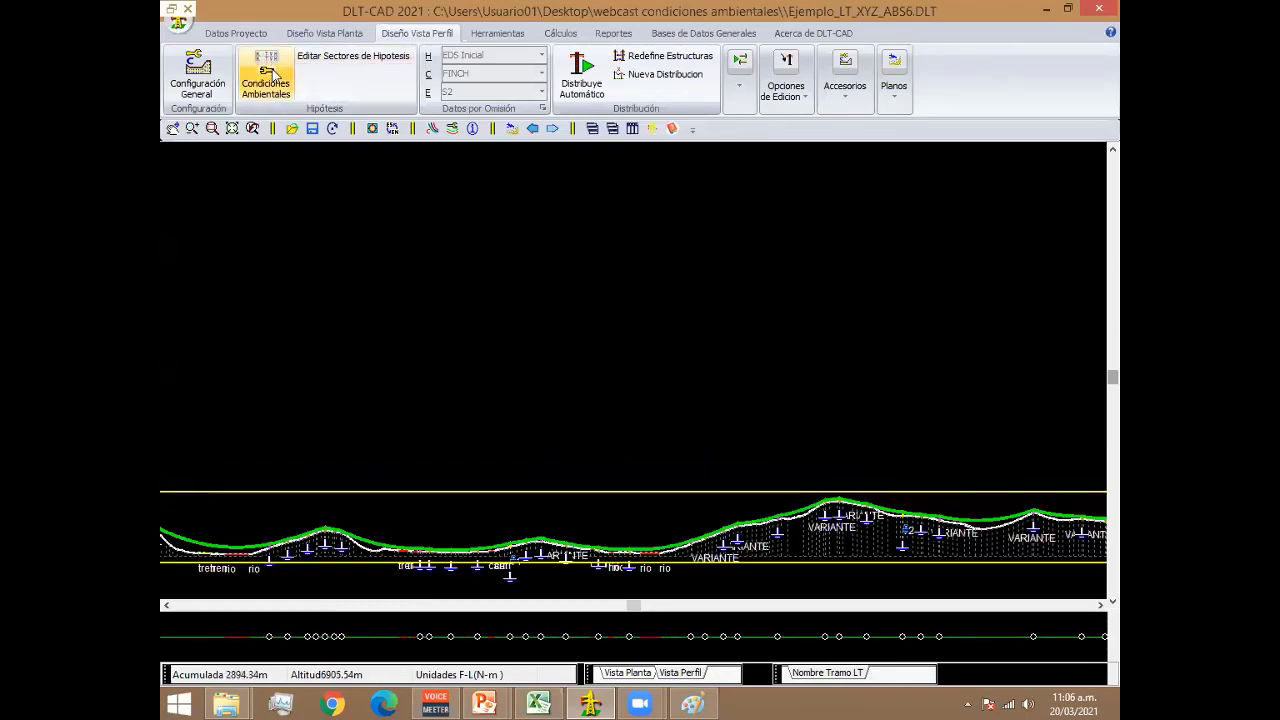
pyautogui.click(274, 72)
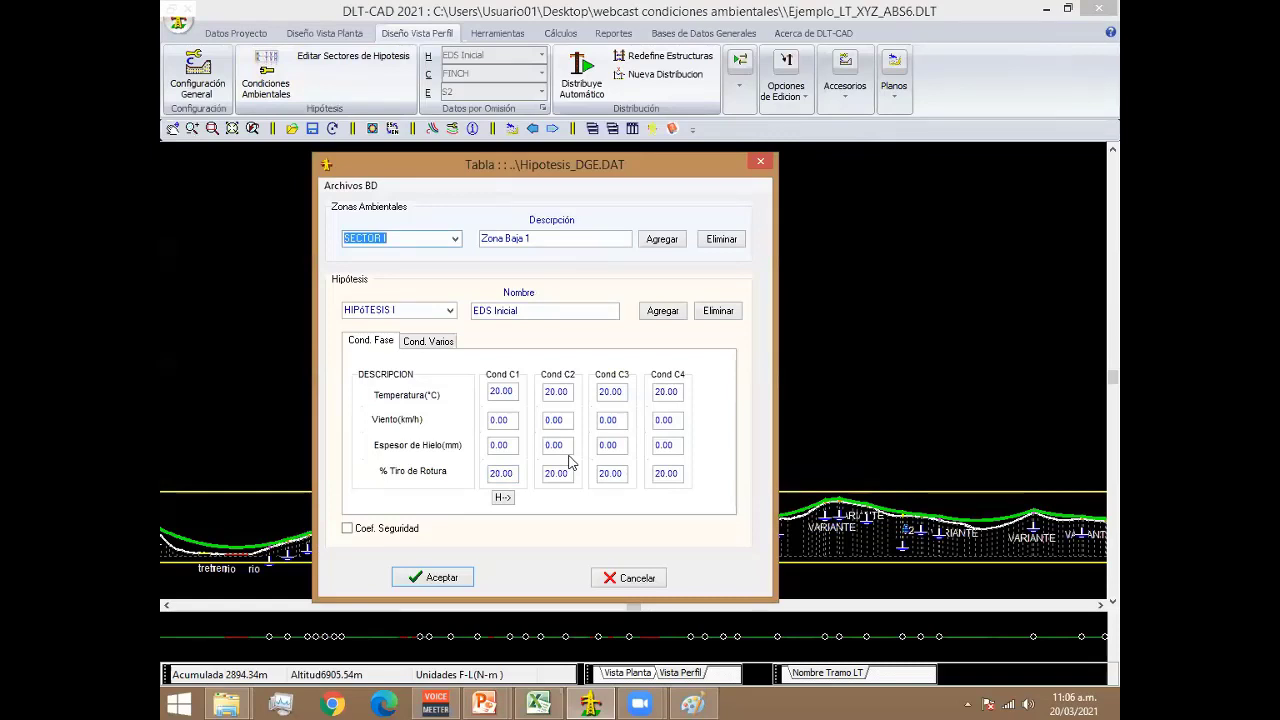
pyautogui.click(773, 149)
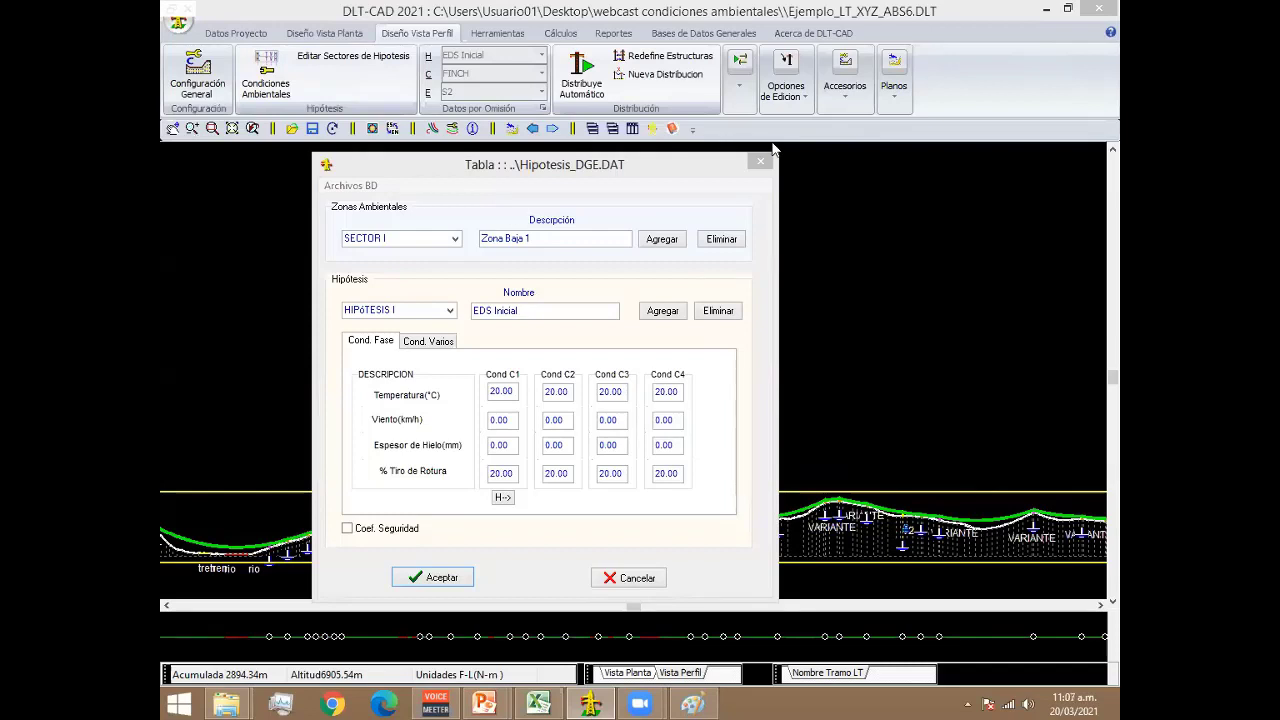
pyautogui.click(484, 162)
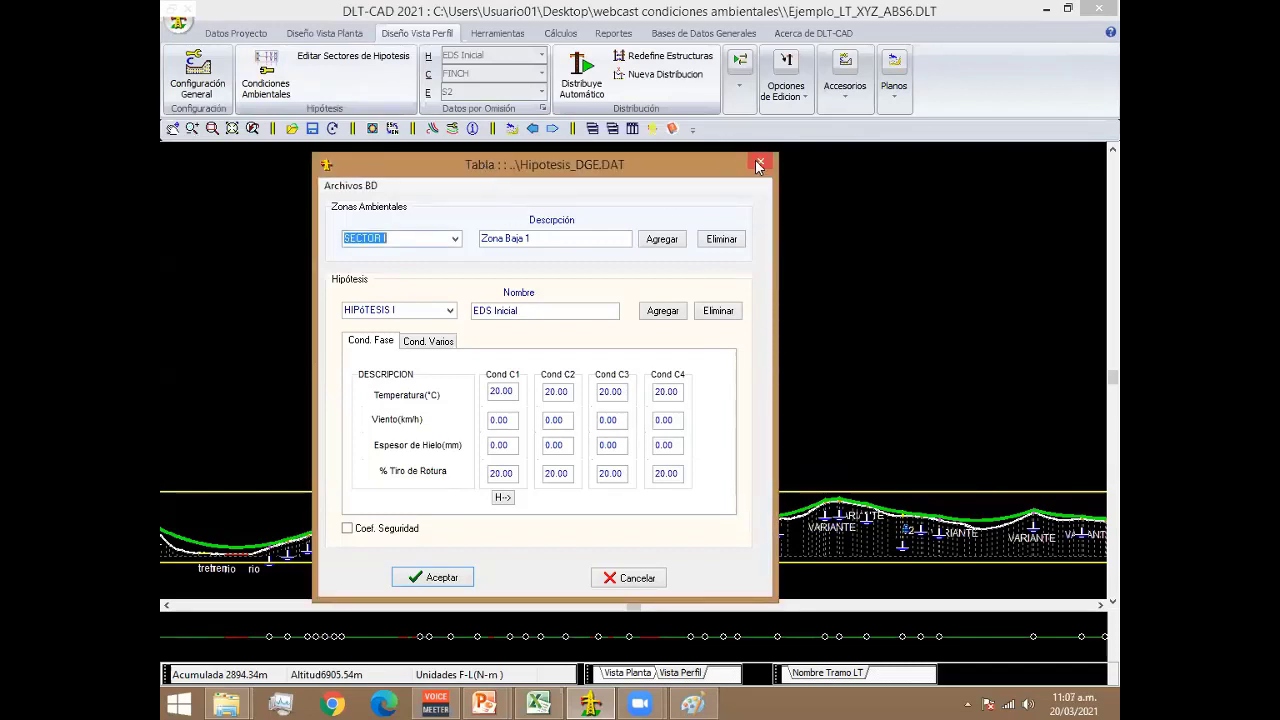
pyautogui.click(759, 163)
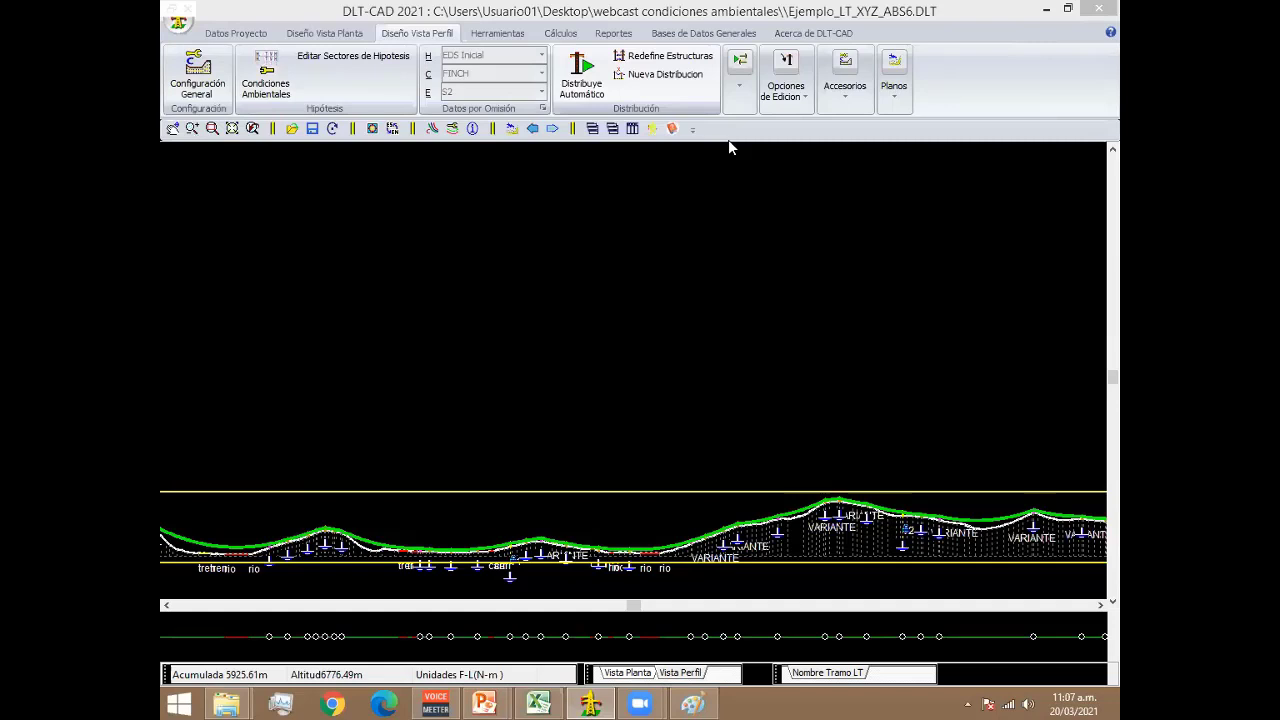
# Switch to the Reportes ribbon tab.
pyautogui.click(617, 38)
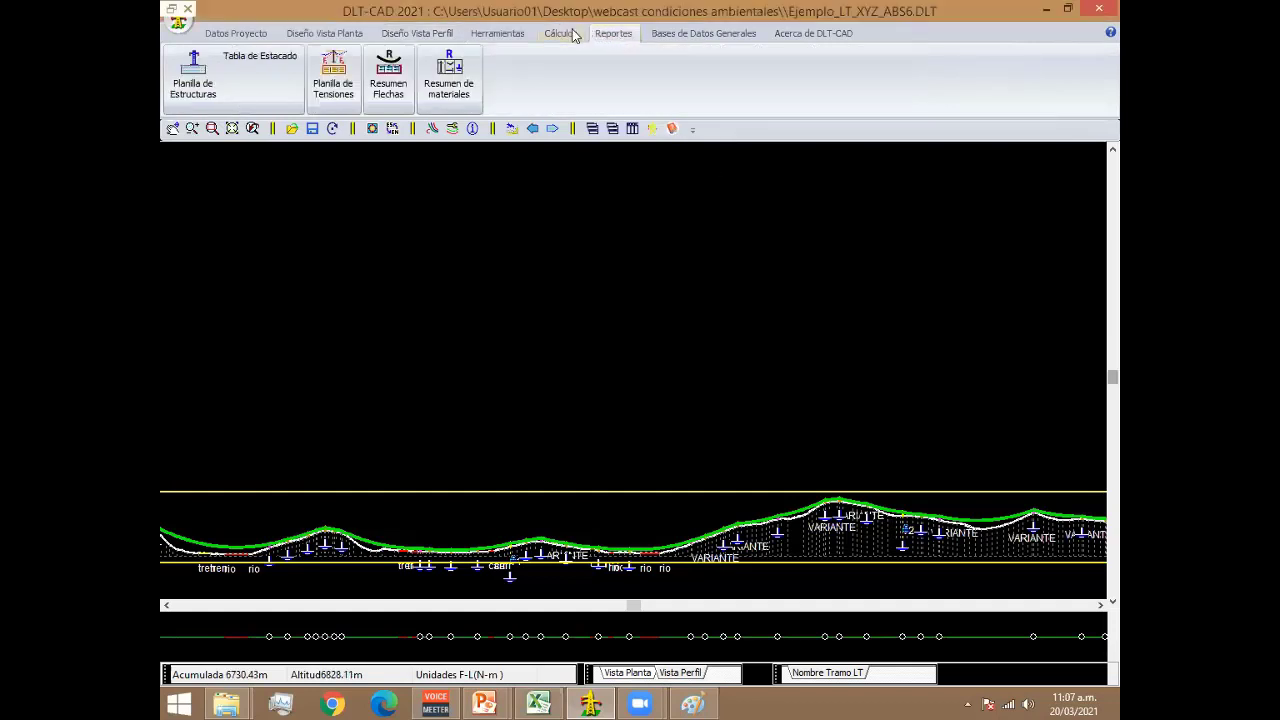
pyautogui.click(574, 35)
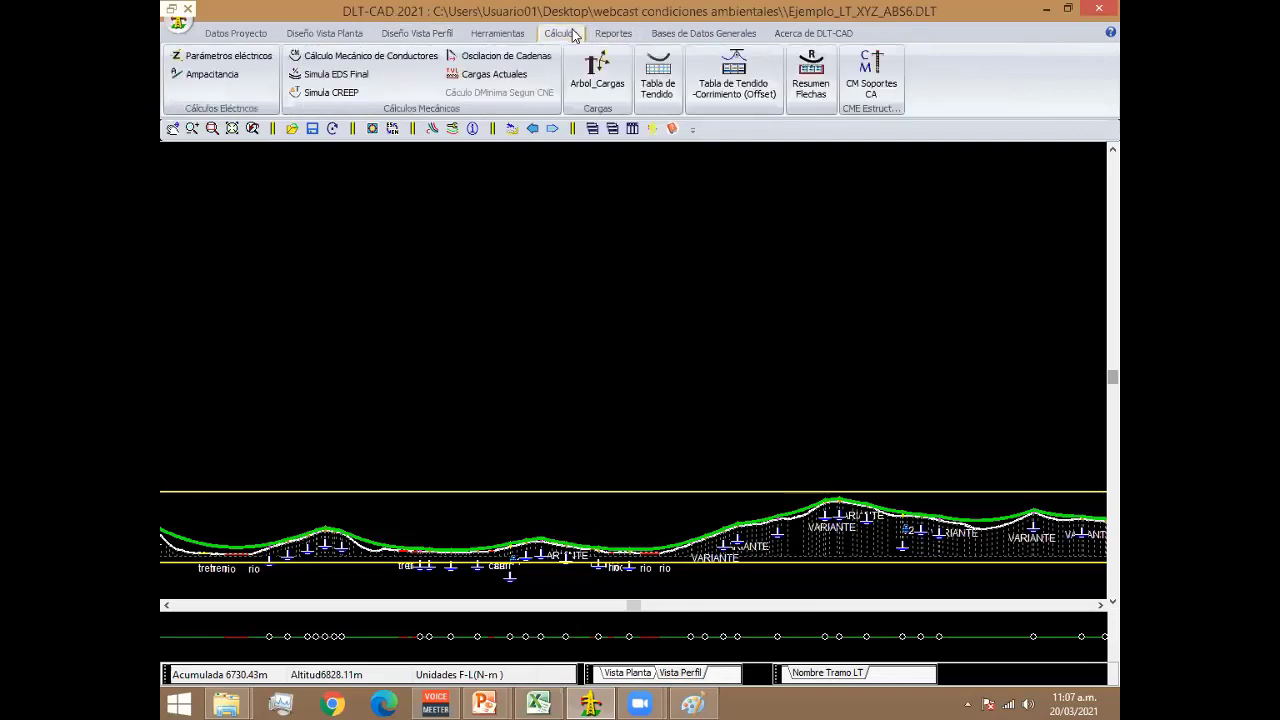
pyautogui.click(331, 92)
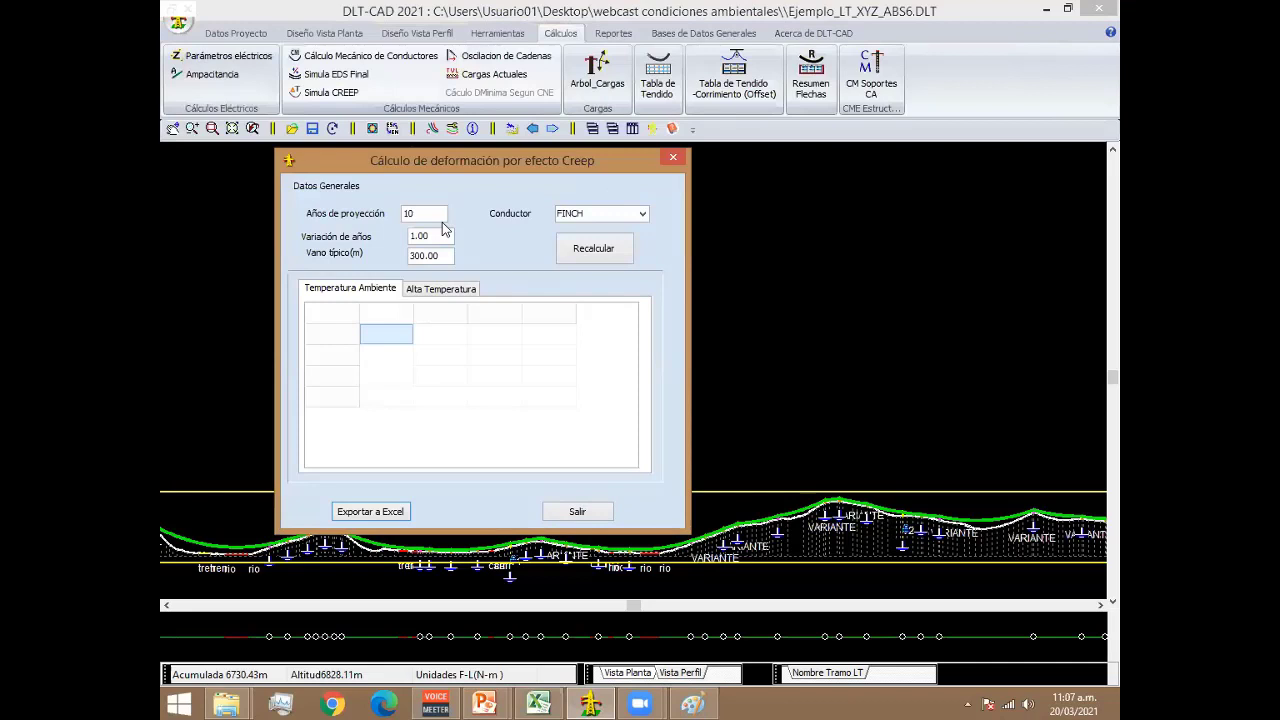
pyautogui.click(673, 157)
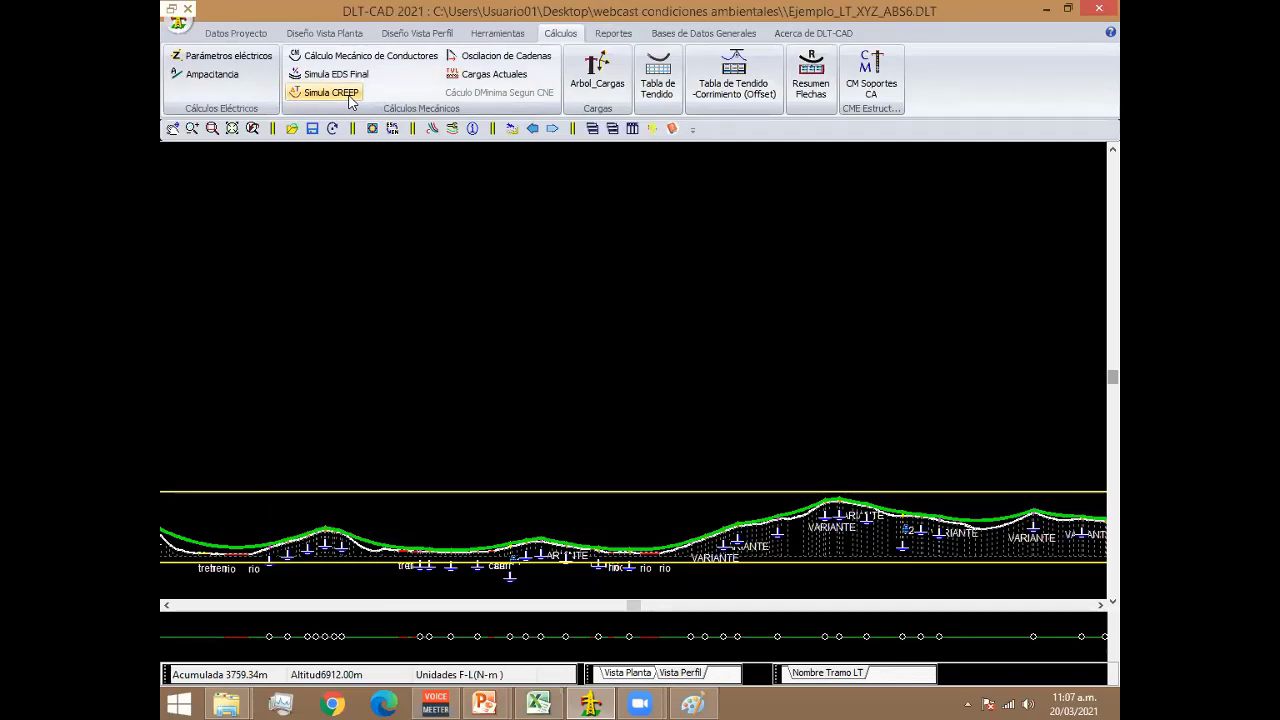
pyautogui.click(350, 98)
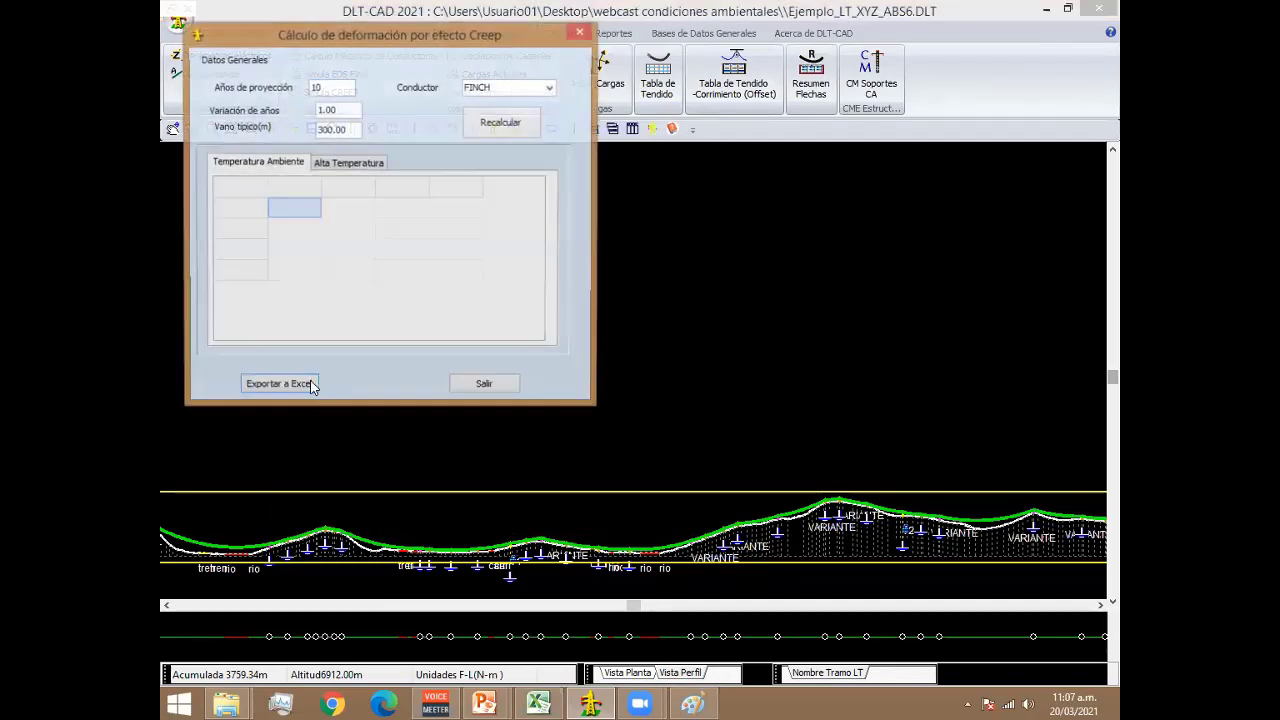
pyautogui.click(495, 124)
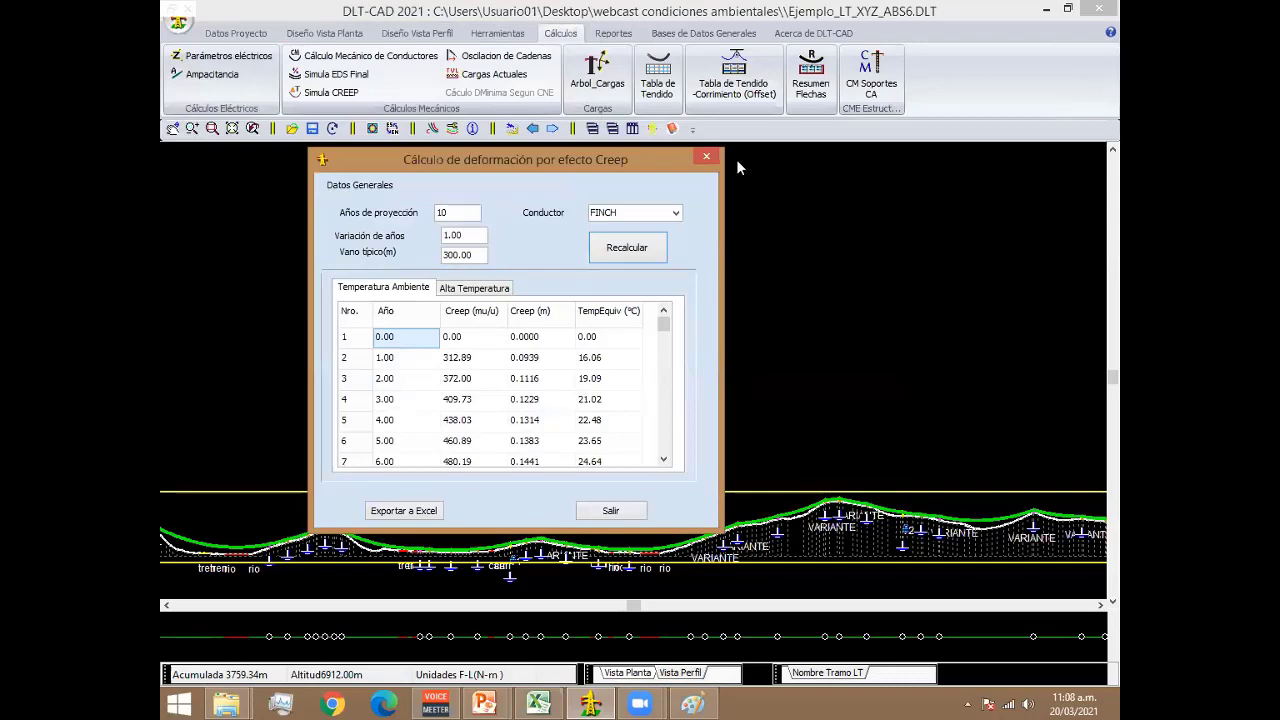
pyautogui.click(705, 160)
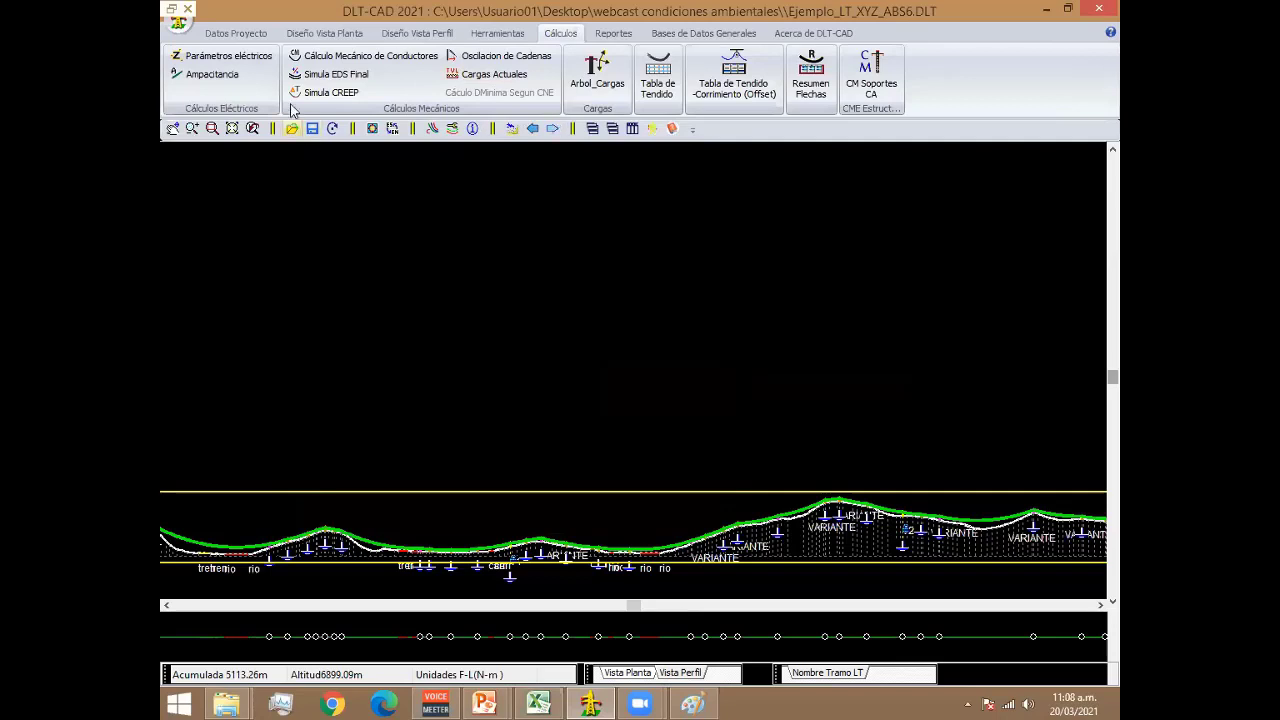
# Visit the Diseño Vista Perfil tab, then switch to the general database tools.
pyautogui.click(415, 33)
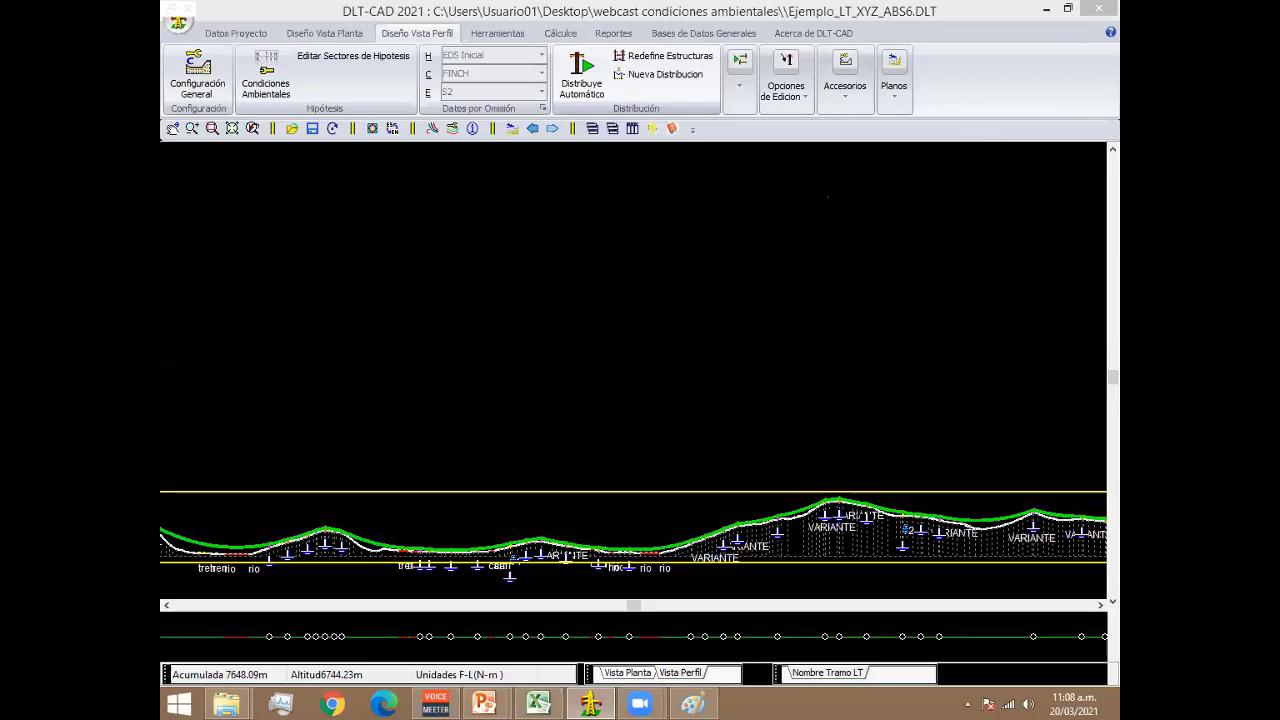
pyautogui.click(703, 33)
# Load Conductores_AAAC.DAT and inspect the ALTON conductor's breaking load without saving.
pyautogui.click(428, 86)
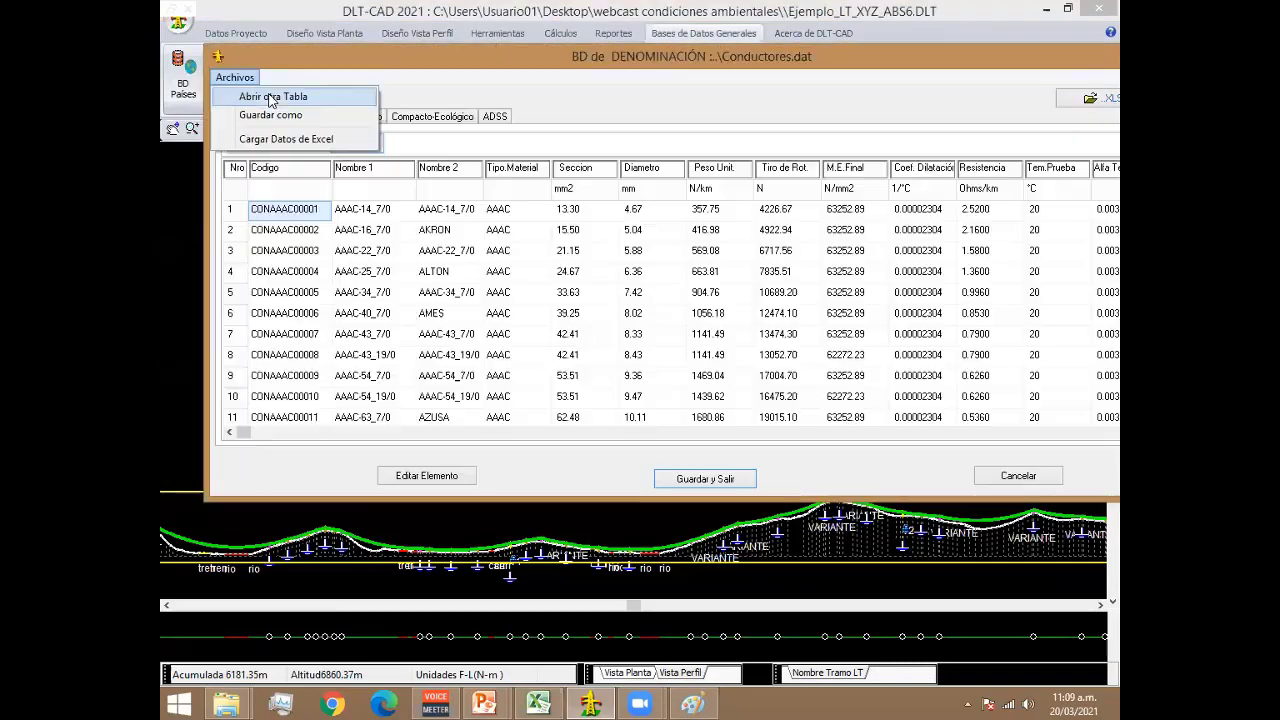
pyautogui.click(266, 95)
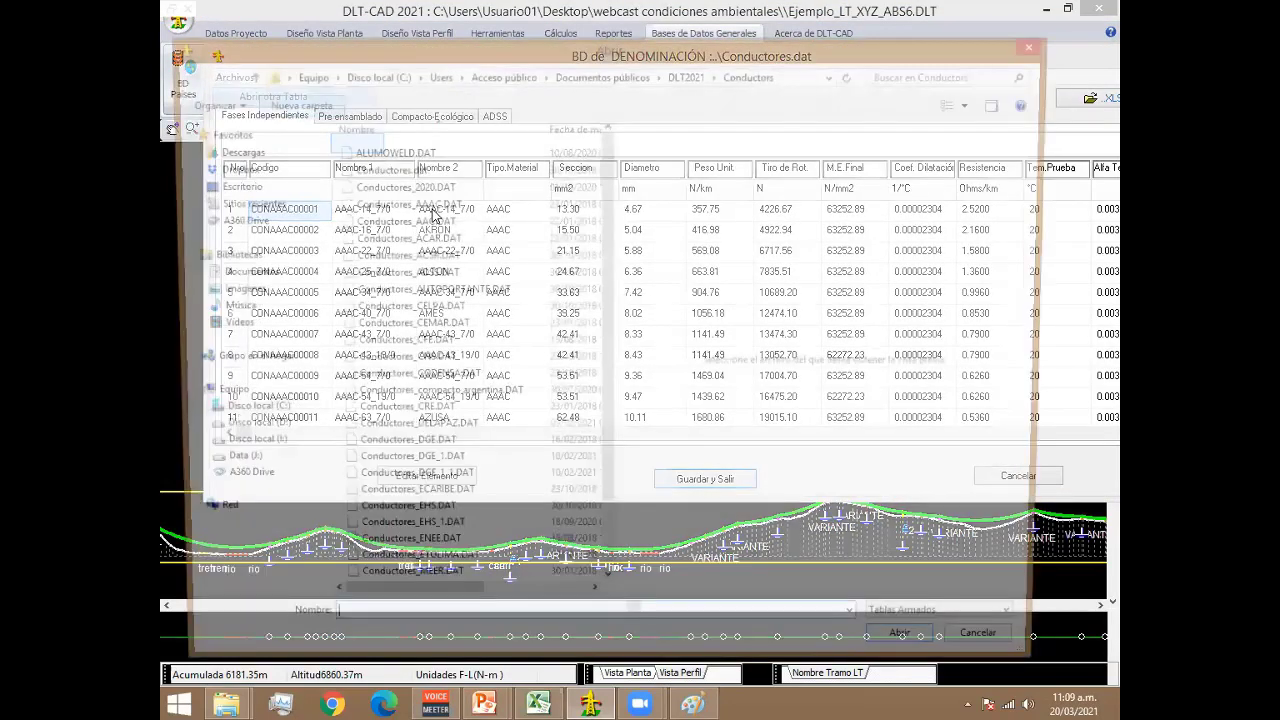
pyautogui.doubleClick(450, 305)
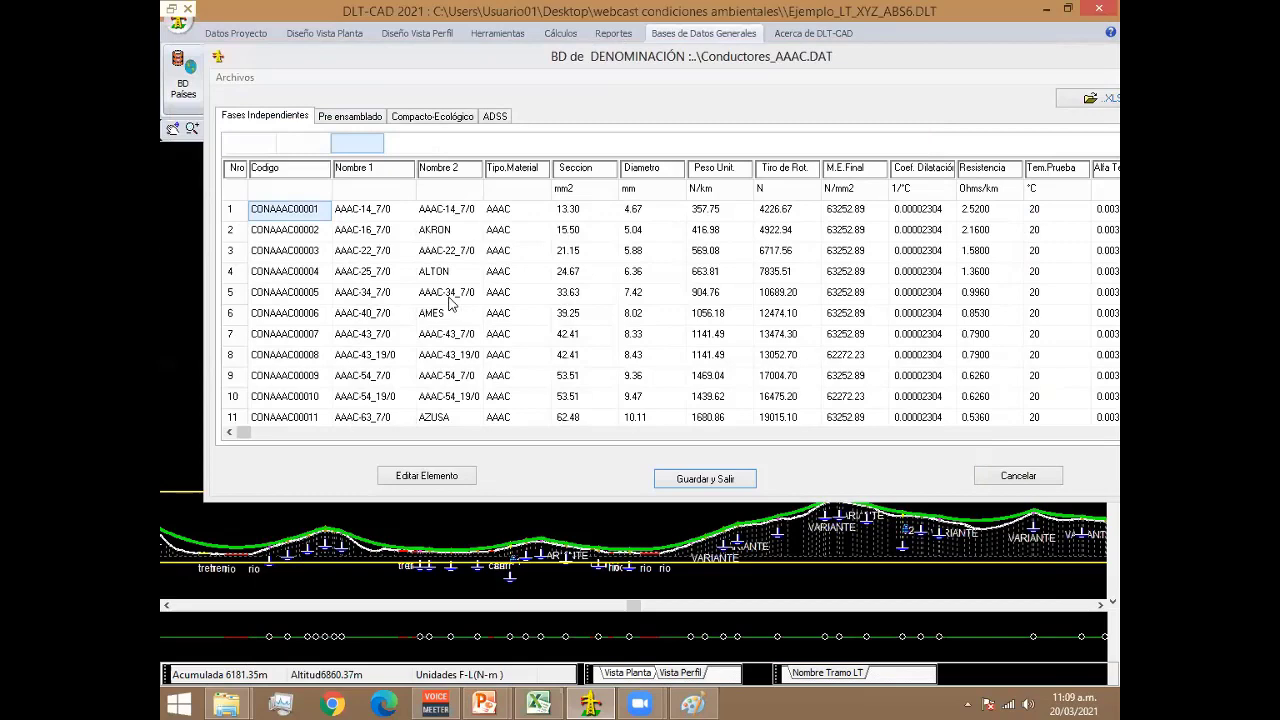
pyautogui.click(590, 277)
pyautogui.doubleClick(590, 277)
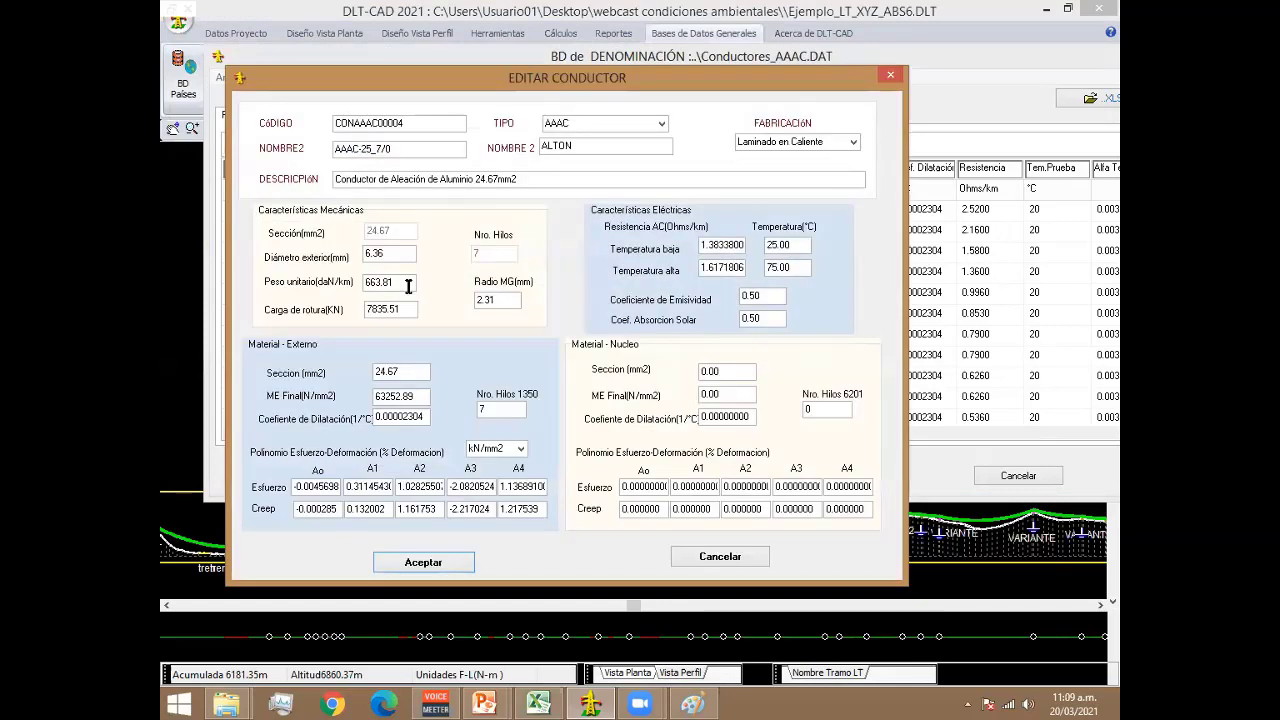
pyautogui.moveTo(409, 308); pyautogui.dragTo(296, 318)
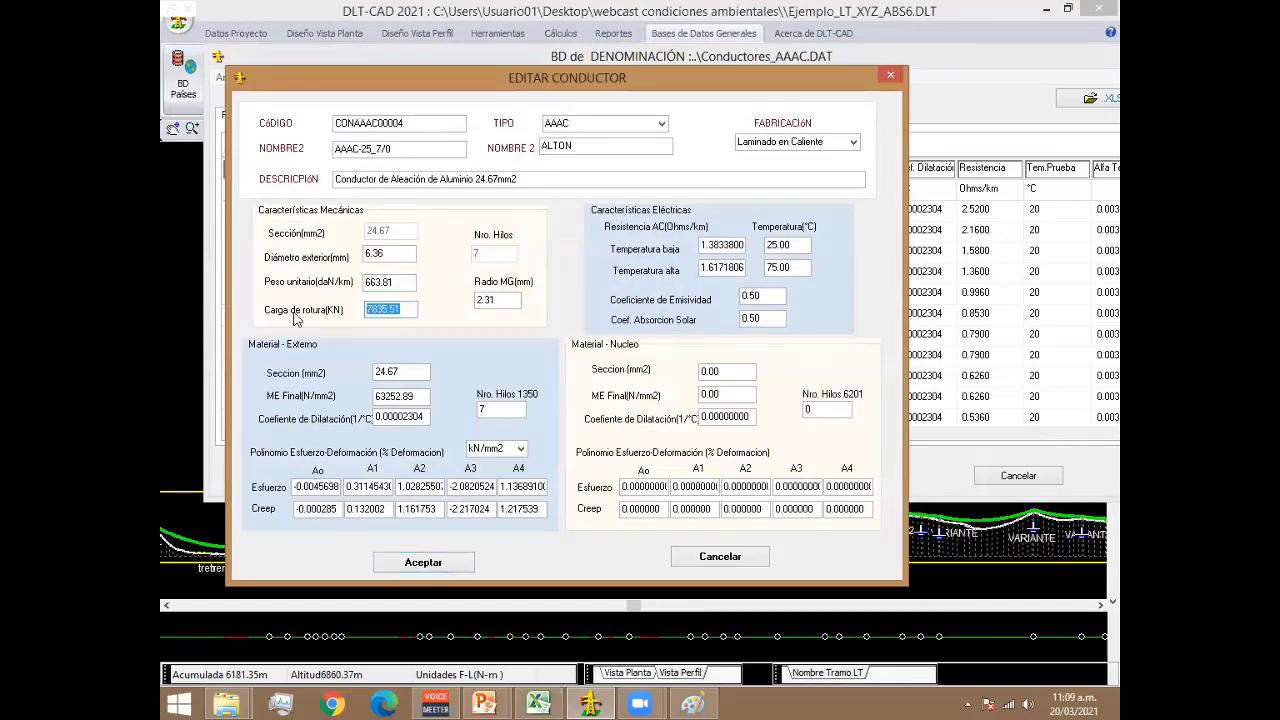
pyautogui.click(708, 558)
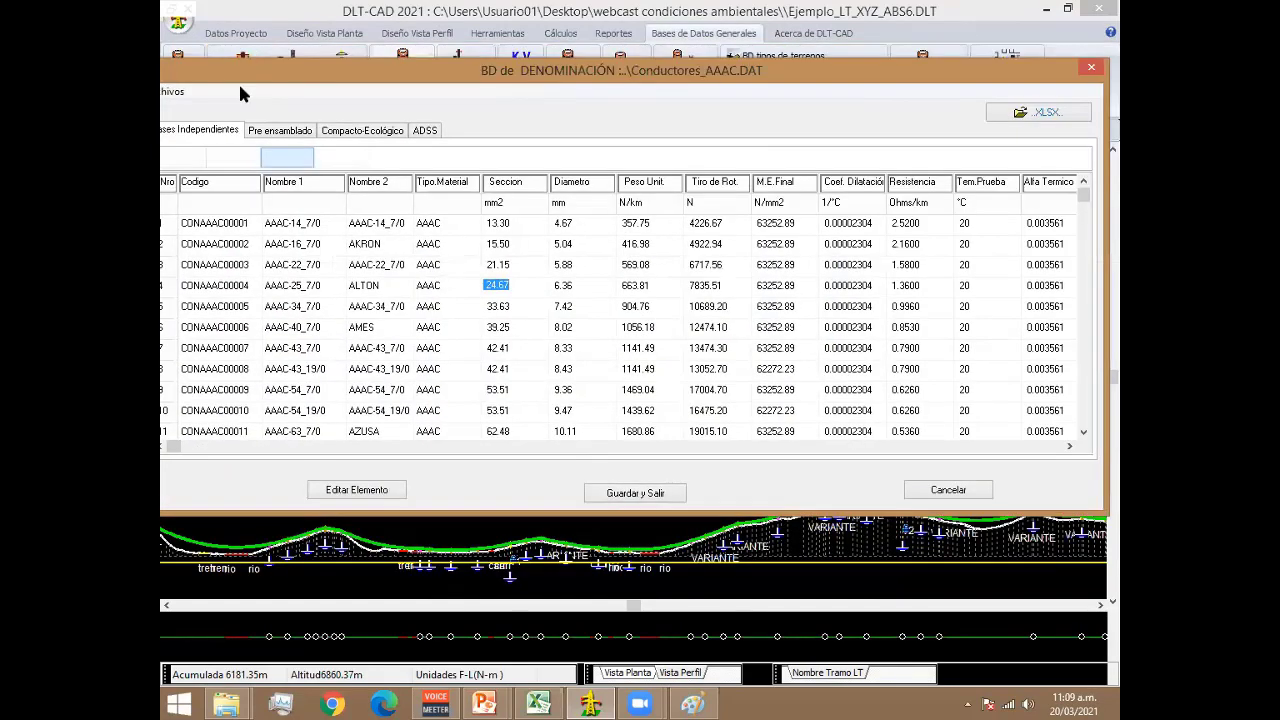
# Load the ACAR table, review the 250 KCMIL conductor's properties, and shift the window left.
pyautogui.click(215, 92)
pyautogui.click(248, 108)
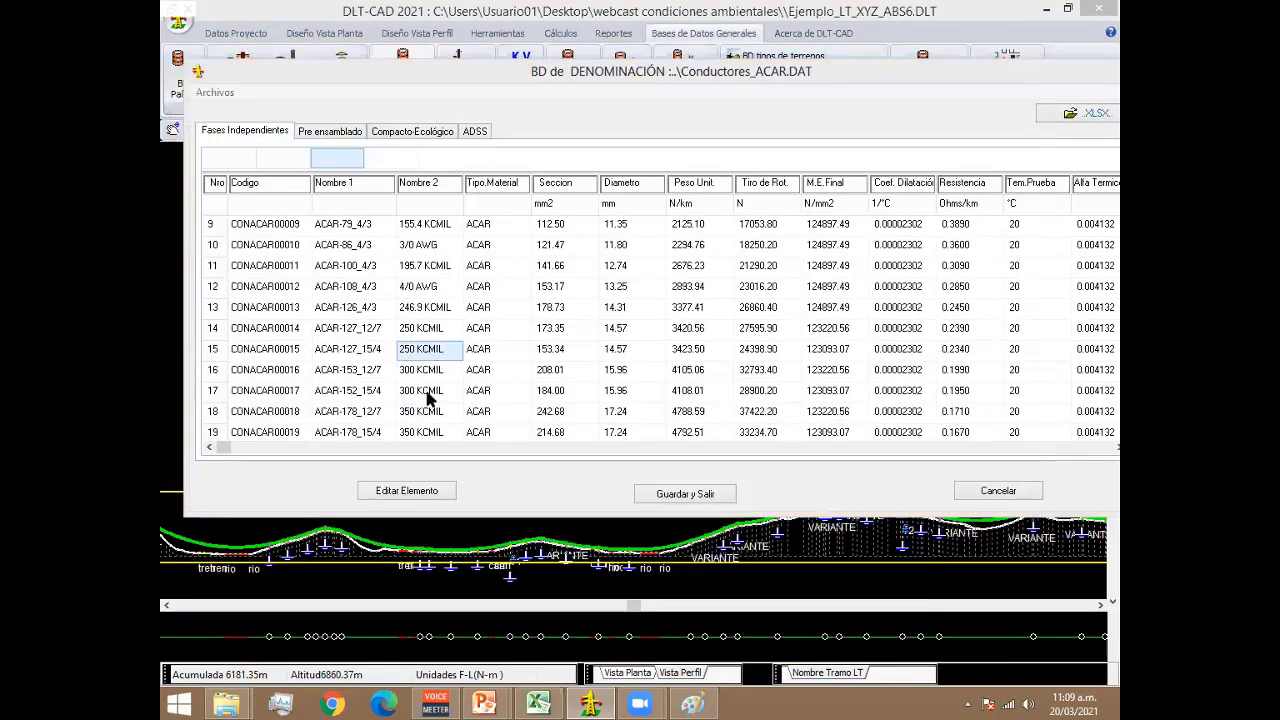
pyautogui.doubleClick(435, 352)
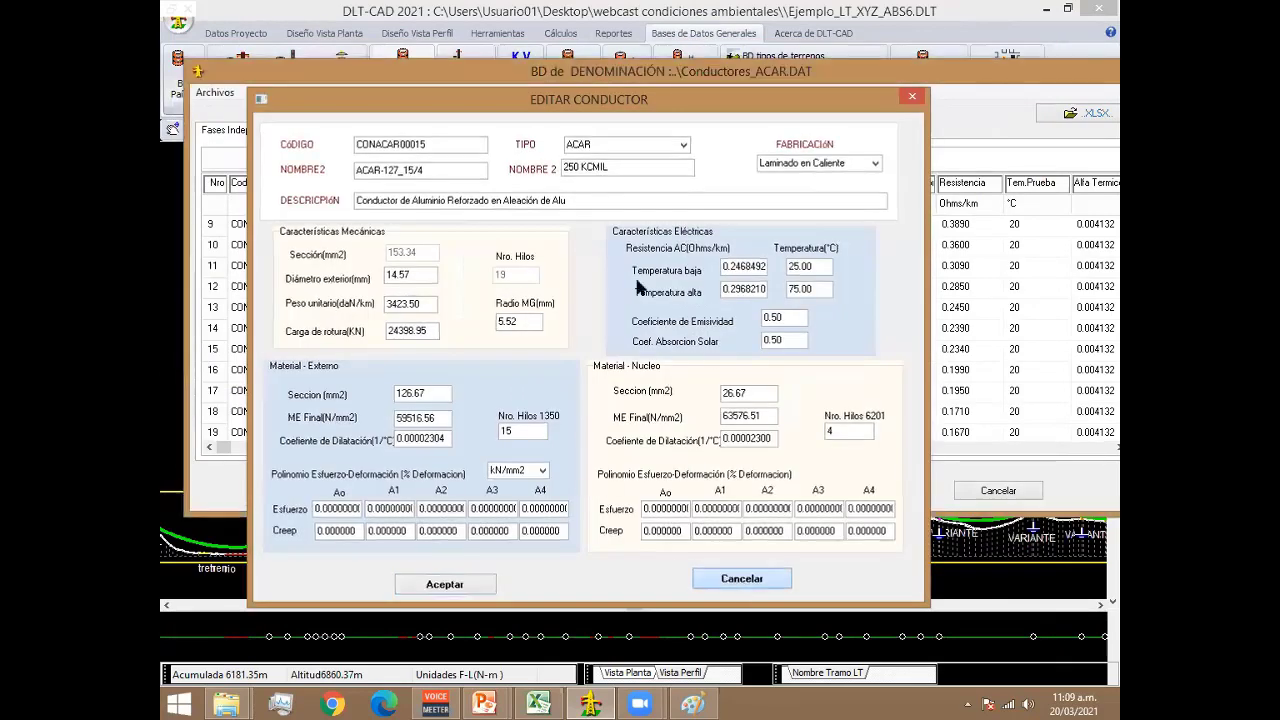
pyautogui.click(739, 578)
pyautogui.moveTo(1057, 72); pyautogui.dragTo(641, 55)
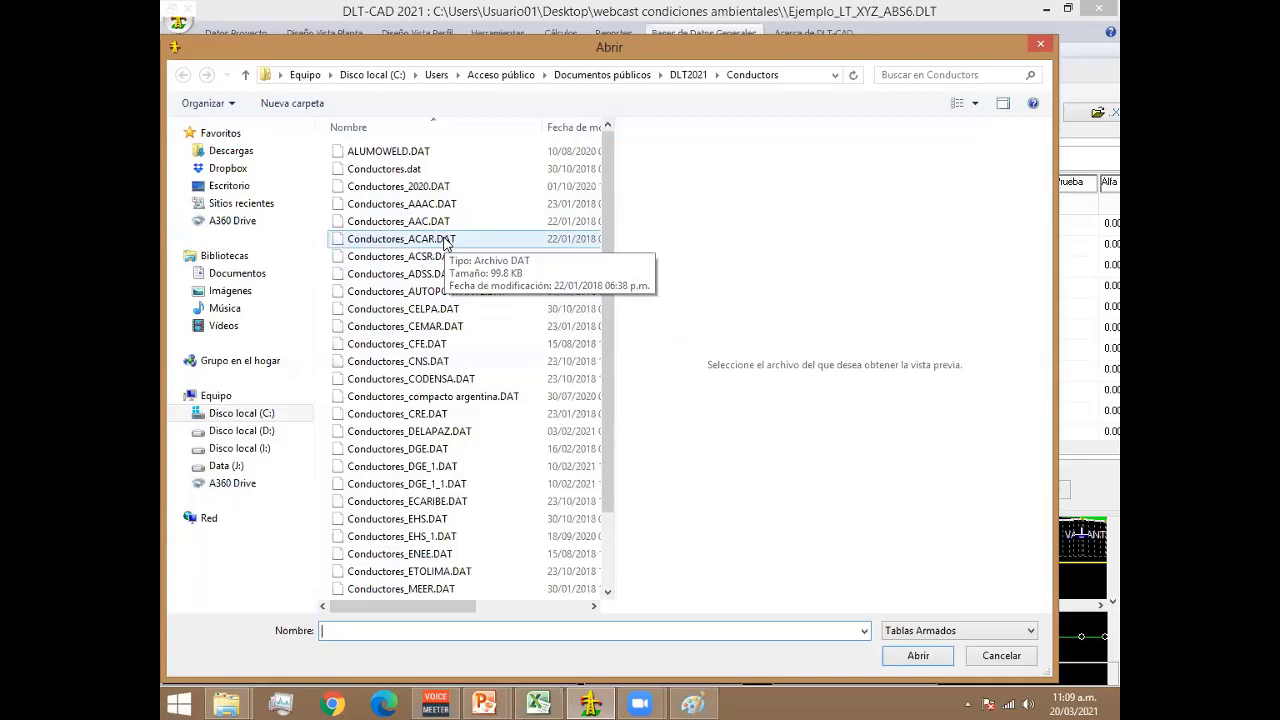
# Open Conductores_ACAR.DAT, view ACAR-126_4/3's properties unchanged, then close the database.
pyautogui.click(446, 244)
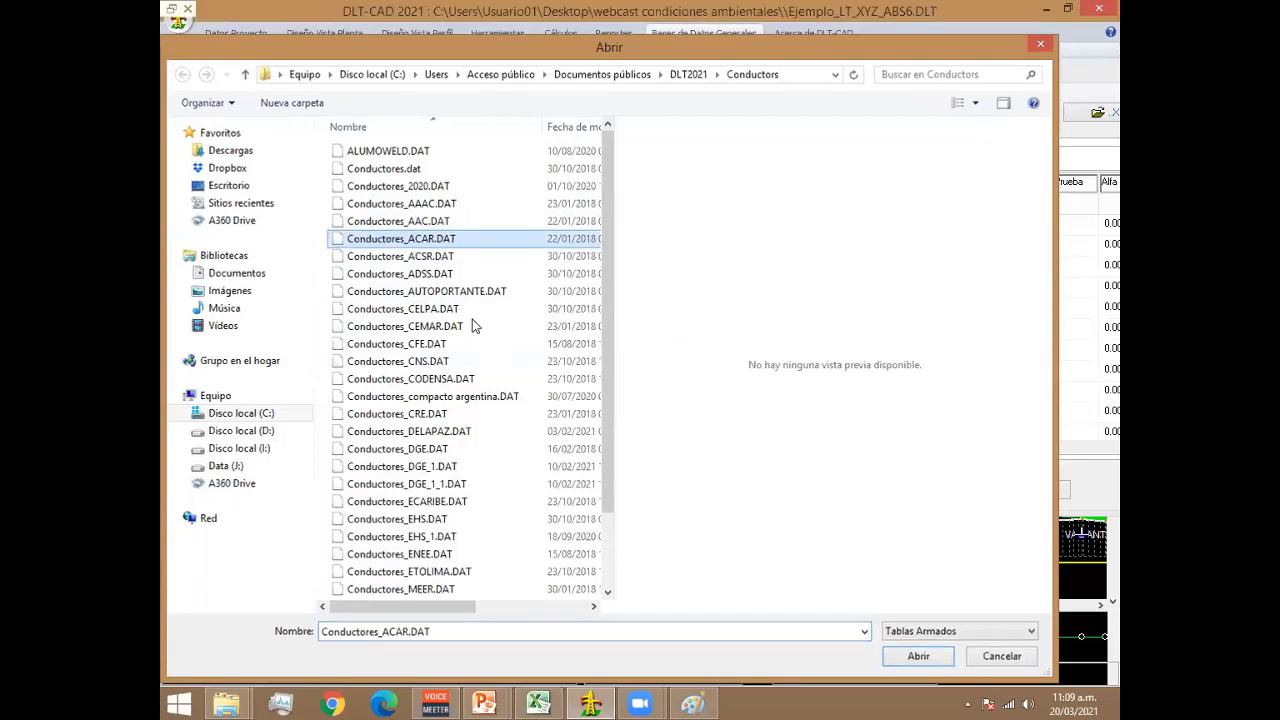
pyautogui.press('Return')
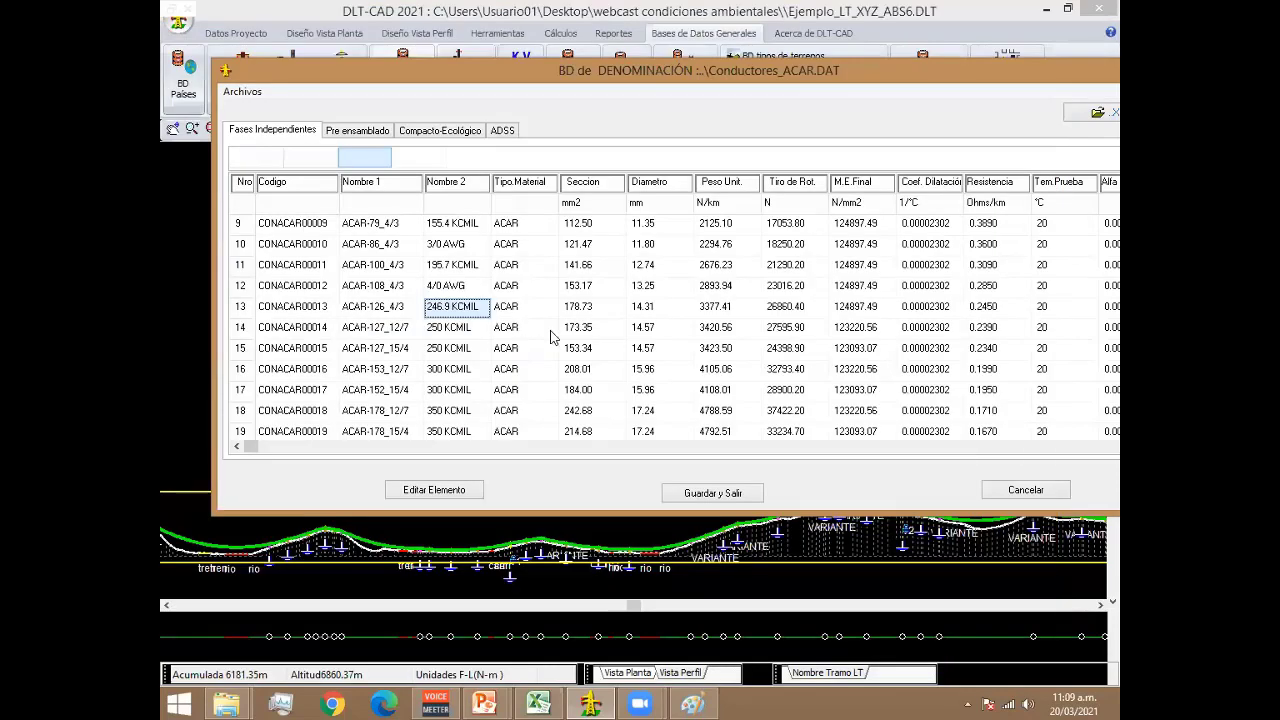
pyautogui.doubleClick(834, 268)
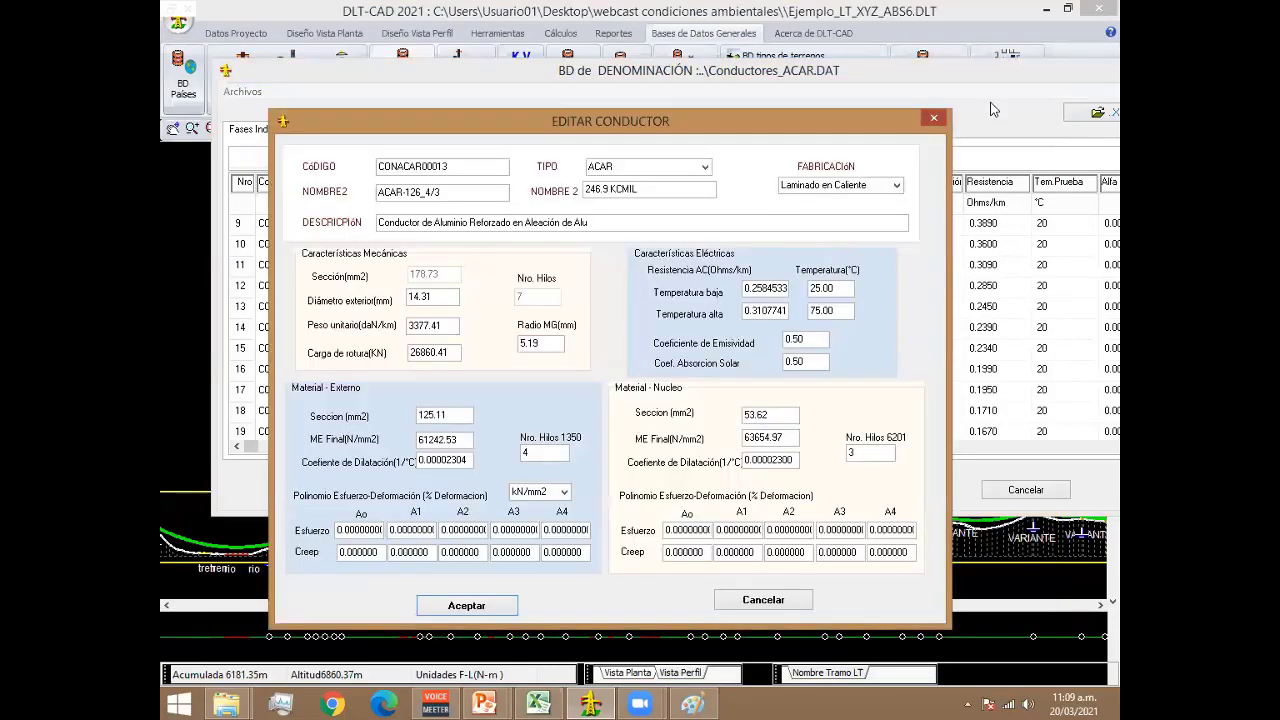
pyautogui.click(933, 118)
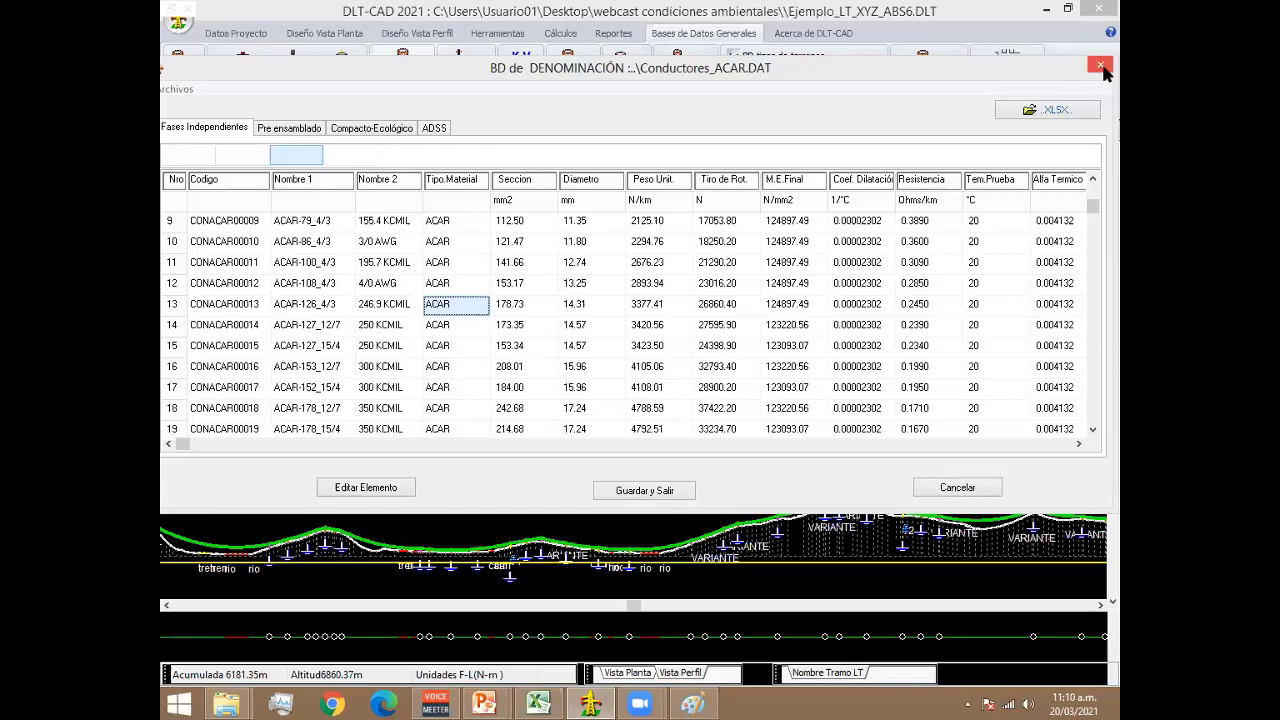
pyautogui.click(1100, 67)
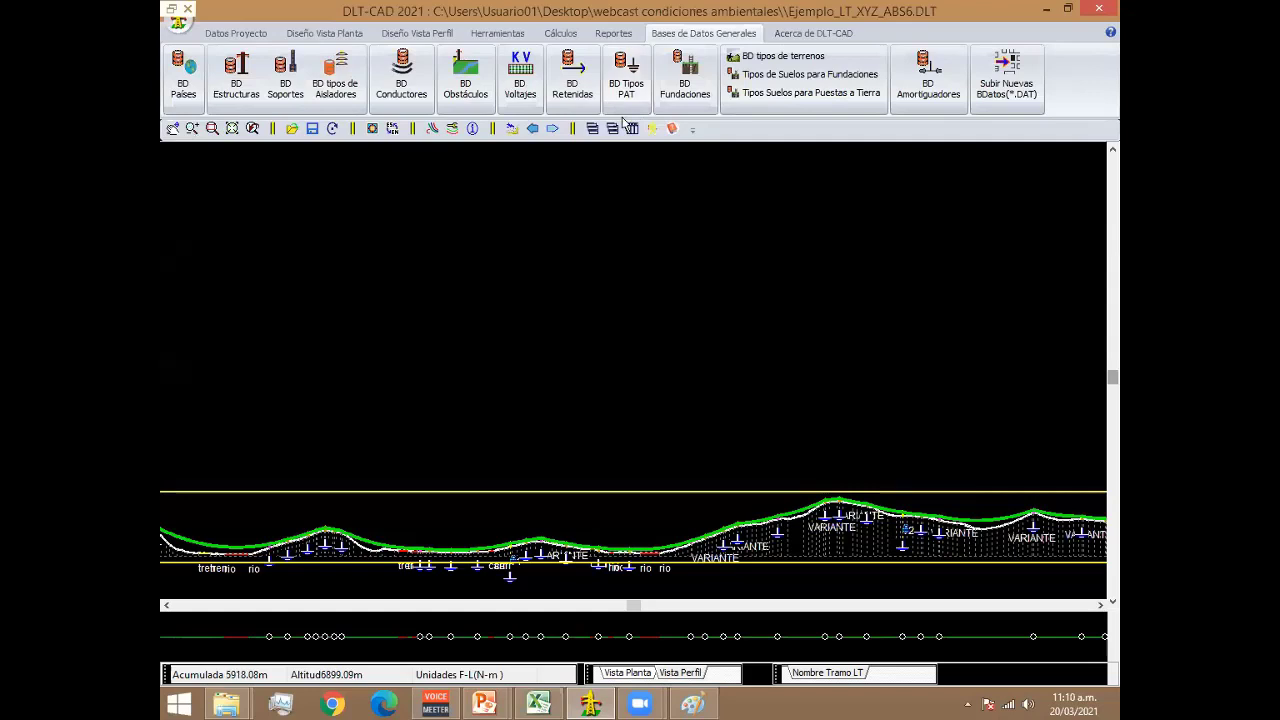
# Return to the profile design tools and step the hypothesis through Min Temp and Máx. Viento to Maxima Flecha.
pyautogui.click(417, 33)
pyautogui.click(541, 55)
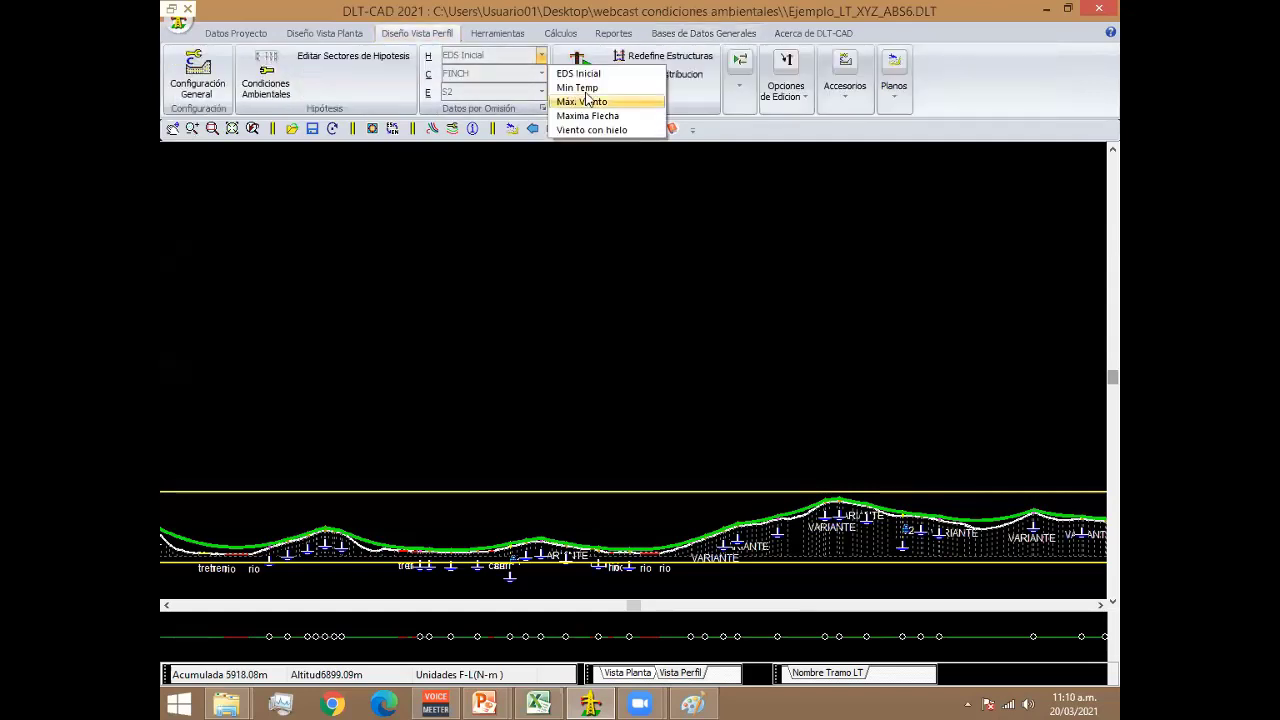
pyautogui.click(580, 88)
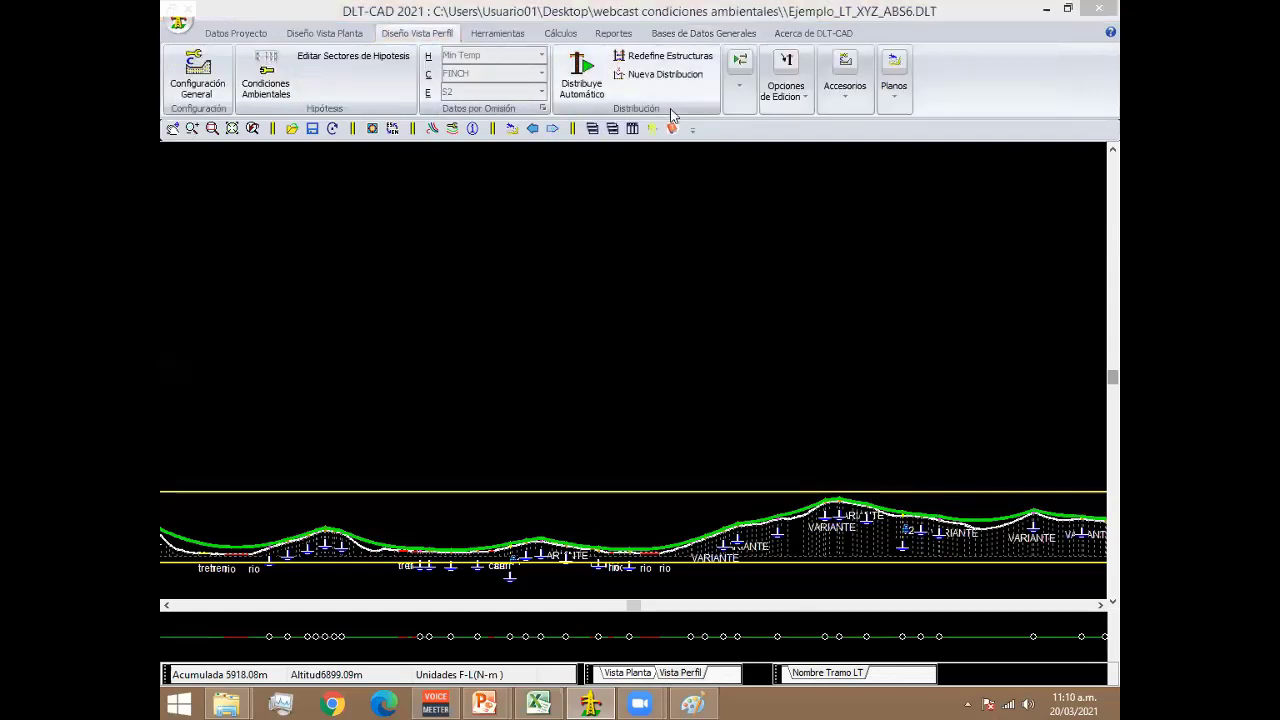
pyautogui.click(541, 55)
pyautogui.click(580, 98)
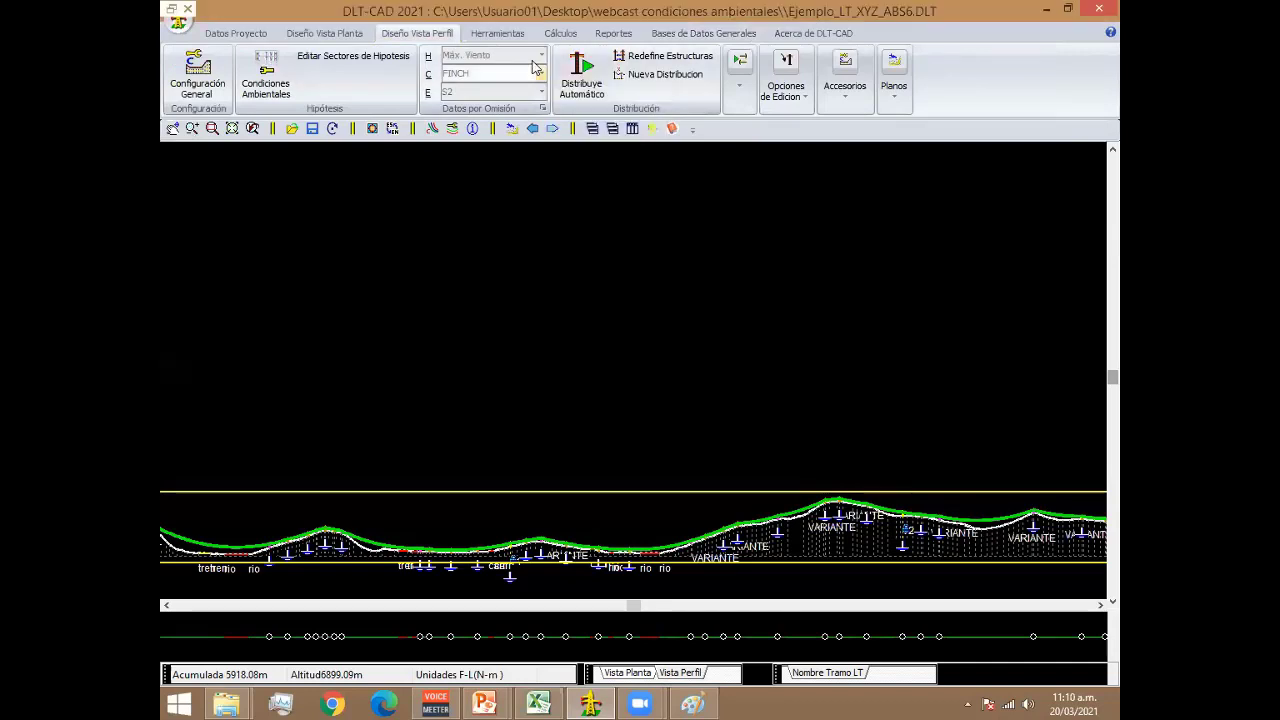
pyautogui.click(541, 55)
pyautogui.click(578, 107)
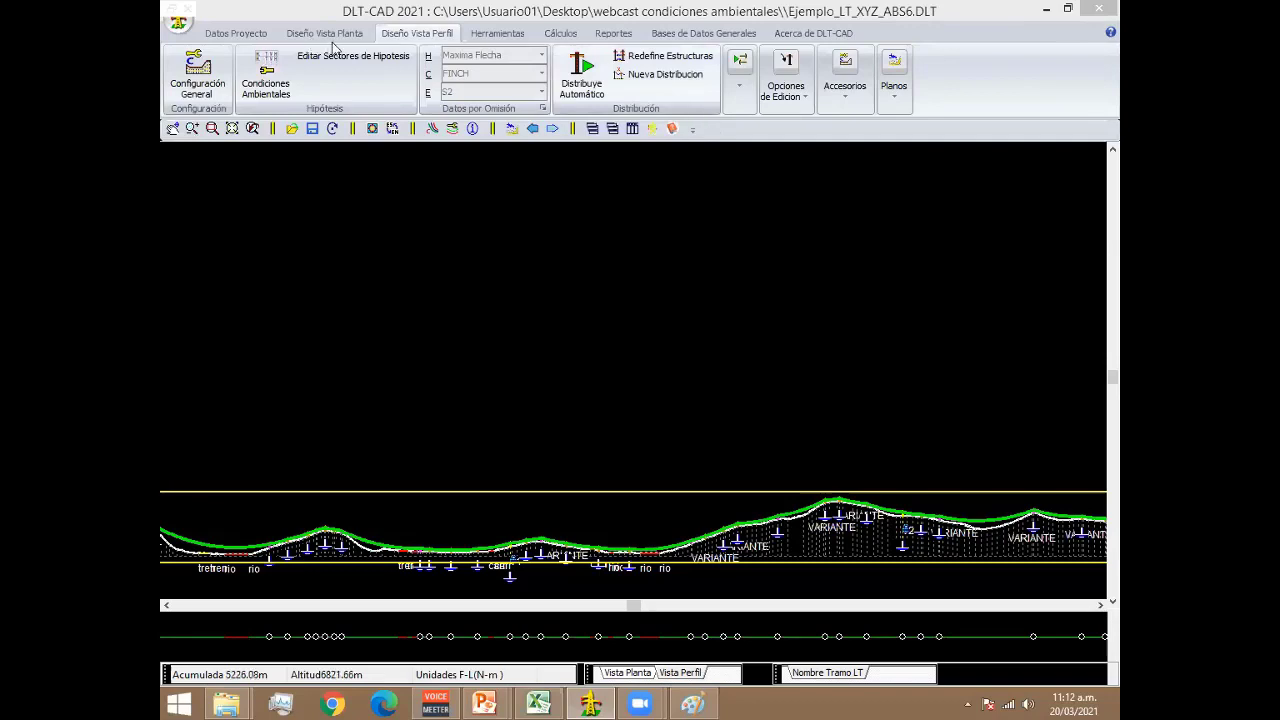
# Switch the profile hypothesis back to EDS Inicial and zoom in on the profile.
pyautogui.click(541, 56)
pyautogui.click(554, 72)
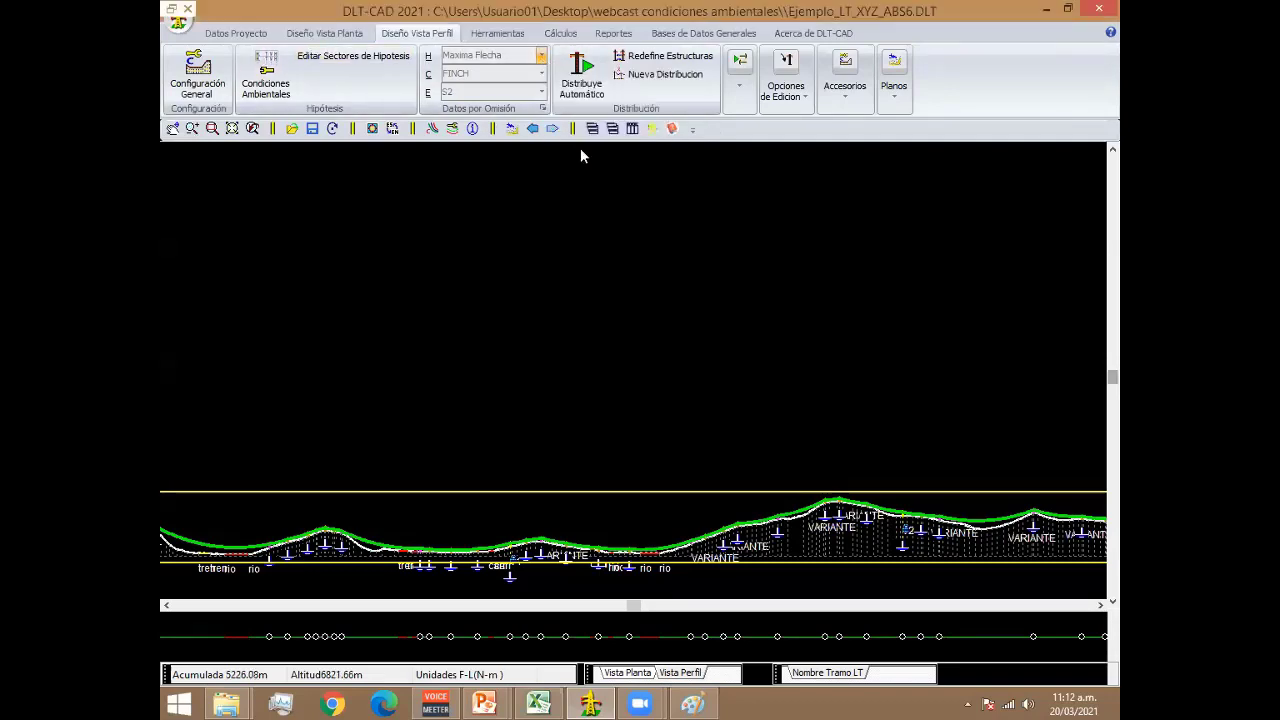
pyautogui.scroll(1, 547, 432)
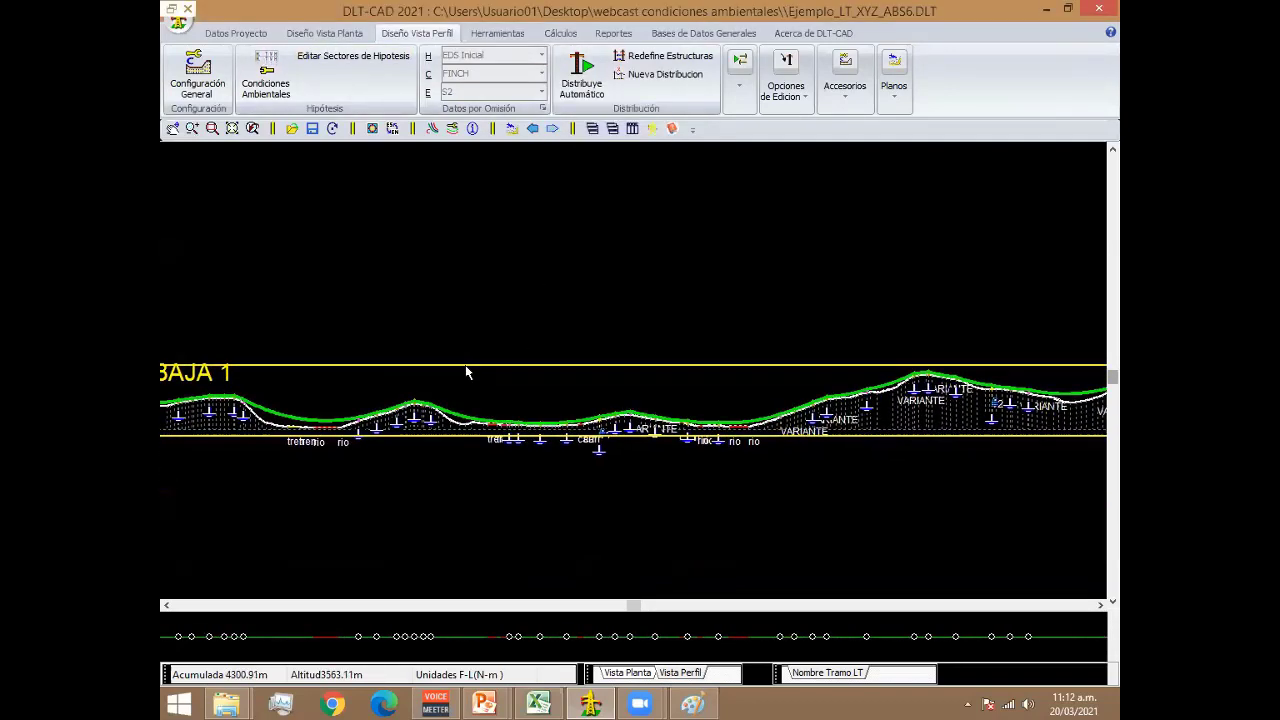
pyautogui.scroll(2, 466, 368)
pyautogui.scroll(1, 600, 434)
pyautogui.scroll(1, 608, 434)
pyautogui.scroll(1, 462, 388)
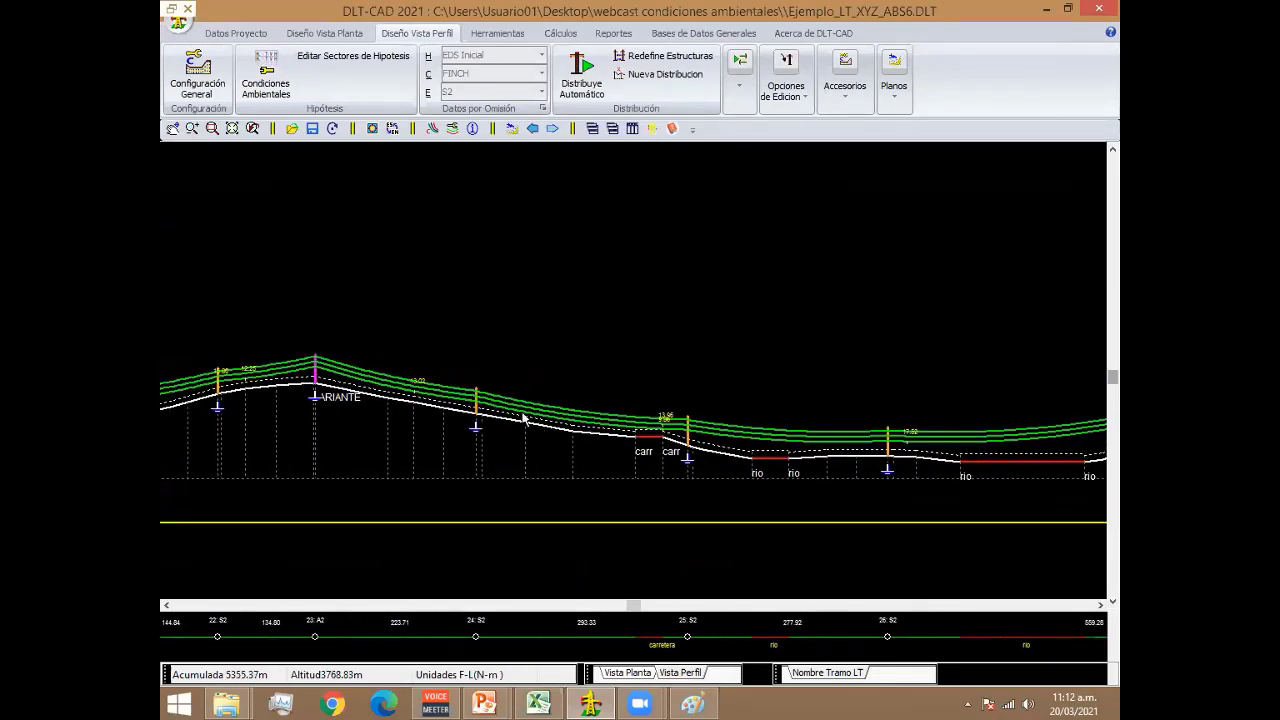
pyautogui.scroll(1, 462, 388)
pyautogui.scroll(1, 462, 388)
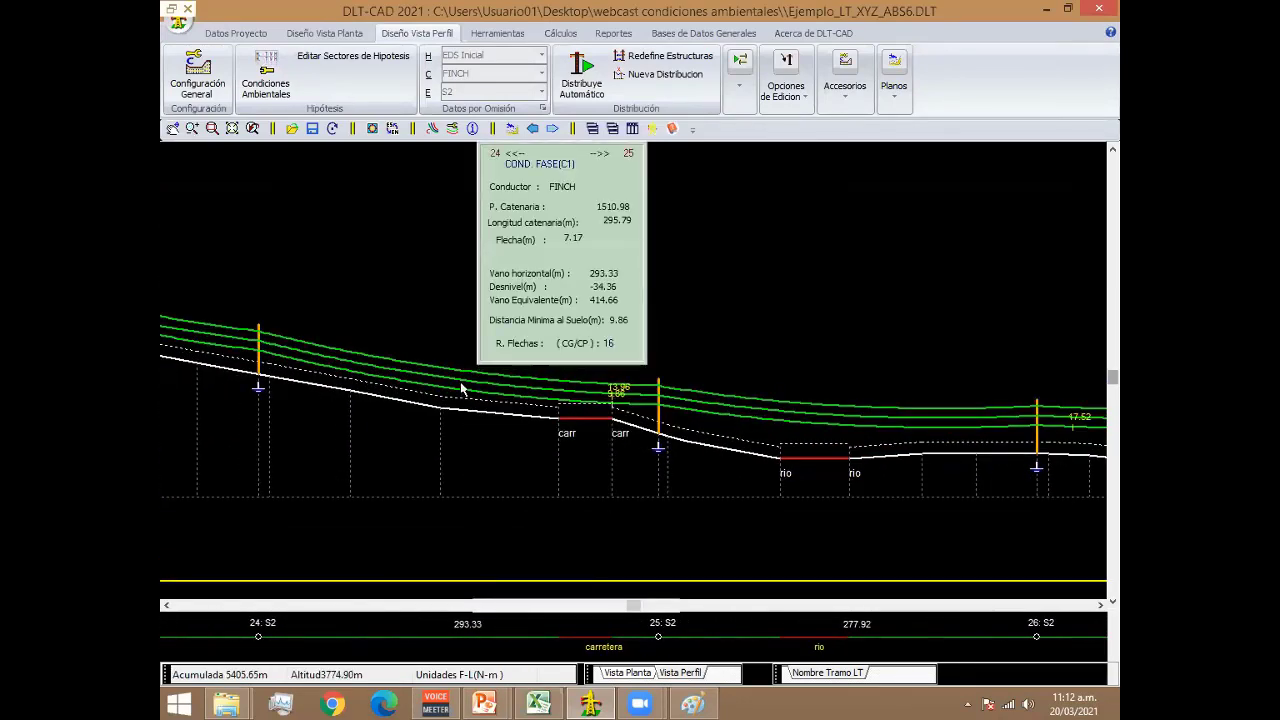
# Inspect the span 24–25 catenary in Editar Catenaria (EDS 20) and cancel without changes.
pyautogui.moveTo(461, 383); pyautogui.dragTo(416, 437, button='middle')
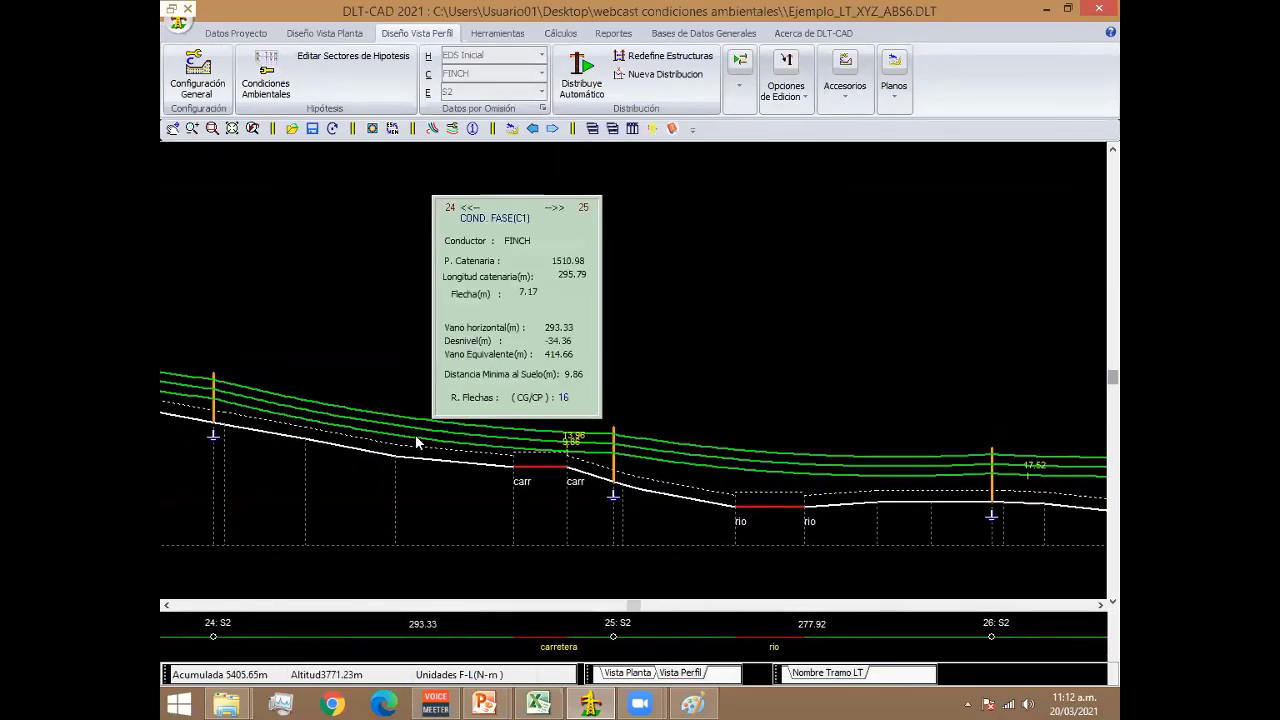
pyautogui.doubleClick(415, 434)
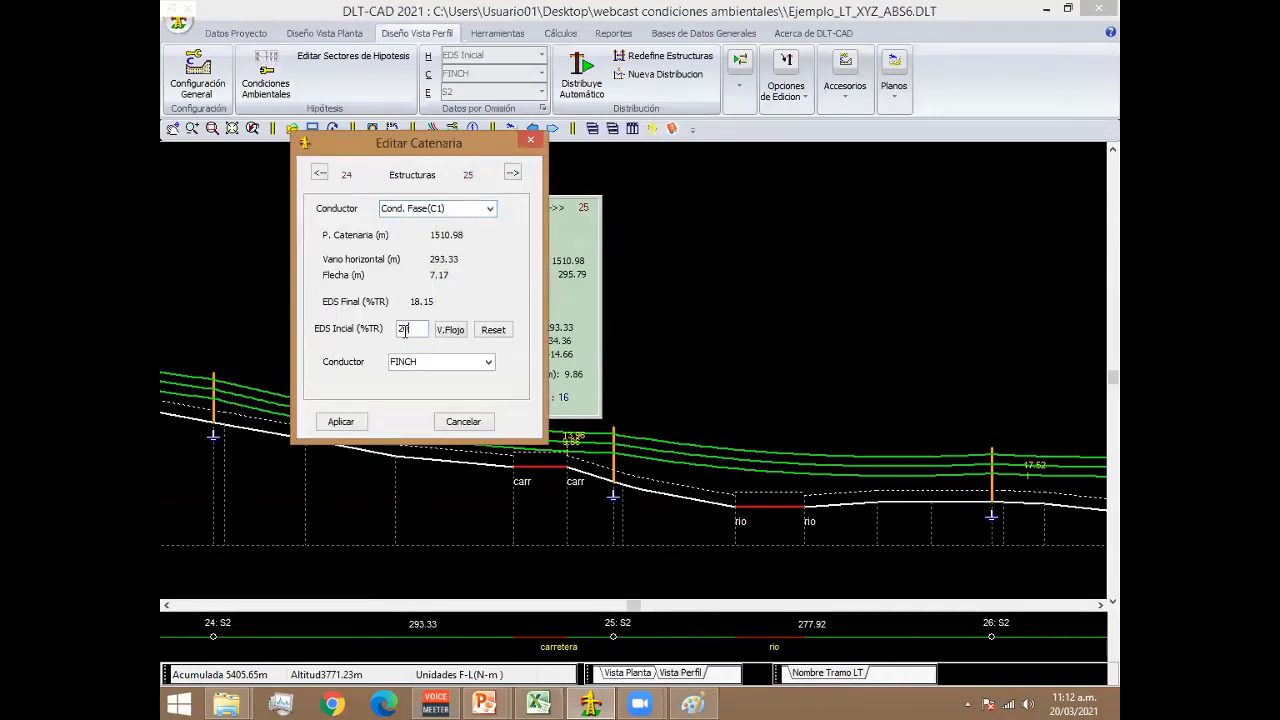
pyautogui.doubleClick(405, 330)
pyautogui.click(464, 424)
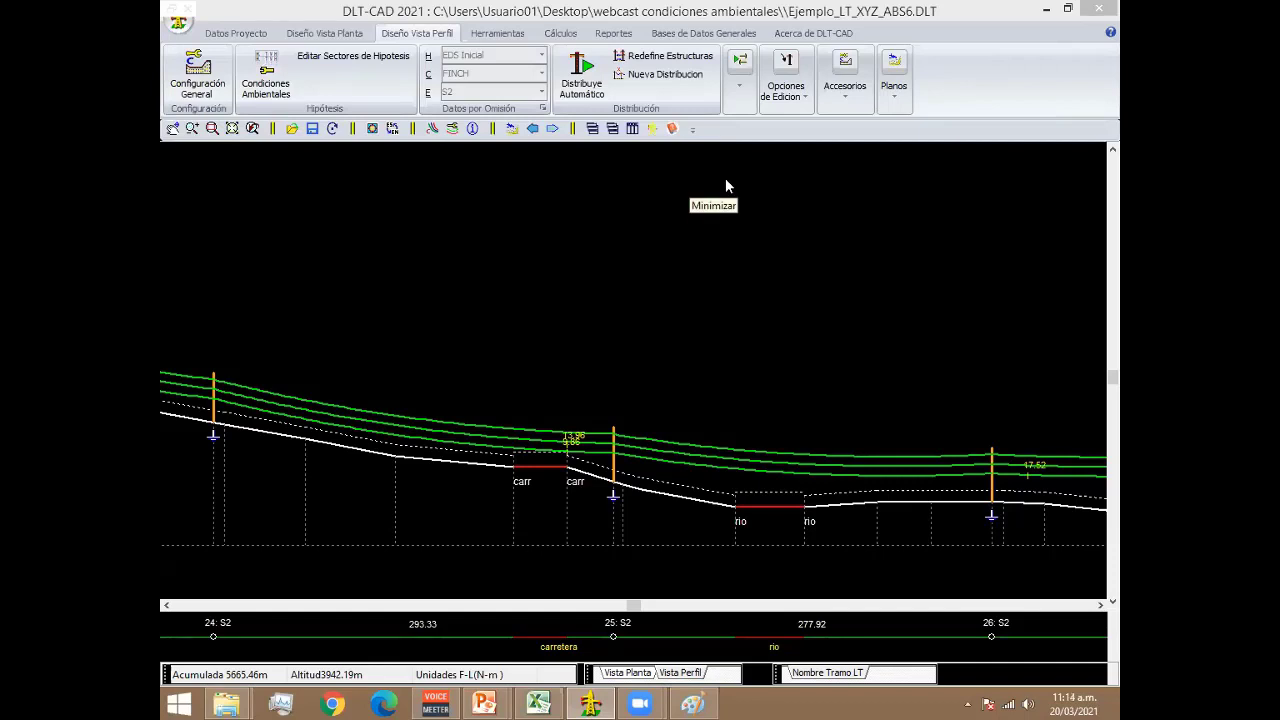
# Open the conductor tension table from Reportes, then the Resumen Flechas sag summary.
pyautogui.click(562, 33)
pyautogui.click(613, 33)
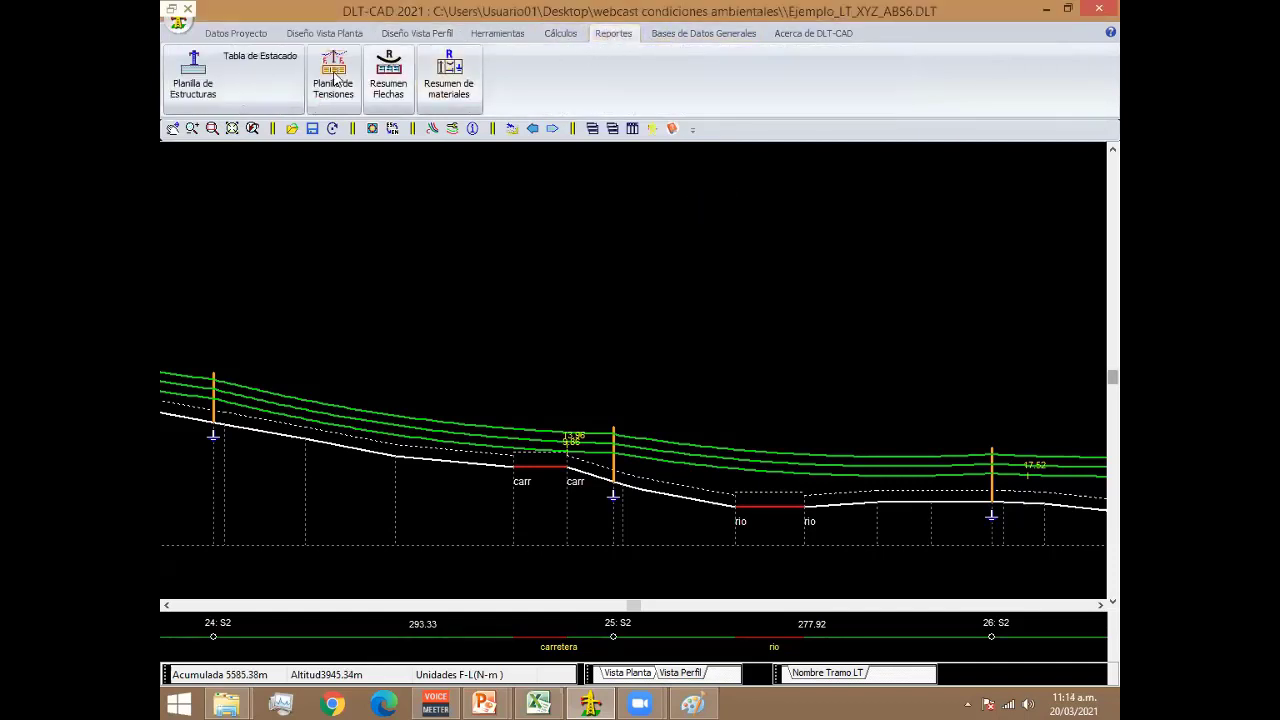
pyautogui.click(336, 62)
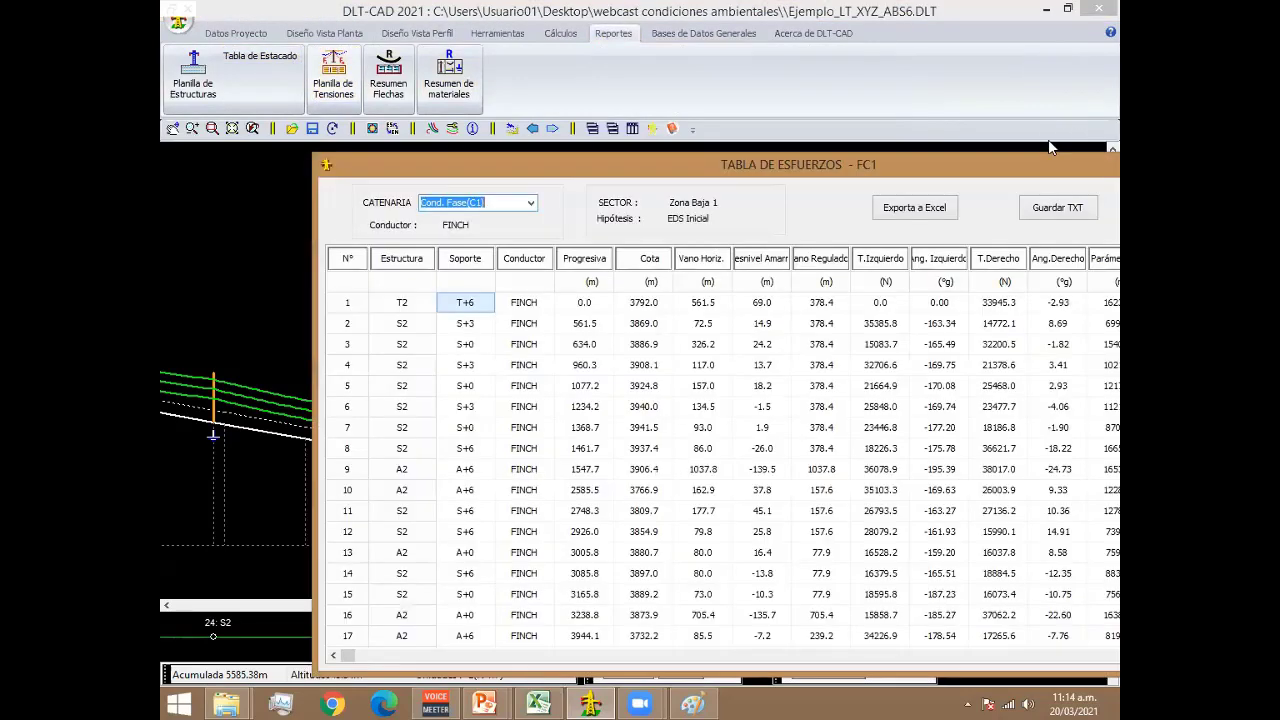
pyautogui.click(395, 68)
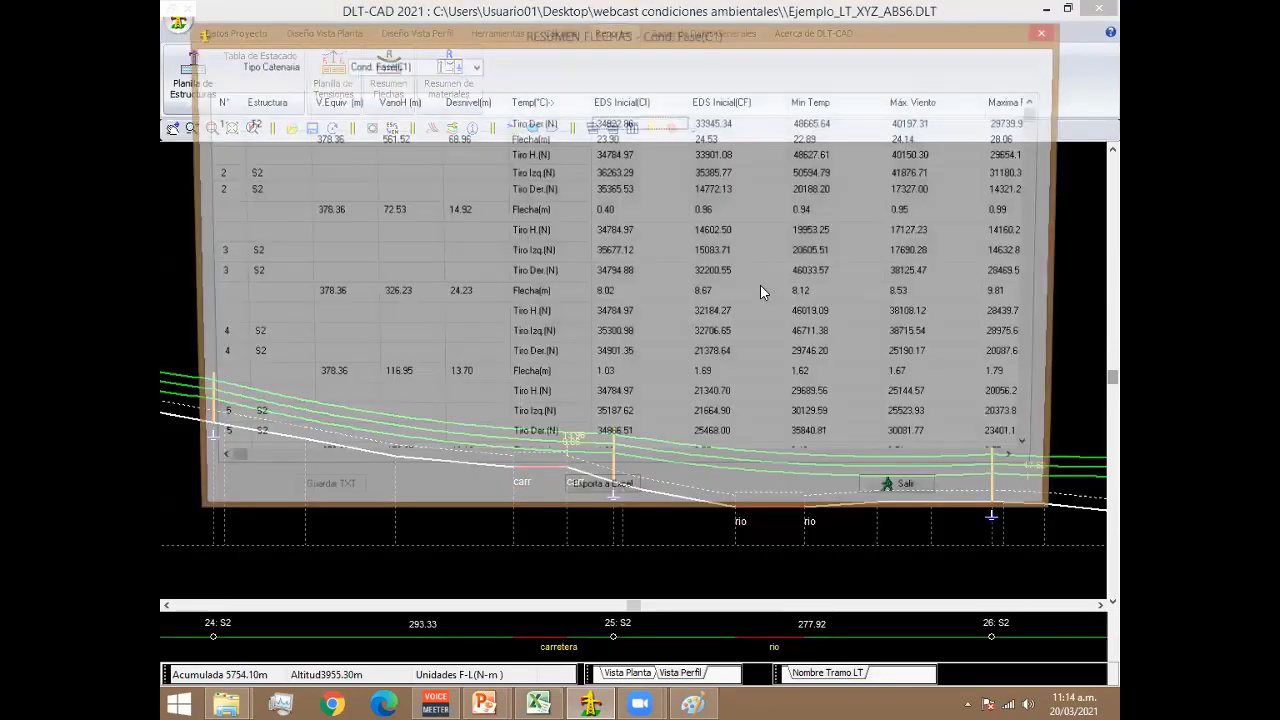
# Move across the sag summary's hypothesis columns to Viento con hielo, then close the report.
pyautogui.click(760, 285)
pyautogui.press('Right')
pyautogui.press('Right')
pyautogui.press('Right')
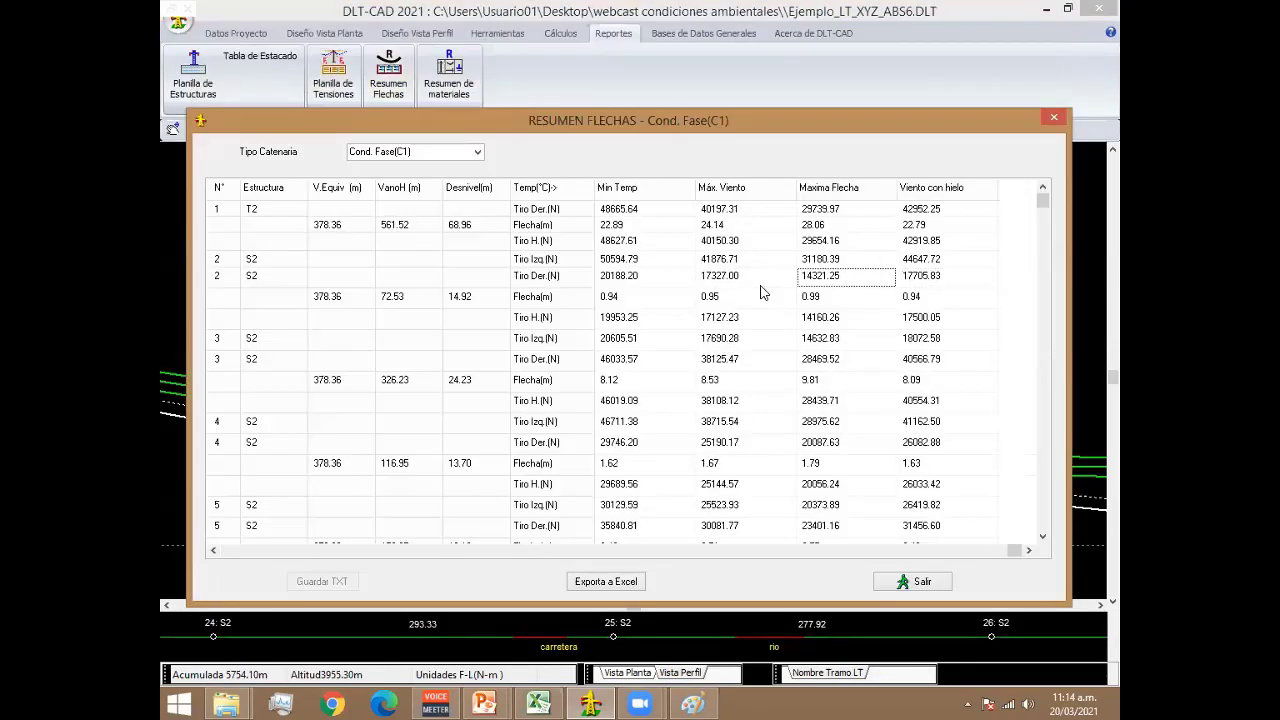
pyautogui.press('Left')
pyautogui.click(951, 76)
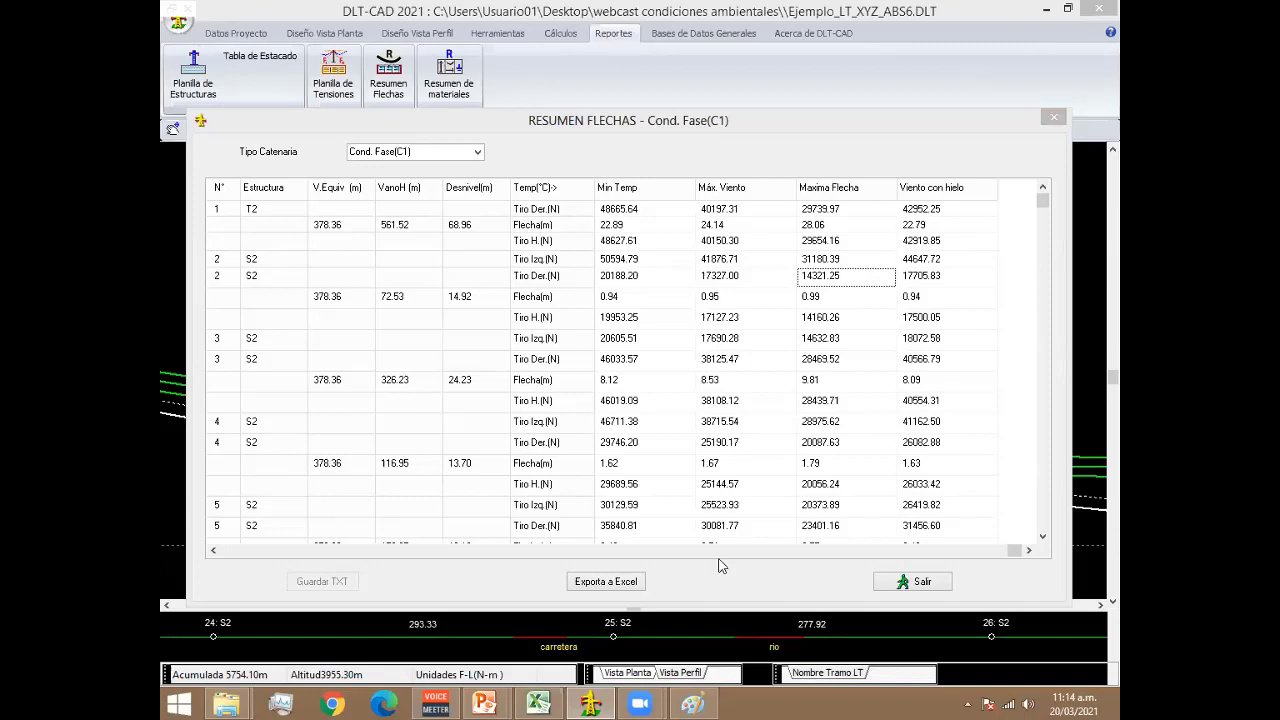
pyautogui.click(853, 169)
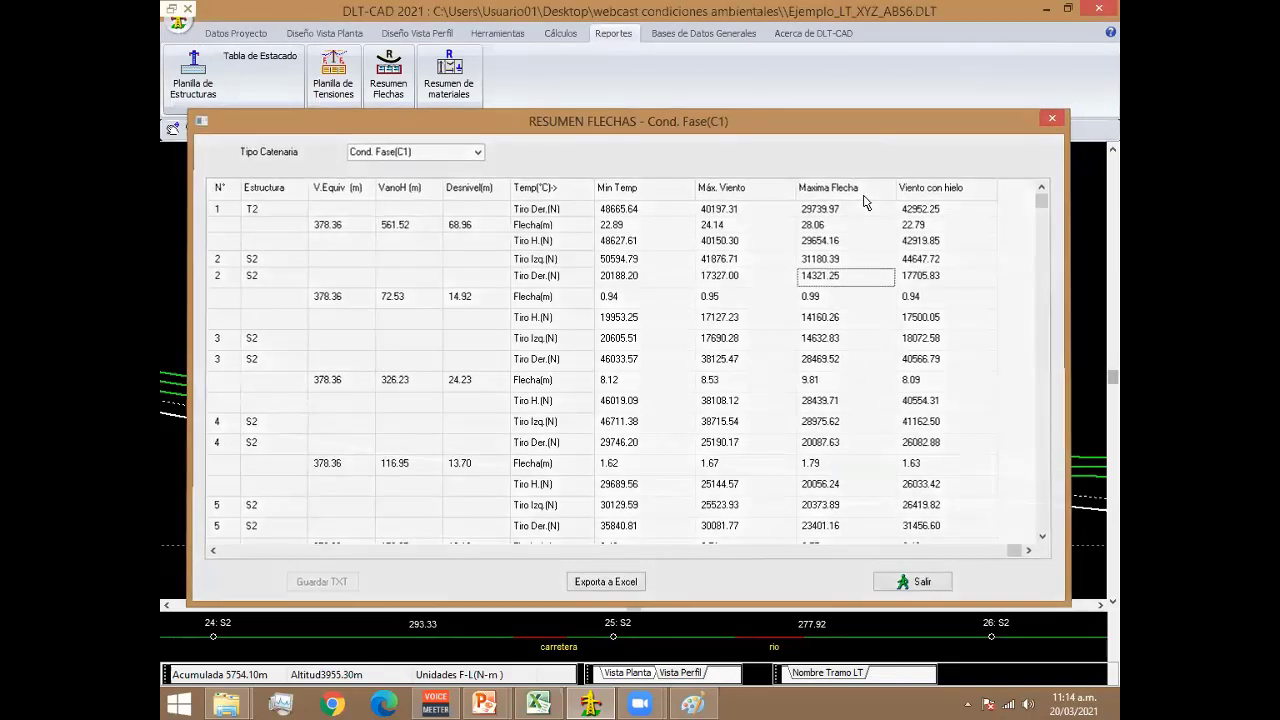
pyautogui.press('Escape')
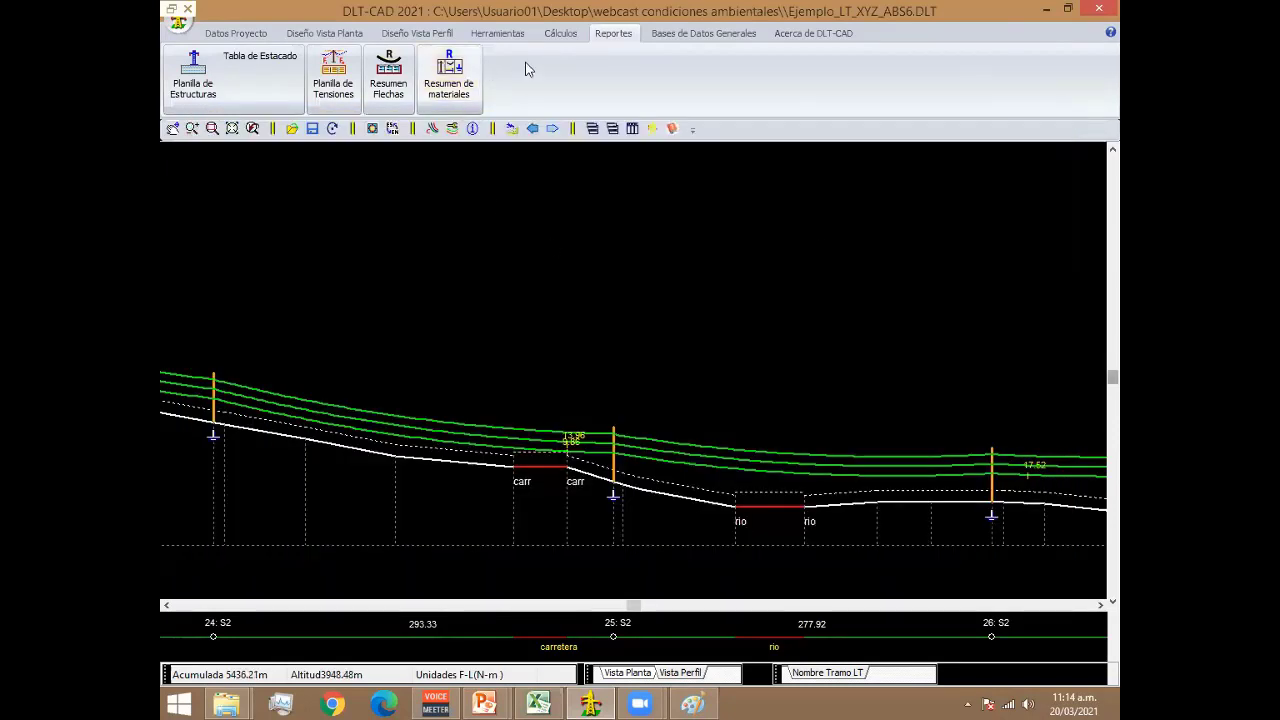
pyautogui.click(562, 34)
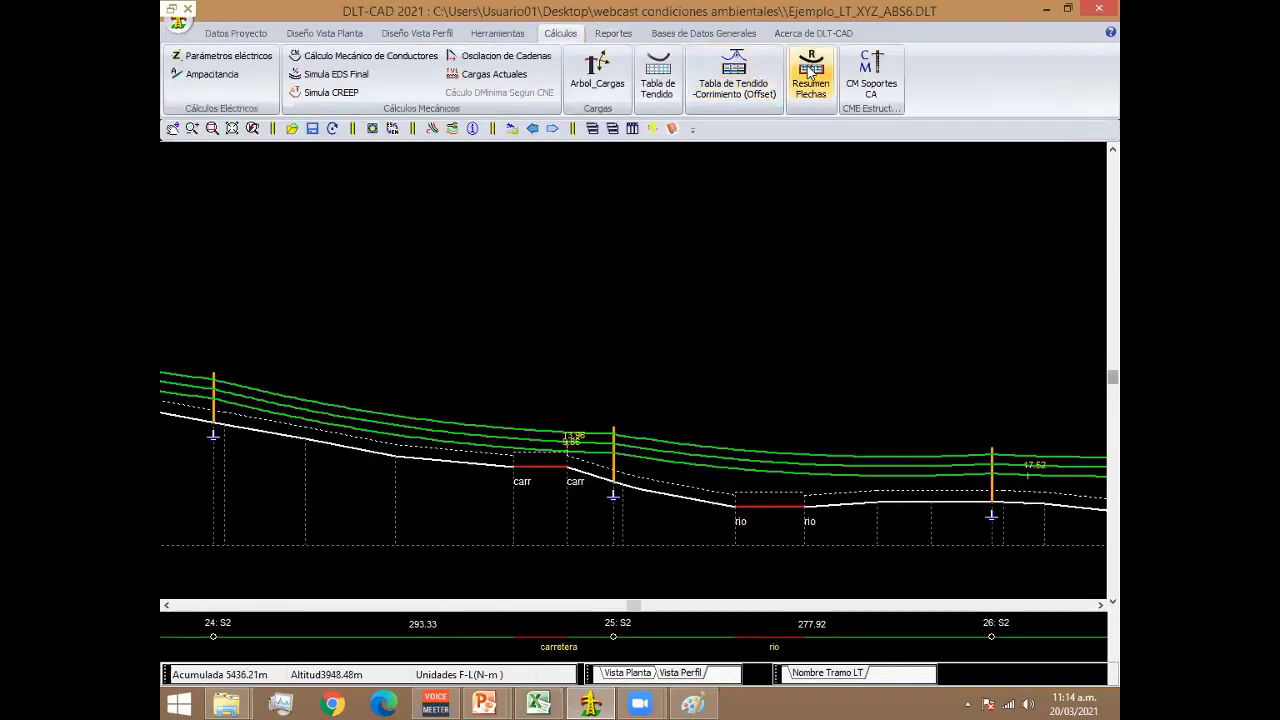
pyautogui.click(809, 75)
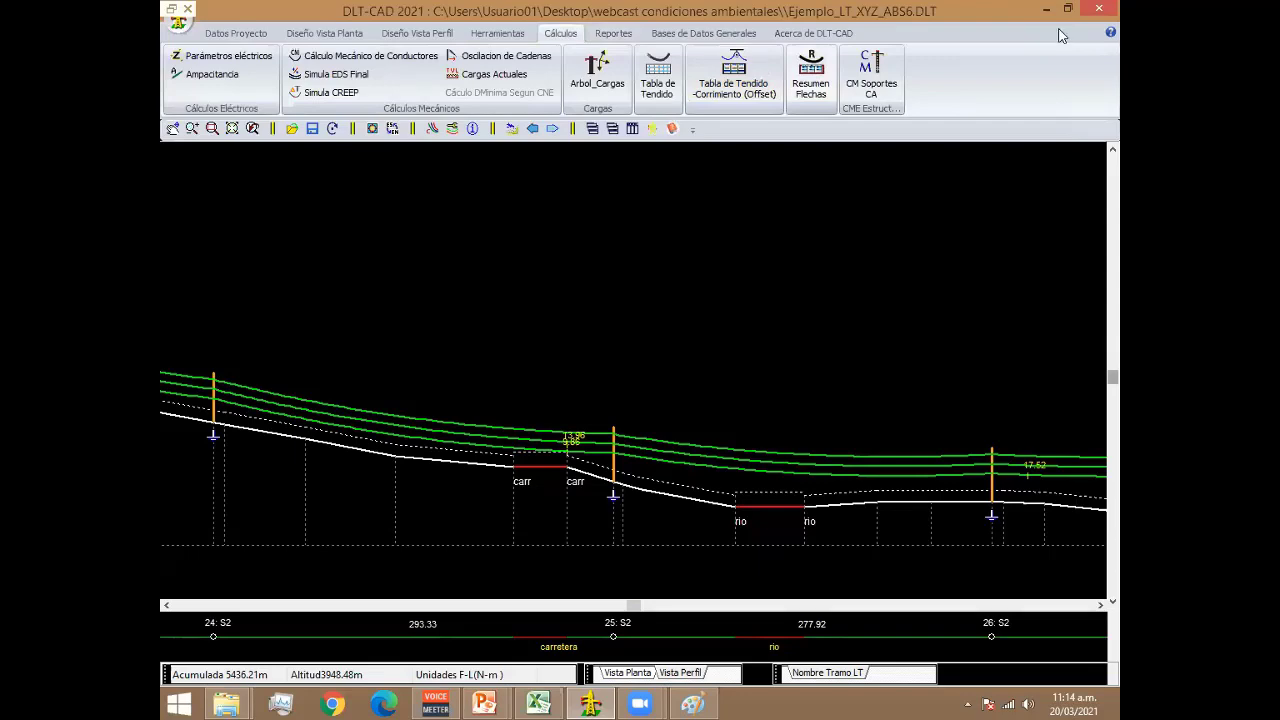
pyautogui.press('Escape')
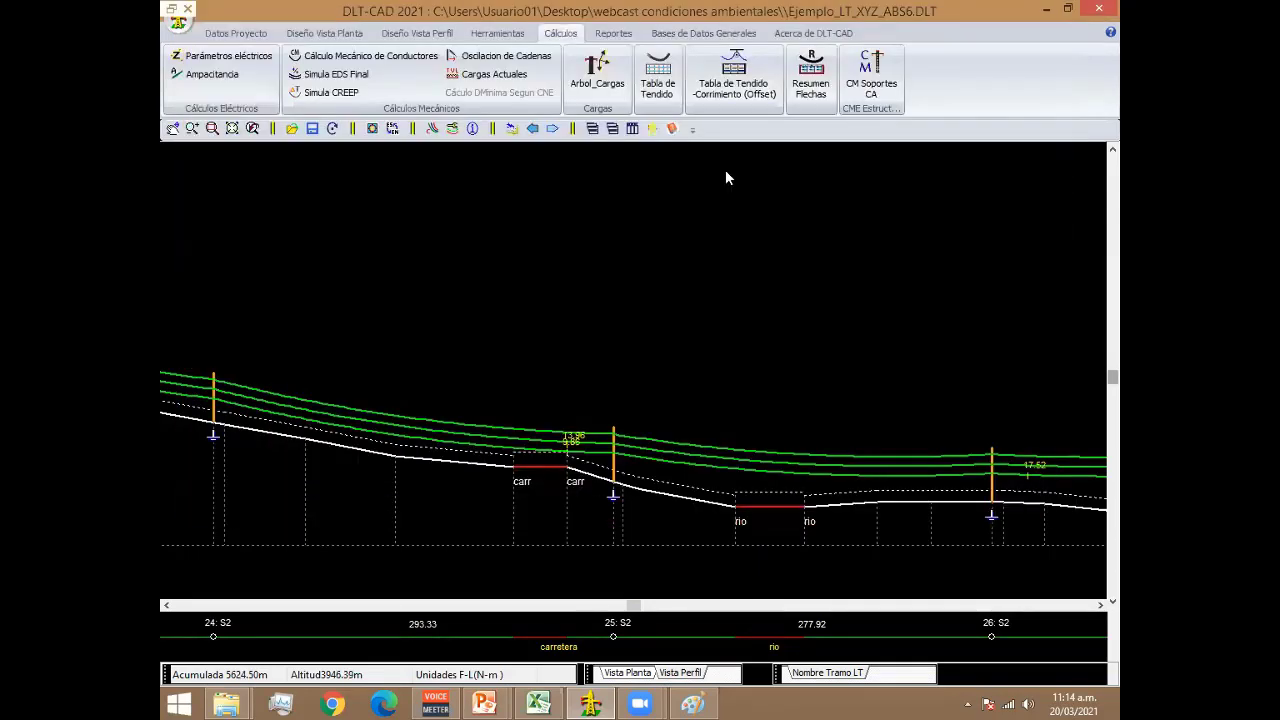
pyautogui.click(613, 34)
pyautogui.click(335, 68)
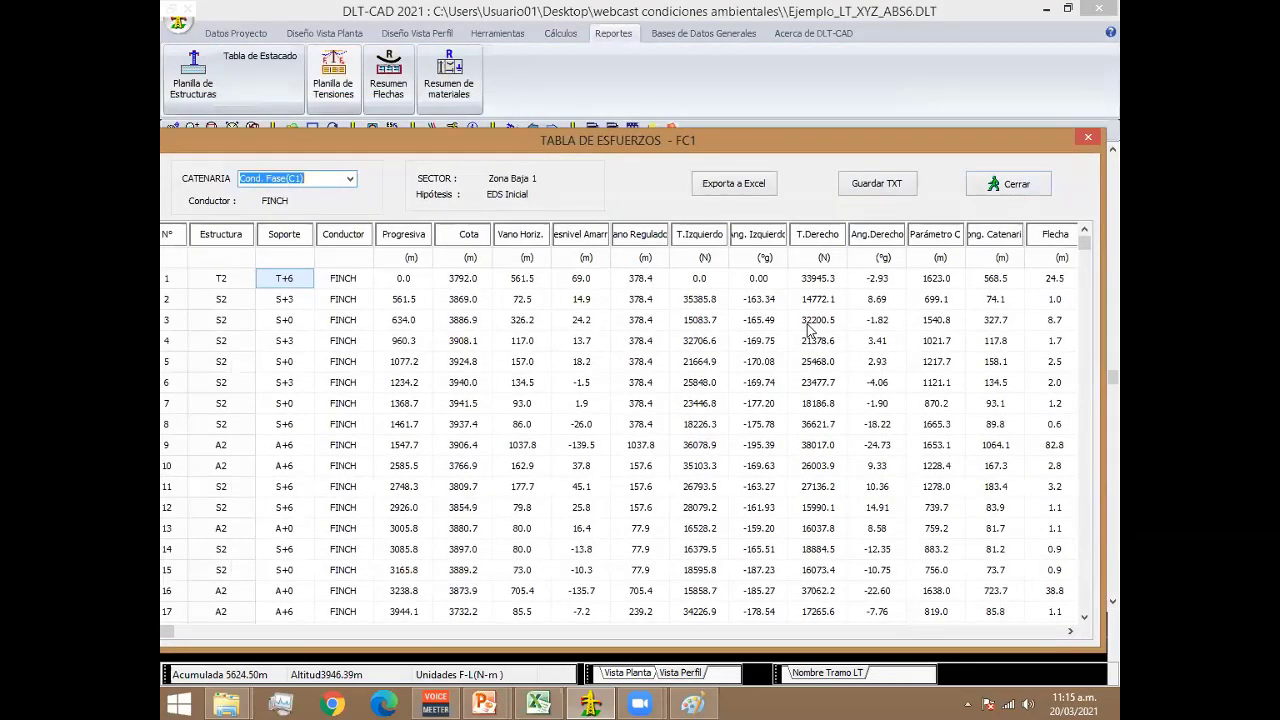
pyautogui.click(812, 321)
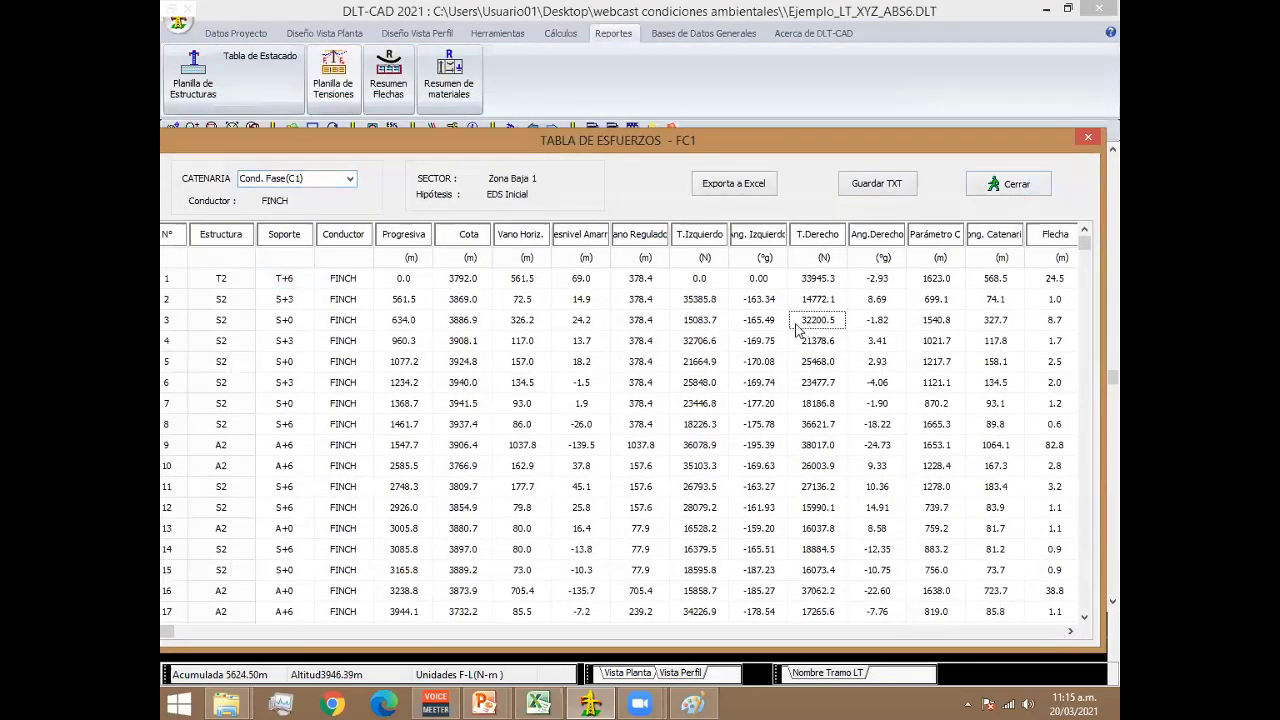
pyautogui.press('Right')
pyautogui.press('Right')
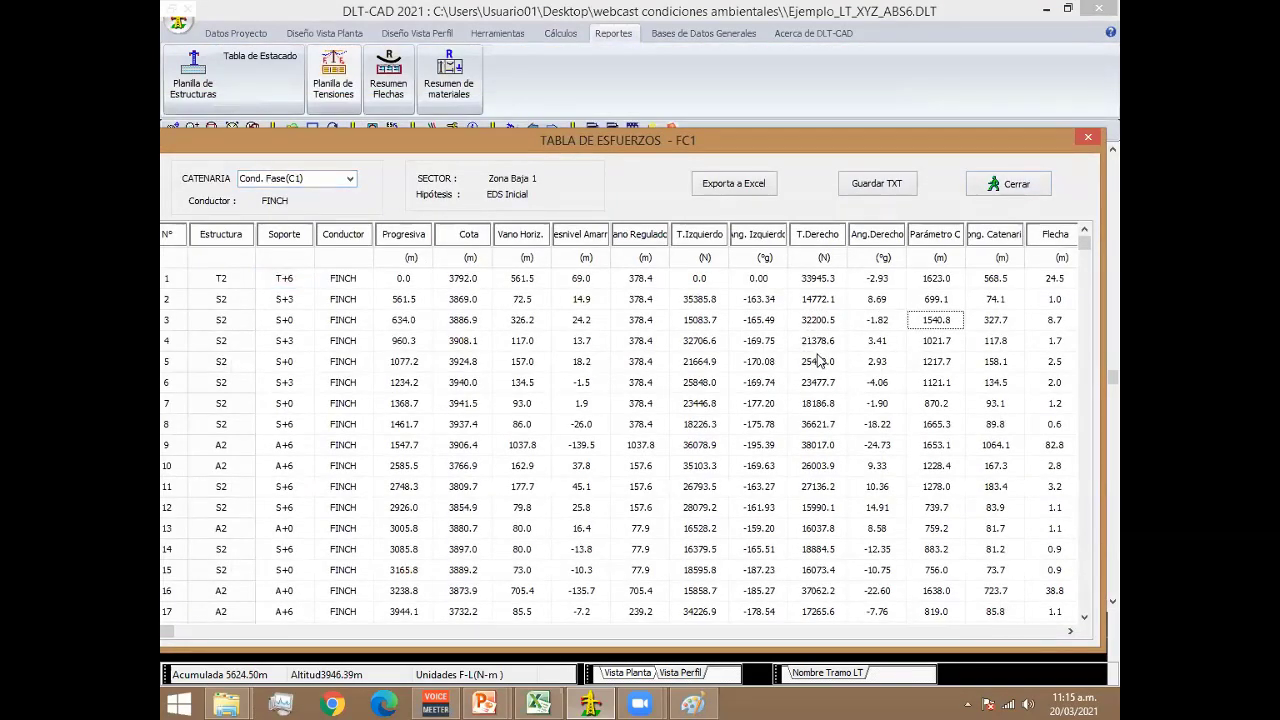
pyautogui.press('Right')
pyautogui.press('Right')
pyautogui.press('Right')
pyautogui.press('Right')
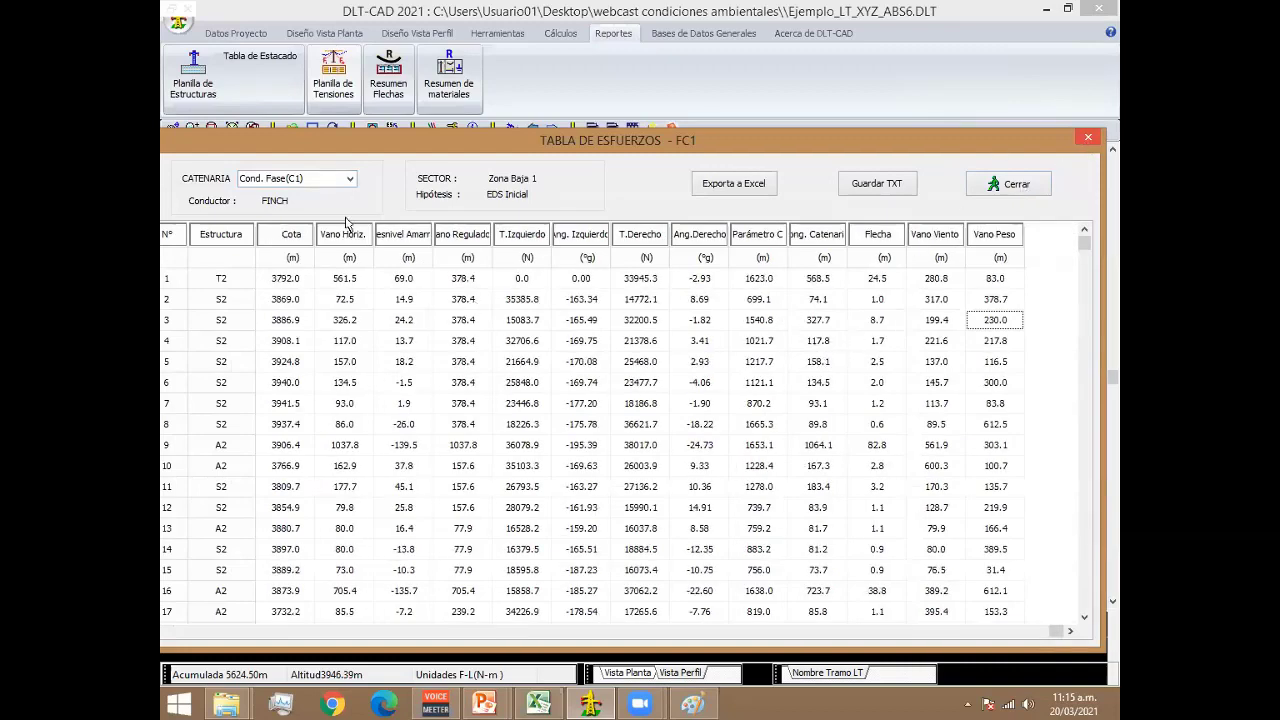
pyautogui.press('Escape')
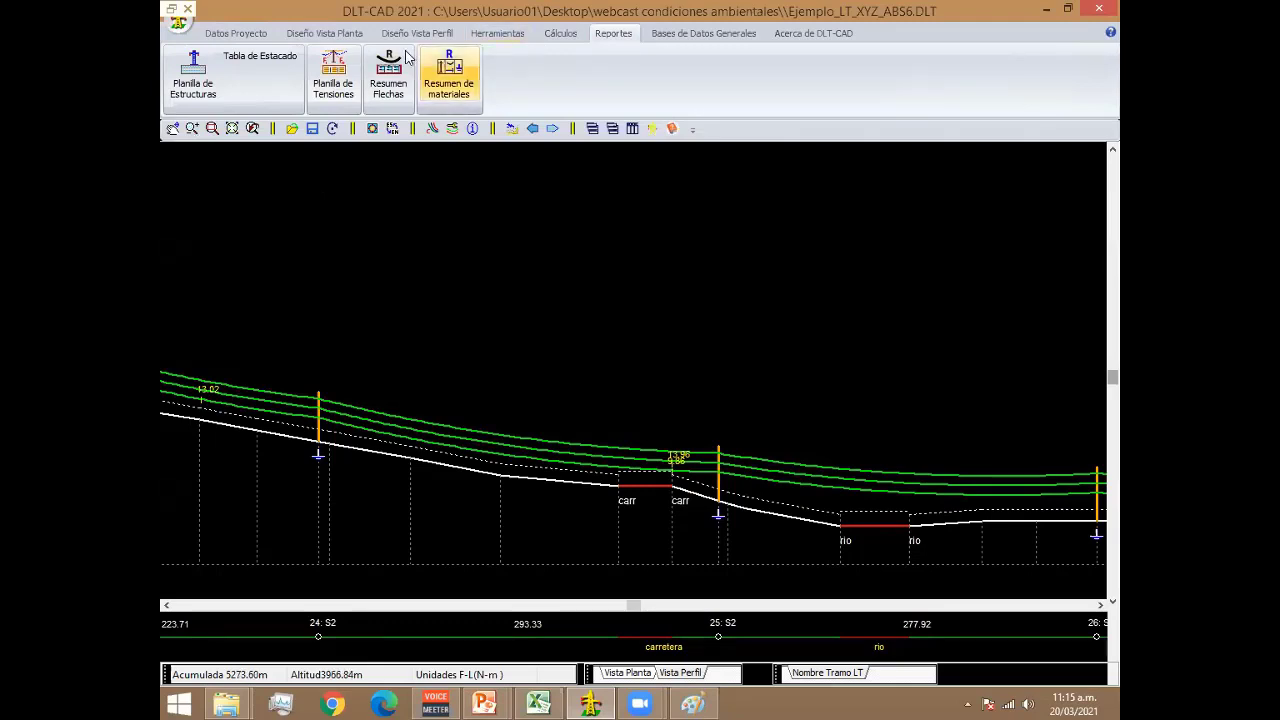
# Recalculate the CME Estructuras loads for Máx. Viento, then for Viento con hielo.
pyautogui.scroll(1, 651, 75)
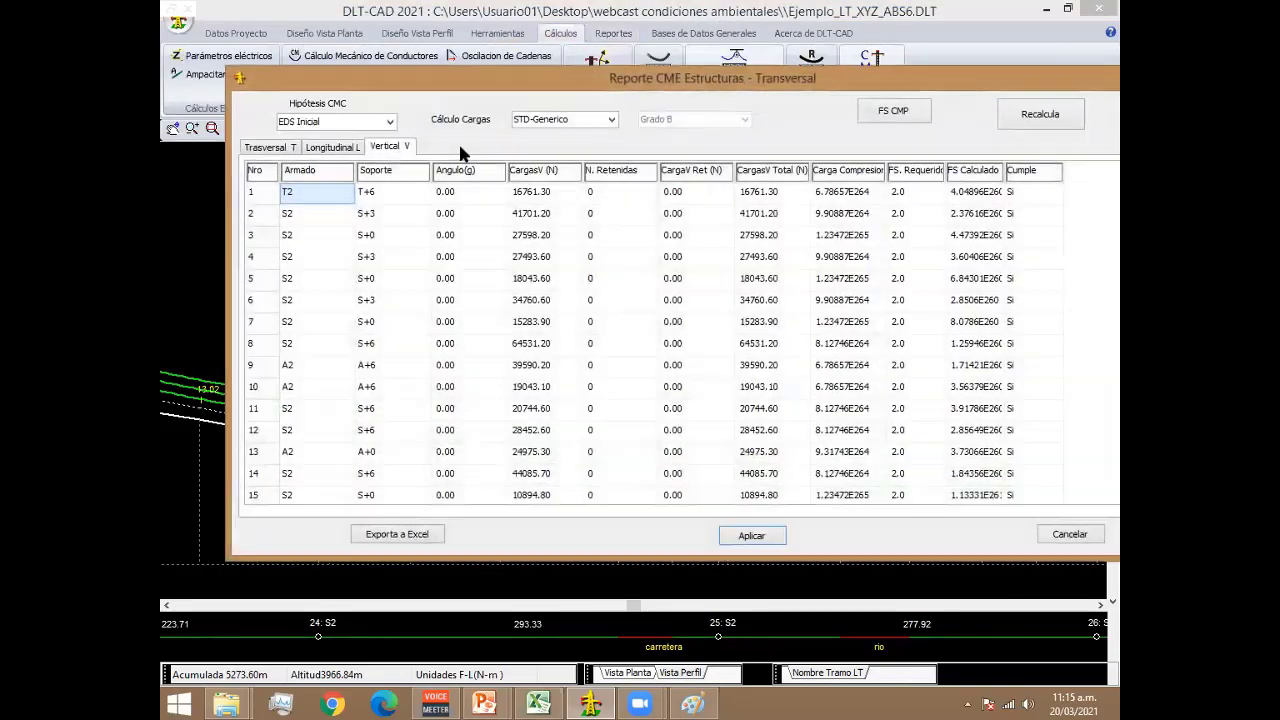
pyautogui.click(338, 121)
pyautogui.click(315, 156)
pyautogui.click(1040, 115)
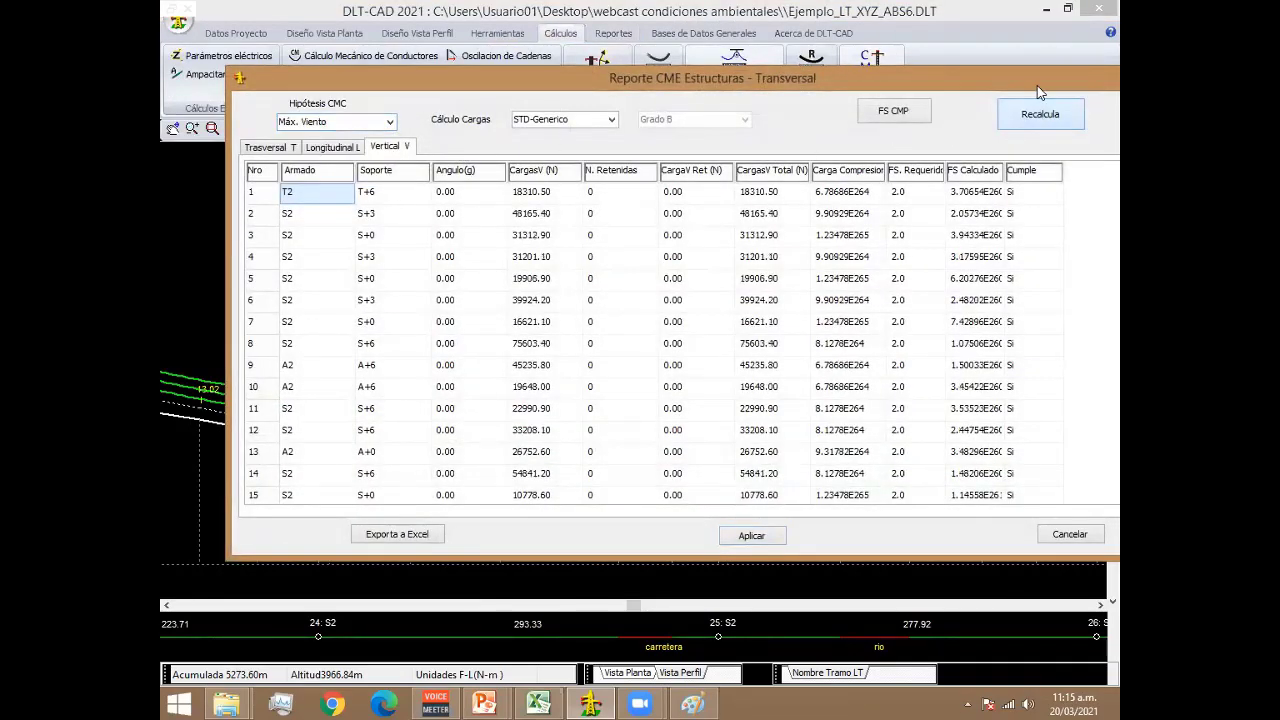
pyautogui.click(330, 137)
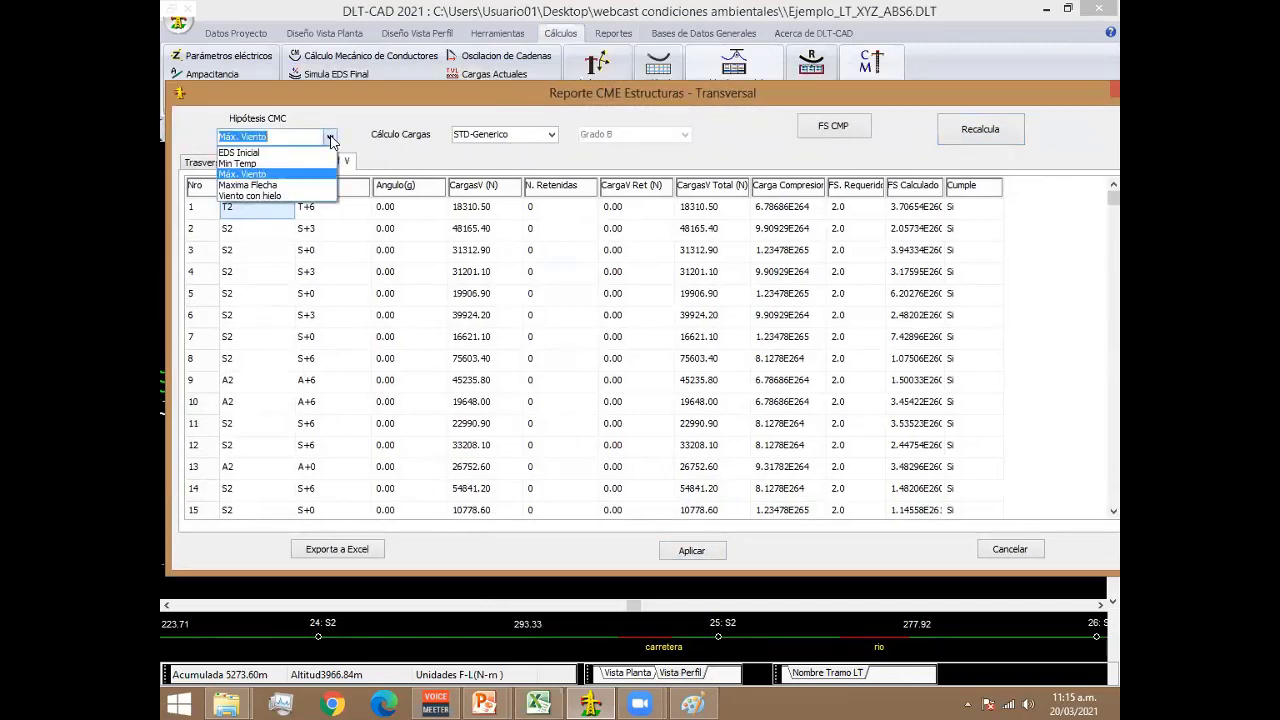
pyautogui.click(322, 178)
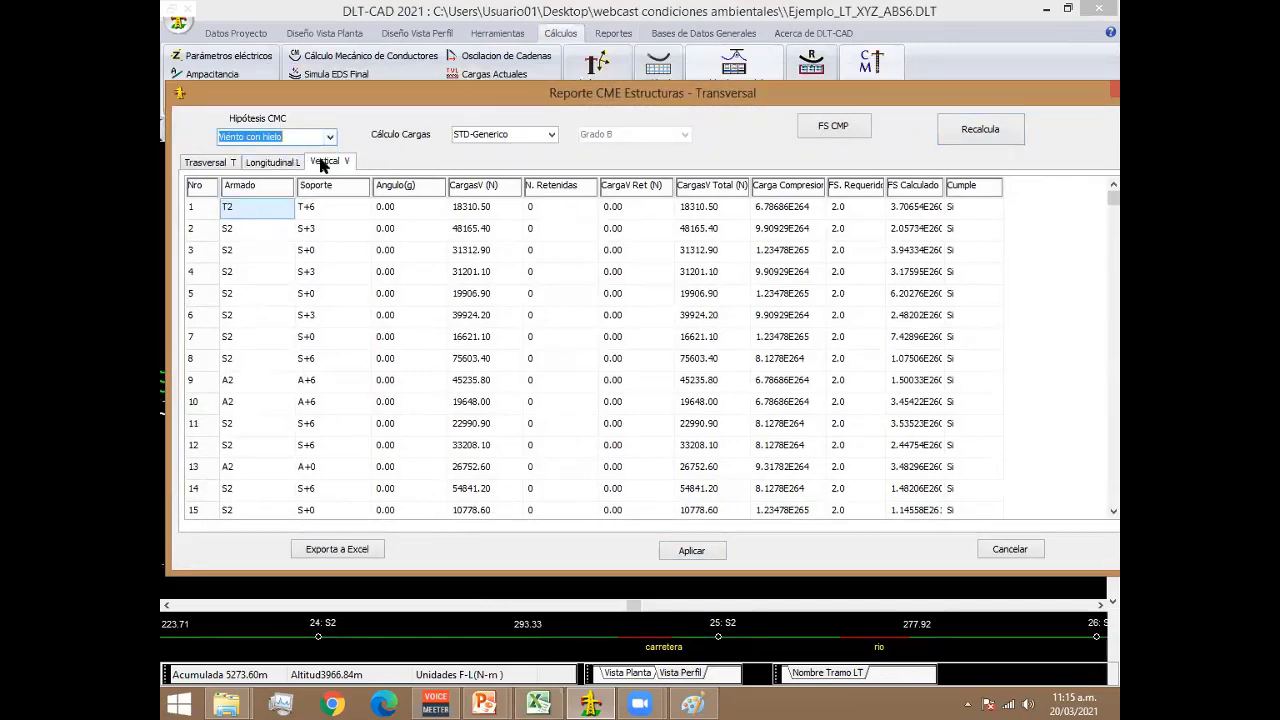
pyautogui.click(992, 136)
# Export the Trasversal results to Excel, view the workbook, and close it.
pyautogui.click(228, 166)
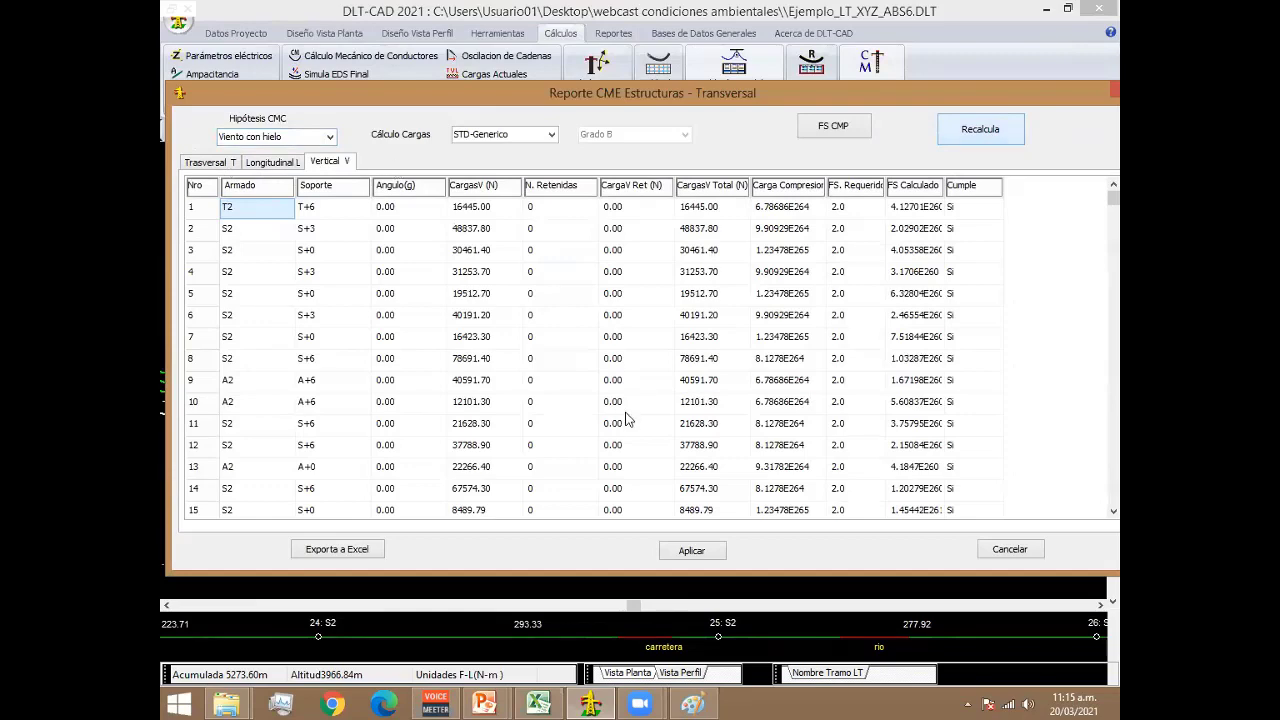
pyautogui.click(366, 552)
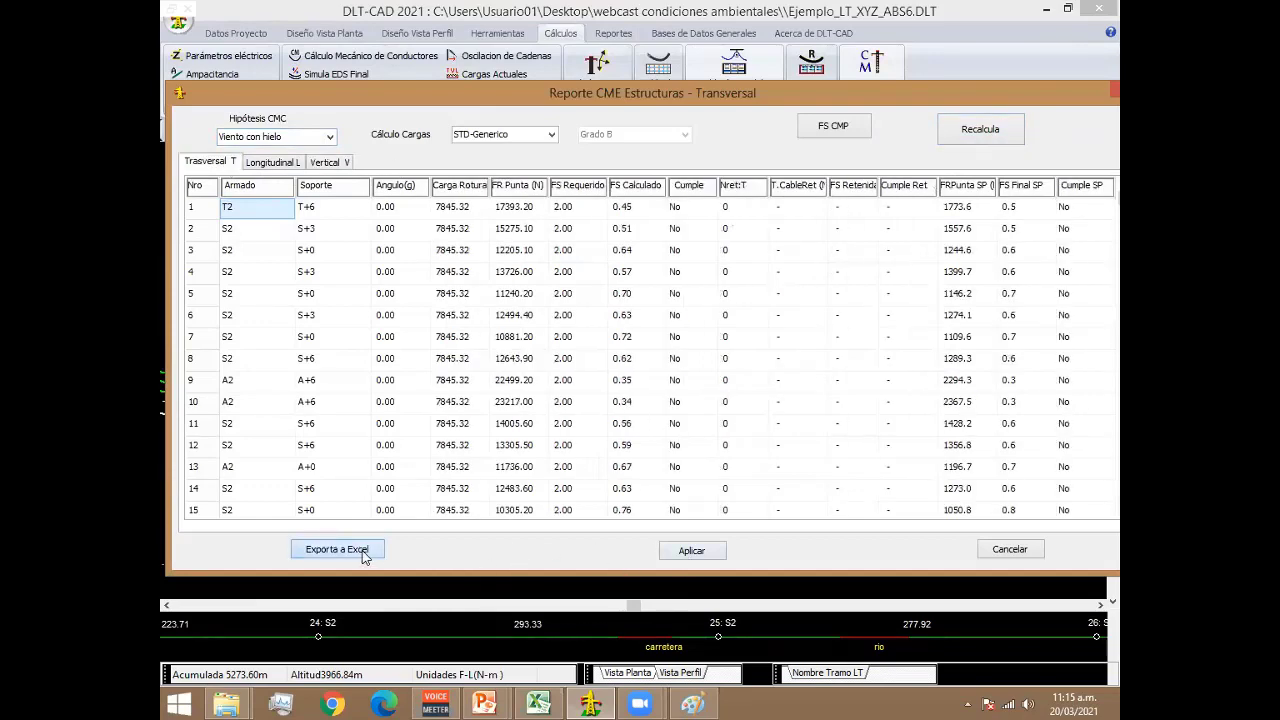
pyautogui.click(976, 370)
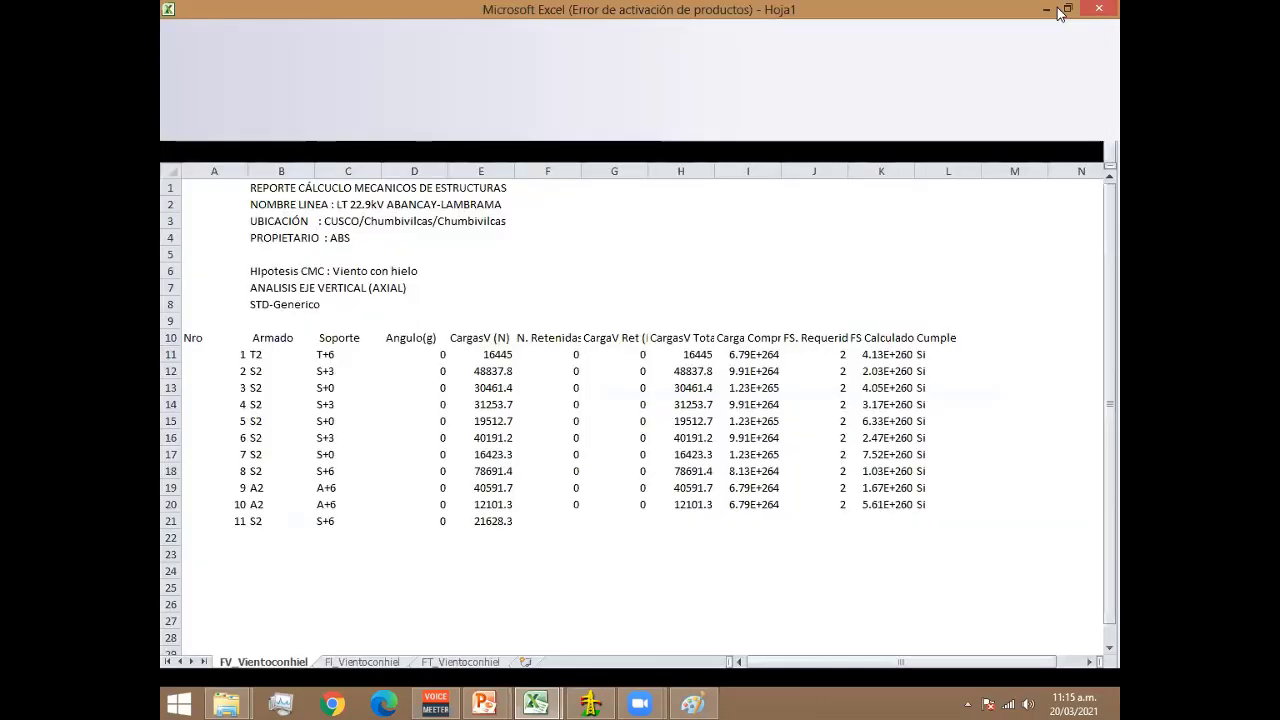
pyautogui.click(1099, 8)
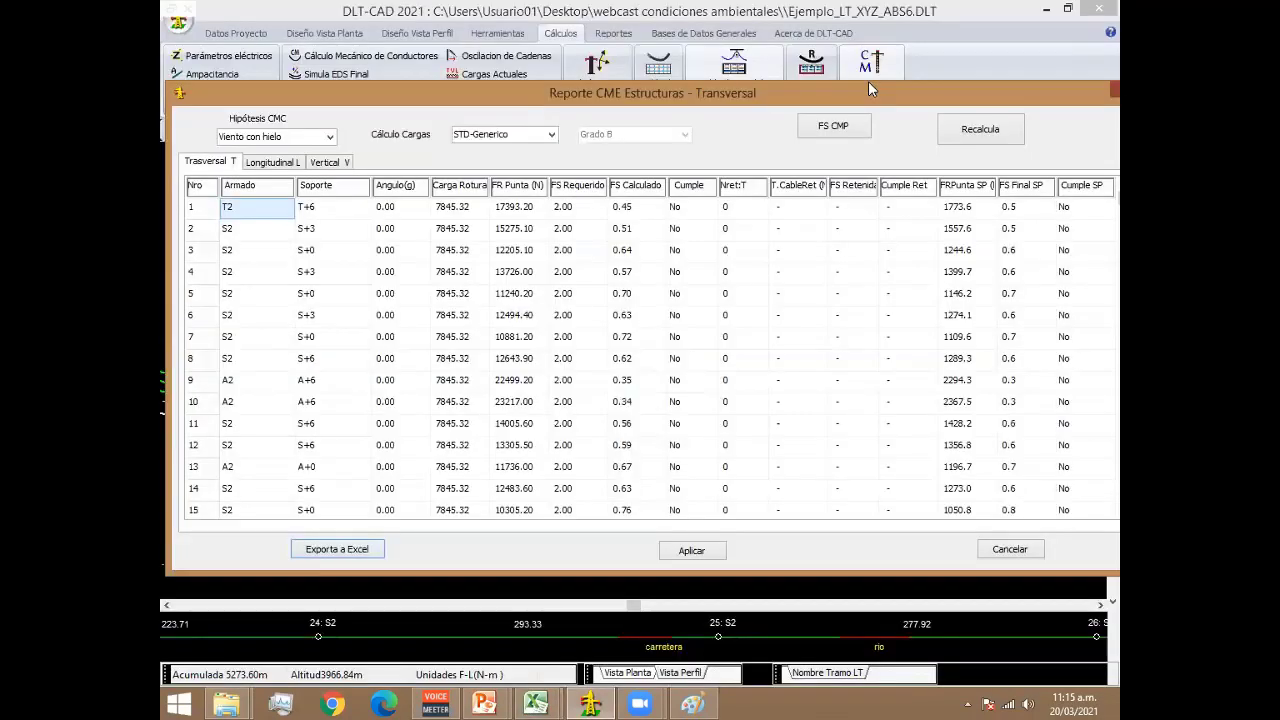
pyautogui.press('Escape')
# Export Planilla de Estructuras to Excel and check the FT_, FI_, FV_Vientoconhiel and PL001_ sheets.
pyautogui.click(621, 35)
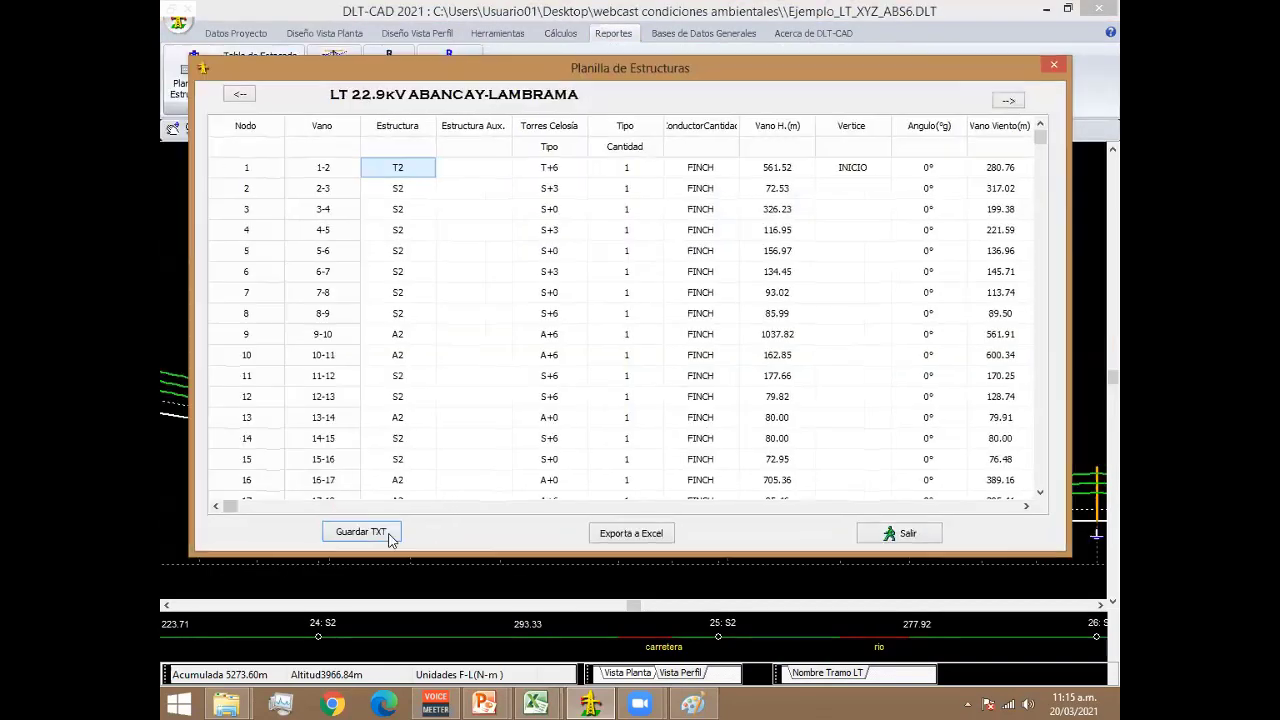
pyautogui.click(628, 535)
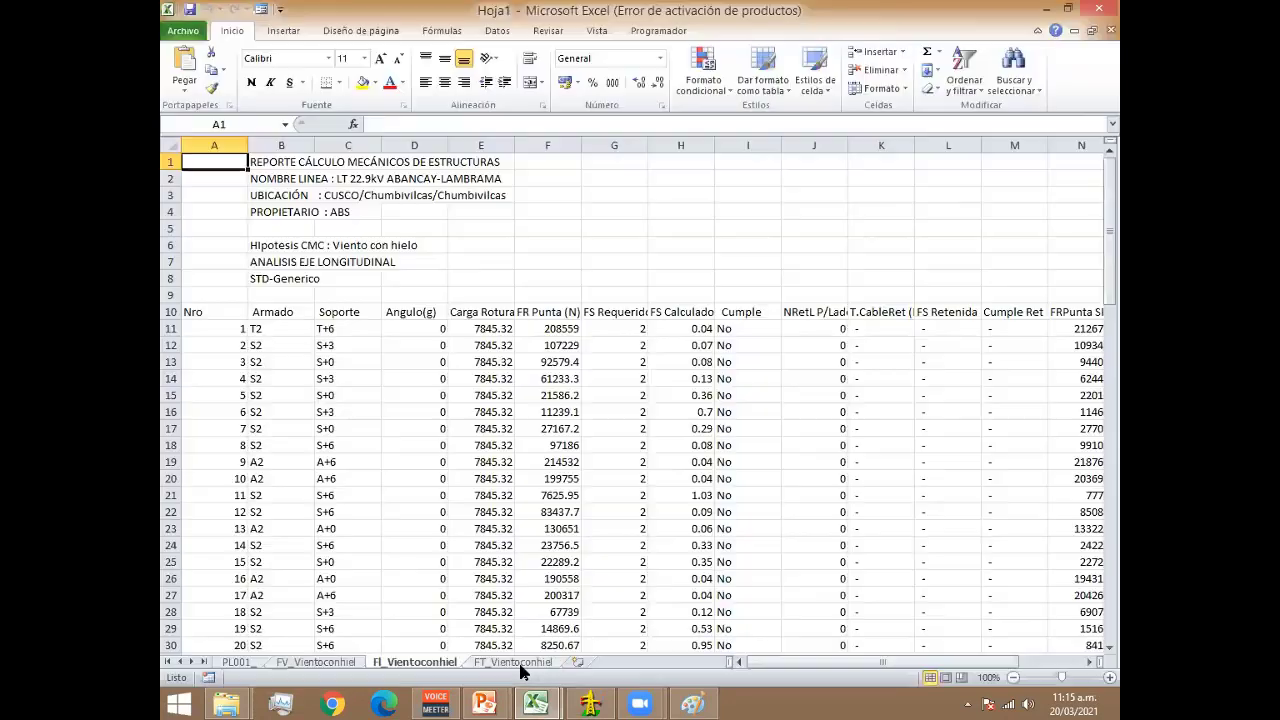
pyautogui.click(510, 664)
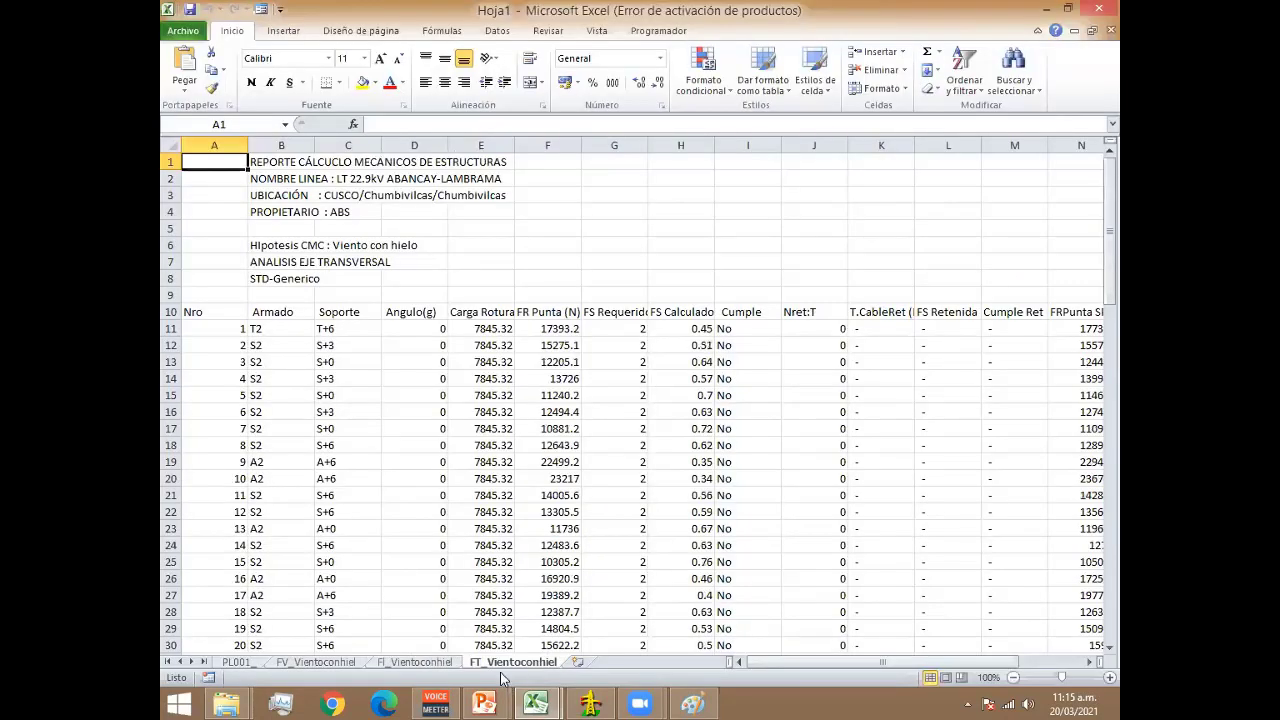
pyautogui.click(440, 664)
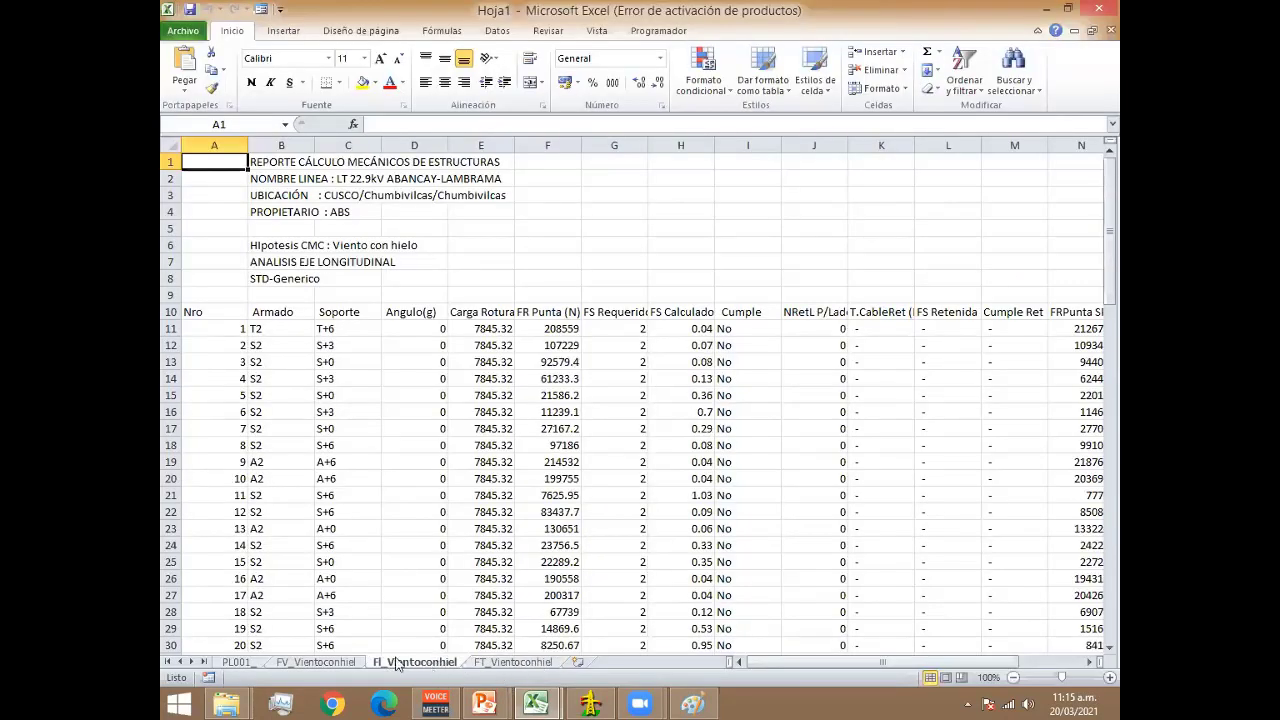
pyautogui.click(266, 663)
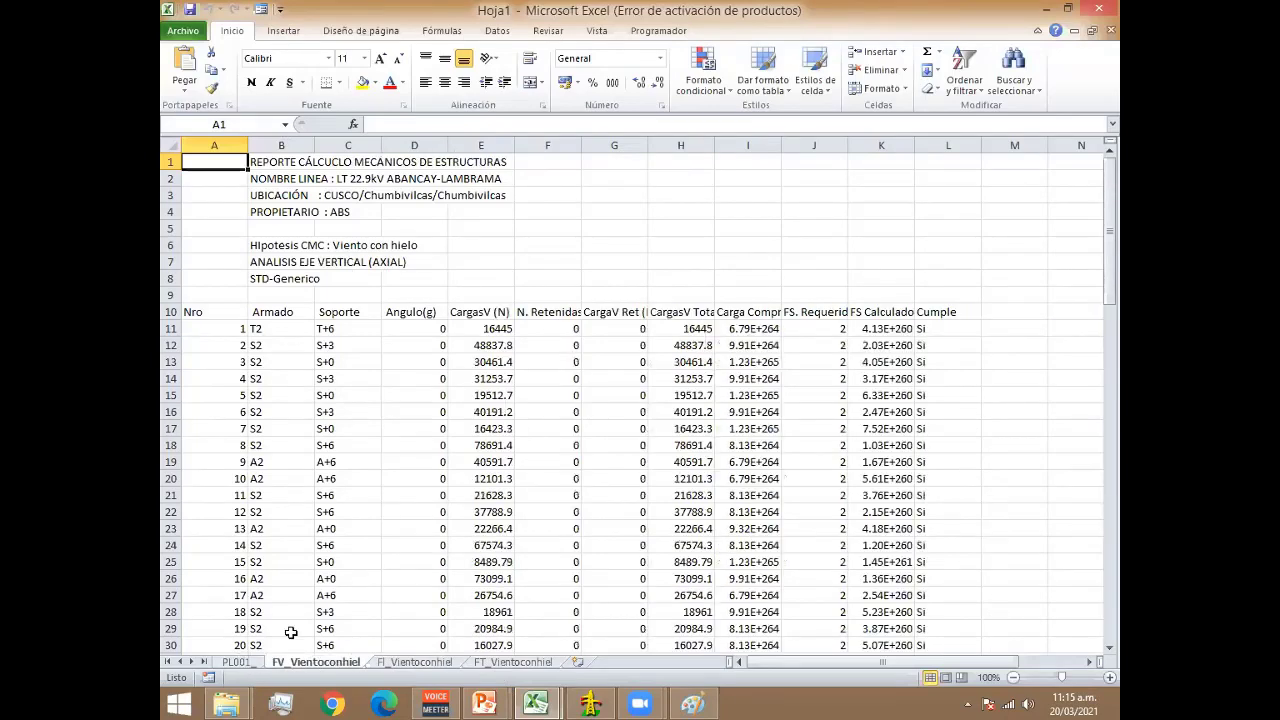
pyautogui.hotkey('ctrl', 'pageup')
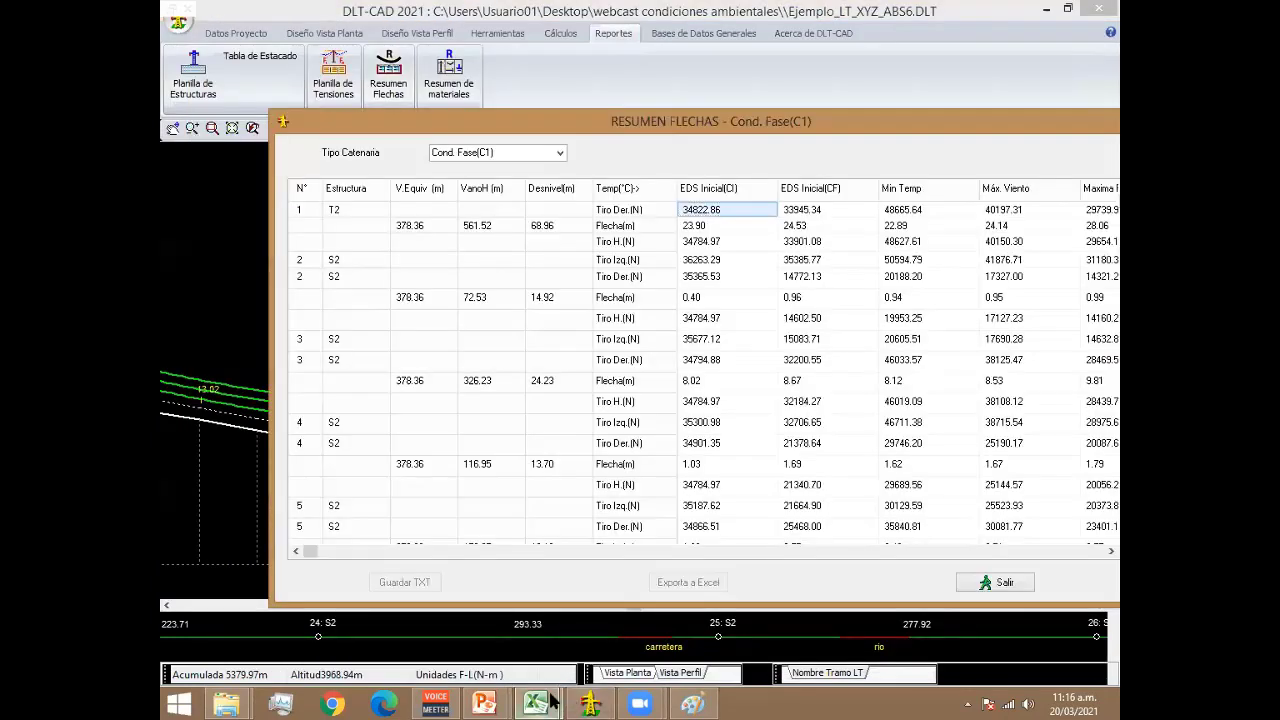
# Bring up the exported Resumen Flechas Excel workbook from the taskbar.
pyautogui.moveTo(536, 704)
pyautogui.click(623, 616)
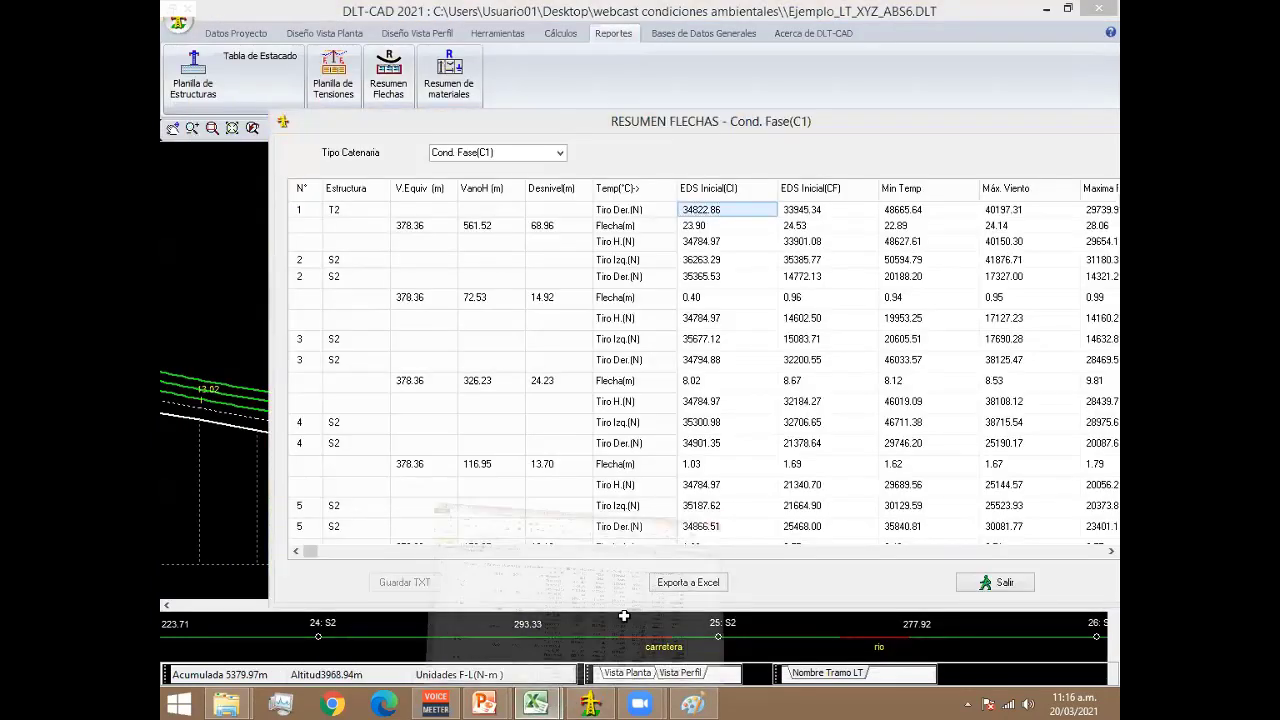